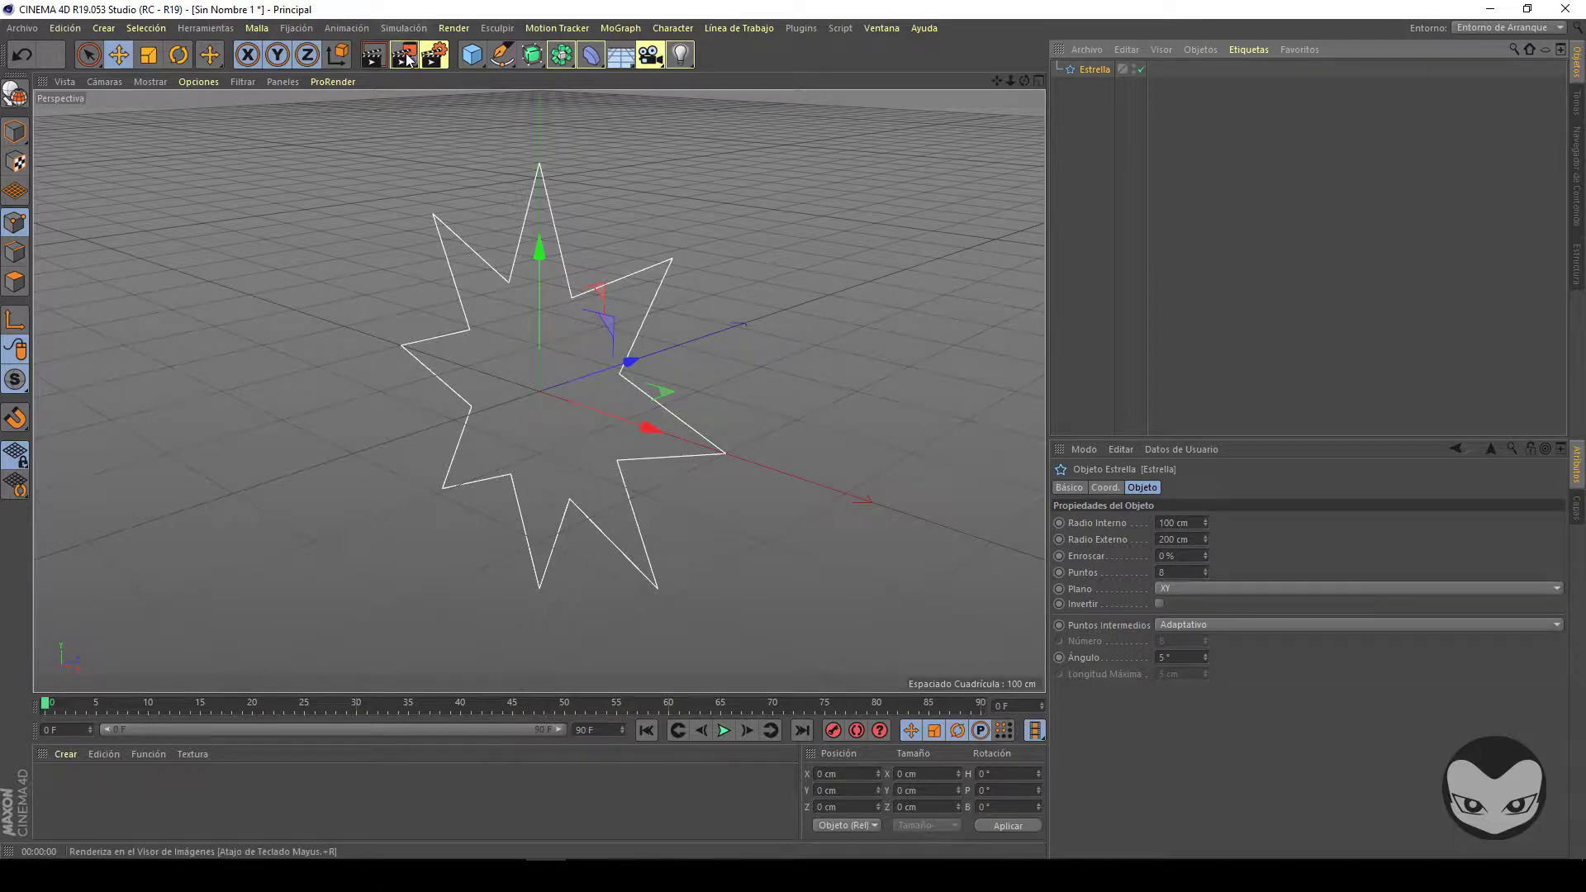
# Render the star spline in the perspective view and return to the normal view.
pyautogui.click(373, 54)
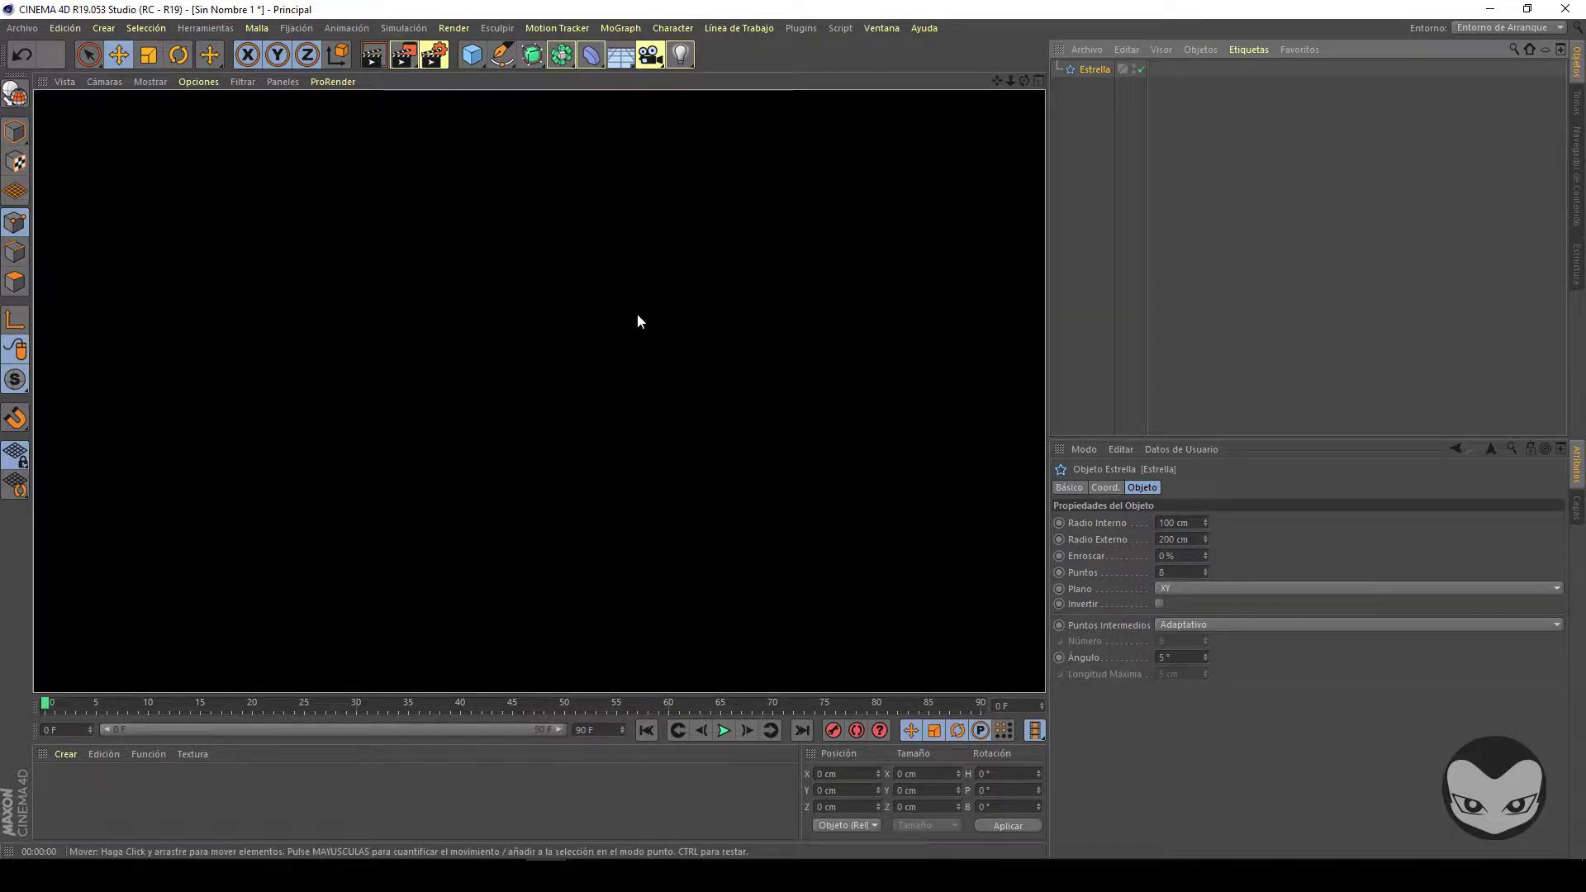
pyautogui.press('Escape')
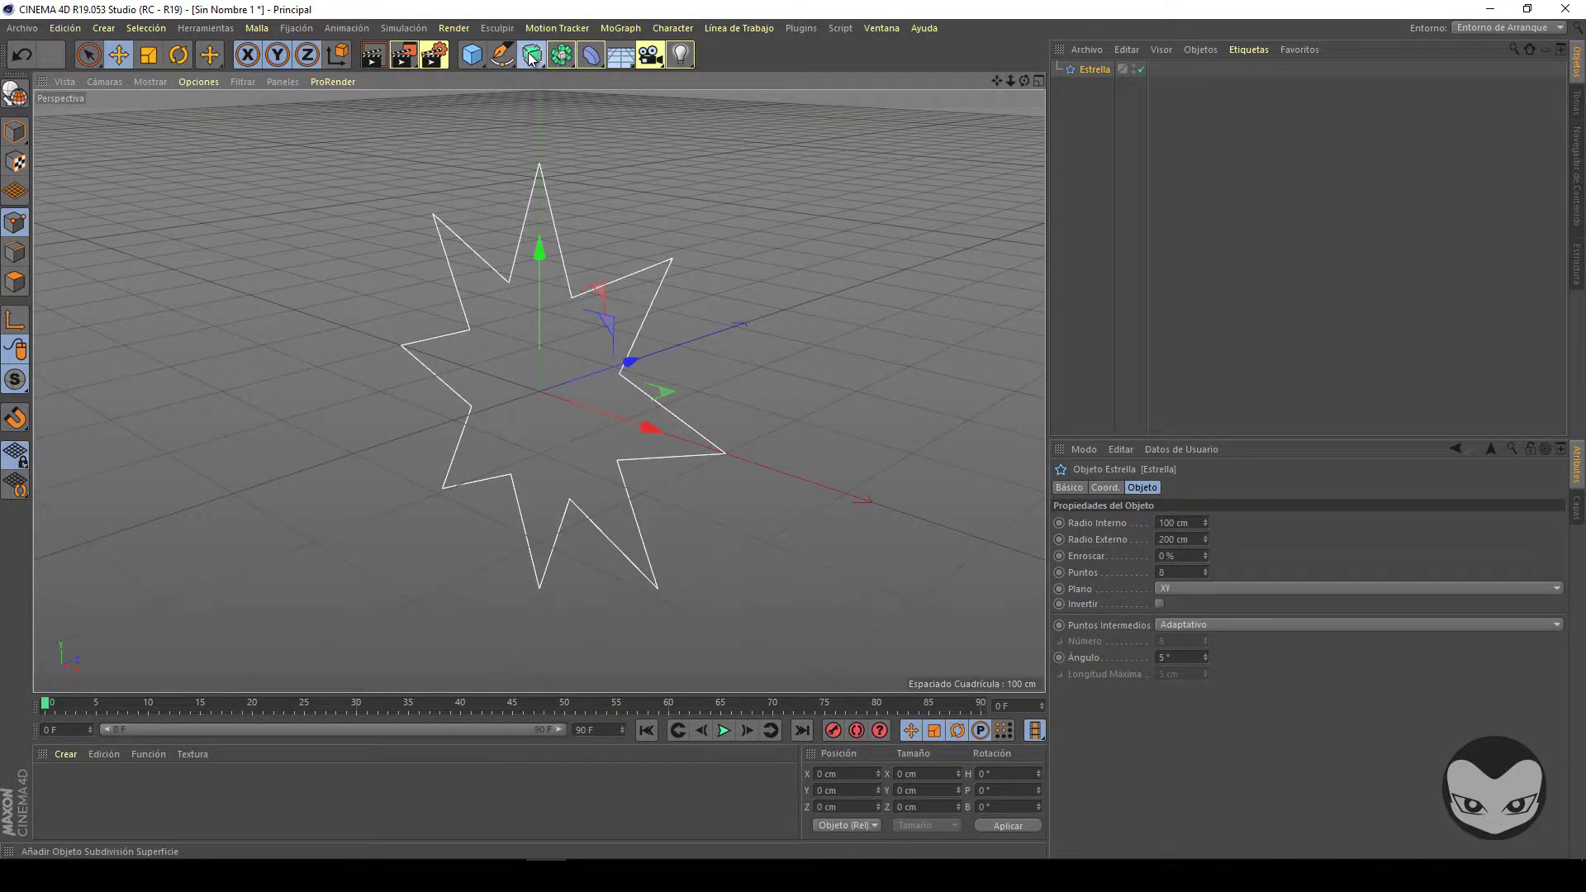
# Add an Extrusión generator and make the Estrella spline its child.
pyautogui.moveTo(532, 54); pyautogui.dragTo(567, 69)
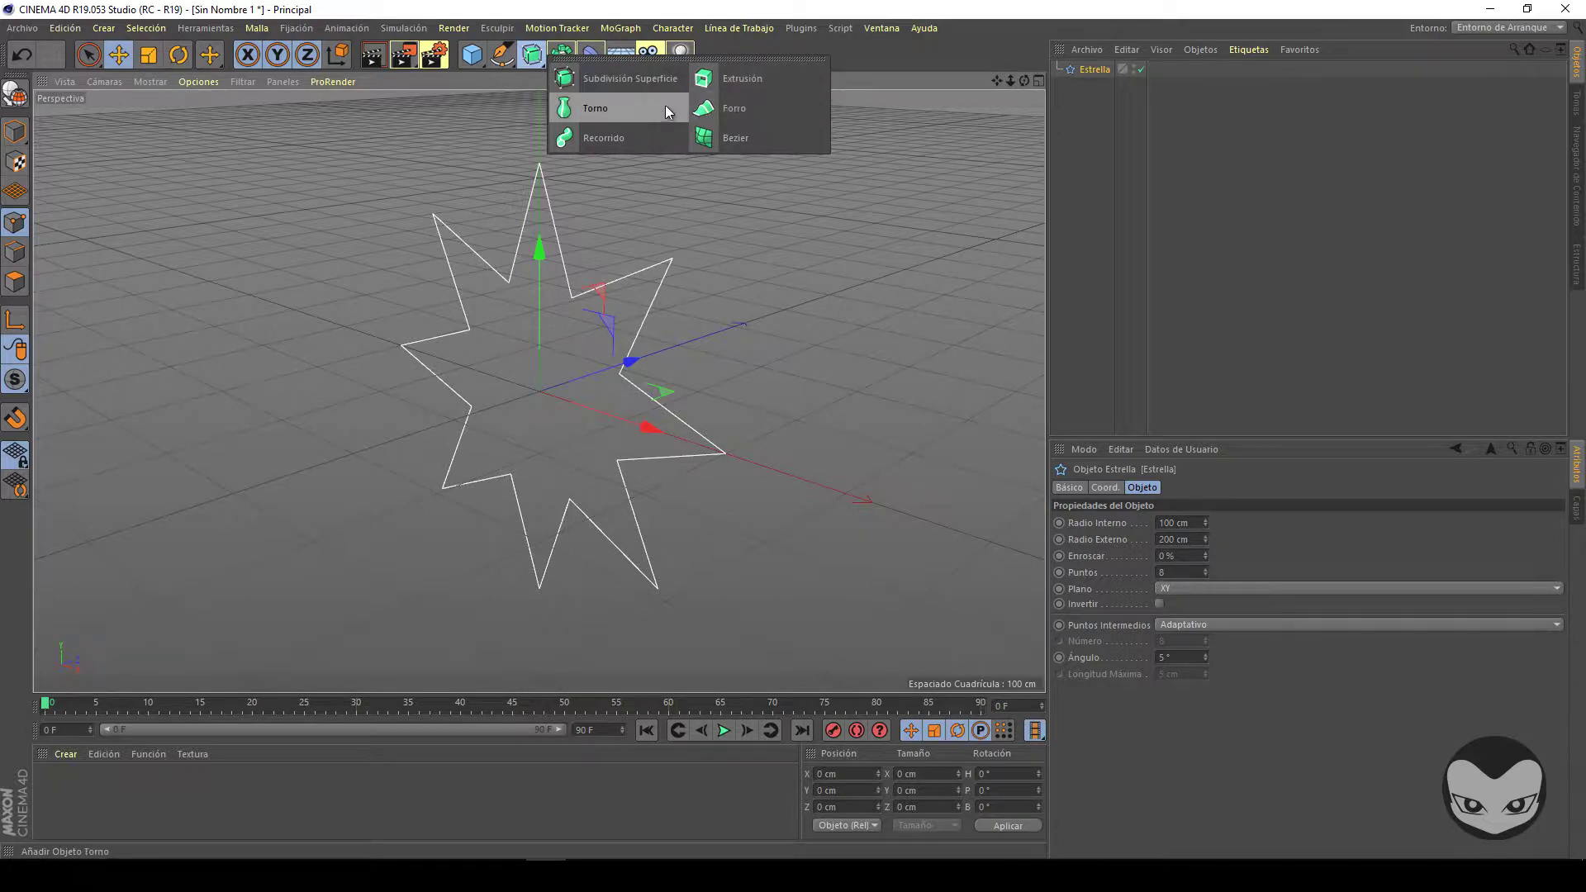
pyautogui.click(730, 83)
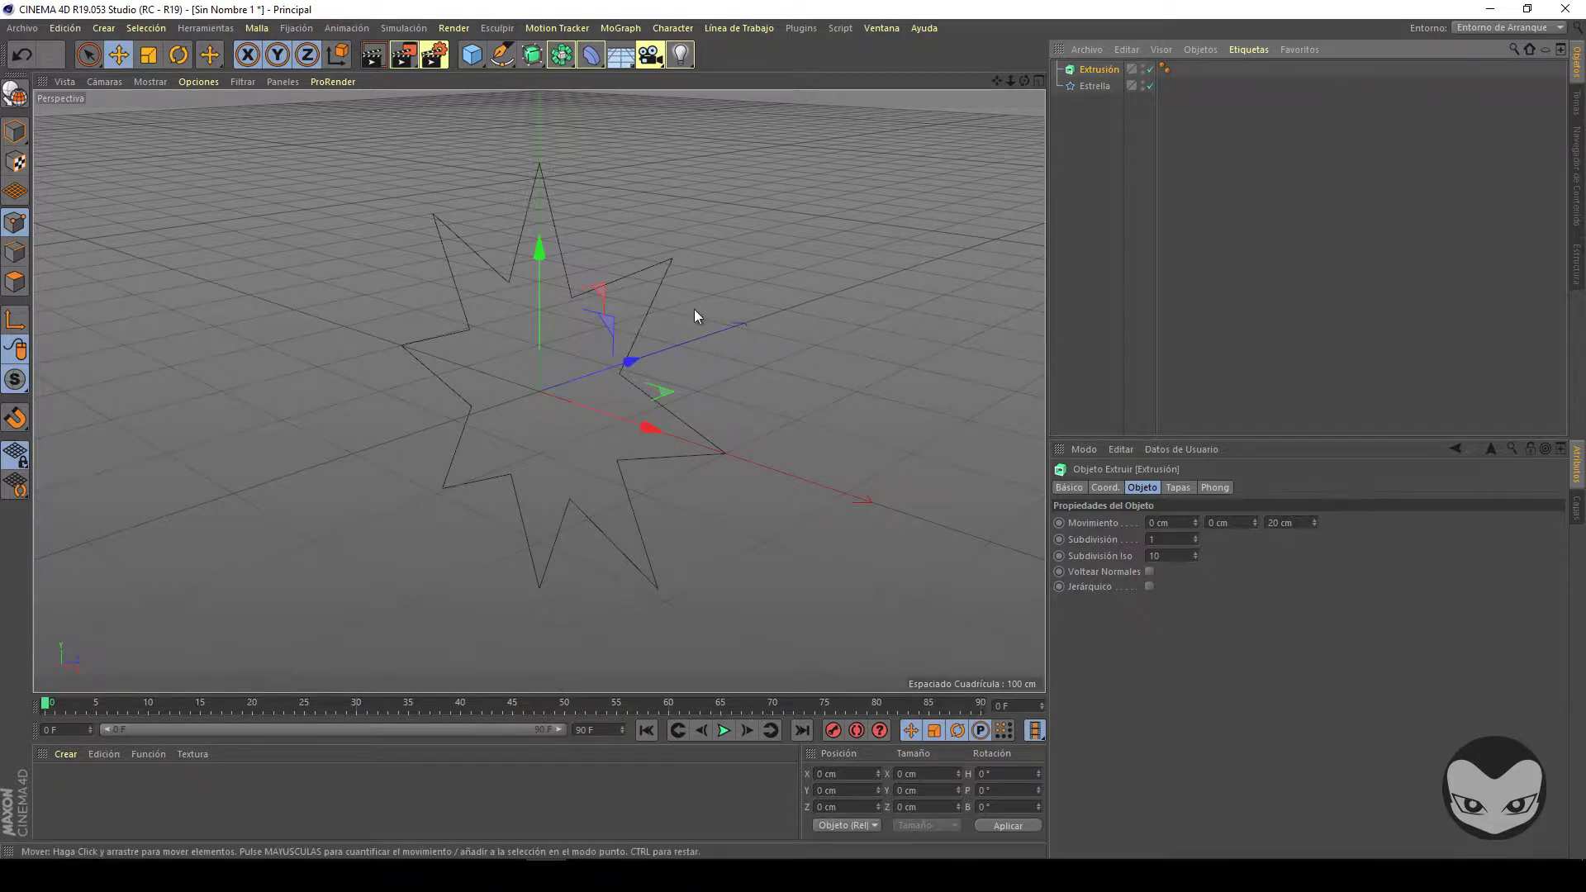
pyautogui.click(1074, 85)
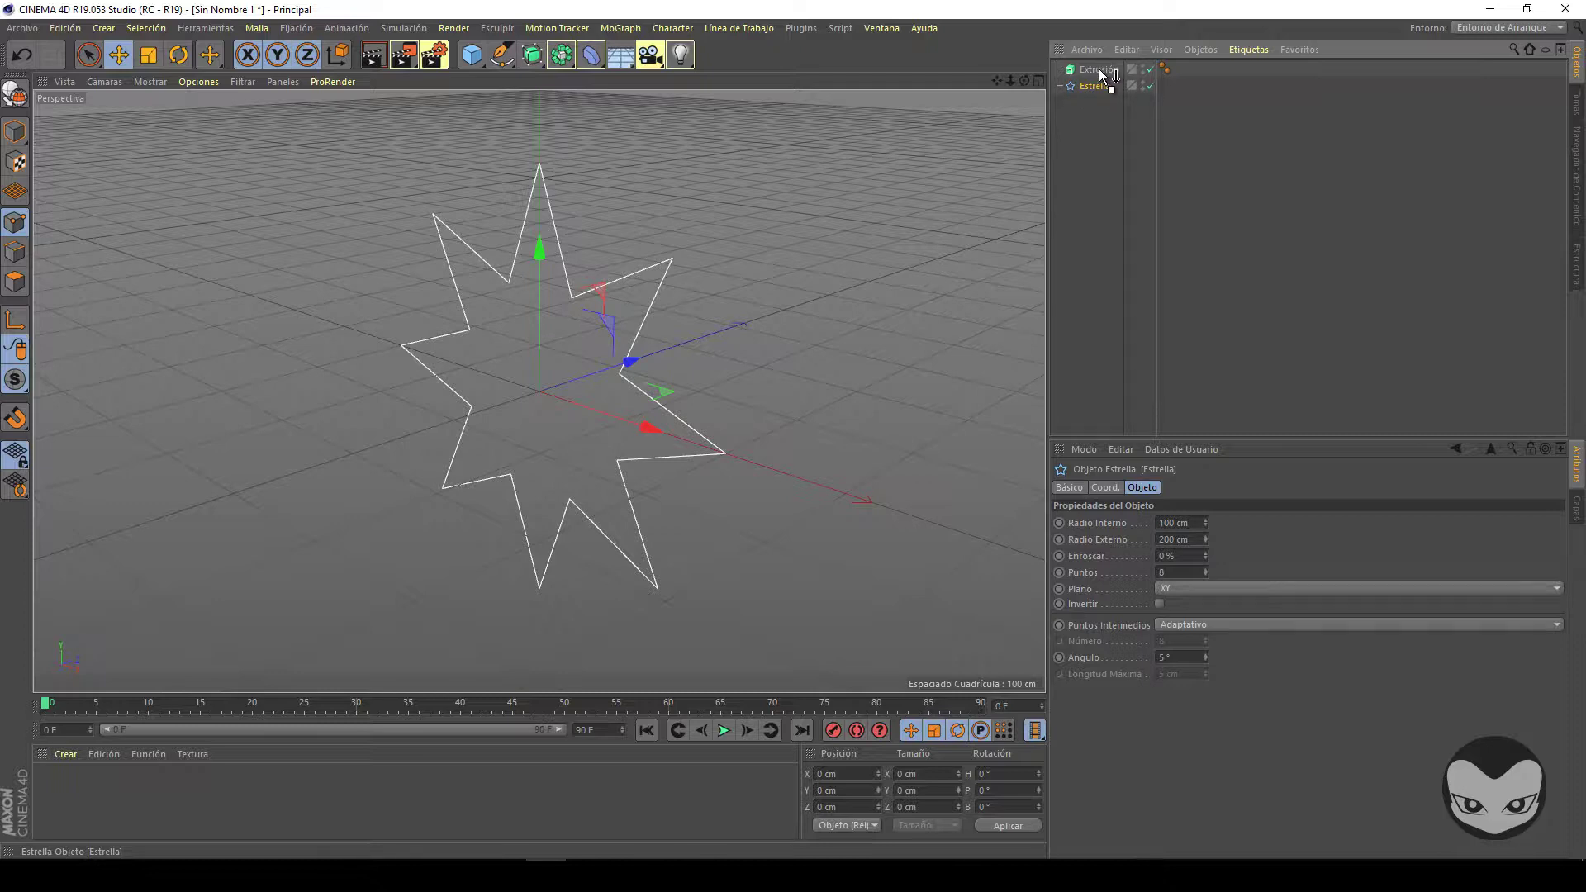
pyautogui.moveTo(1100, 72); pyautogui.dragTo(1100, 72)
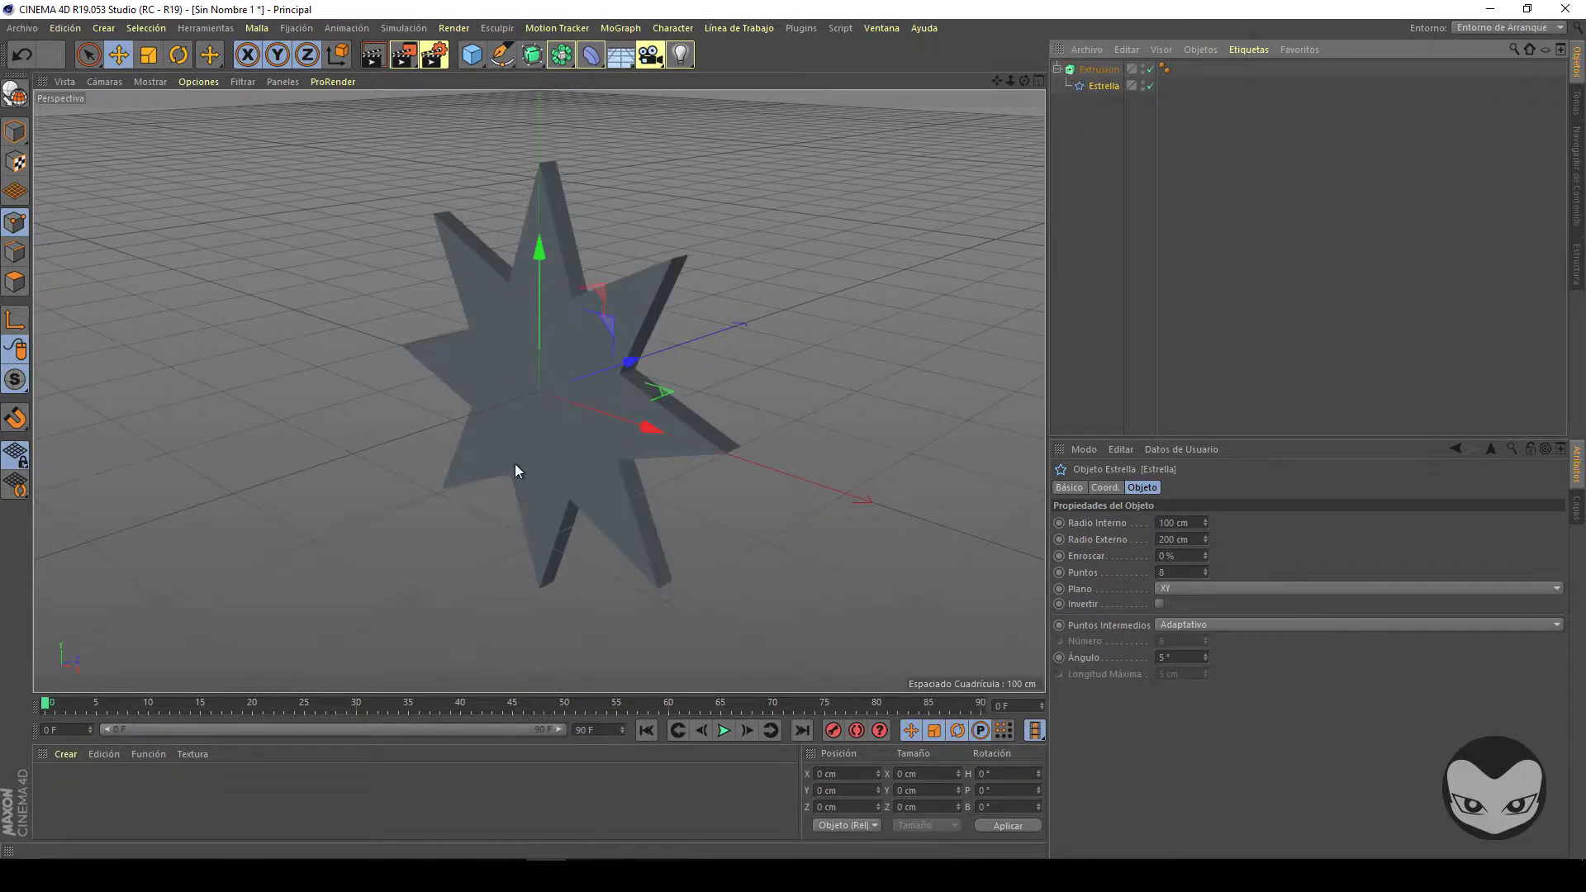
# Set the Extrusión object's Movimiento to about 113 cm, 107 cm and 81 cm in X, Y and Z.
pyautogui.click(1089, 71)
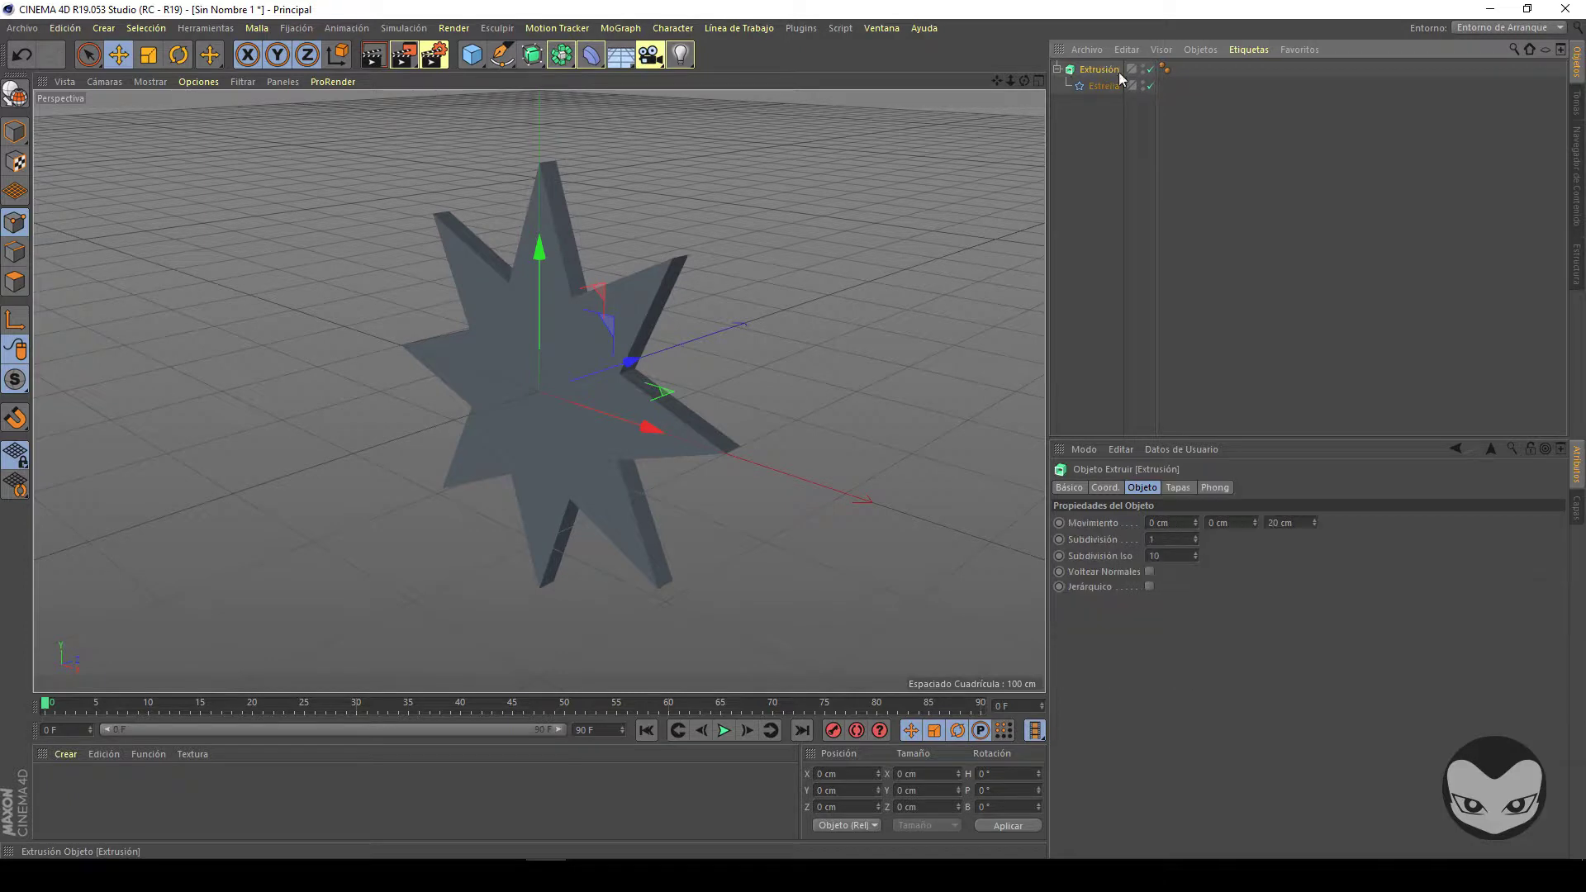
pyautogui.click(1170, 522)
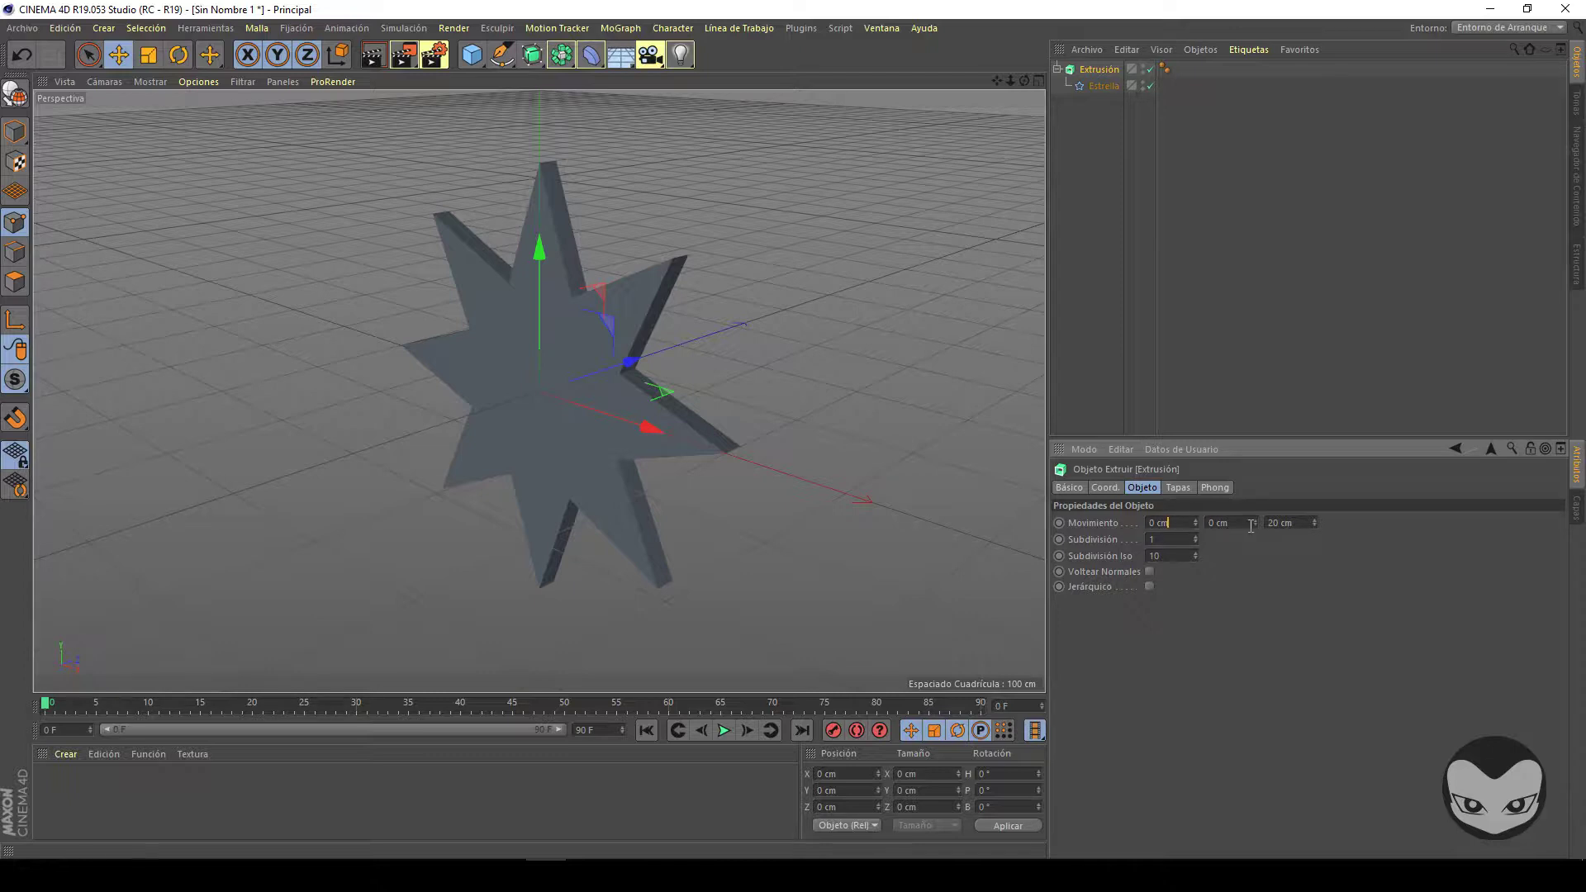
pyautogui.click(1242, 523)
pyautogui.moveTo(1167, 522); pyautogui.dragTo(1129, 515)
pyautogui.press('Tab')
pyautogui.press('Tab')
pyautogui.moveTo(1314, 522); pyautogui.dragTo(1197, 518)
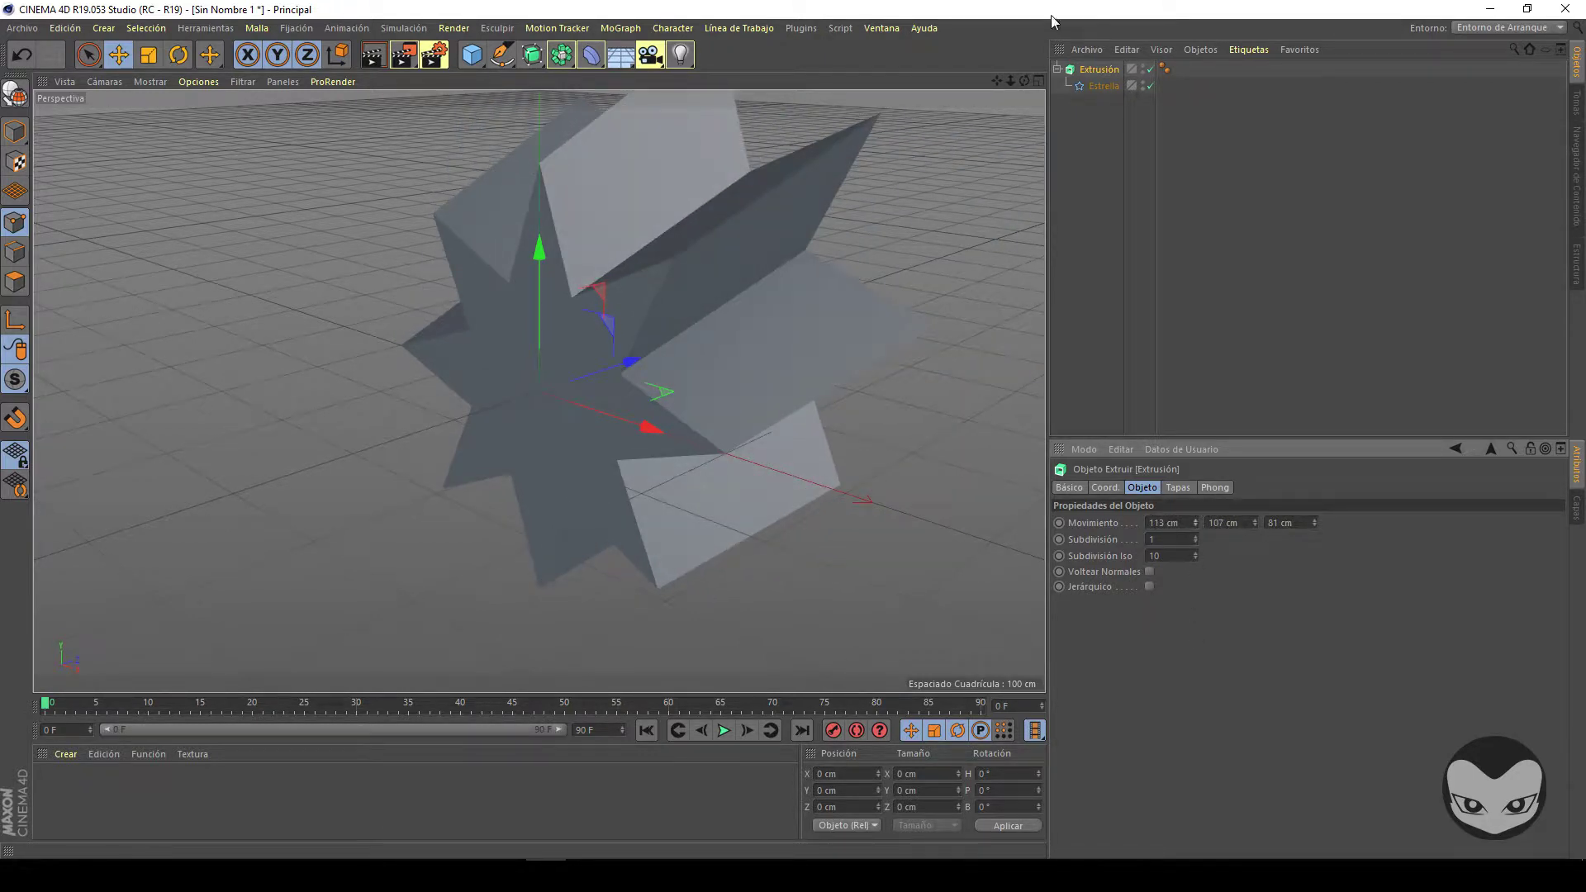
# Change the Estrella spline's Plano to ZY.
pyautogui.click(1103, 84)
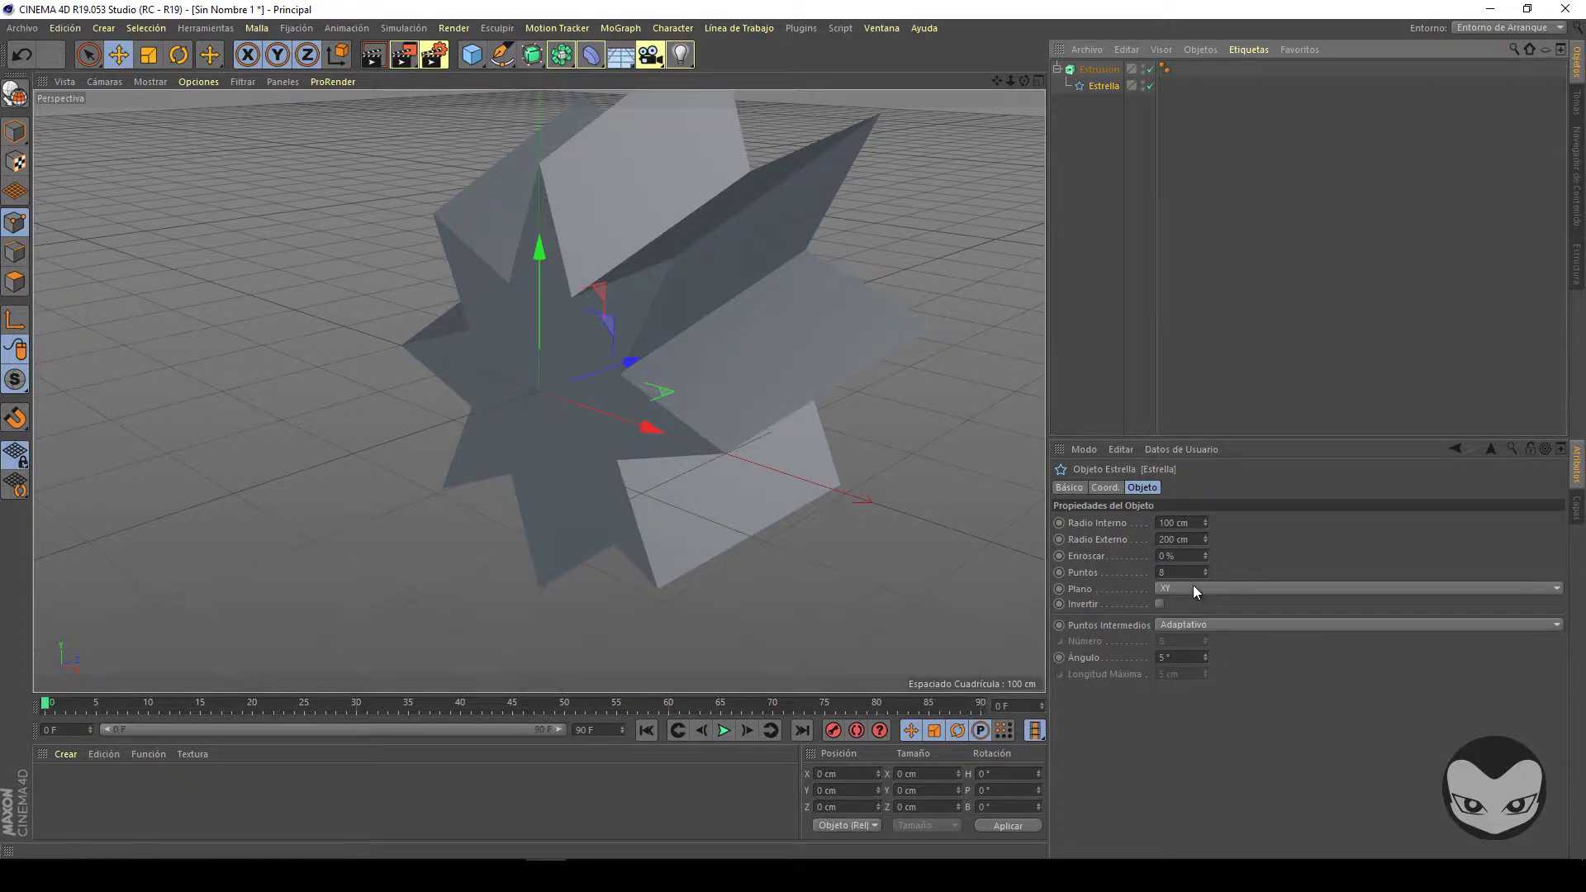
pyautogui.click(1193, 585)
pyautogui.click(1197, 622)
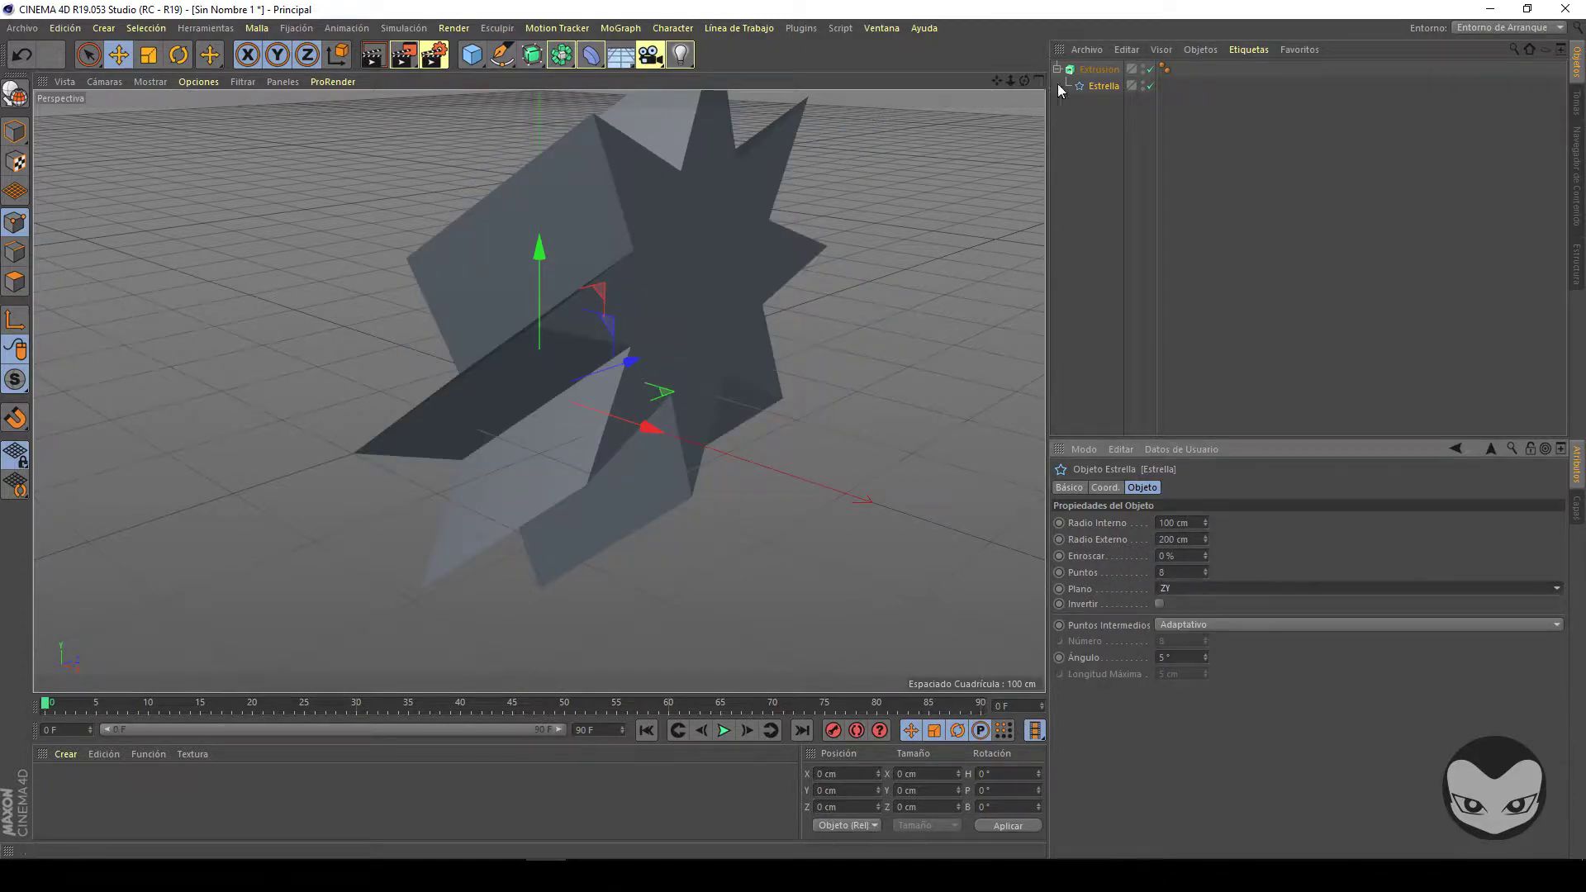
# Set the Extrusión object's Movimiento to about 102 cm in X and 0 cm in Y and Z.
pyautogui.click(1099, 70)
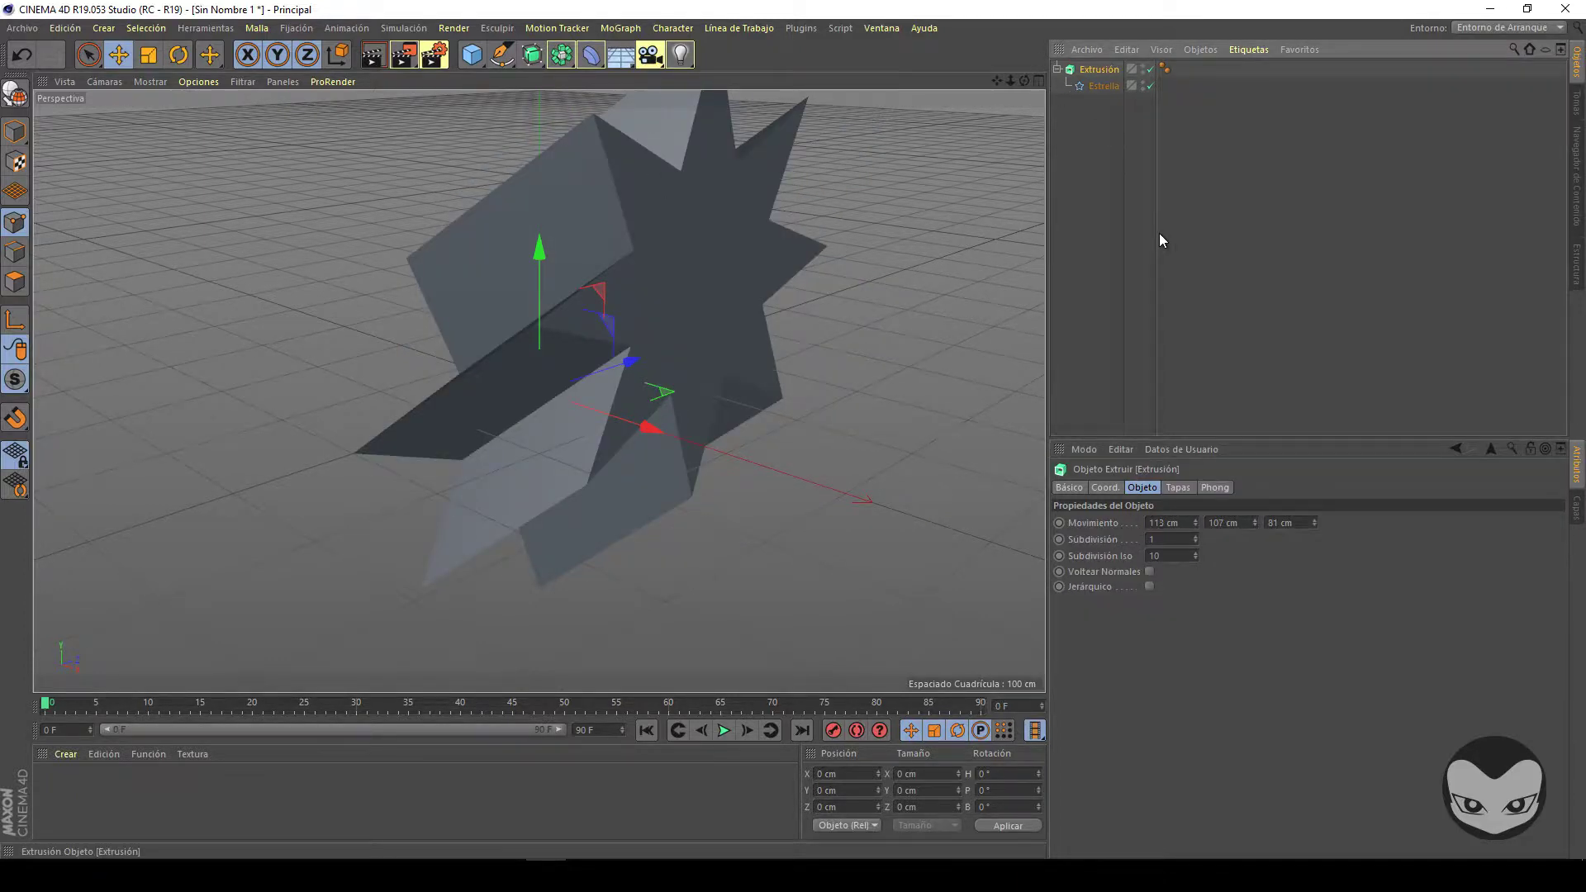
pyautogui.doubleClick(1186, 520)
pyautogui.write('0')
pyautogui.press('Tab')
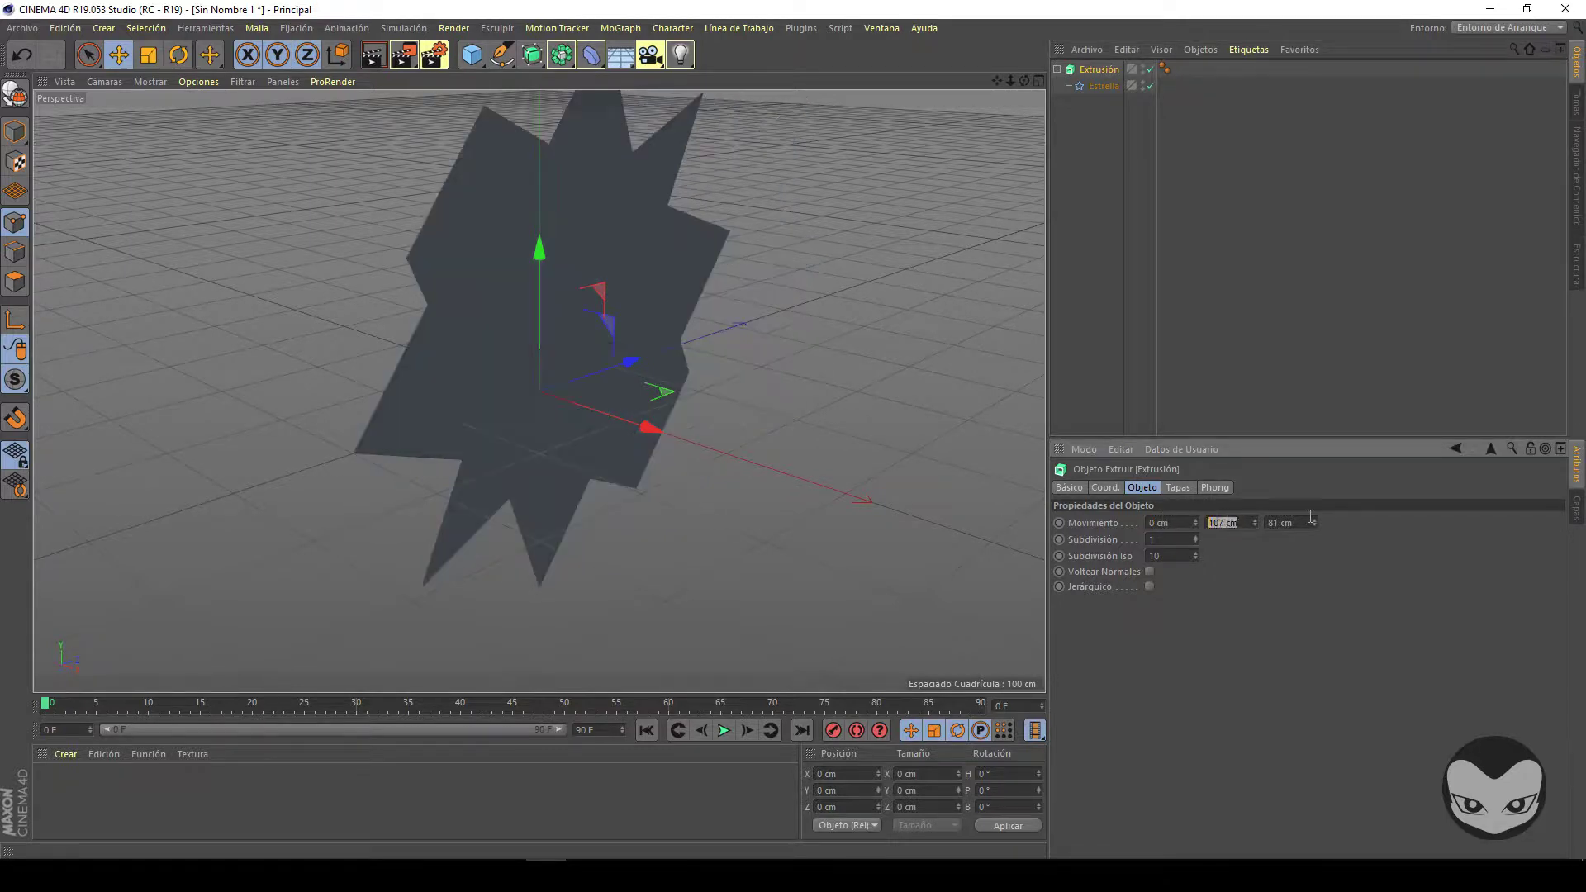
pyautogui.write('0')
pyautogui.press('Tab')
pyautogui.write('0')
pyautogui.press('Return')
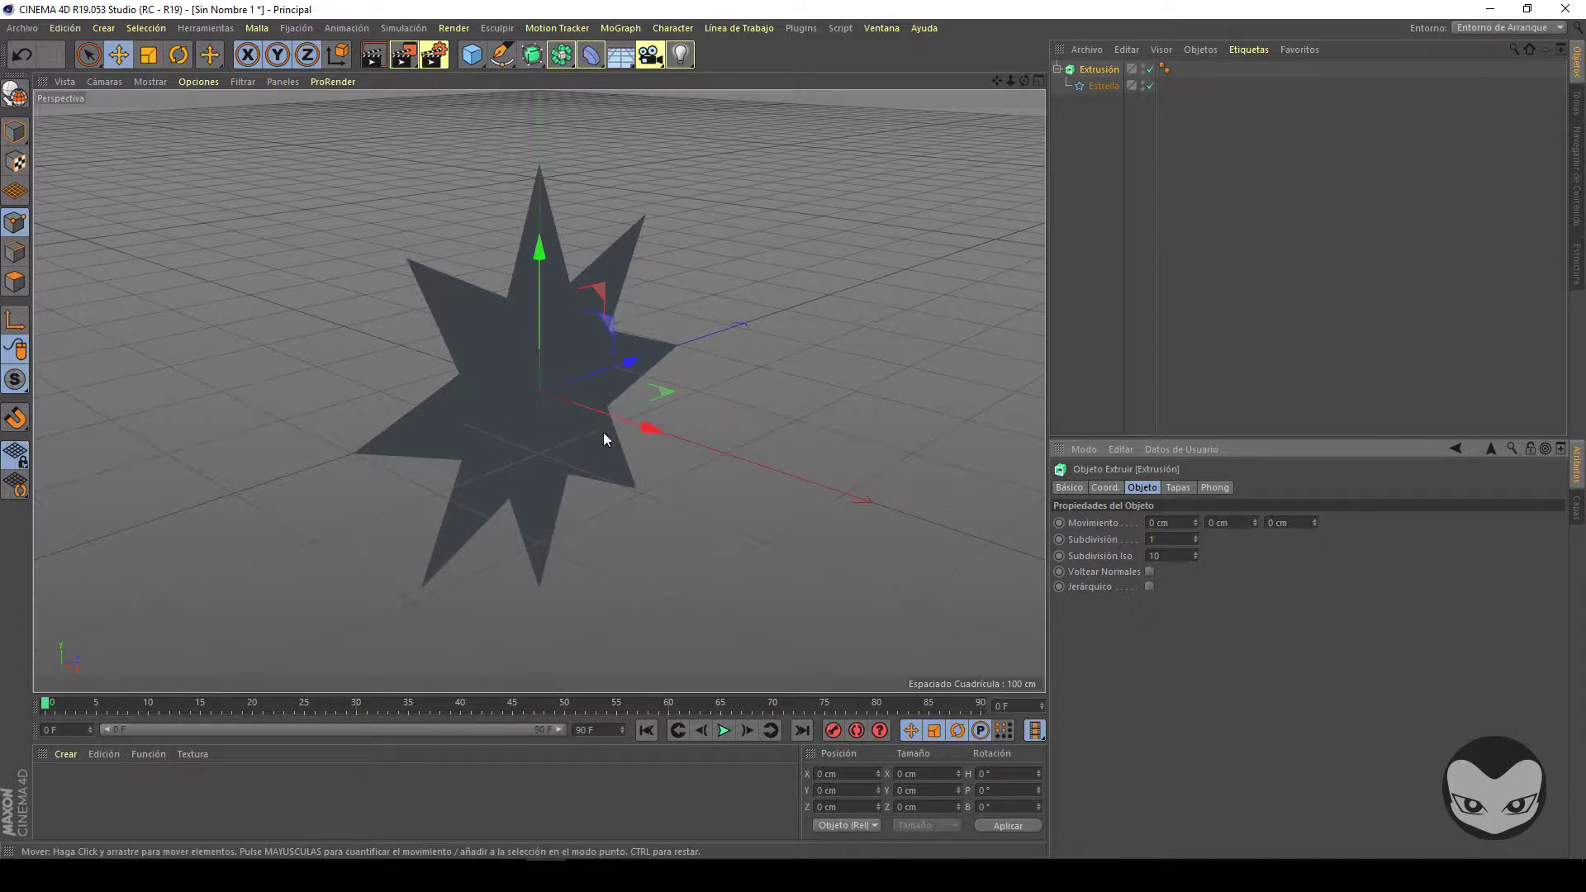
pyautogui.moveTo(1196, 523); pyautogui.dragTo(1192, 564)
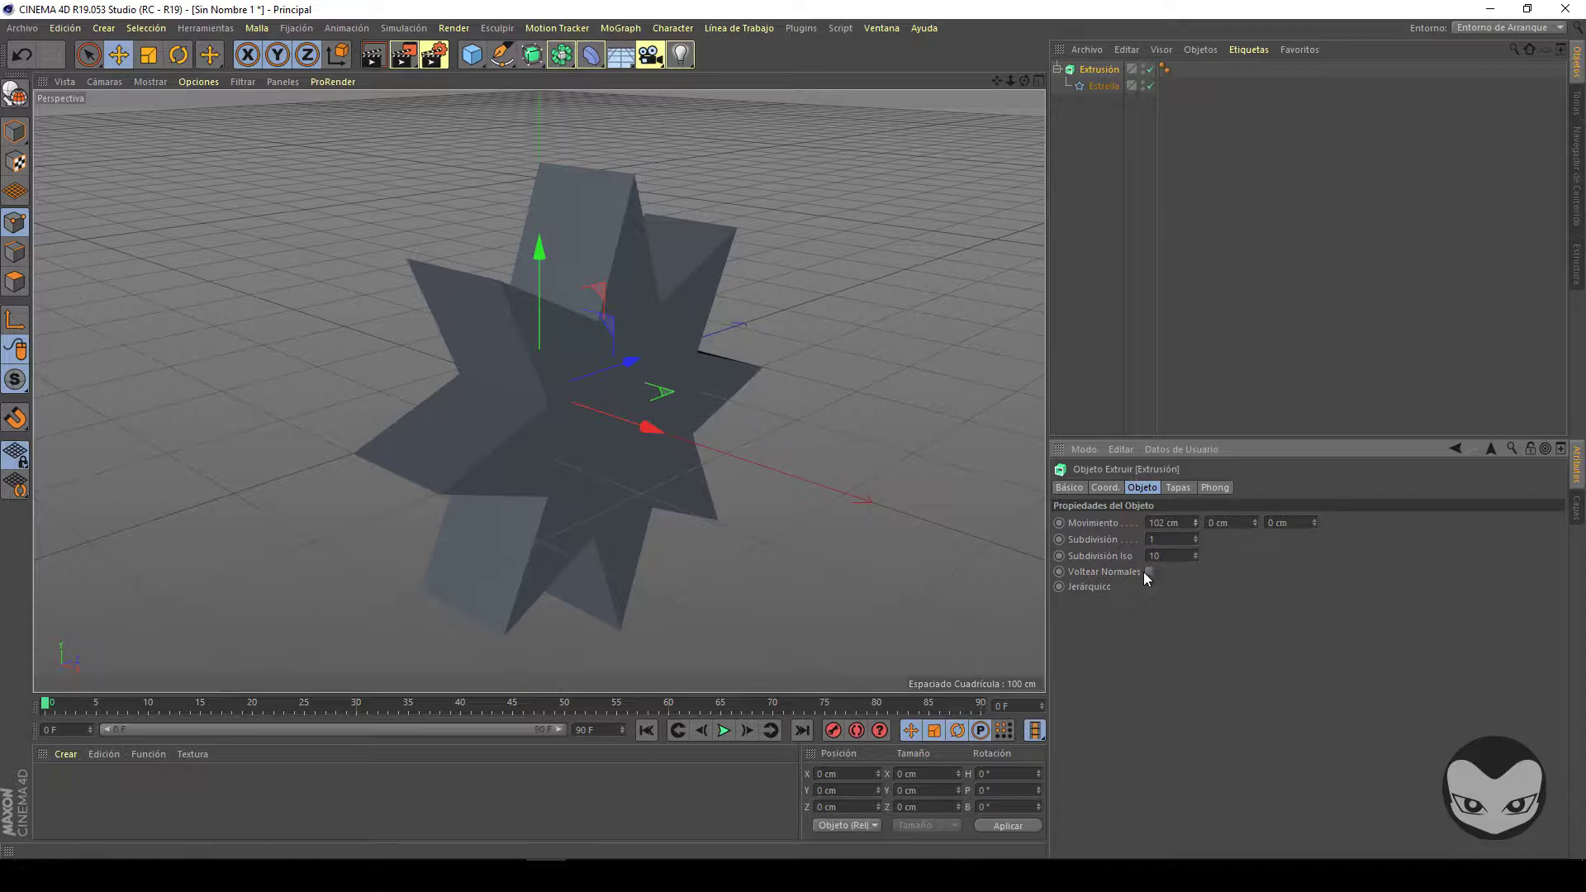
# Remove both caps of the extrusion by setting Inicial and Final to Ninguno.
pyautogui.click(1180, 488)
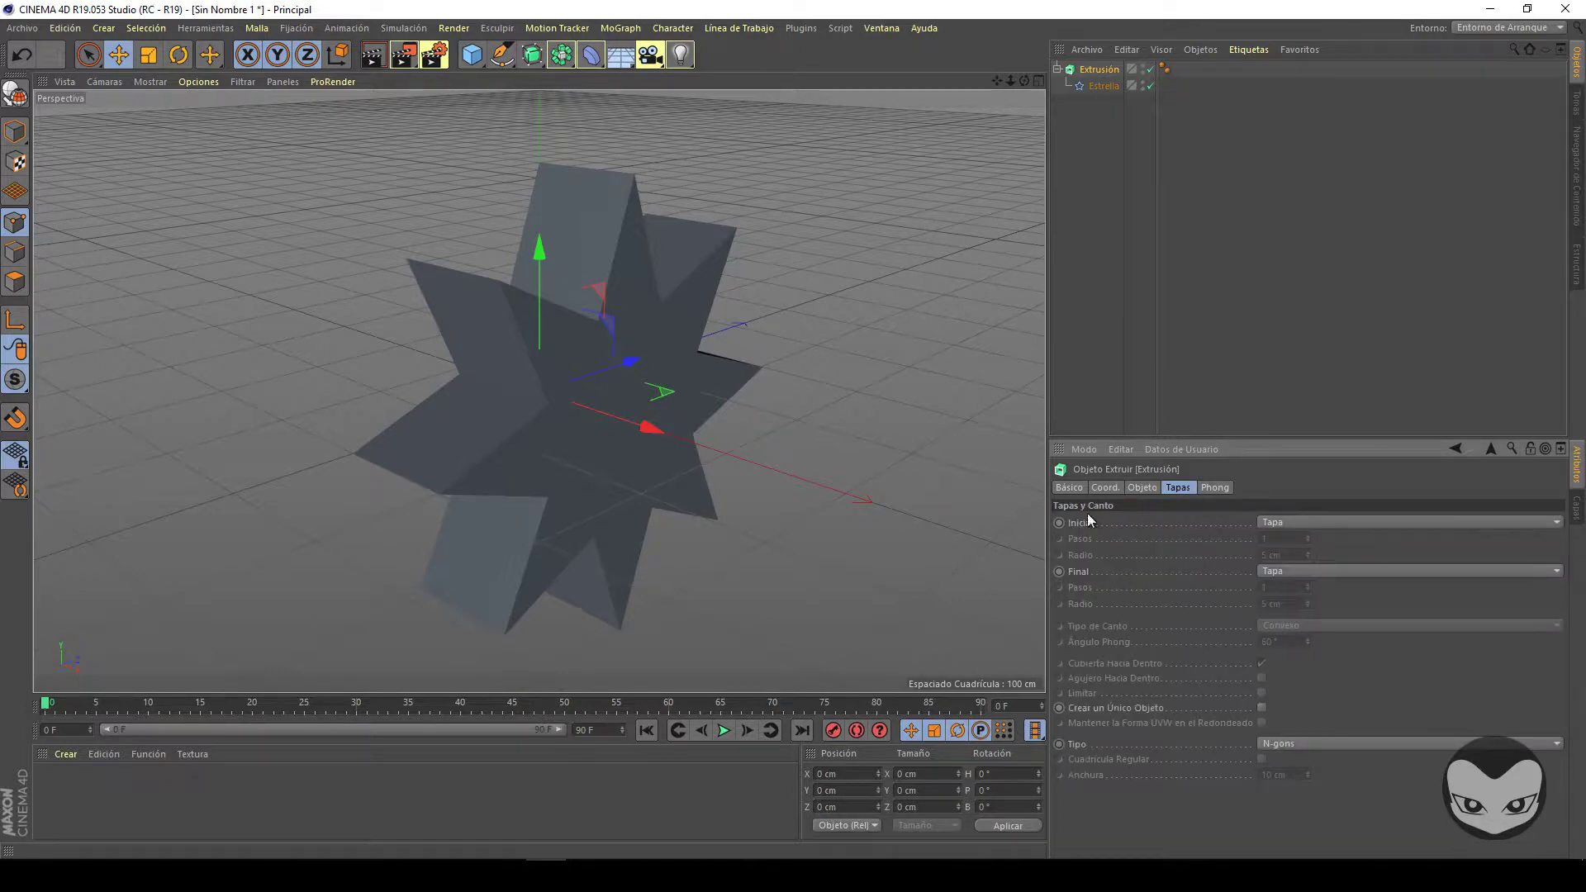
pyautogui.scroll(2, 487, 381)
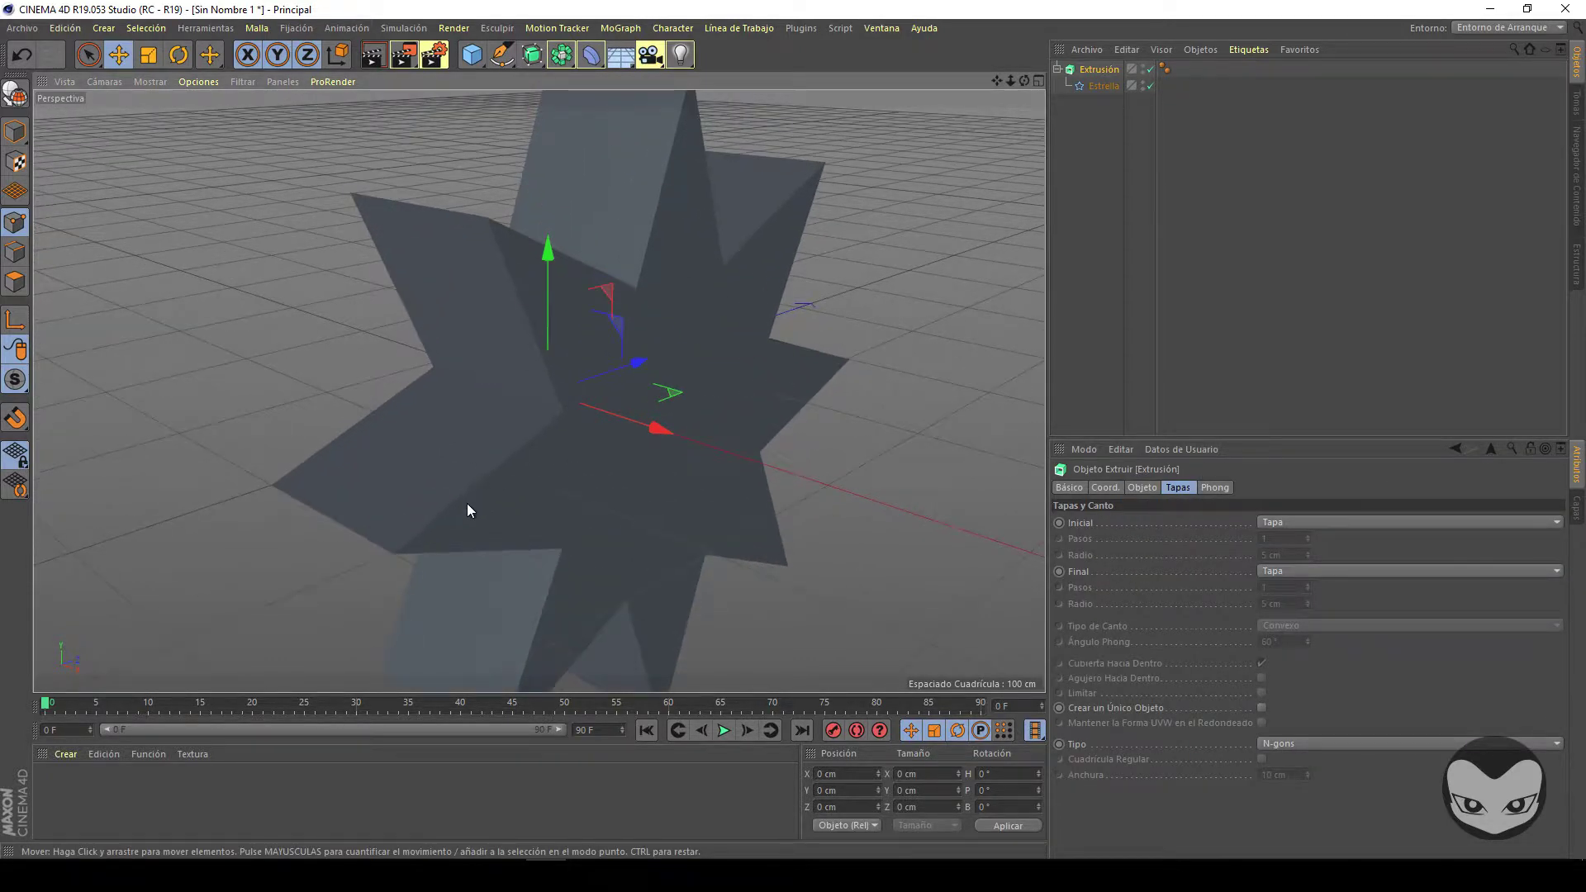
pyautogui.click(1297, 520)
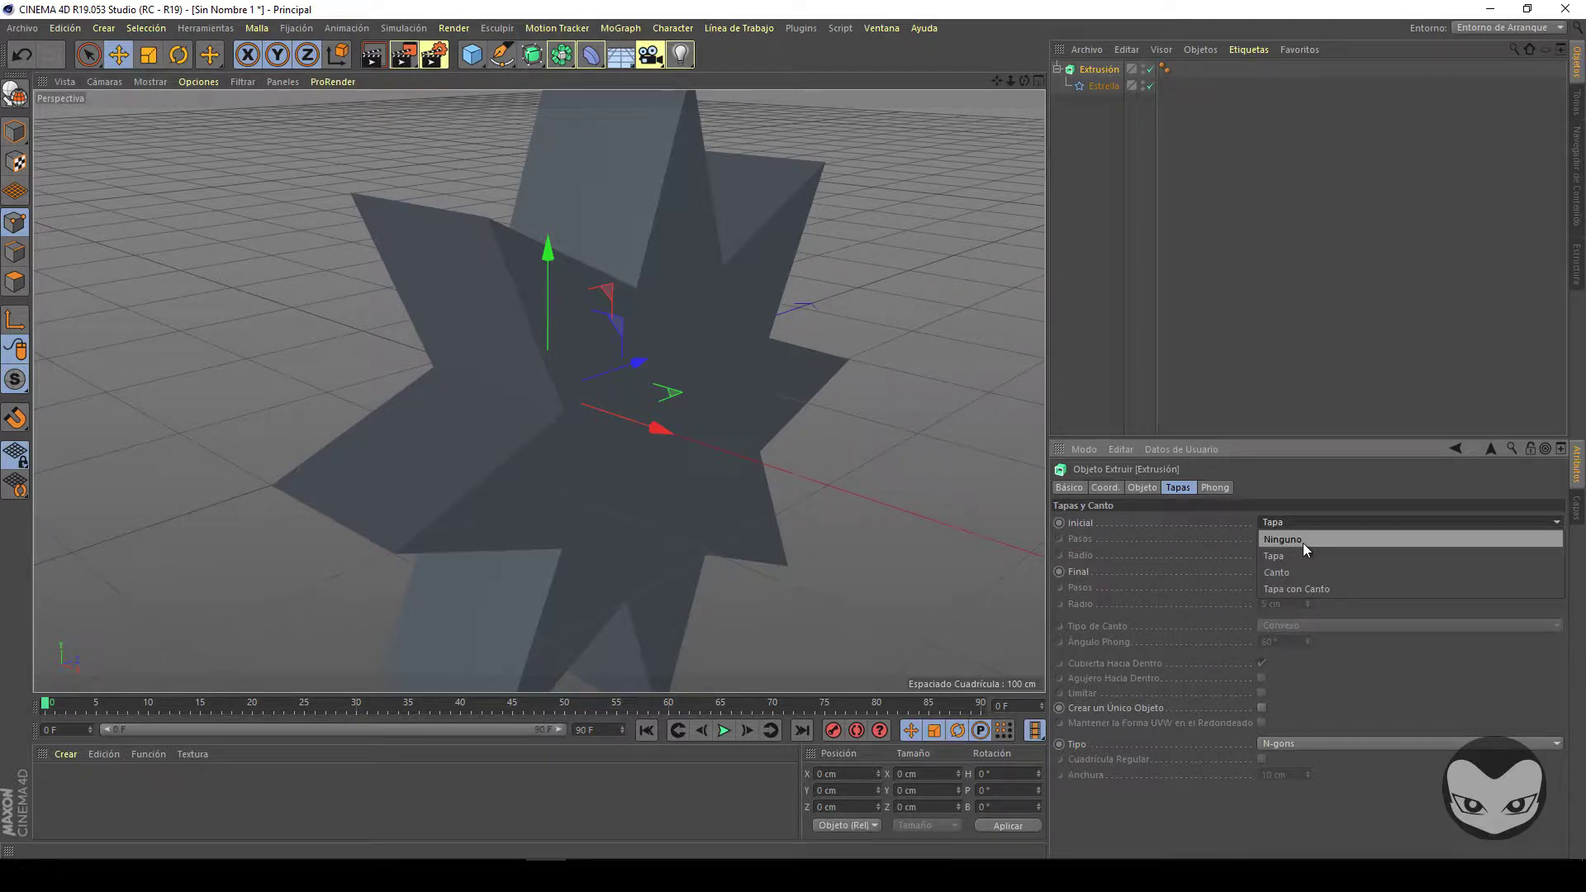
pyautogui.click(1302, 542)
pyautogui.click(1292, 568)
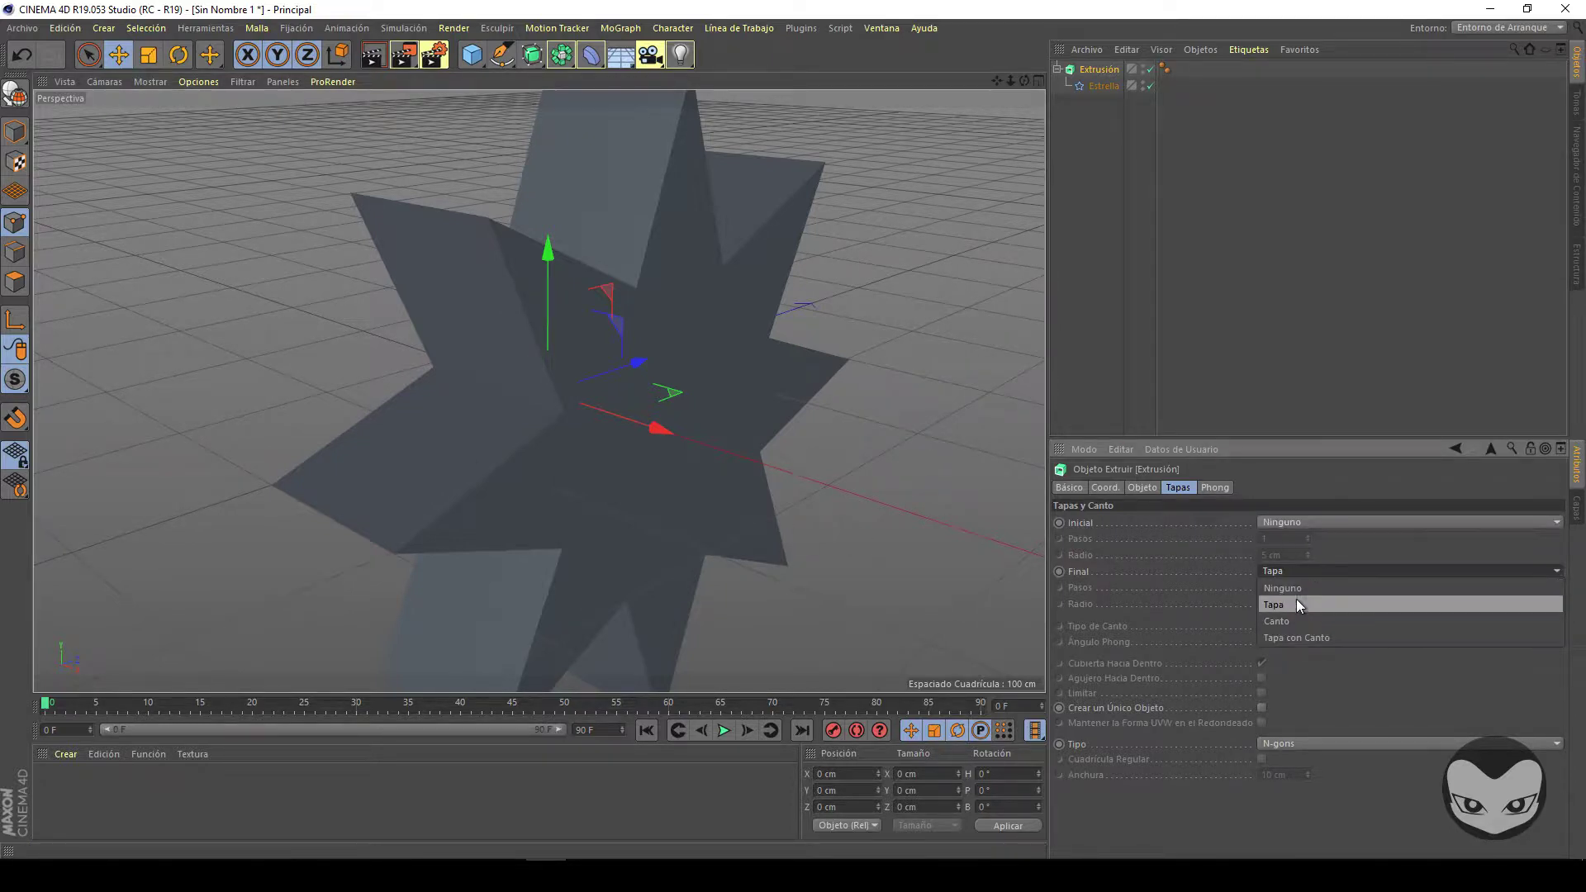
pyautogui.click(1297, 583)
pyautogui.click(1089, 523)
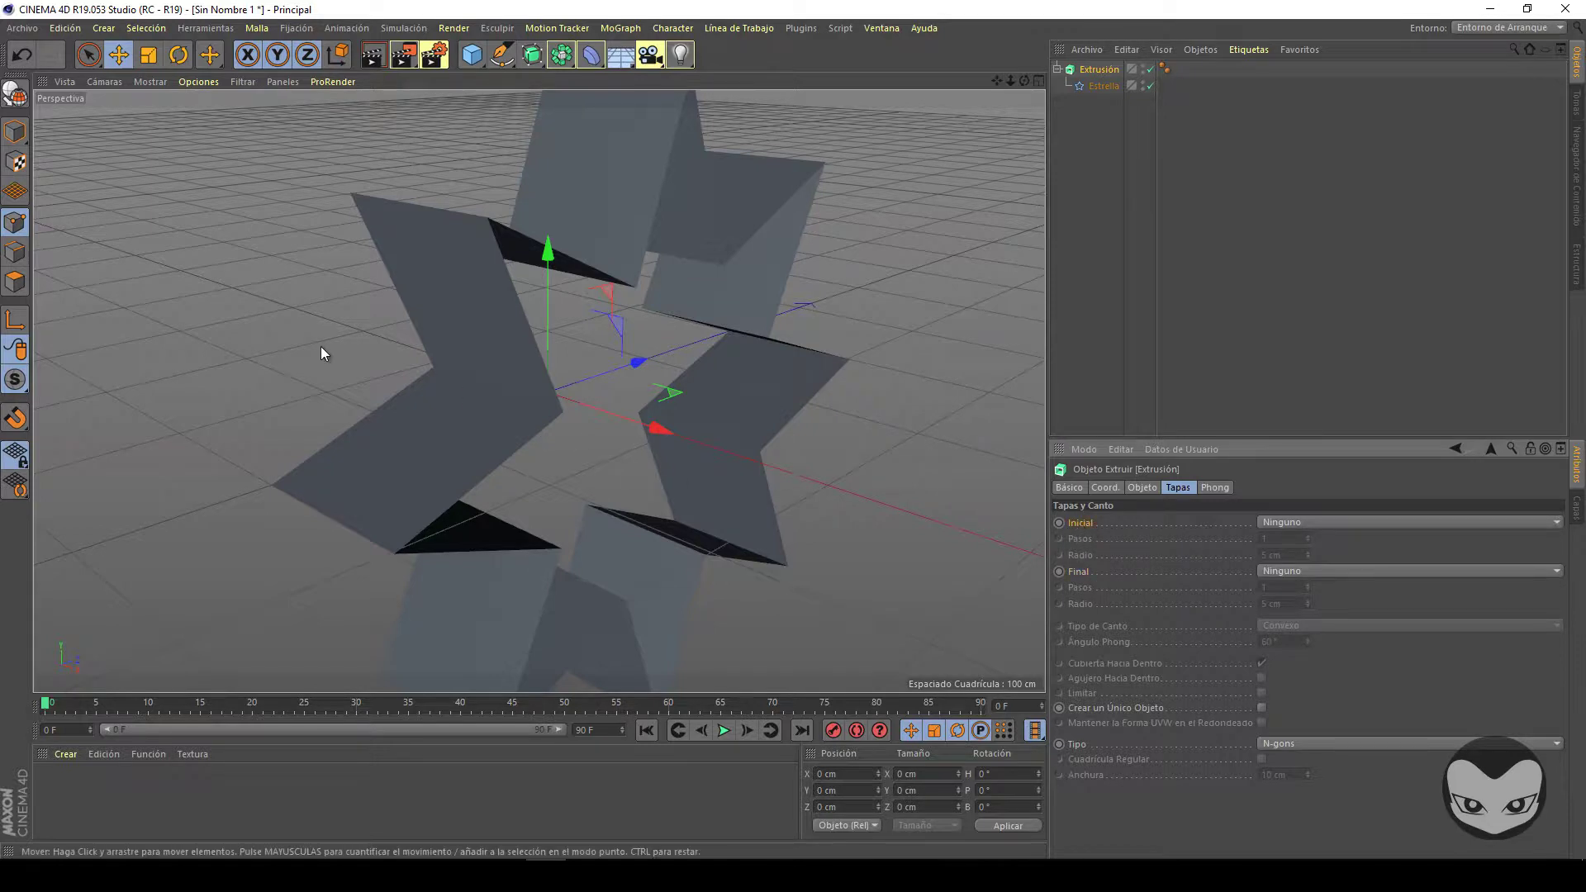
# Try Tapa for the extrusion's Inicial cap, then set both Inicial and Final to Canto.
pyautogui.click(1296, 521)
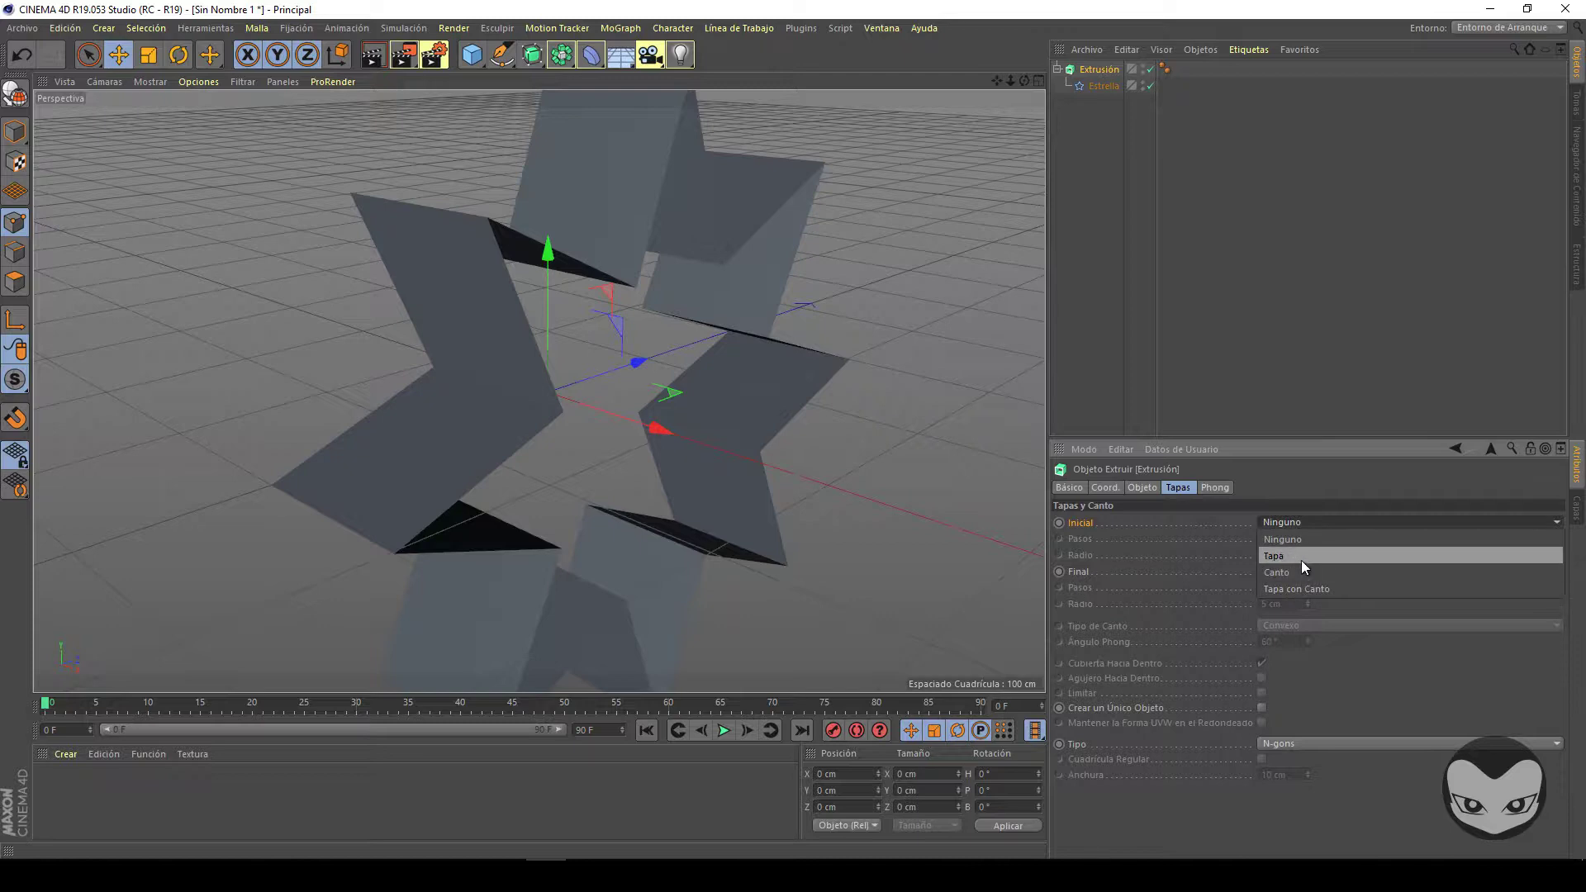
pyautogui.click(1301, 559)
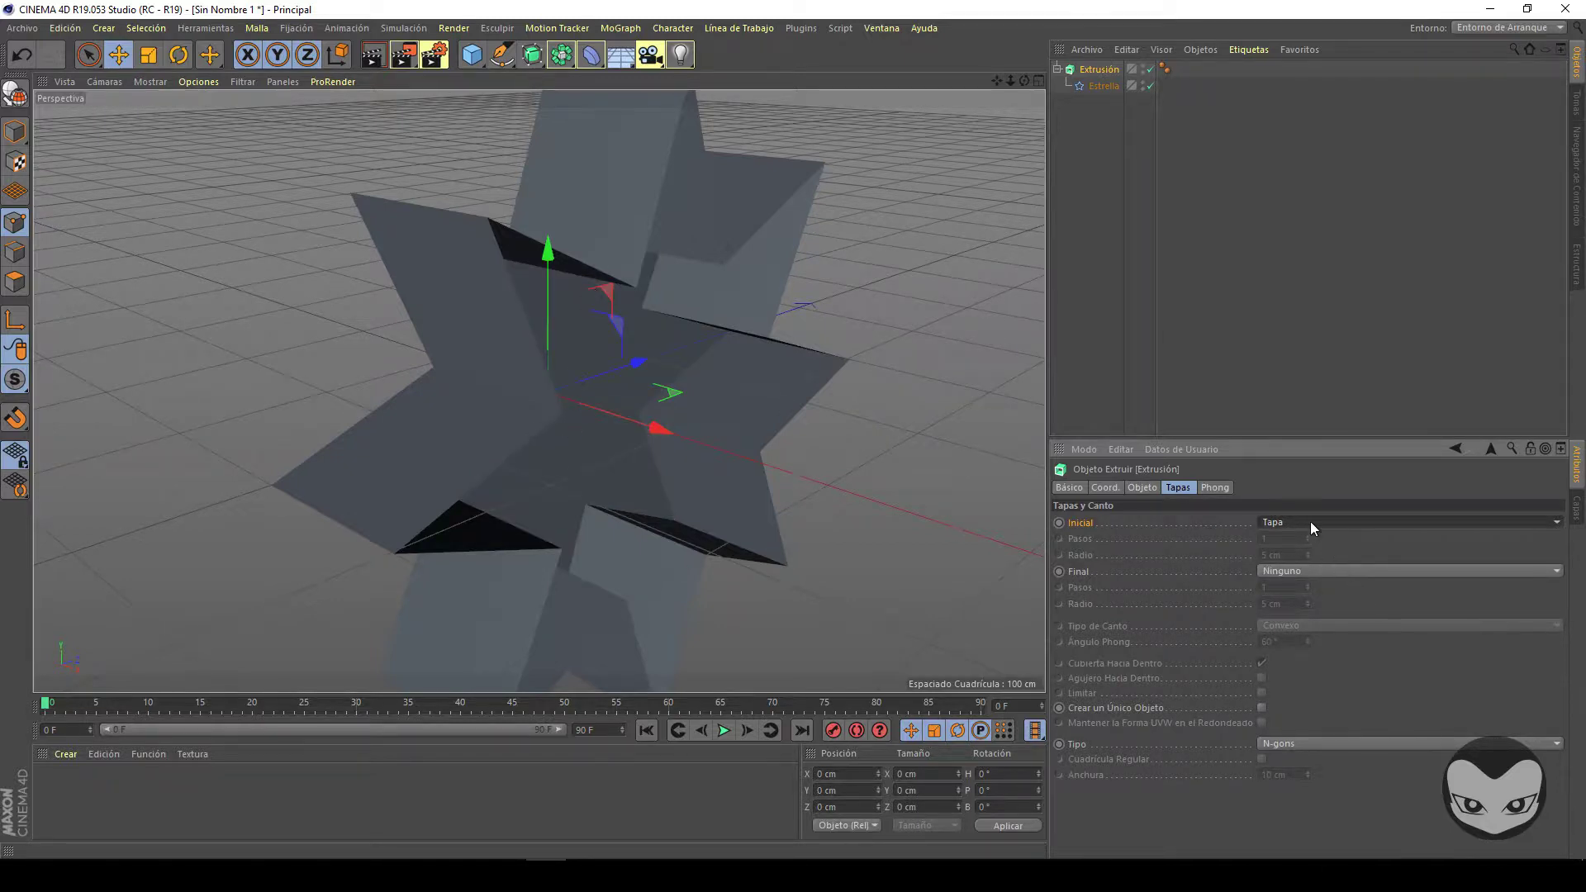
pyautogui.click(1310, 523)
pyautogui.click(1310, 575)
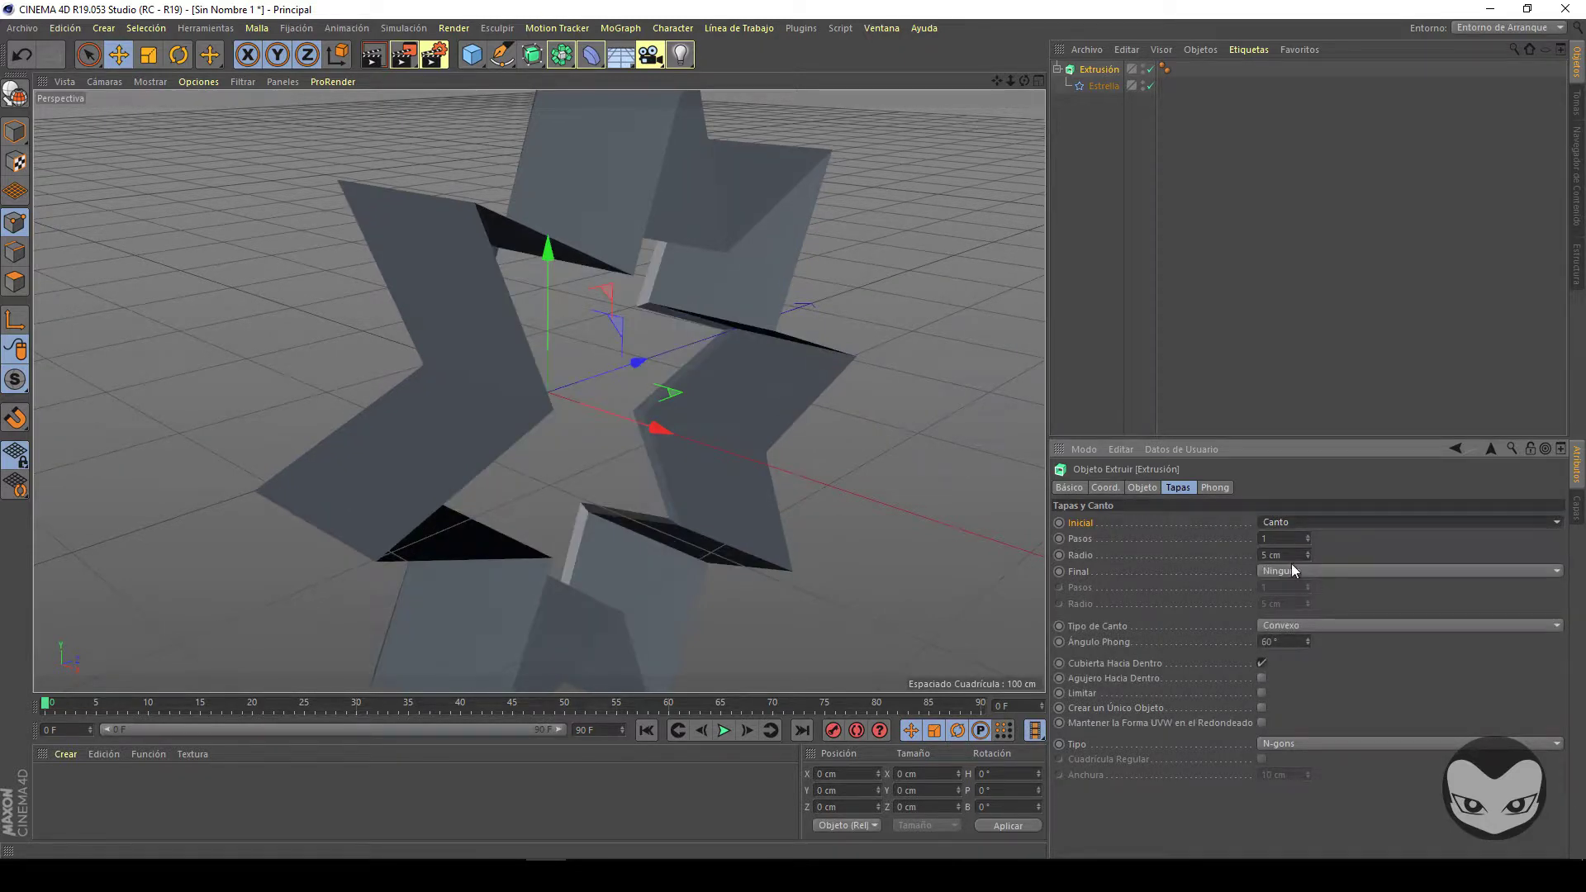
pyautogui.click(1315, 569)
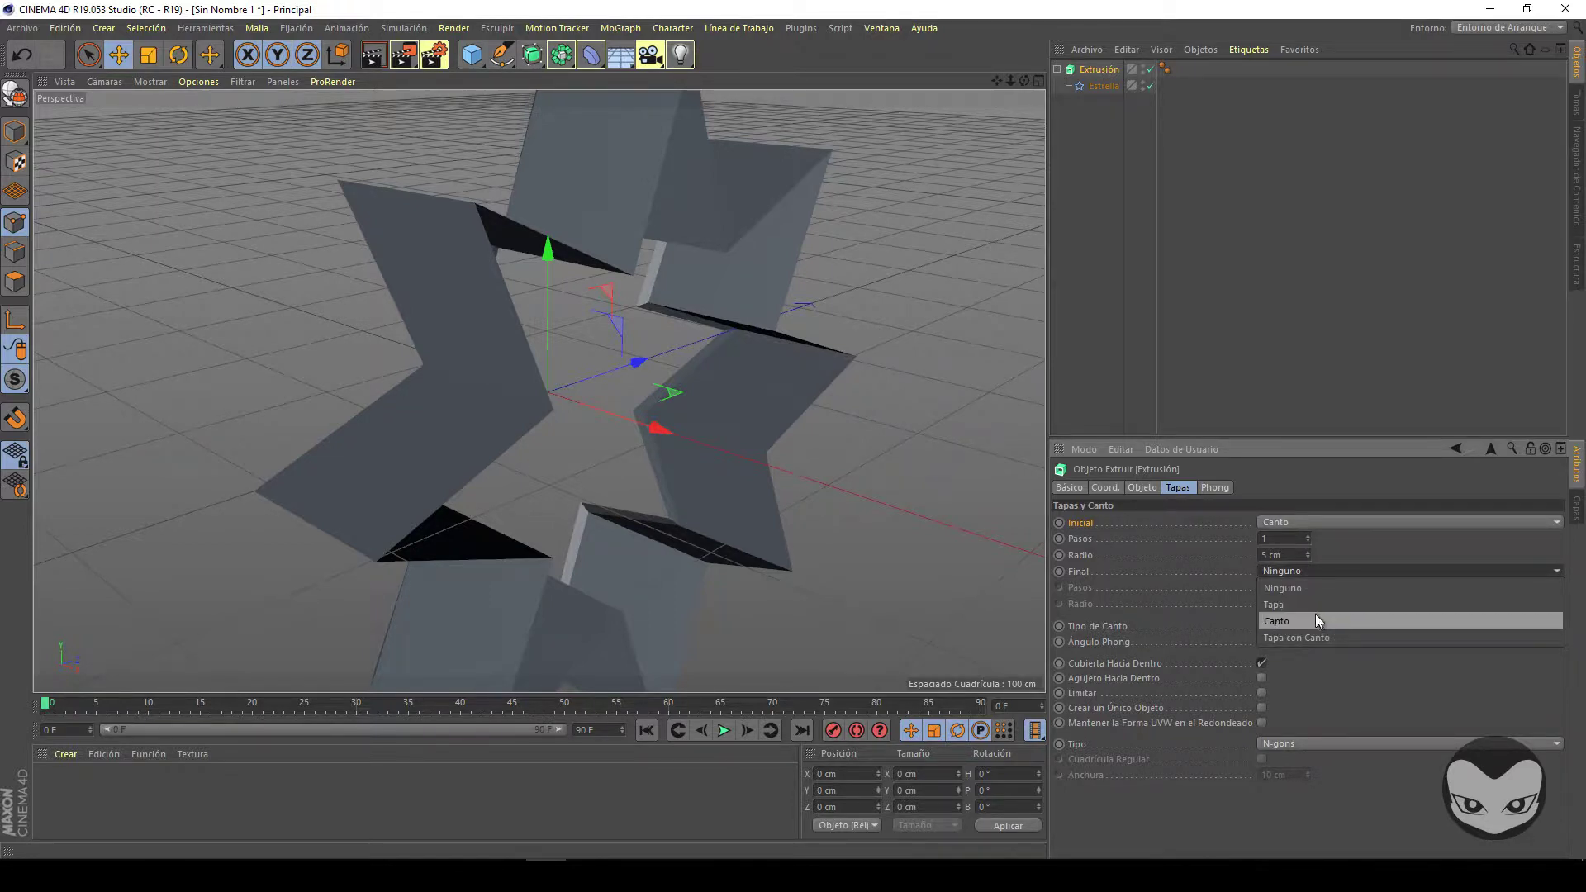
pyautogui.click(1316, 622)
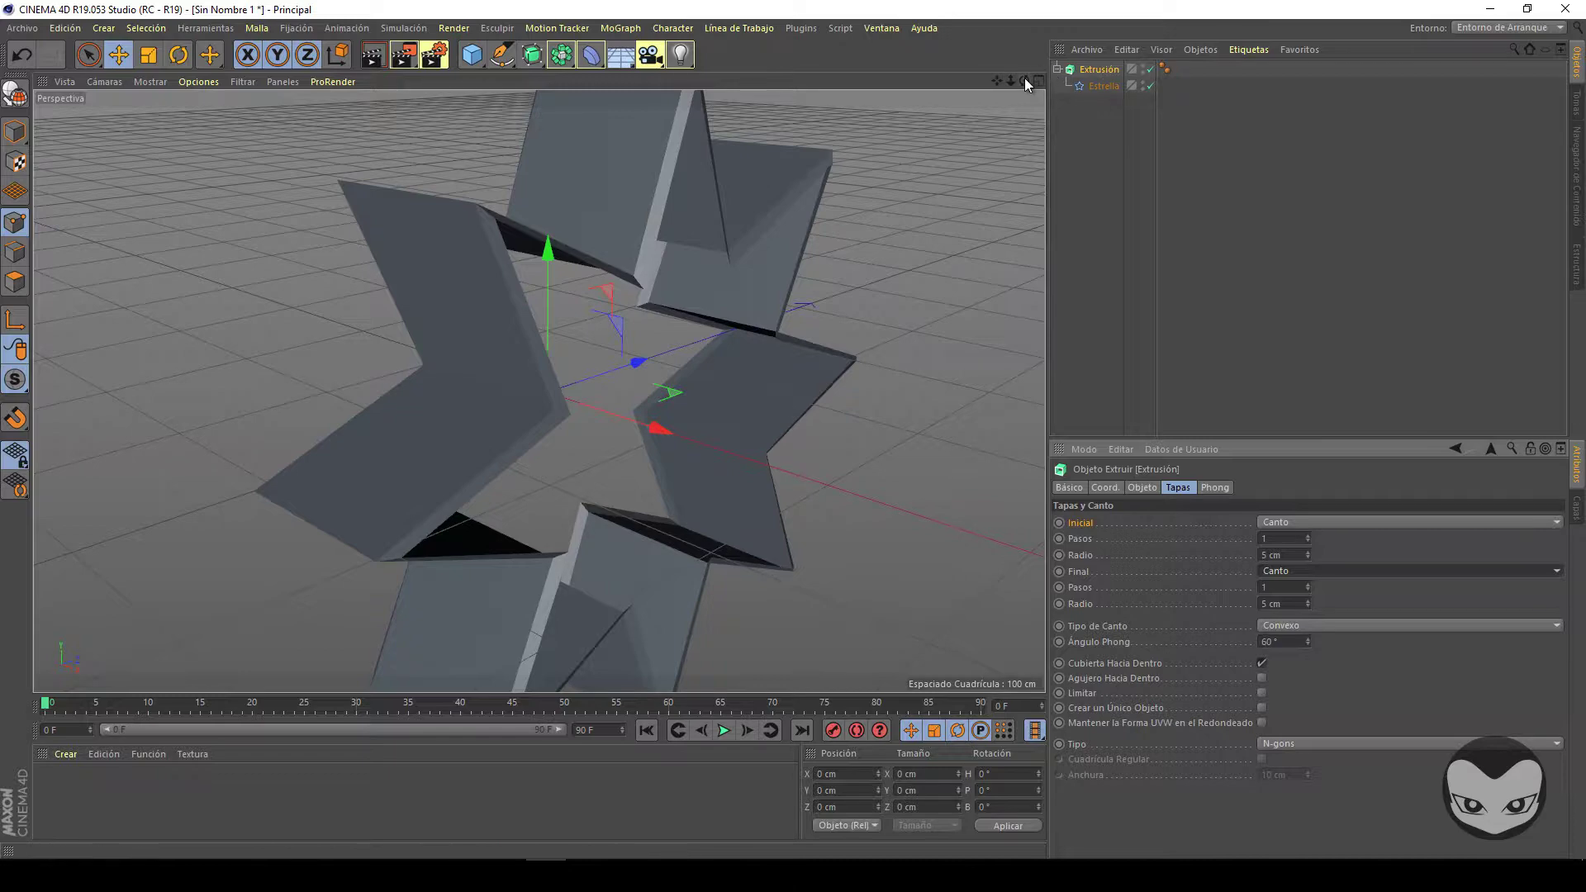
# Set both the Inicial and Final caps of the extrusion to Tapa con Canto.
pyautogui.moveTo(1024, 80); pyautogui.dragTo(793, 429)
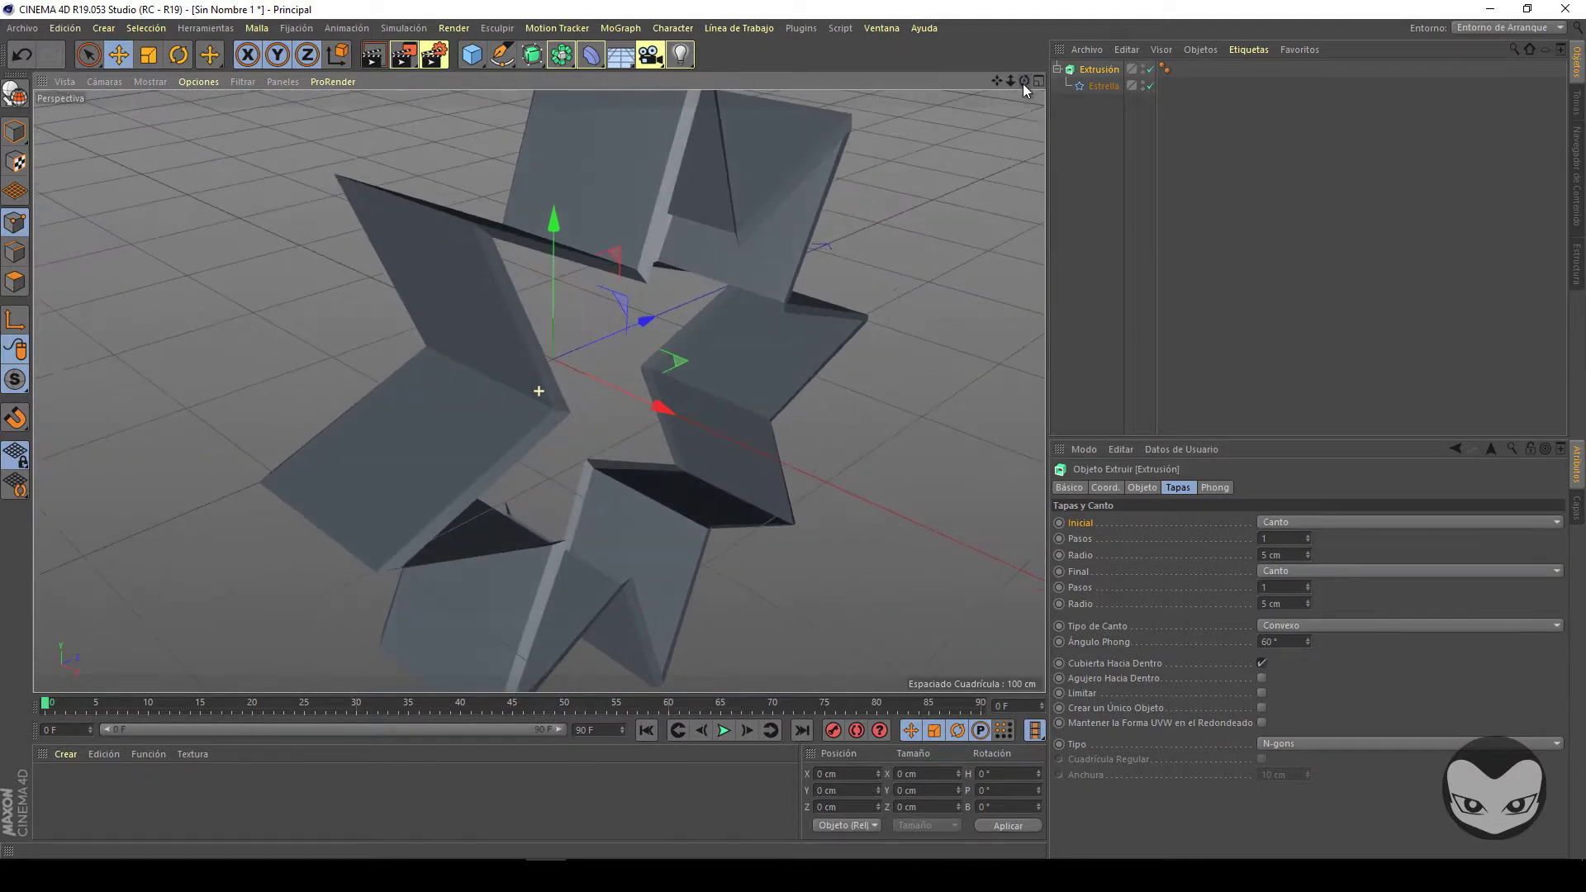
pyautogui.click(1285, 524)
pyautogui.click(1303, 593)
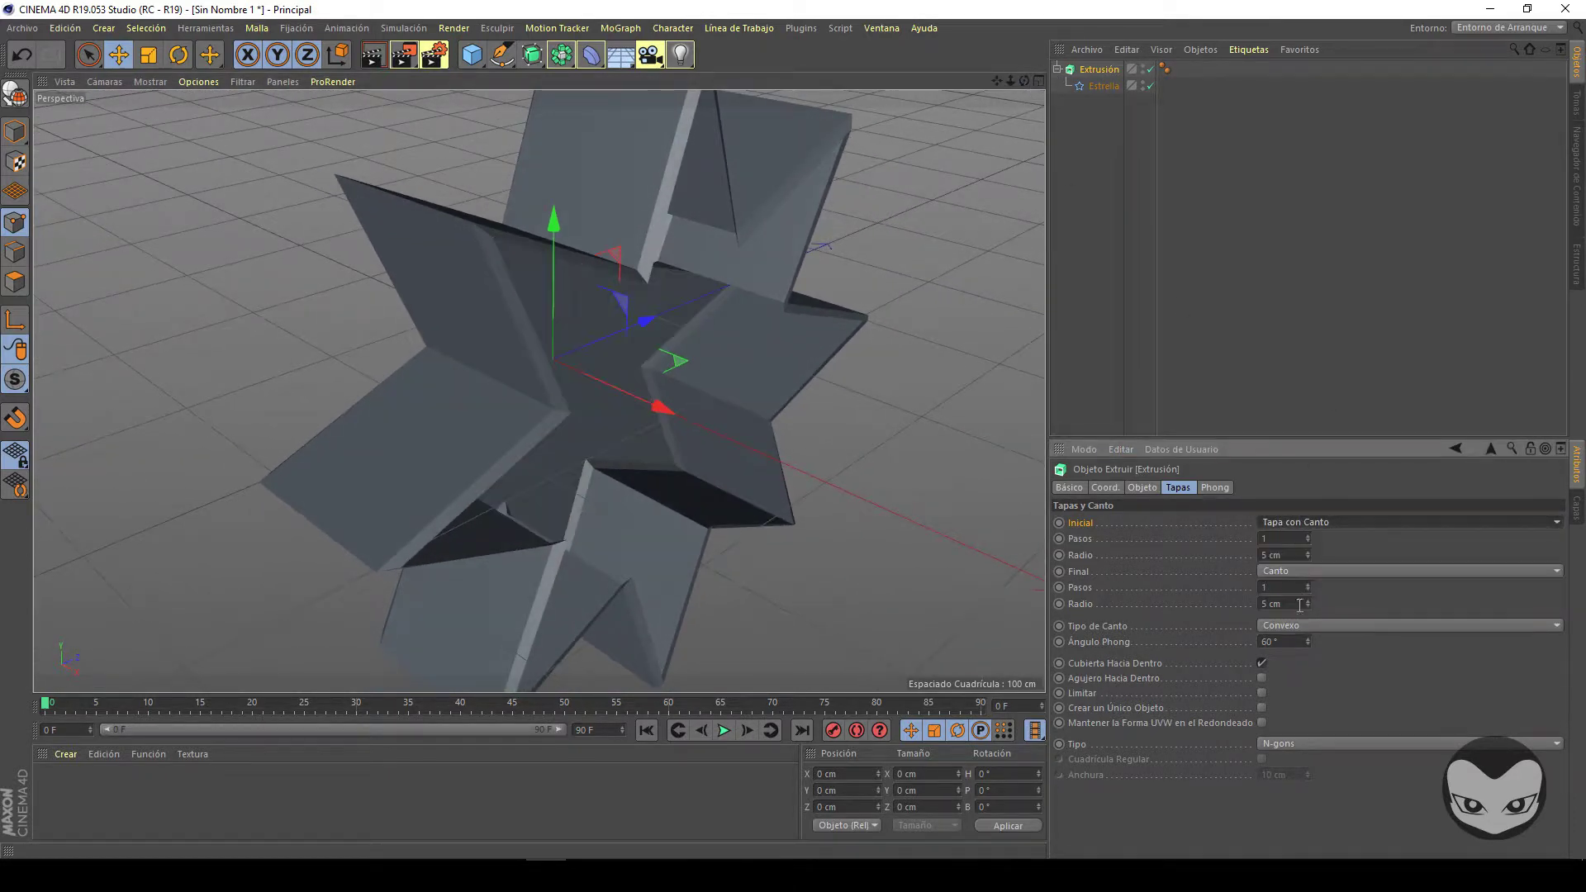
pyautogui.click(1306, 570)
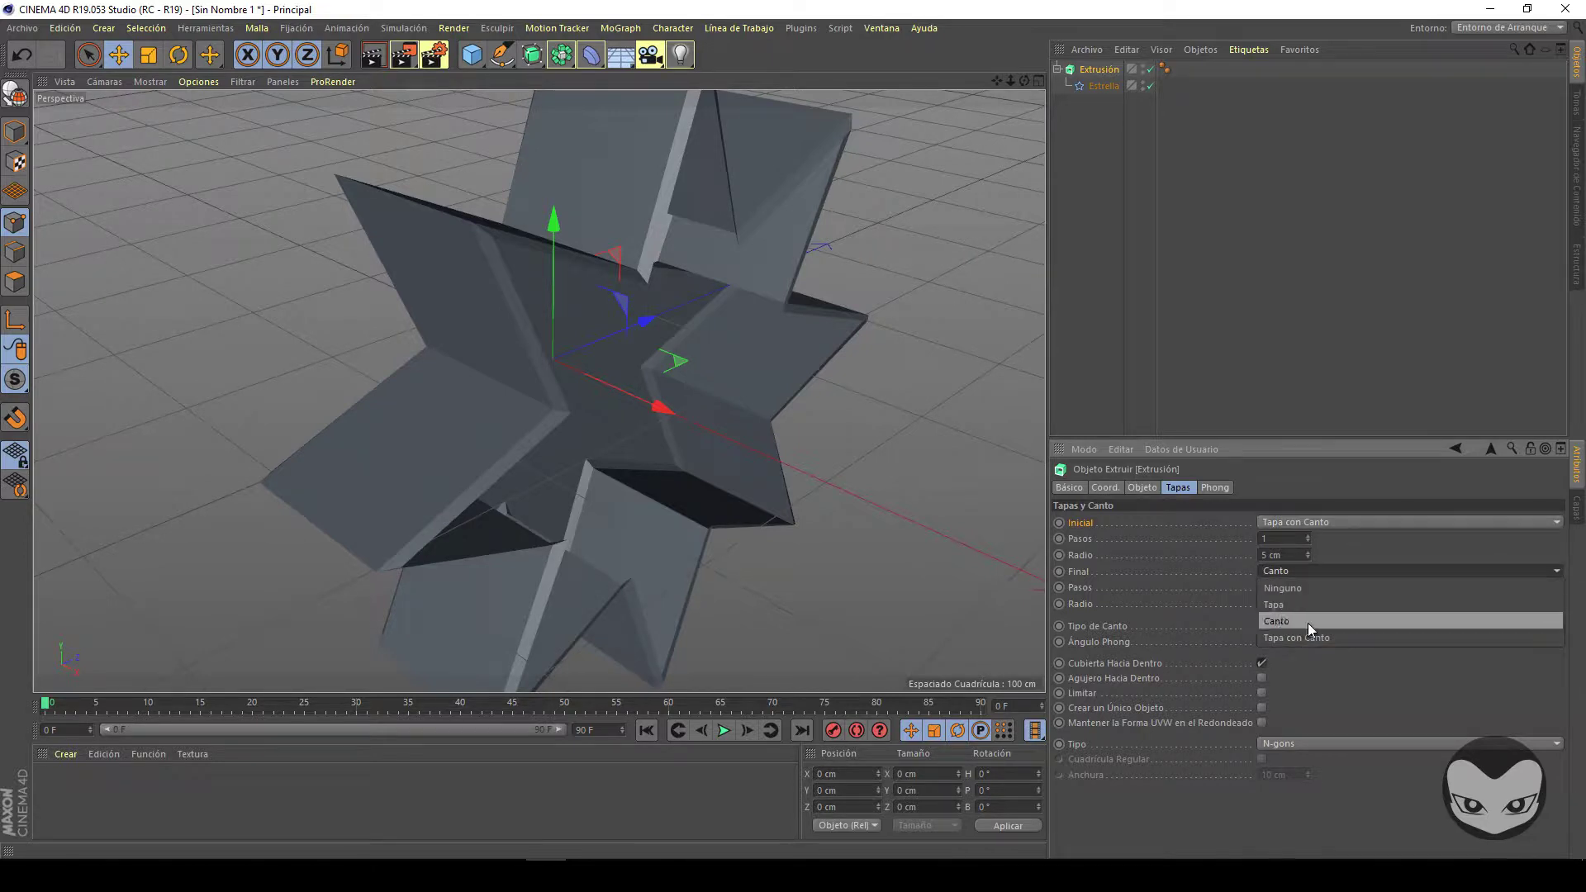
pyautogui.click(1311, 637)
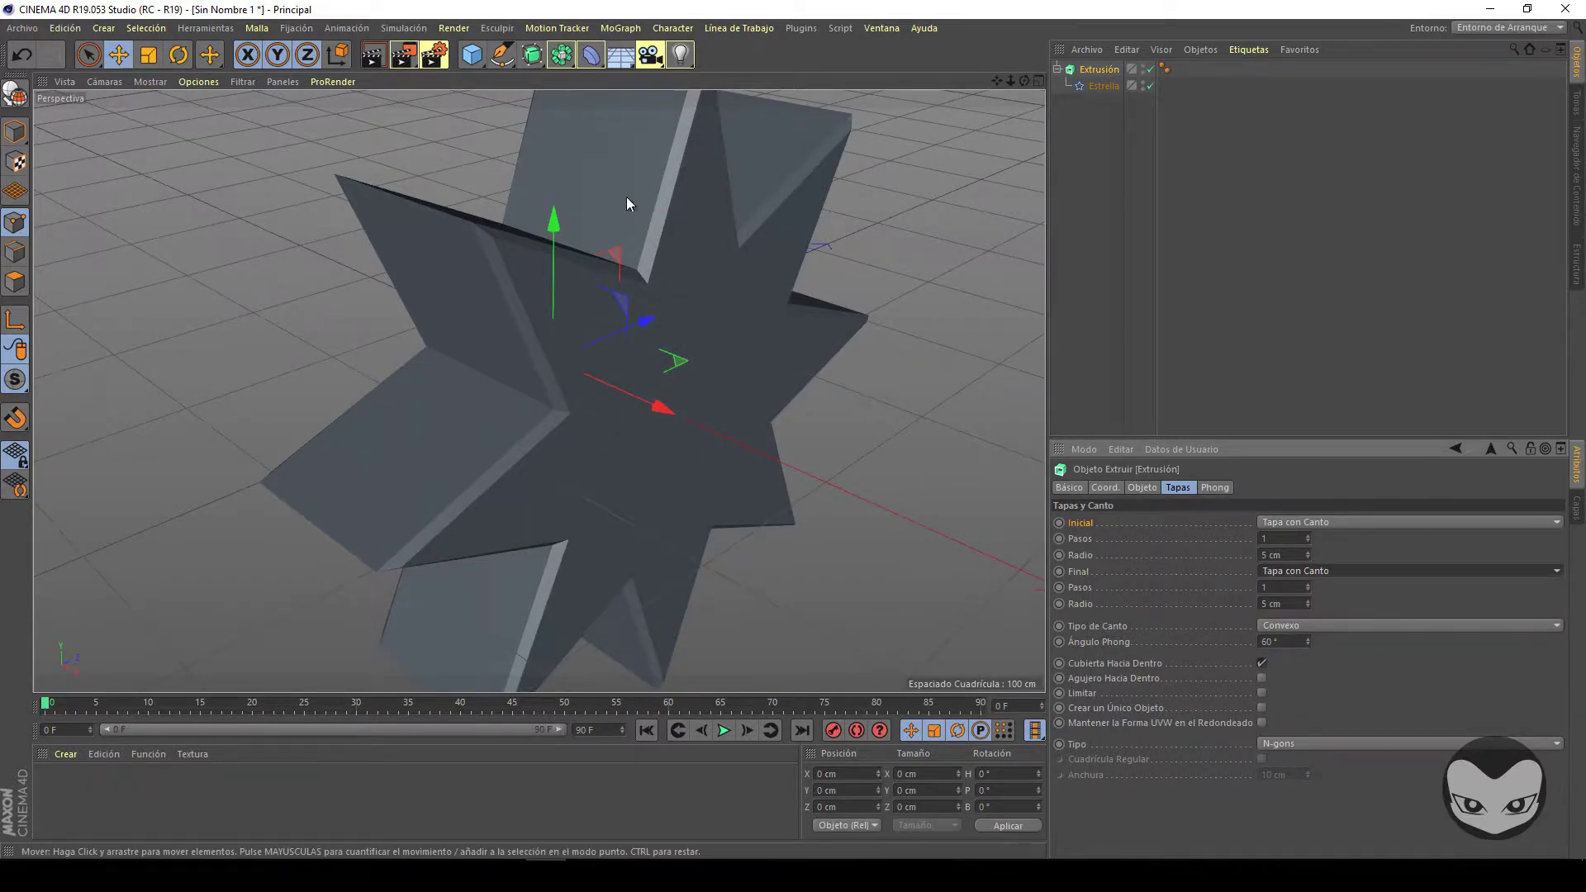
# Raise the Pasos of both the Inicial and Final edges to 3.
pyautogui.click(1308, 535)
pyautogui.click(1307, 535)
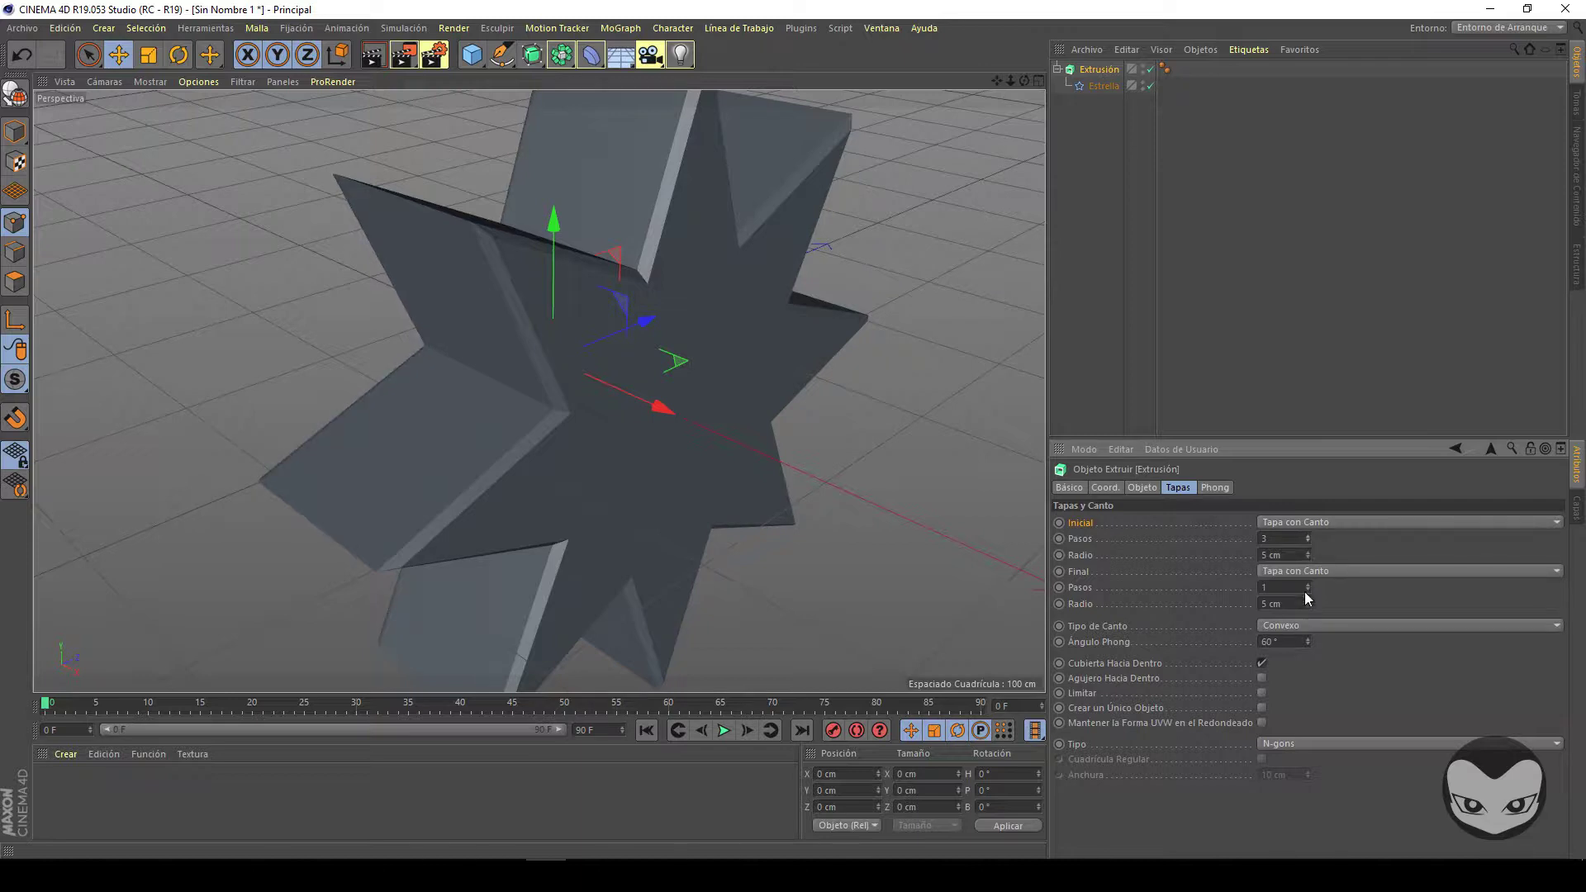
pyautogui.click(1308, 584)
pyautogui.click(1308, 584)
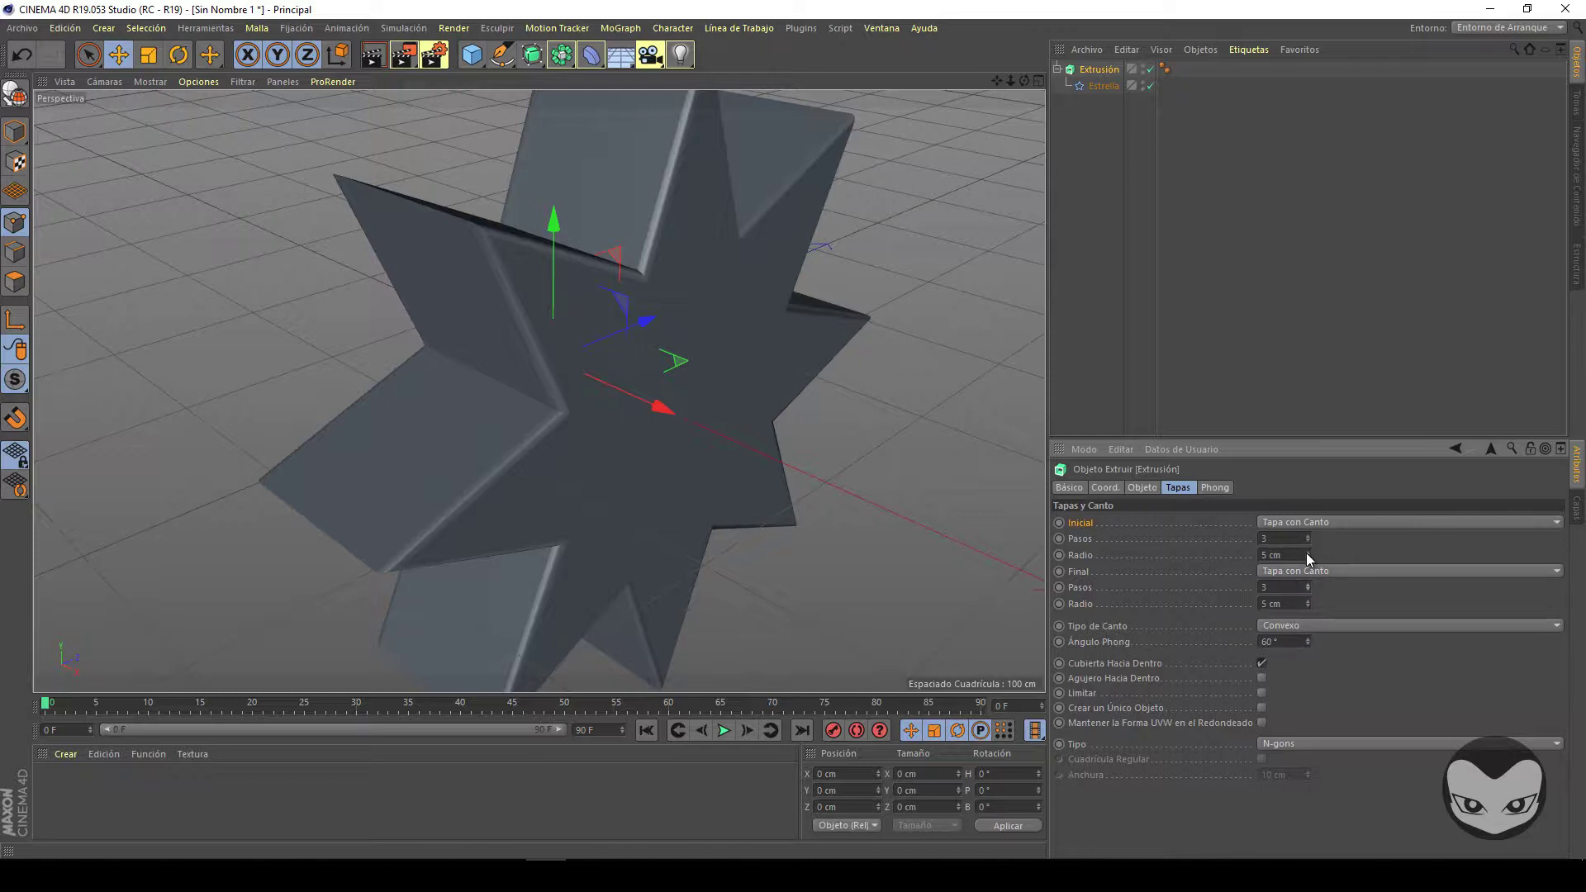
# Set the Radio of both the Inicial and Final edges to 10 cm.
pyautogui.moveTo(1307, 552); pyautogui.dragTo(1307, 605)
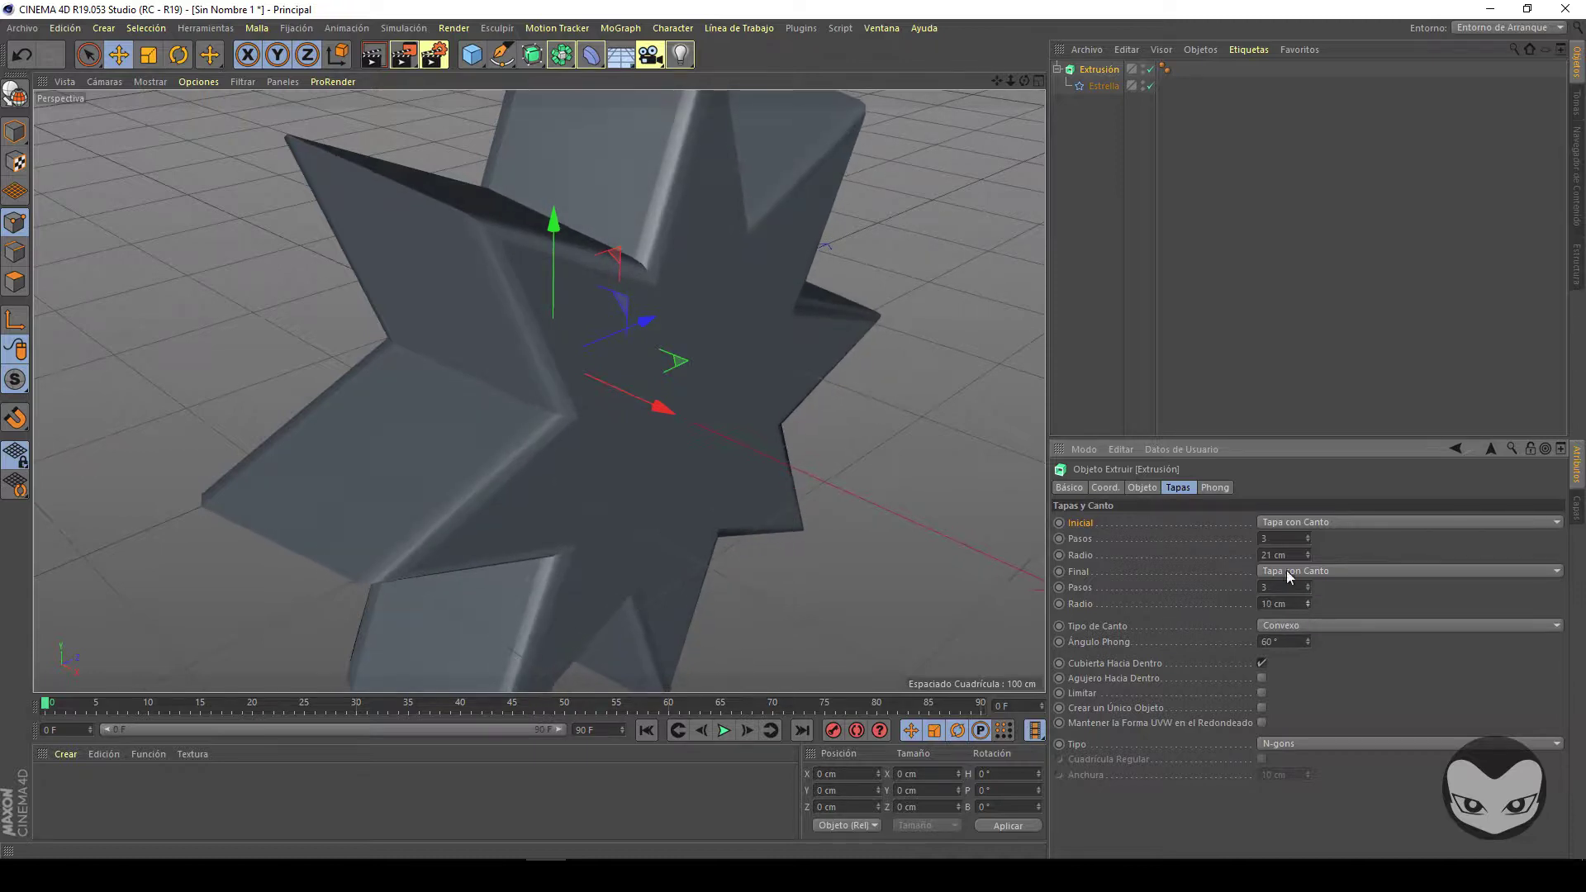
pyautogui.click(1277, 554)
pyautogui.write('10')
pyautogui.press('Return')
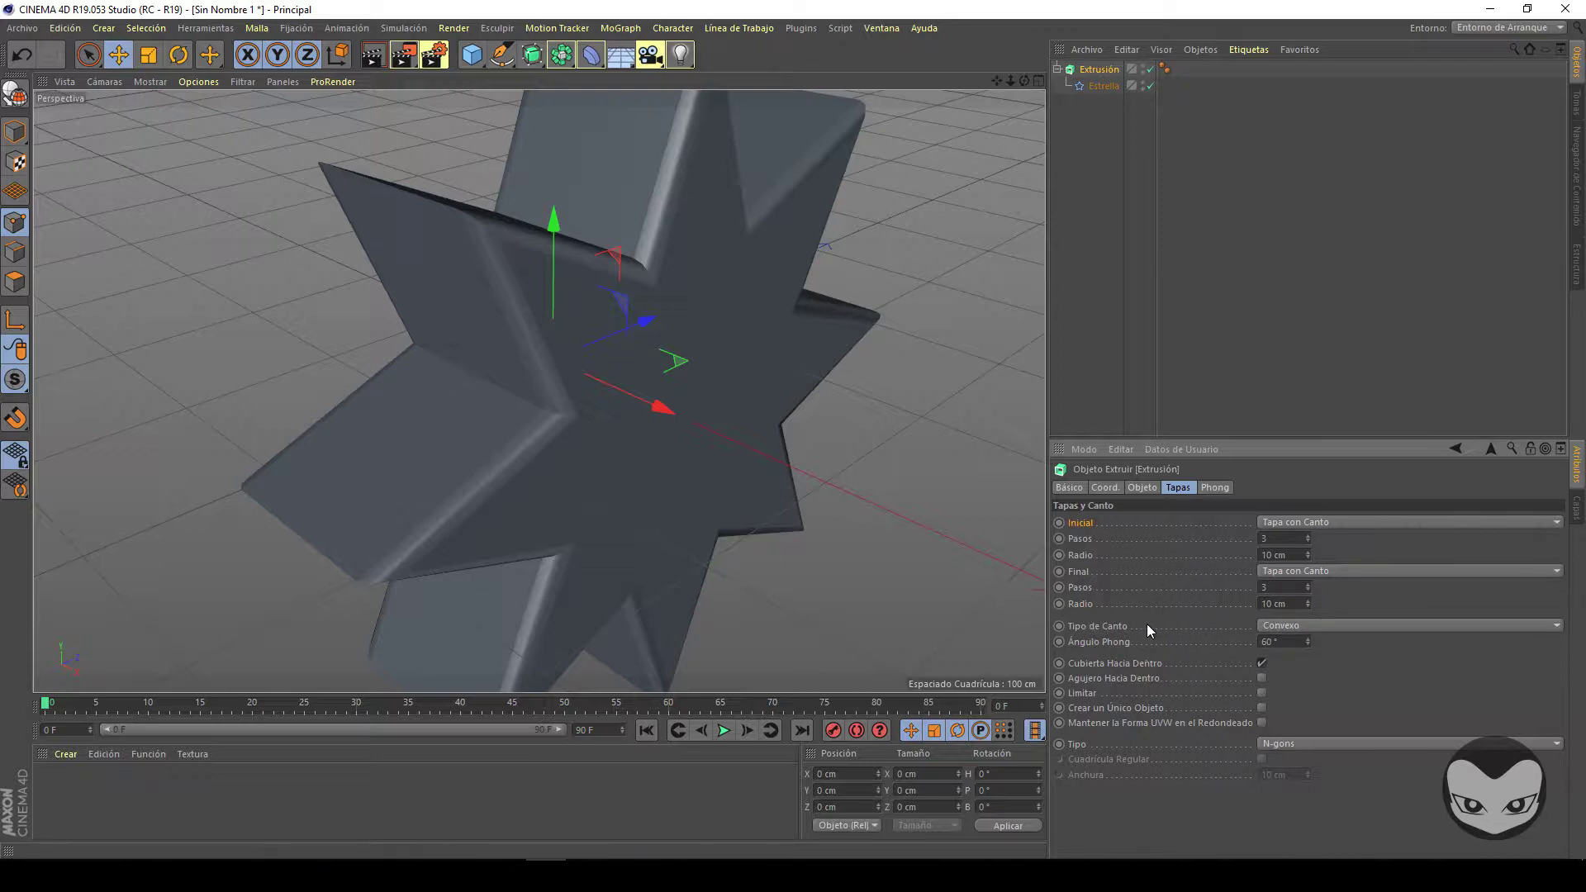
# Change the extrusion's Tipo de Canto to Cóncavo and inspect the star's edges up close.
pyautogui.click(1316, 625)
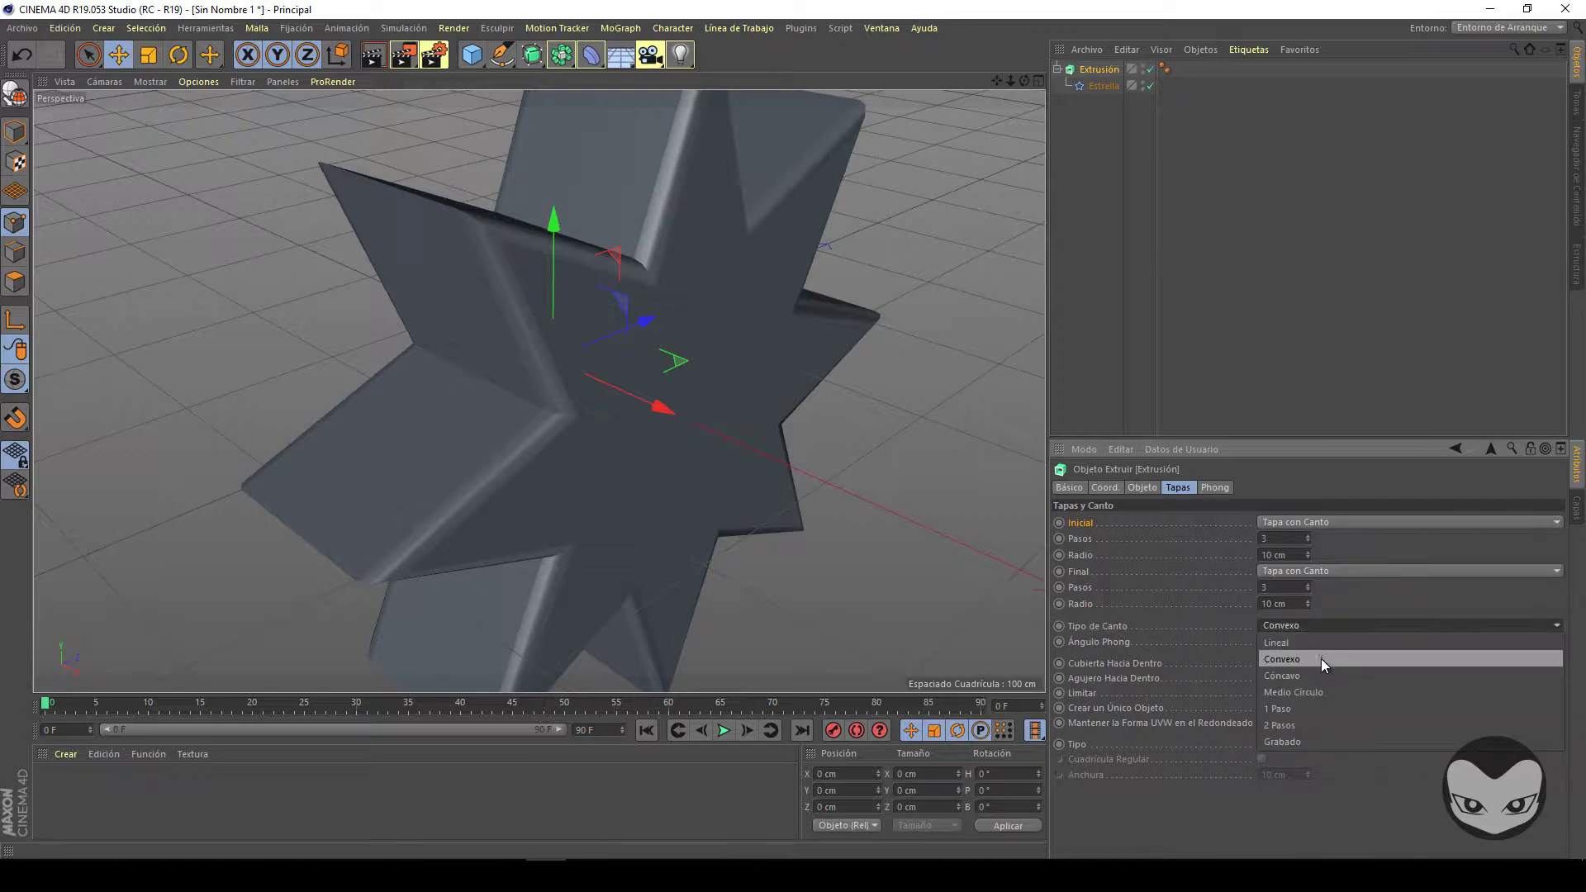
pyautogui.click(1322, 658)
pyautogui.click(1313, 625)
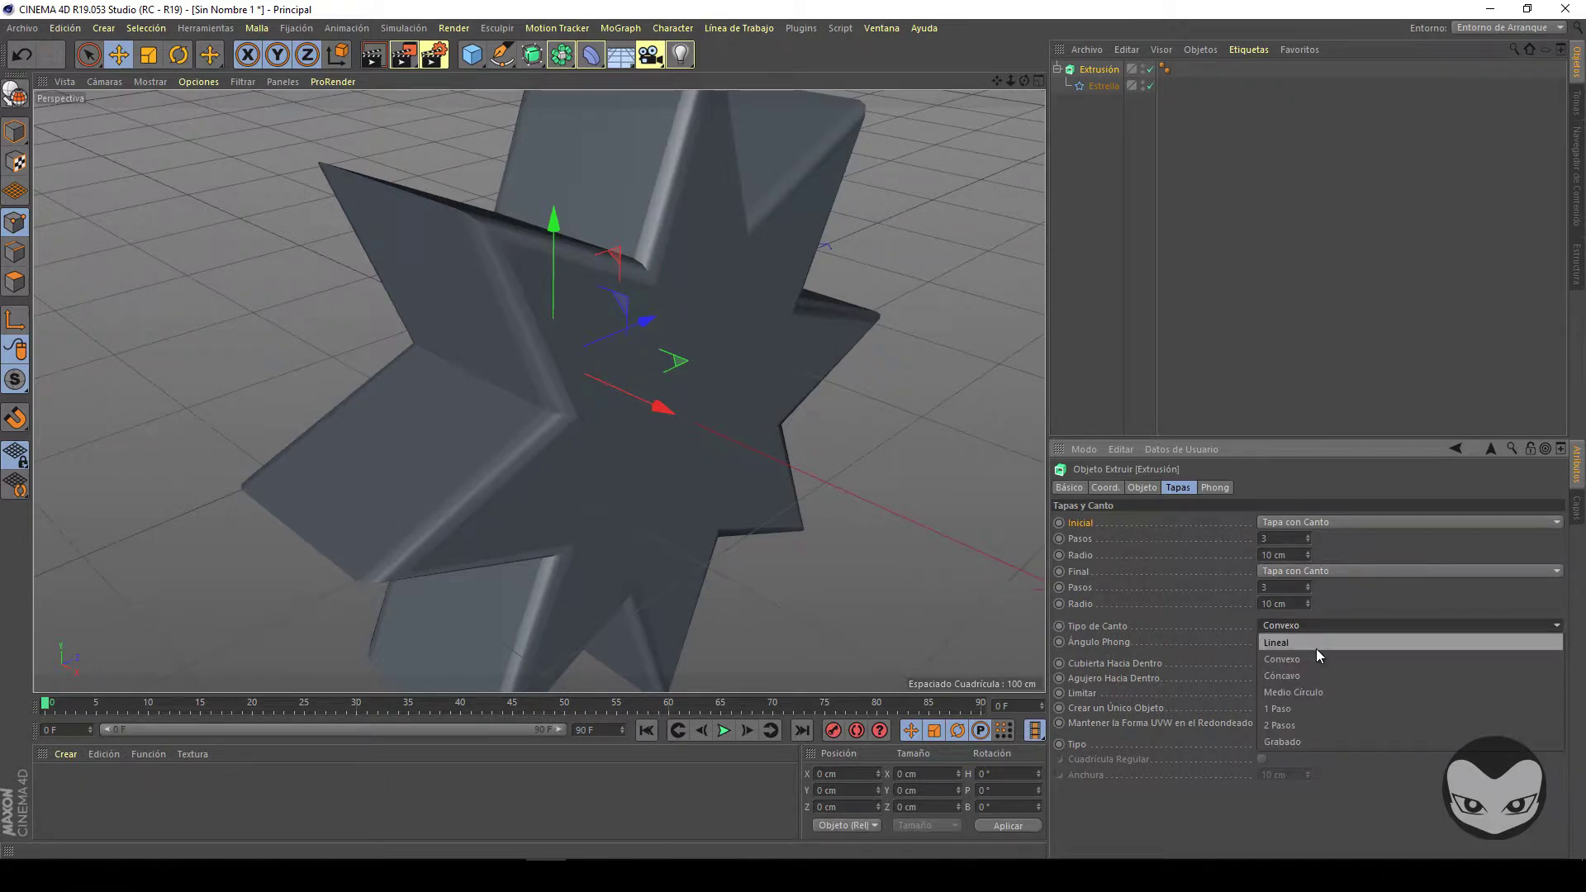
pyautogui.click(1323, 674)
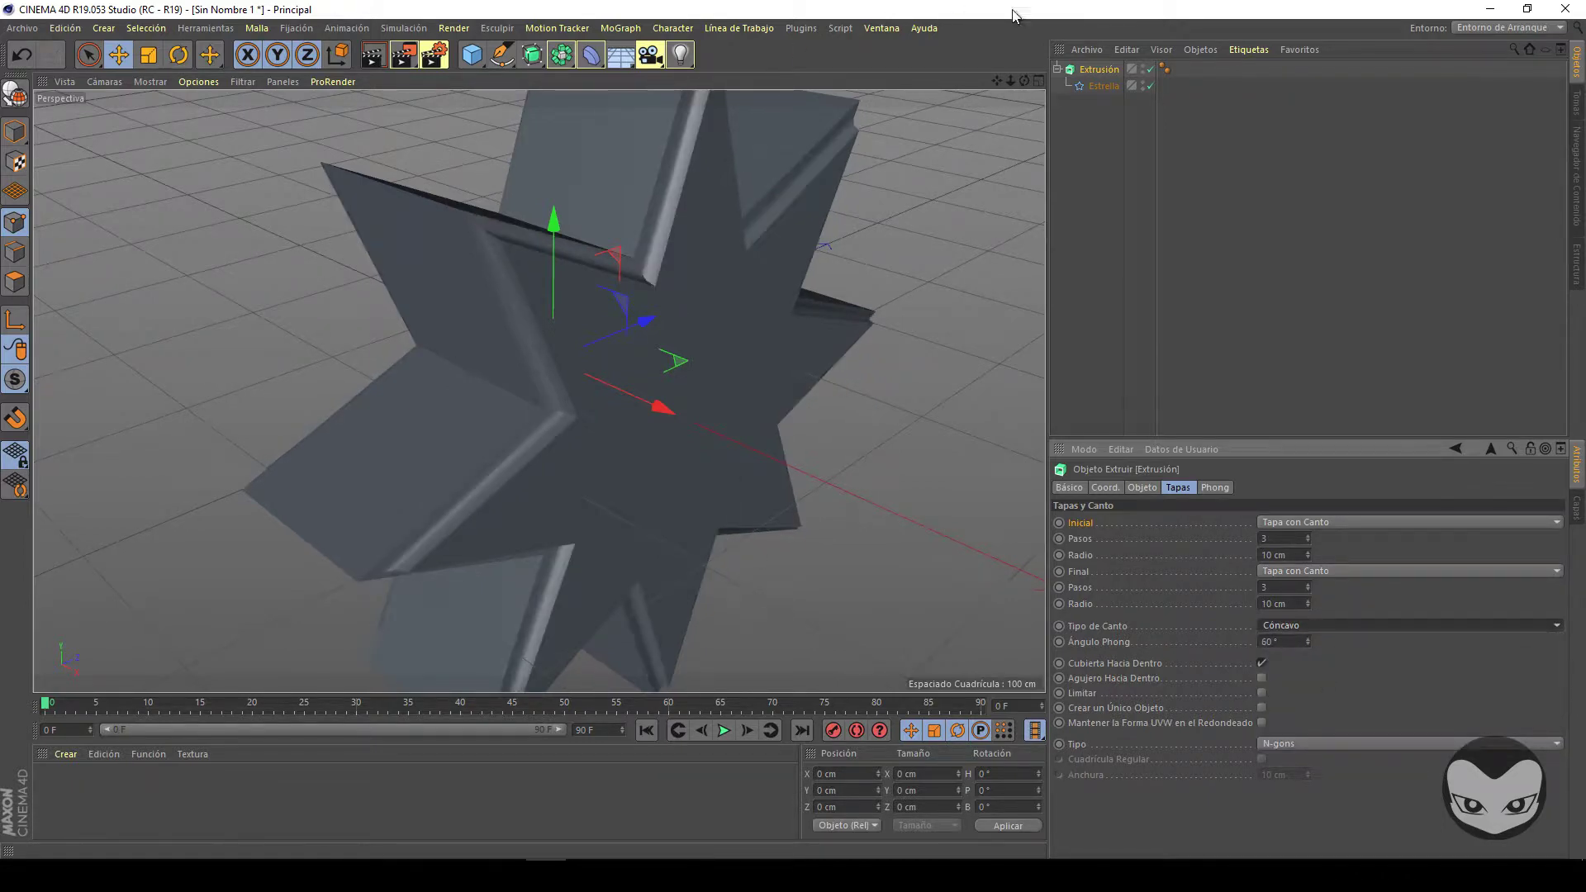
pyautogui.moveTo(1024, 80)
pyautogui.mouseDown()
pyautogui.moveTo(795, 438)
pyautogui.moveTo(1028, 95)
pyautogui.mouseUp()
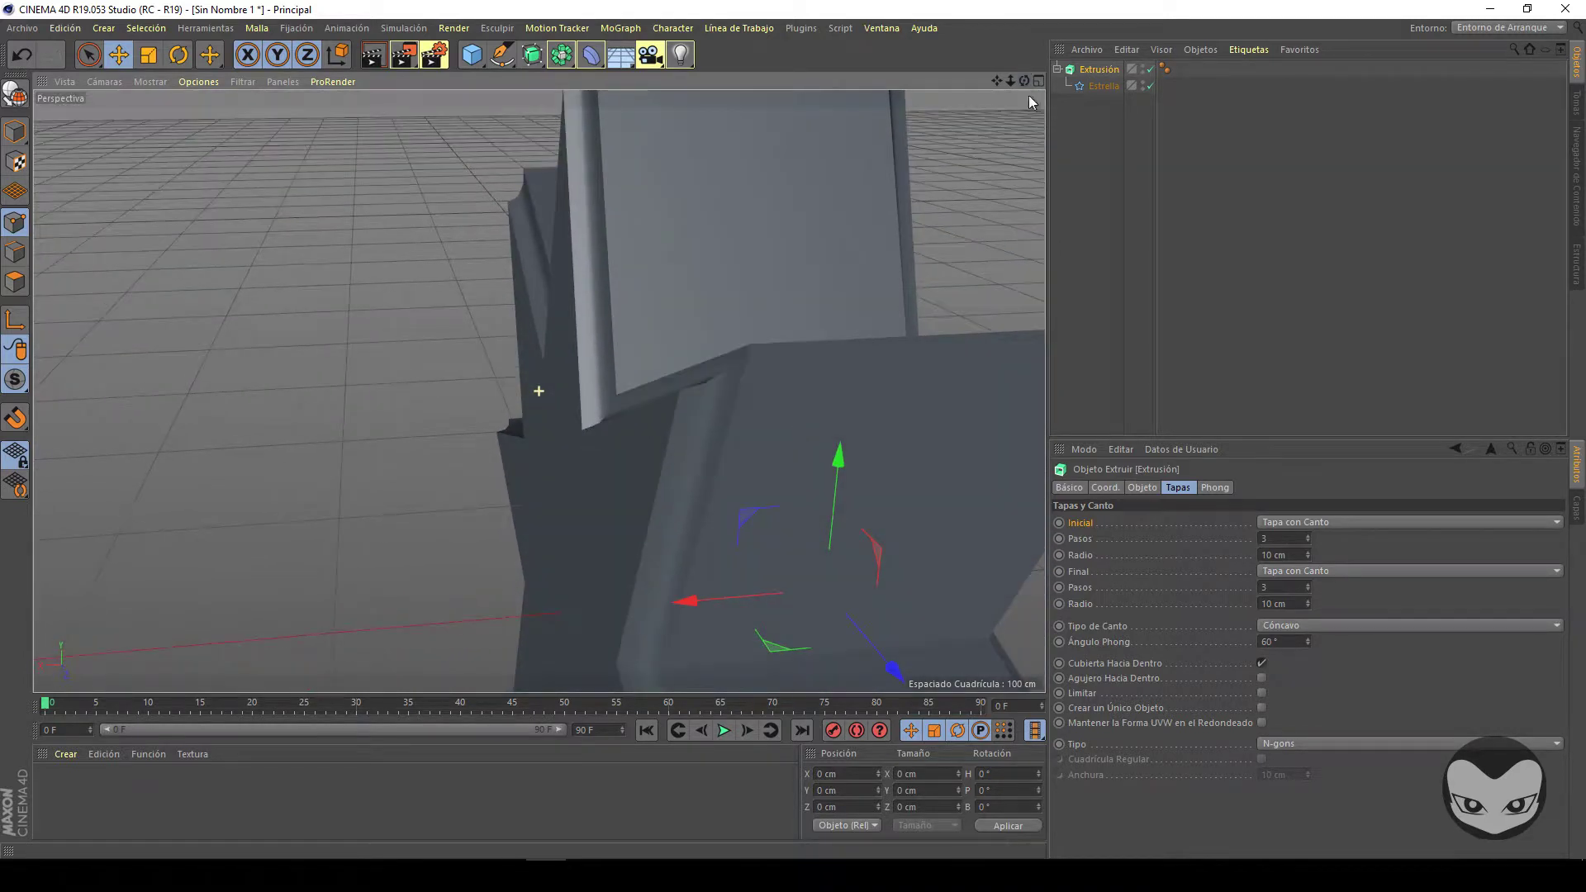
# Raise the Pasos of both the Inicial and Final edges to 7.
pyautogui.click(1309, 537)
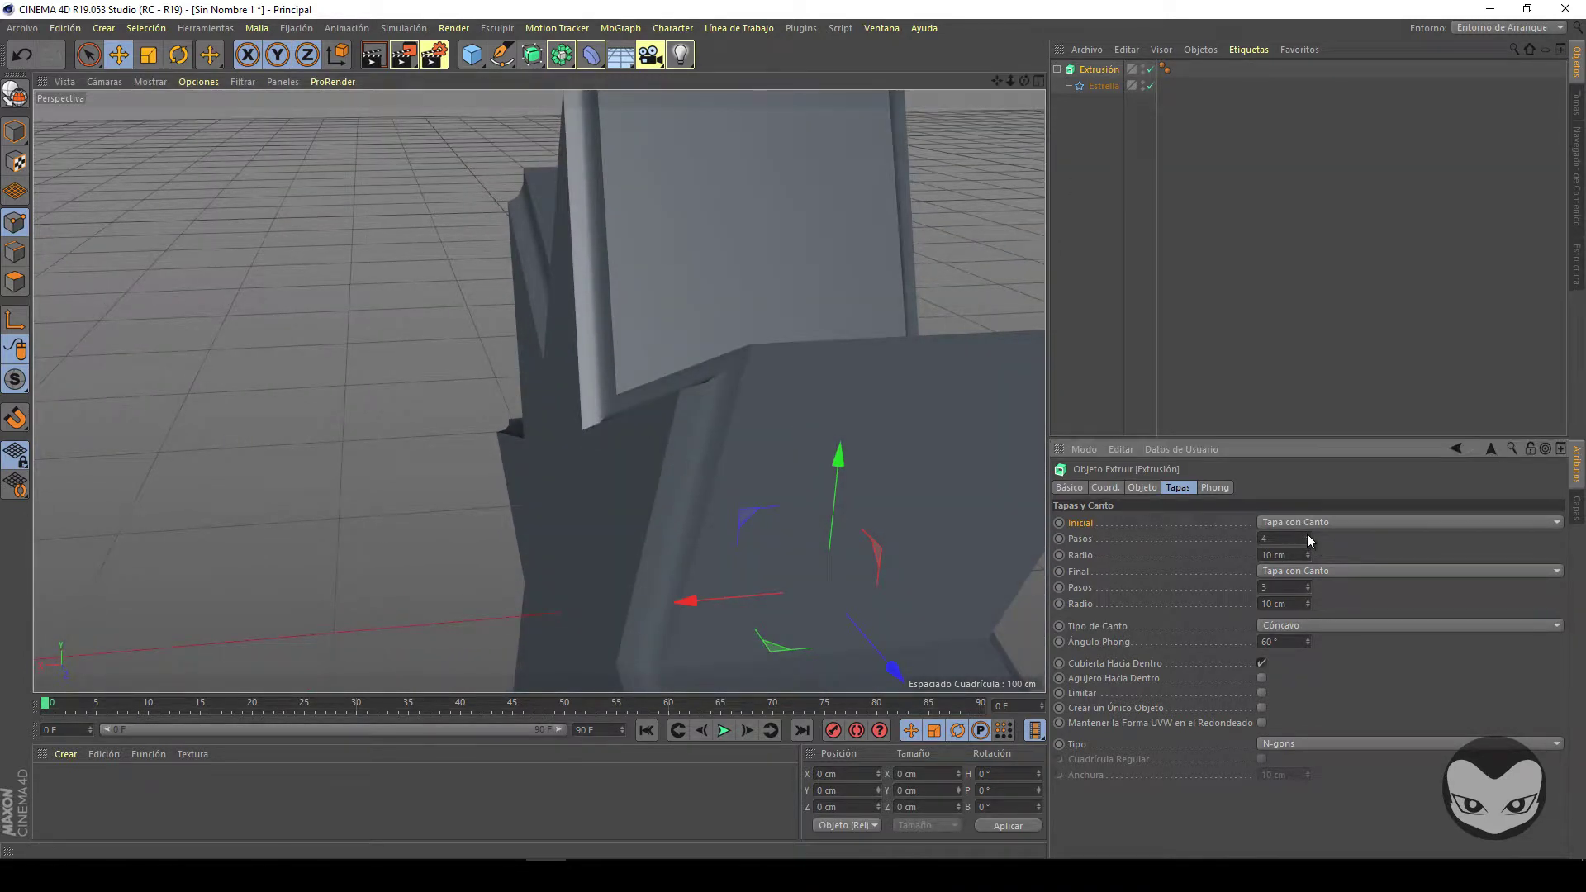
pyautogui.click(1308, 584)
pyautogui.click(1310, 585)
pyautogui.click(1311, 585)
pyautogui.click(1311, 585)
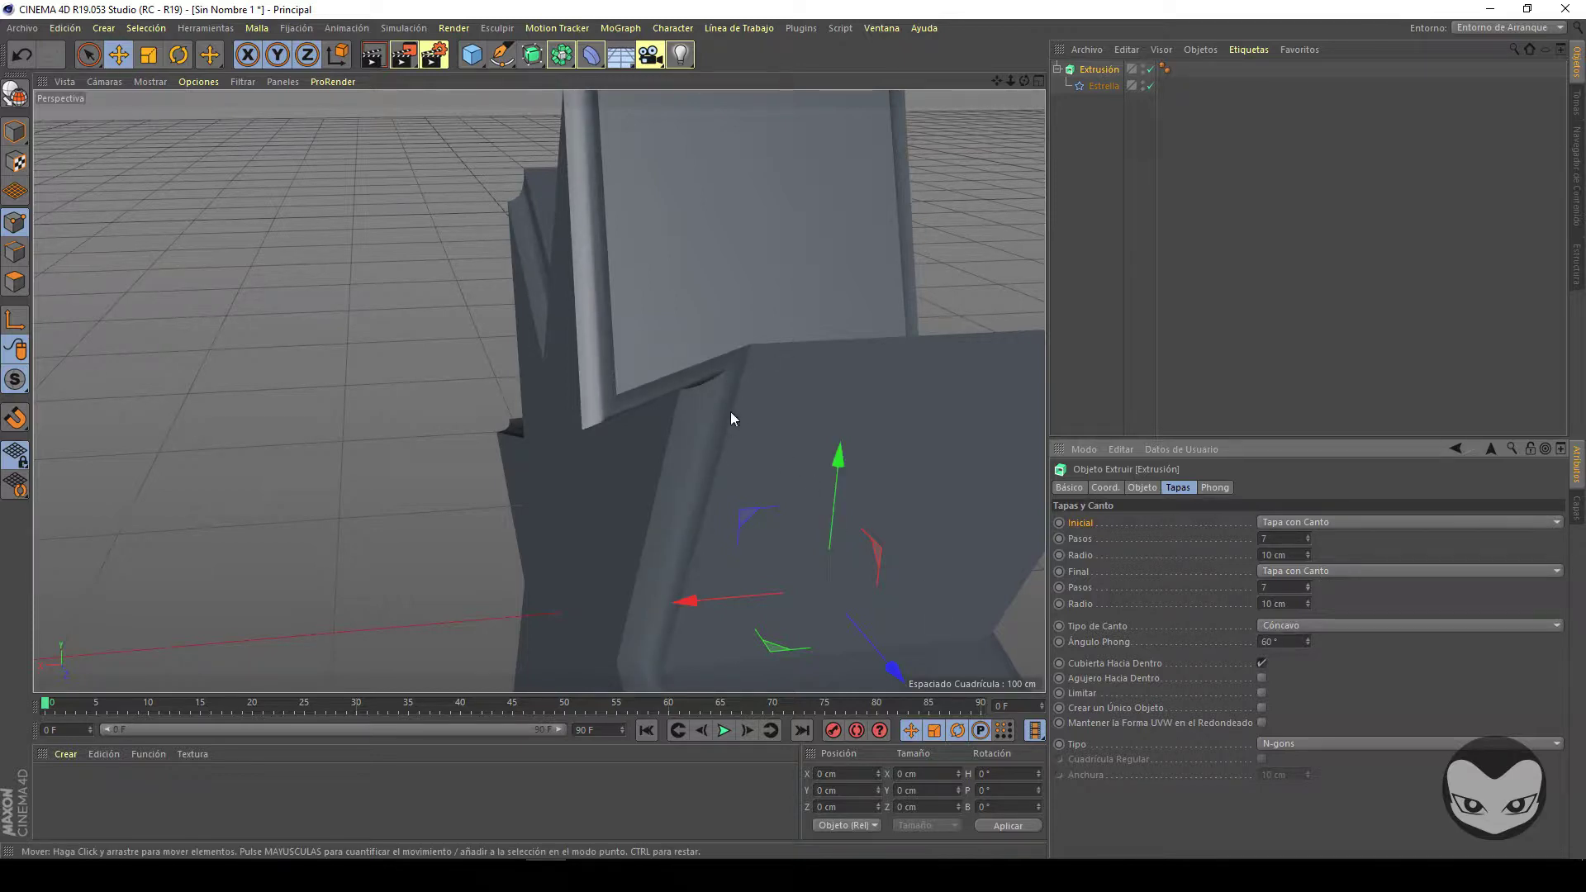
# Compare the Convexo and Cóncavo edge types on the extrusion, then try Medio Círculo.
pyautogui.click(1327, 625)
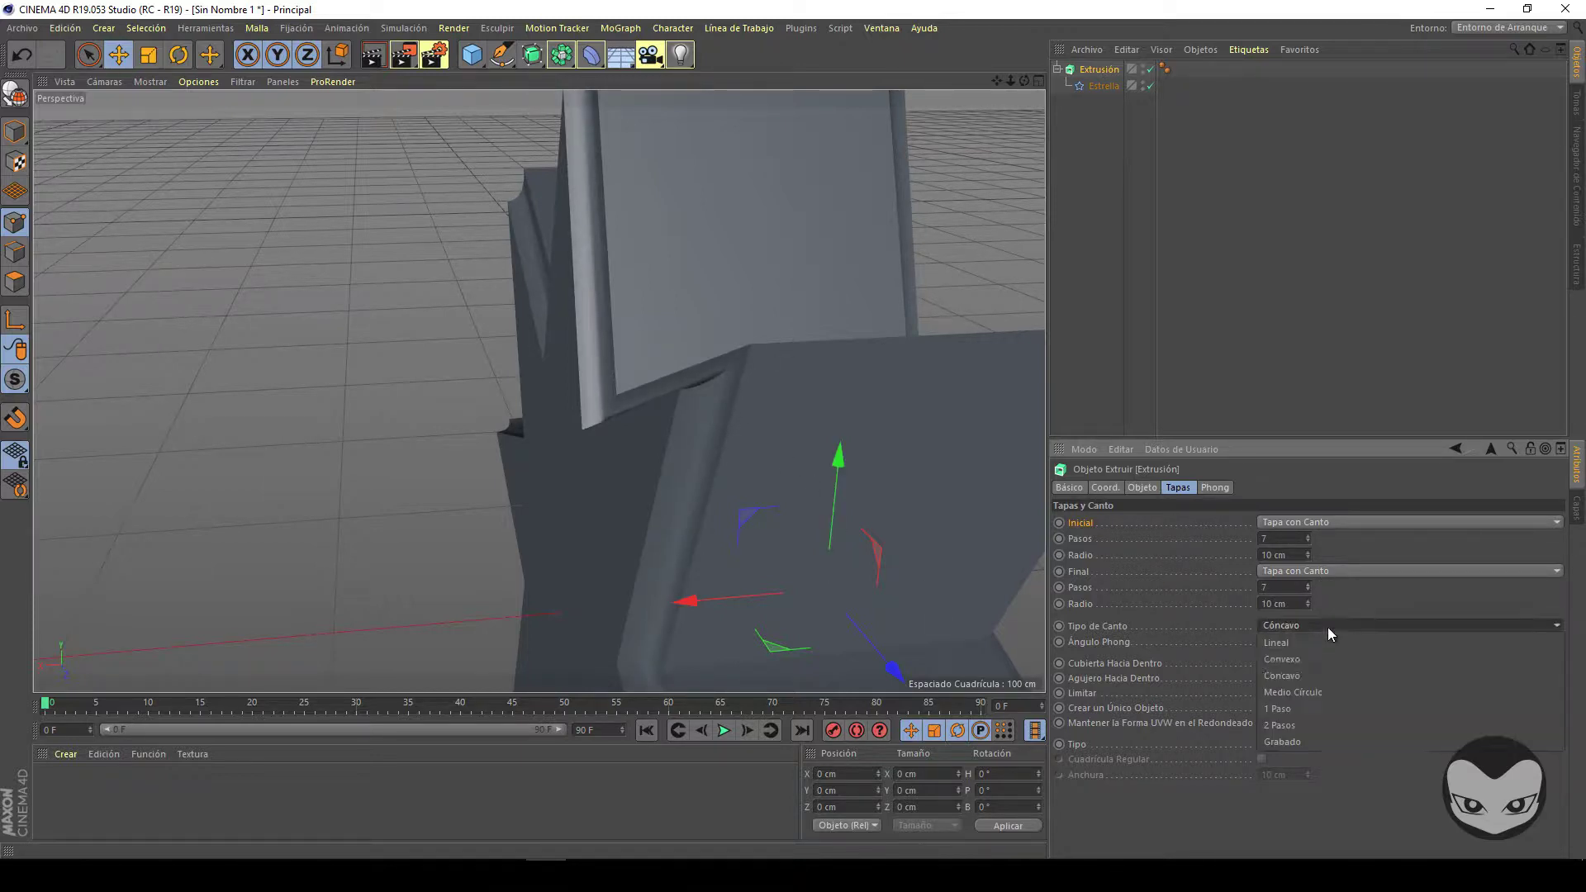
pyautogui.click(1330, 653)
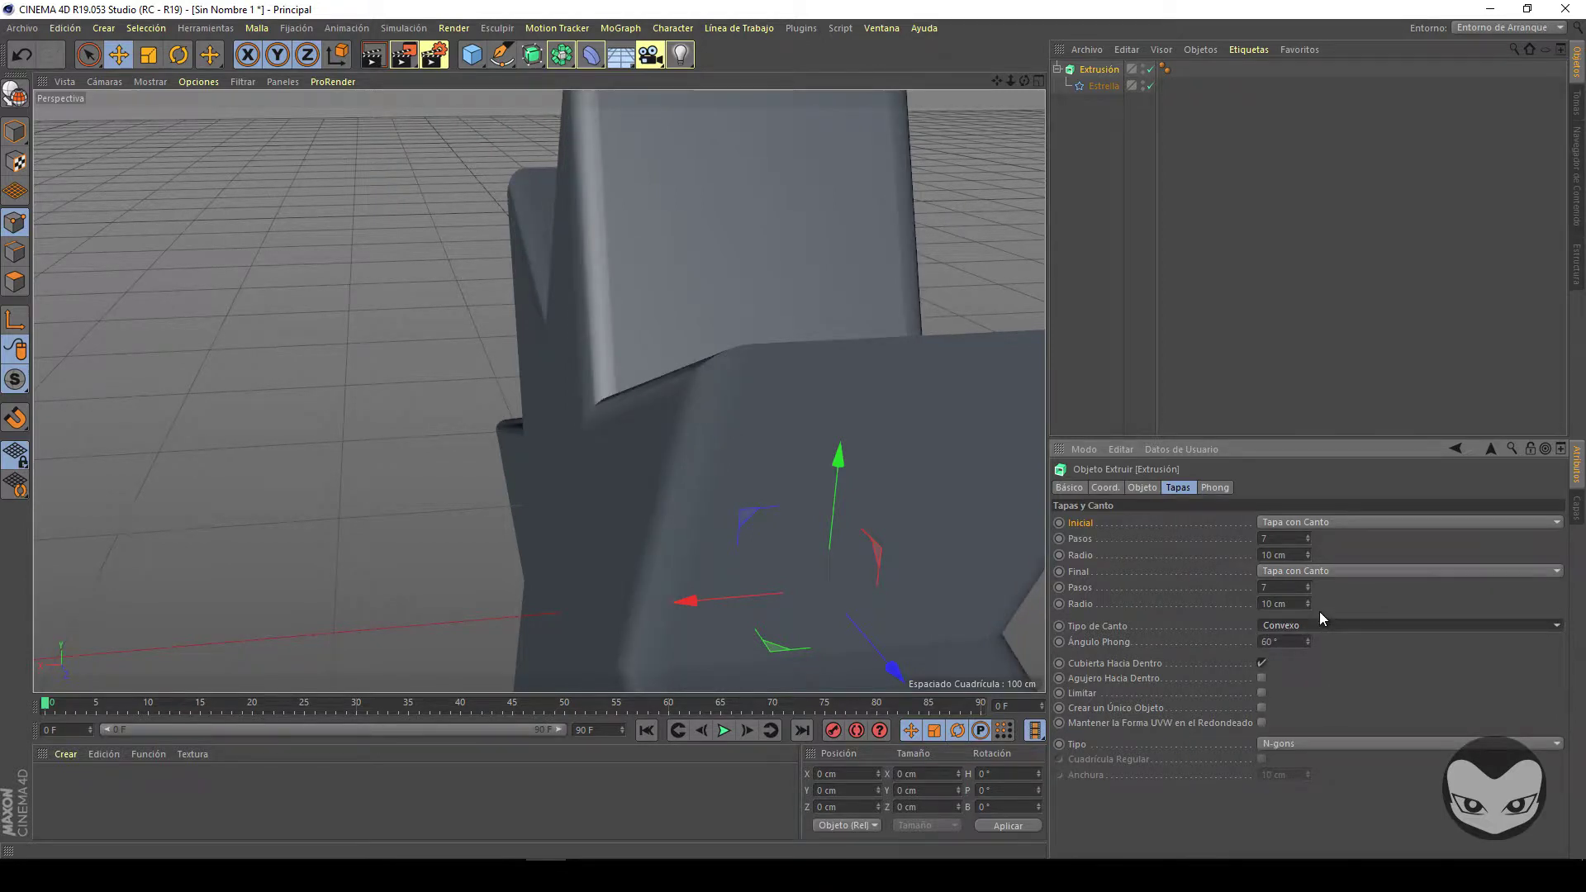
pyautogui.click(1322, 624)
pyautogui.click(1332, 676)
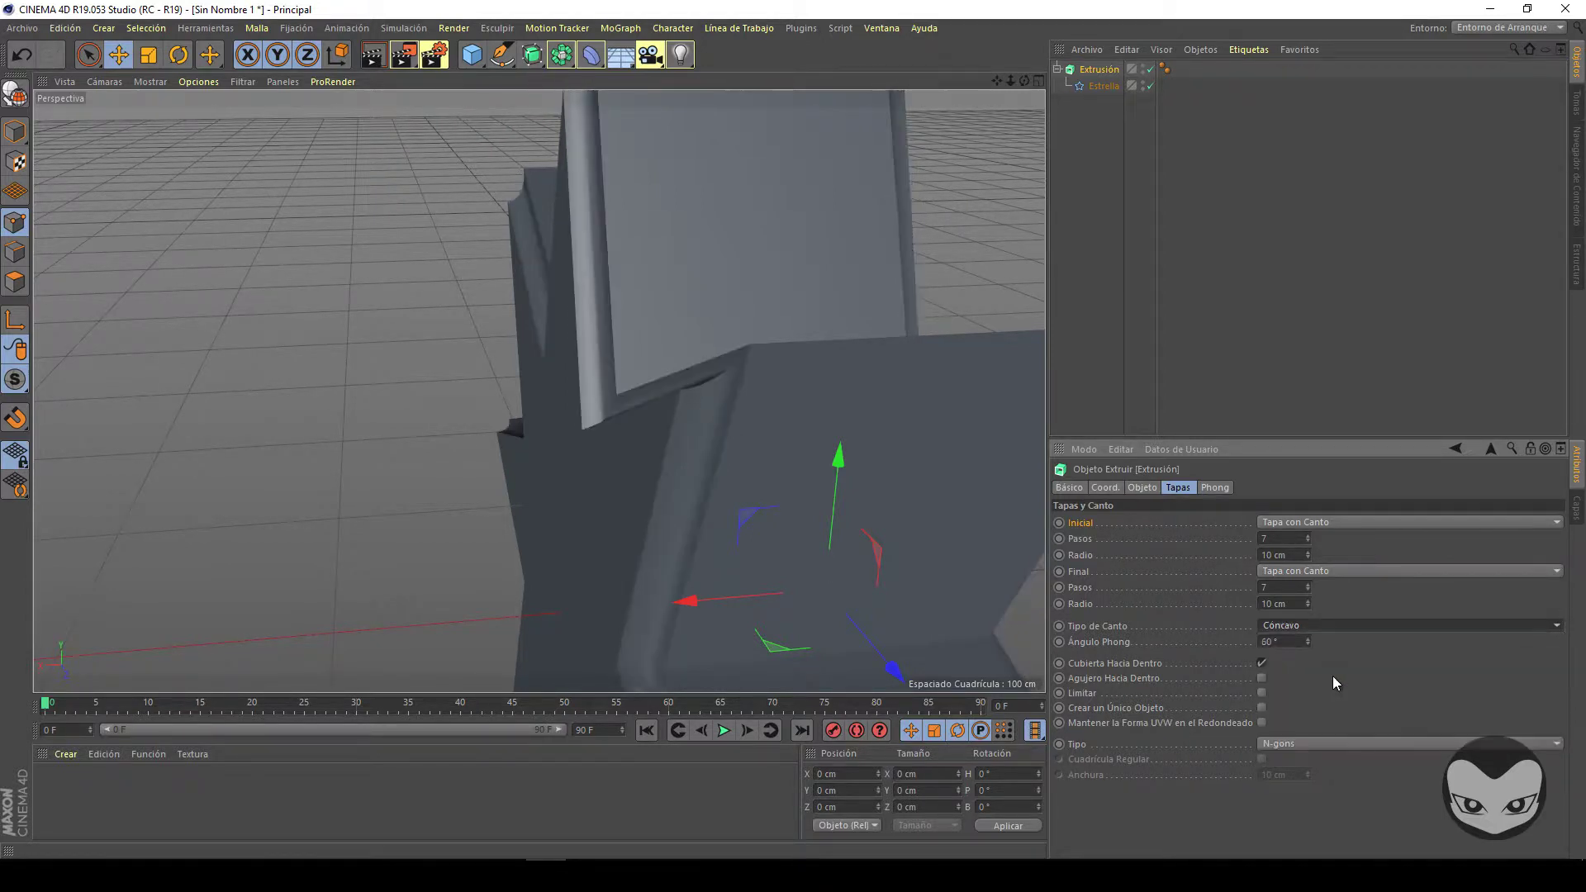
pyautogui.click(1324, 626)
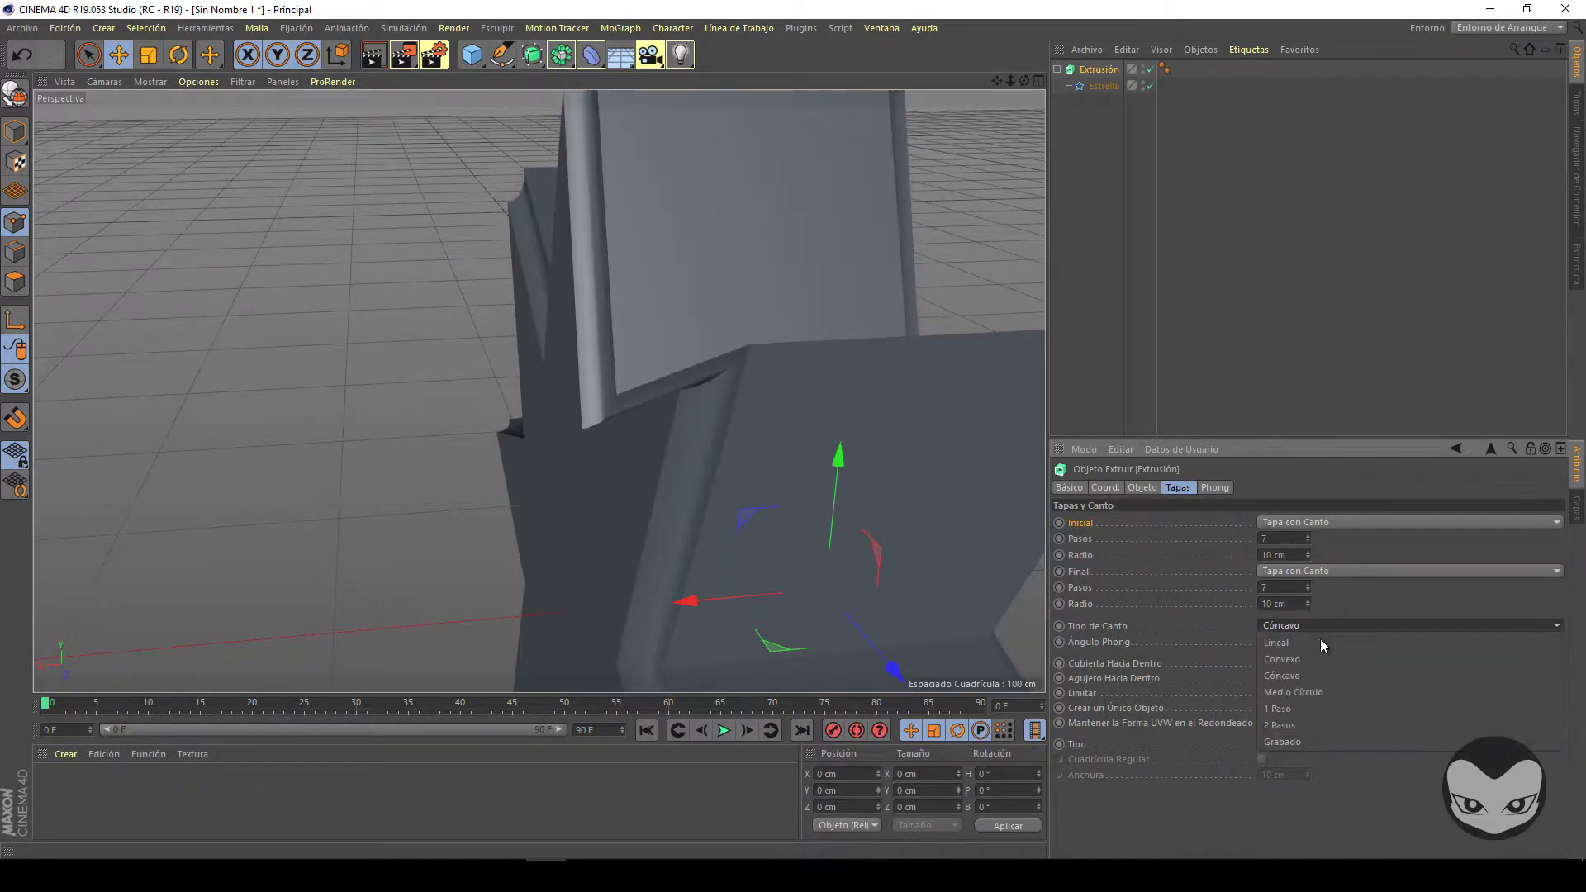
pyautogui.click(1331, 691)
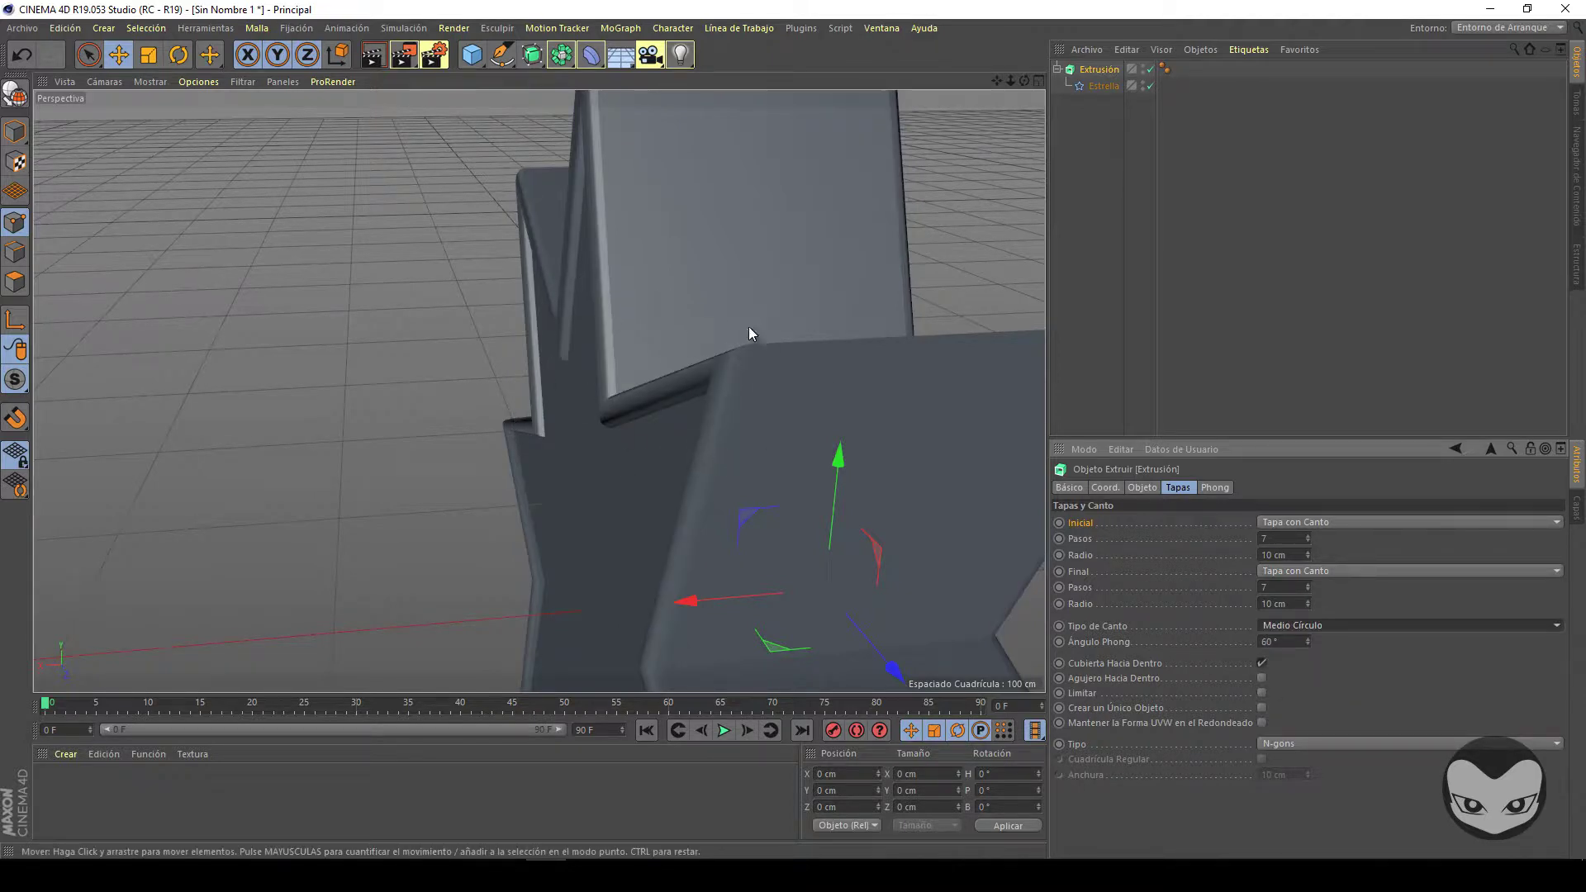
# Try the 1 Paso and 2 Pasos edge types on the extrusion.
pyautogui.click(1326, 568)
pyautogui.click(1333, 542)
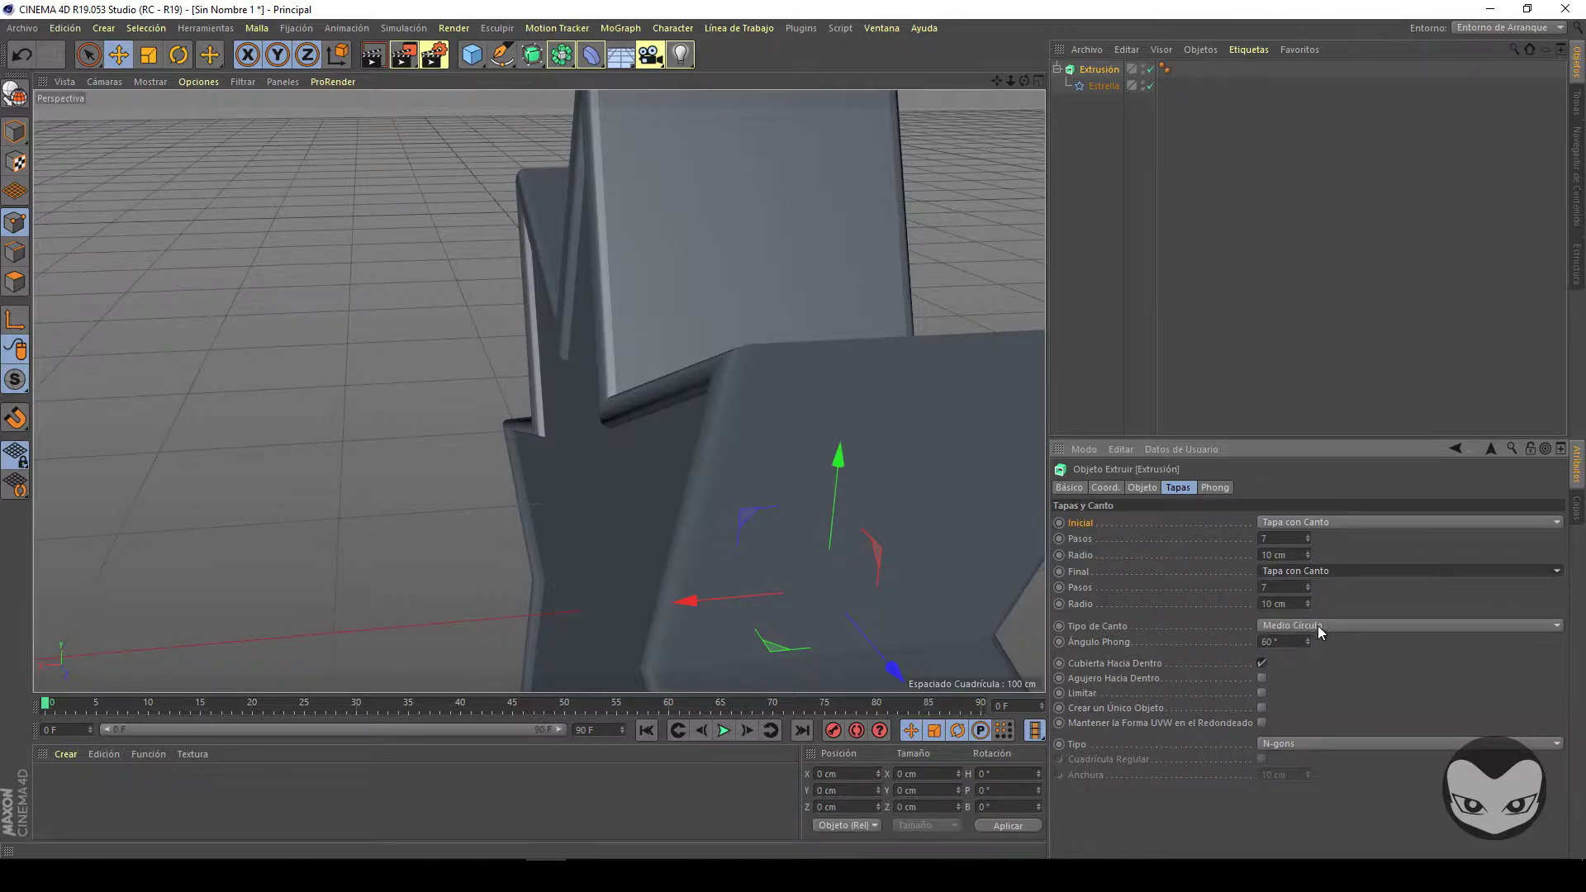
pyautogui.click(1317, 627)
pyautogui.click(1335, 701)
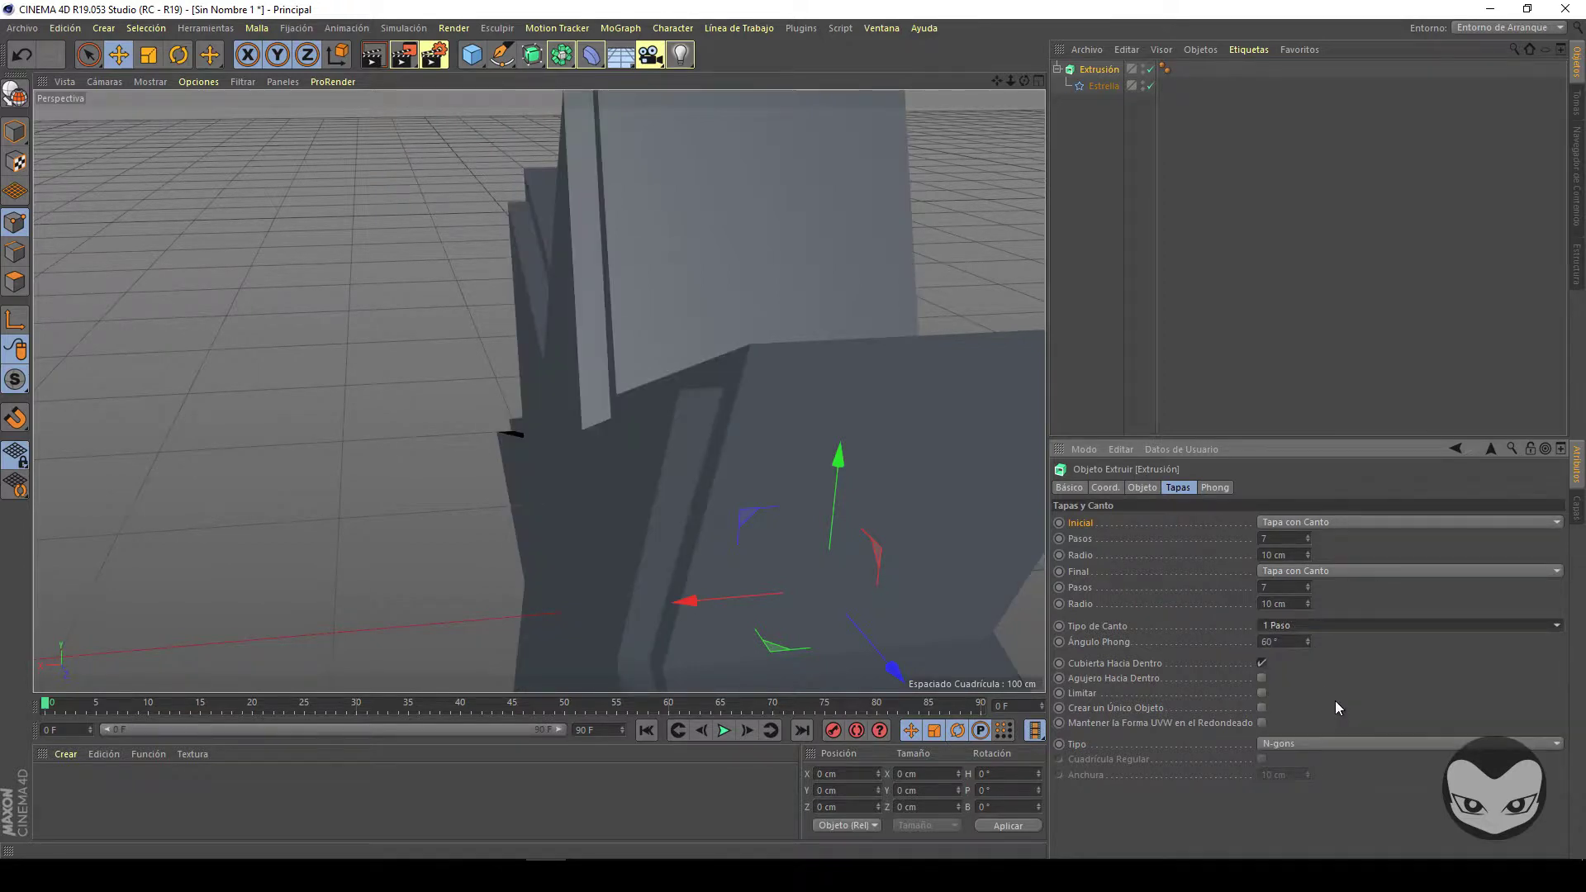
pyautogui.click(1316, 624)
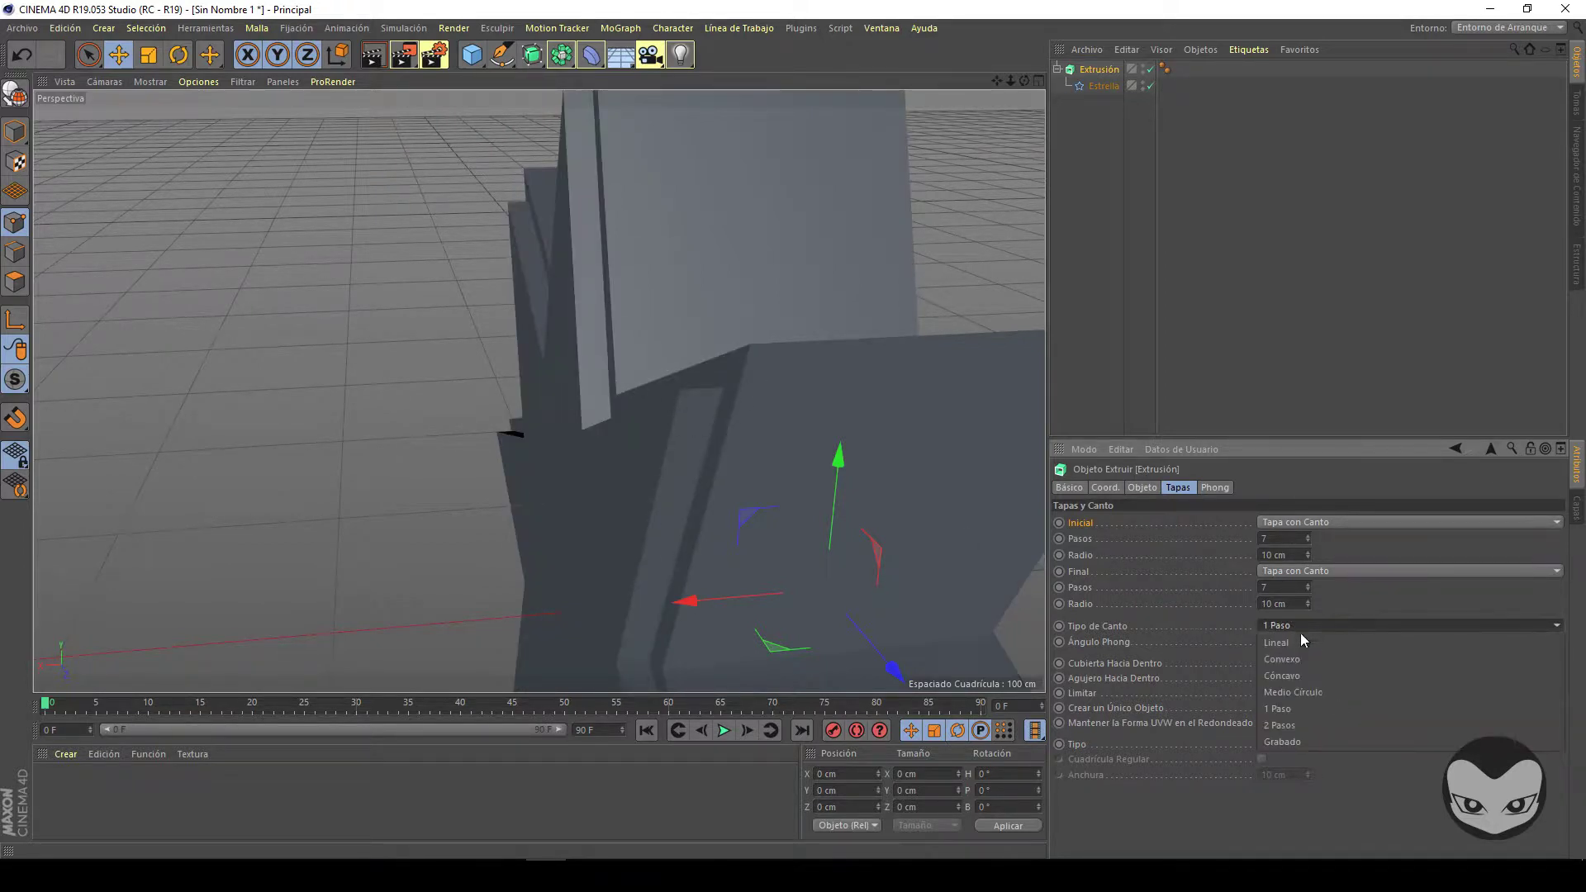
pyautogui.click(1318, 725)
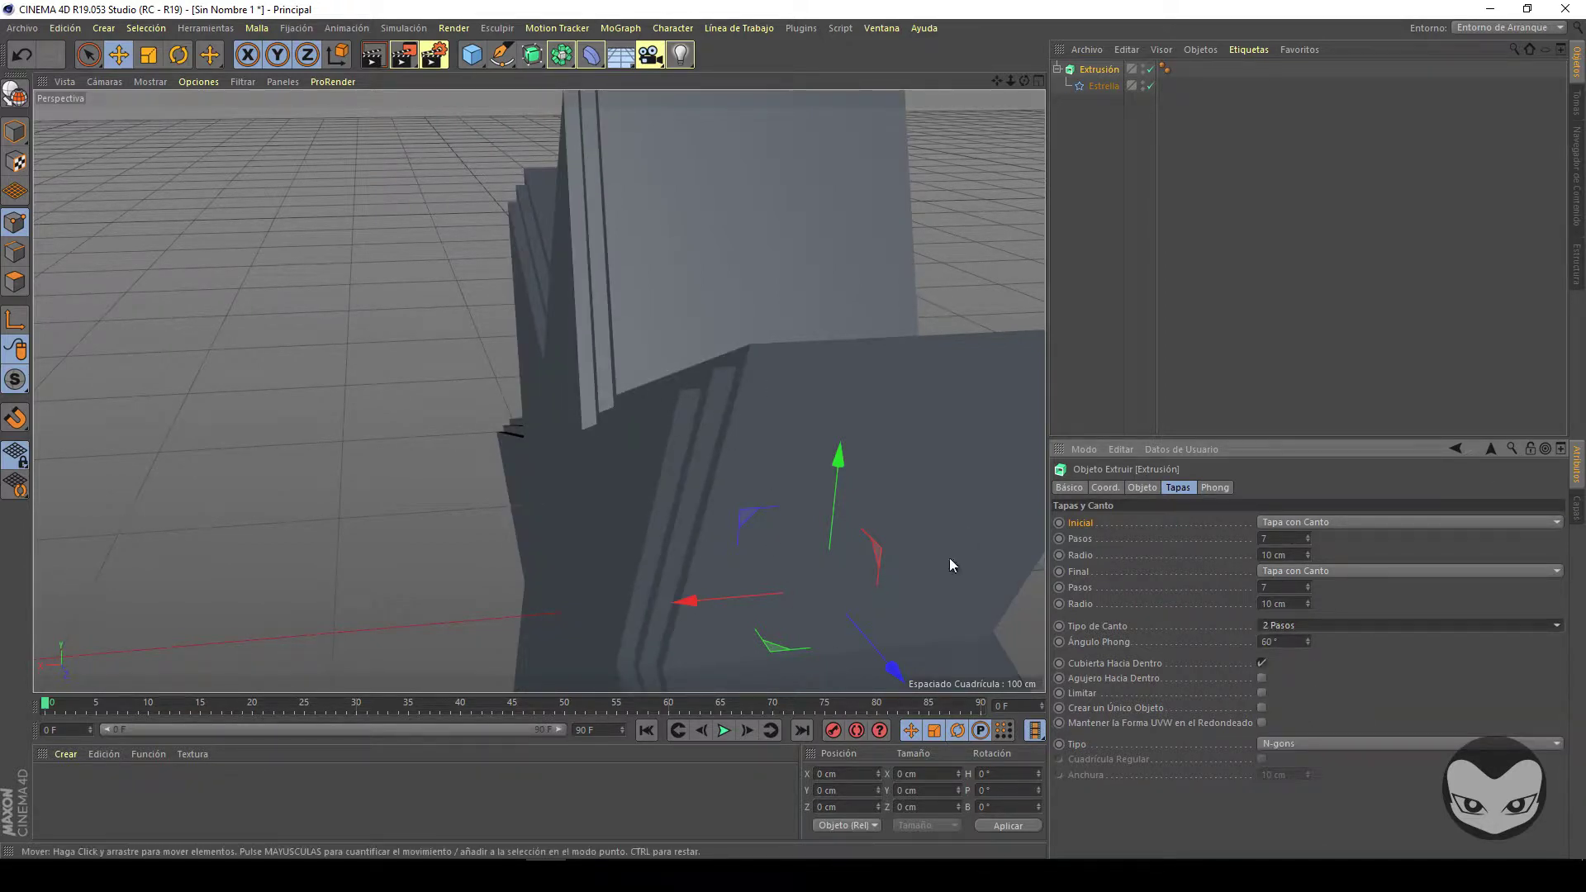
# Set the extrusion's Tipo de Canto to Grabado and view the whole star from its front face.
pyautogui.click(1305, 623)
pyautogui.click(1317, 745)
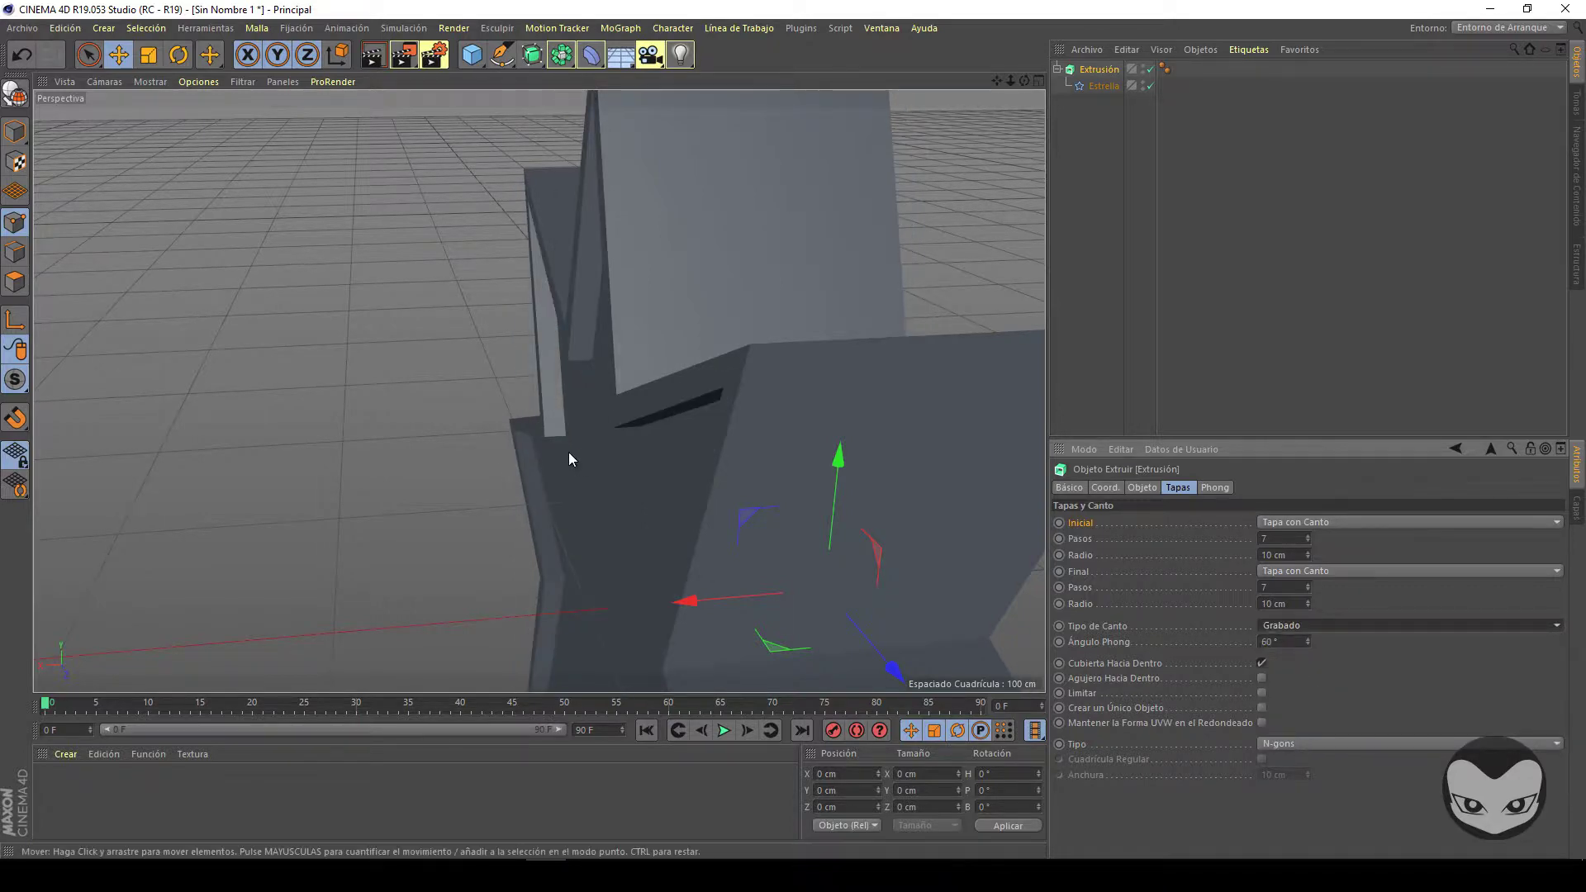
pyautogui.moveTo(1015, 79); pyautogui.dragTo(793, 432)
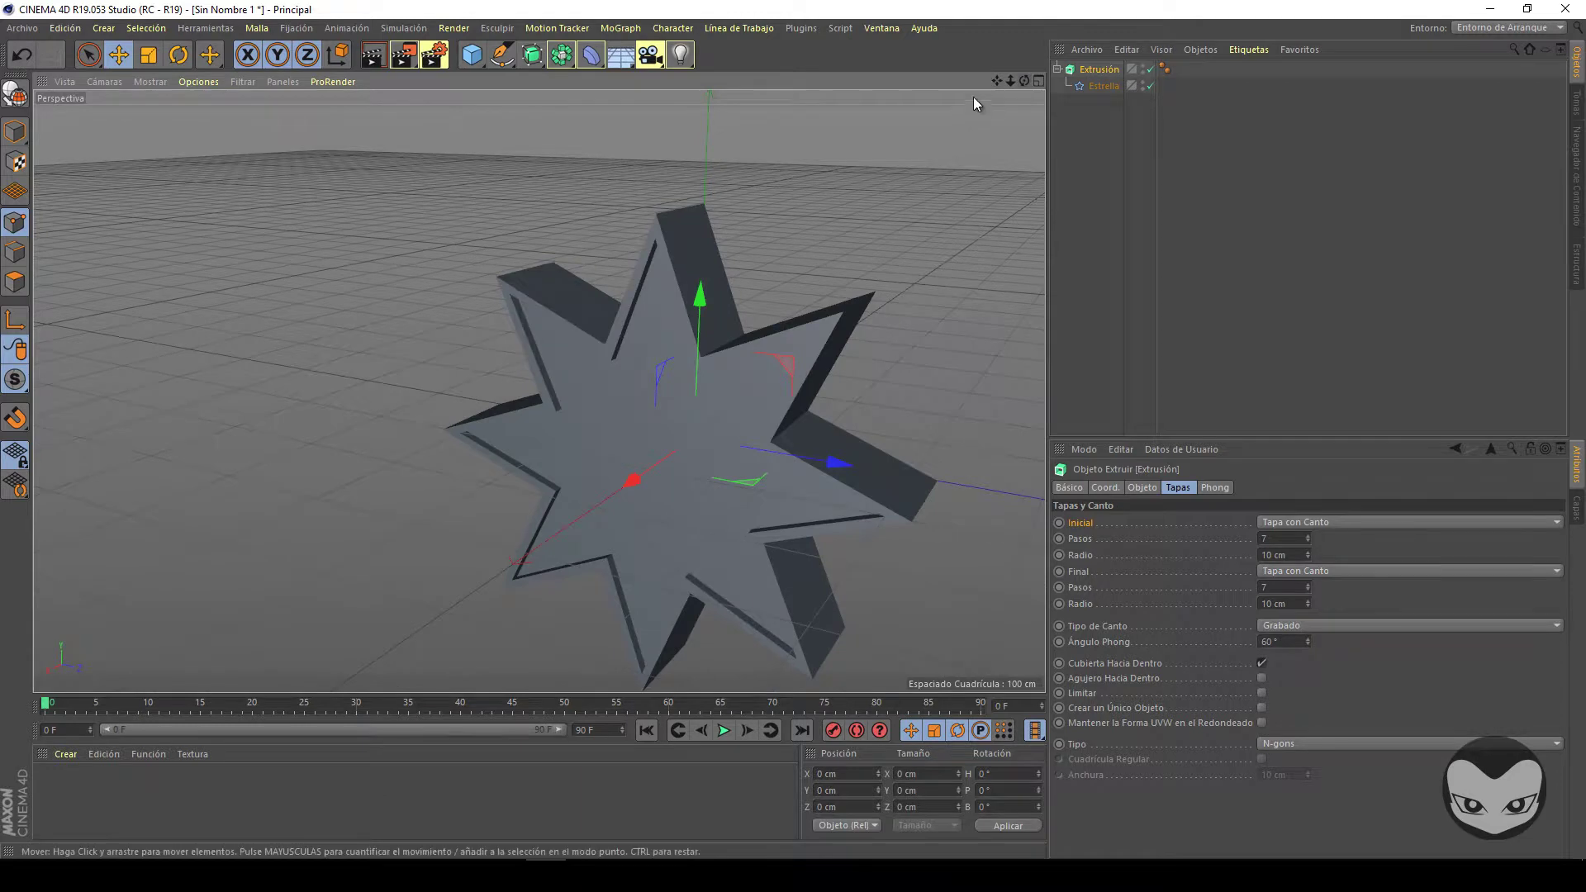
pyautogui.moveTo(997, 80); pyautogui.dragTo(792, 430)
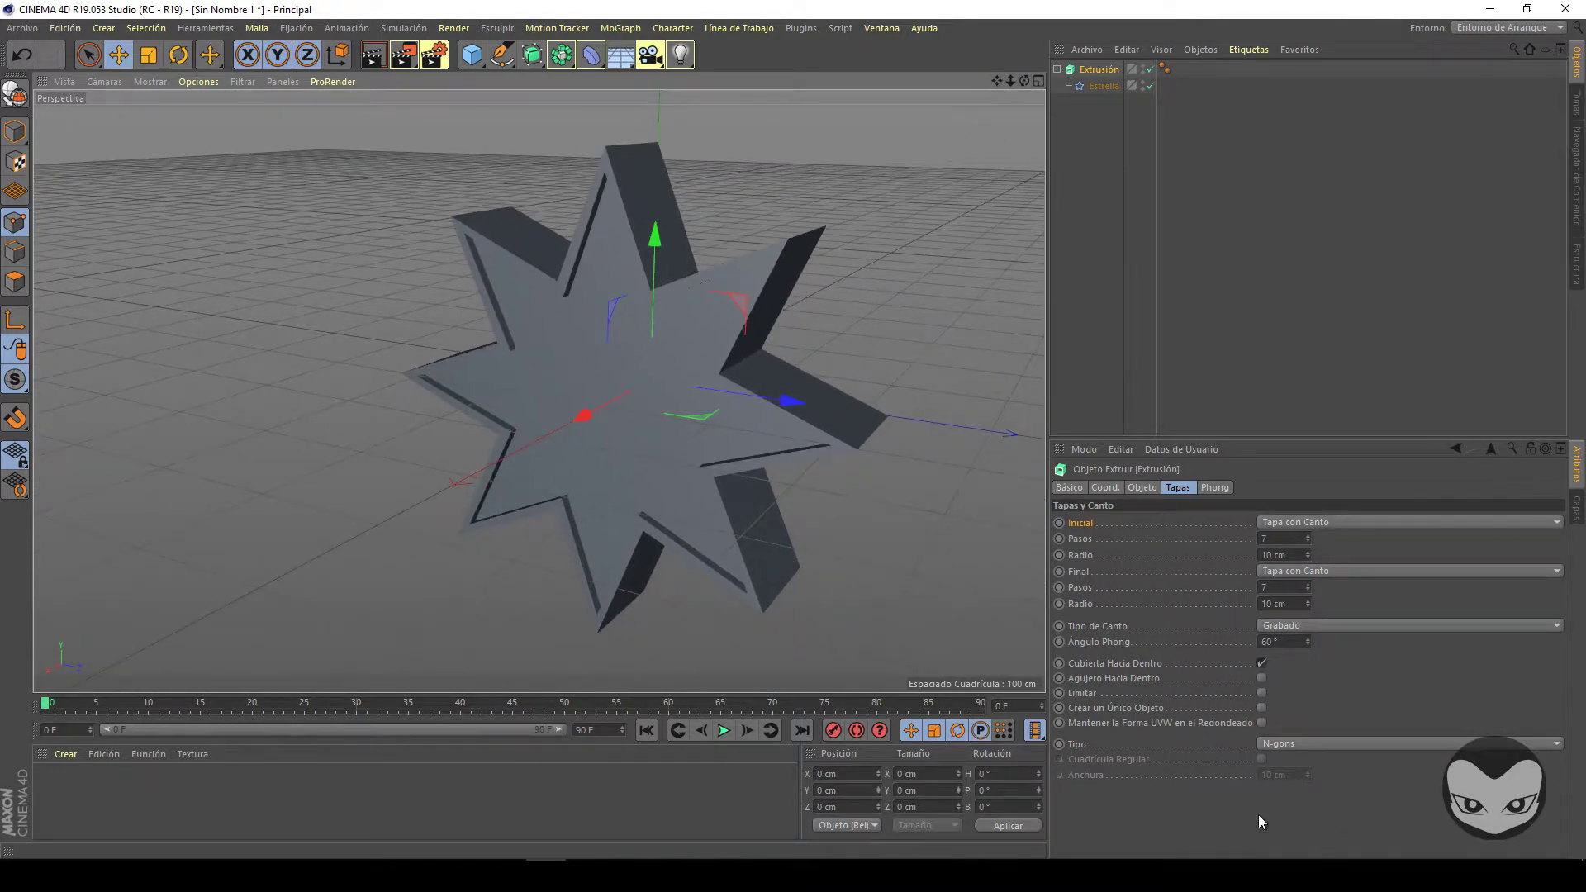
# Try the Limitar option on the extrusion's caps, then turn it off again.
pyautogui.click(1262, 680)
pyautogui.click(1261, 694)
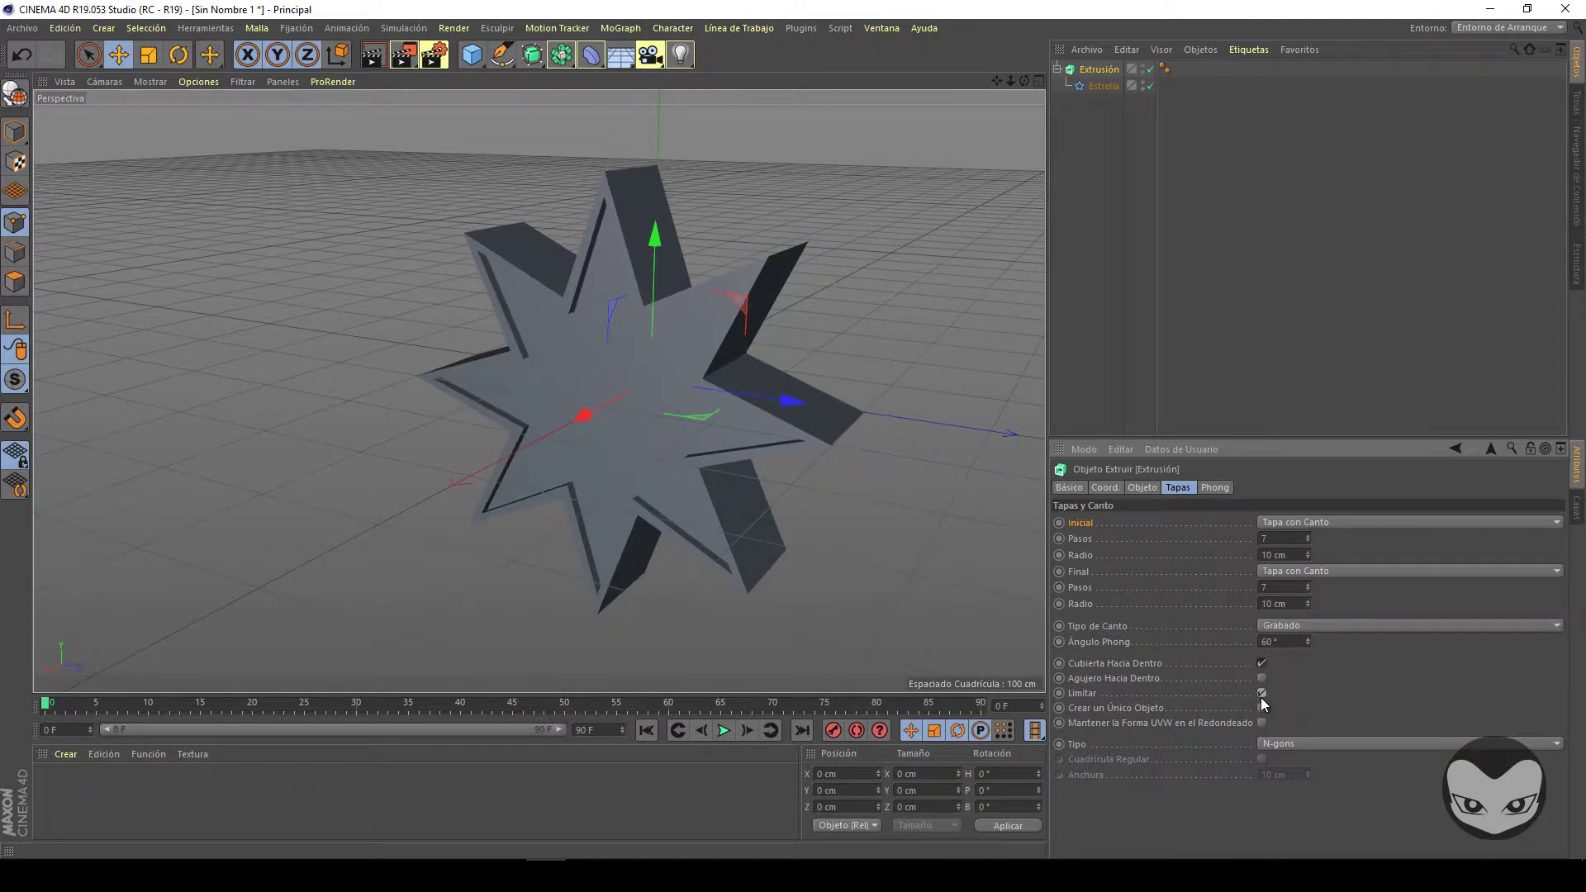
pyautogui.click(1261, 694)
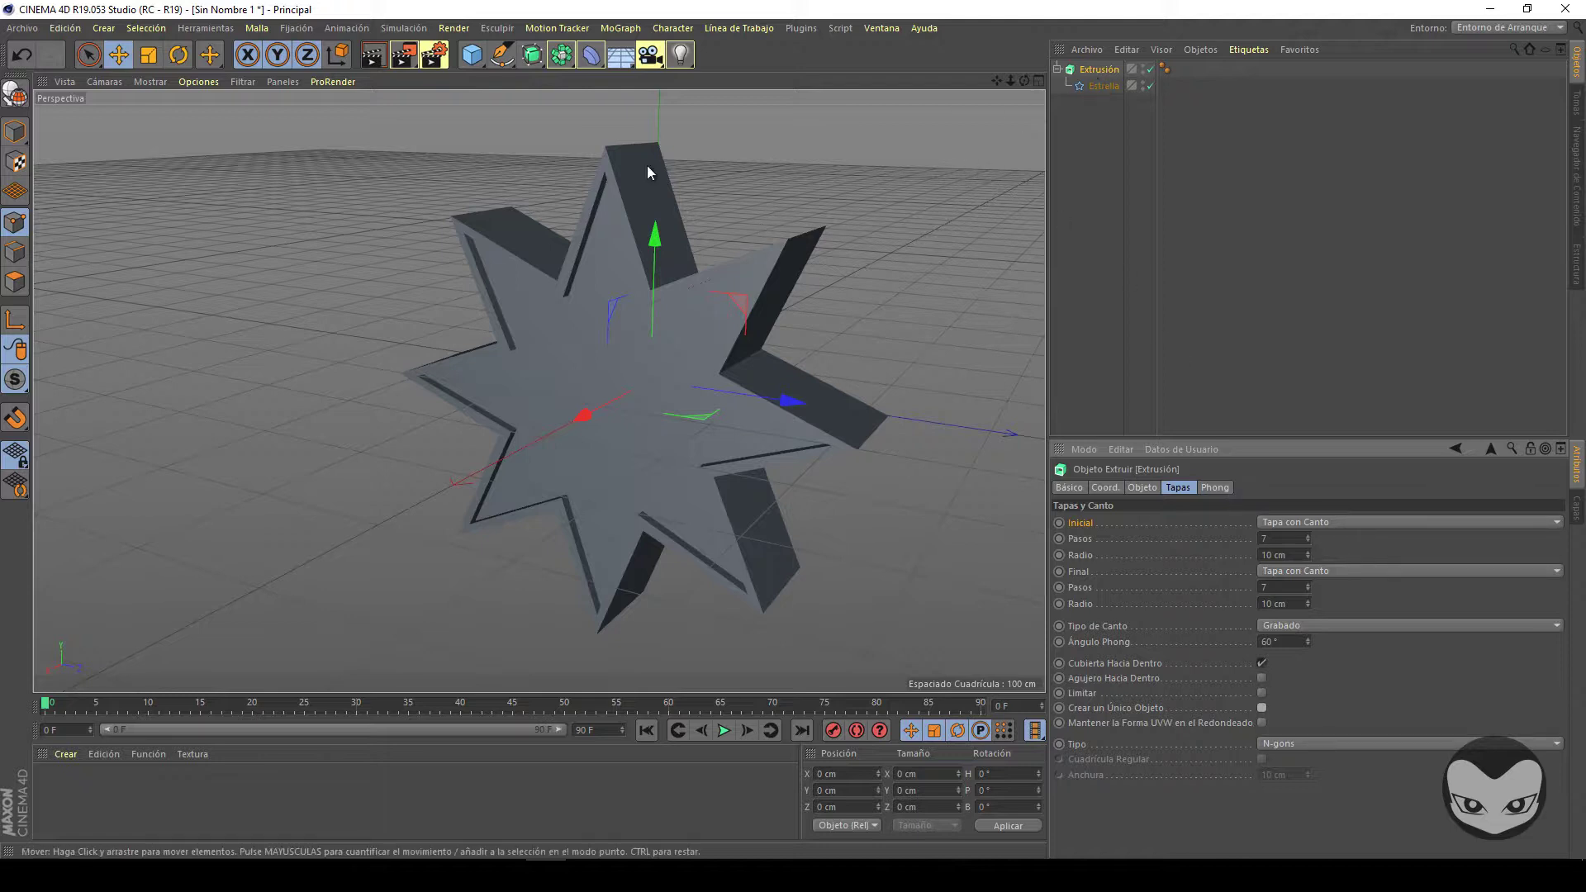
# Review the extrusion's object and cap settings and the properties of its Estrella spline.
pyautogui.click(1142, 488)
pyautogui.click(1180, 488)
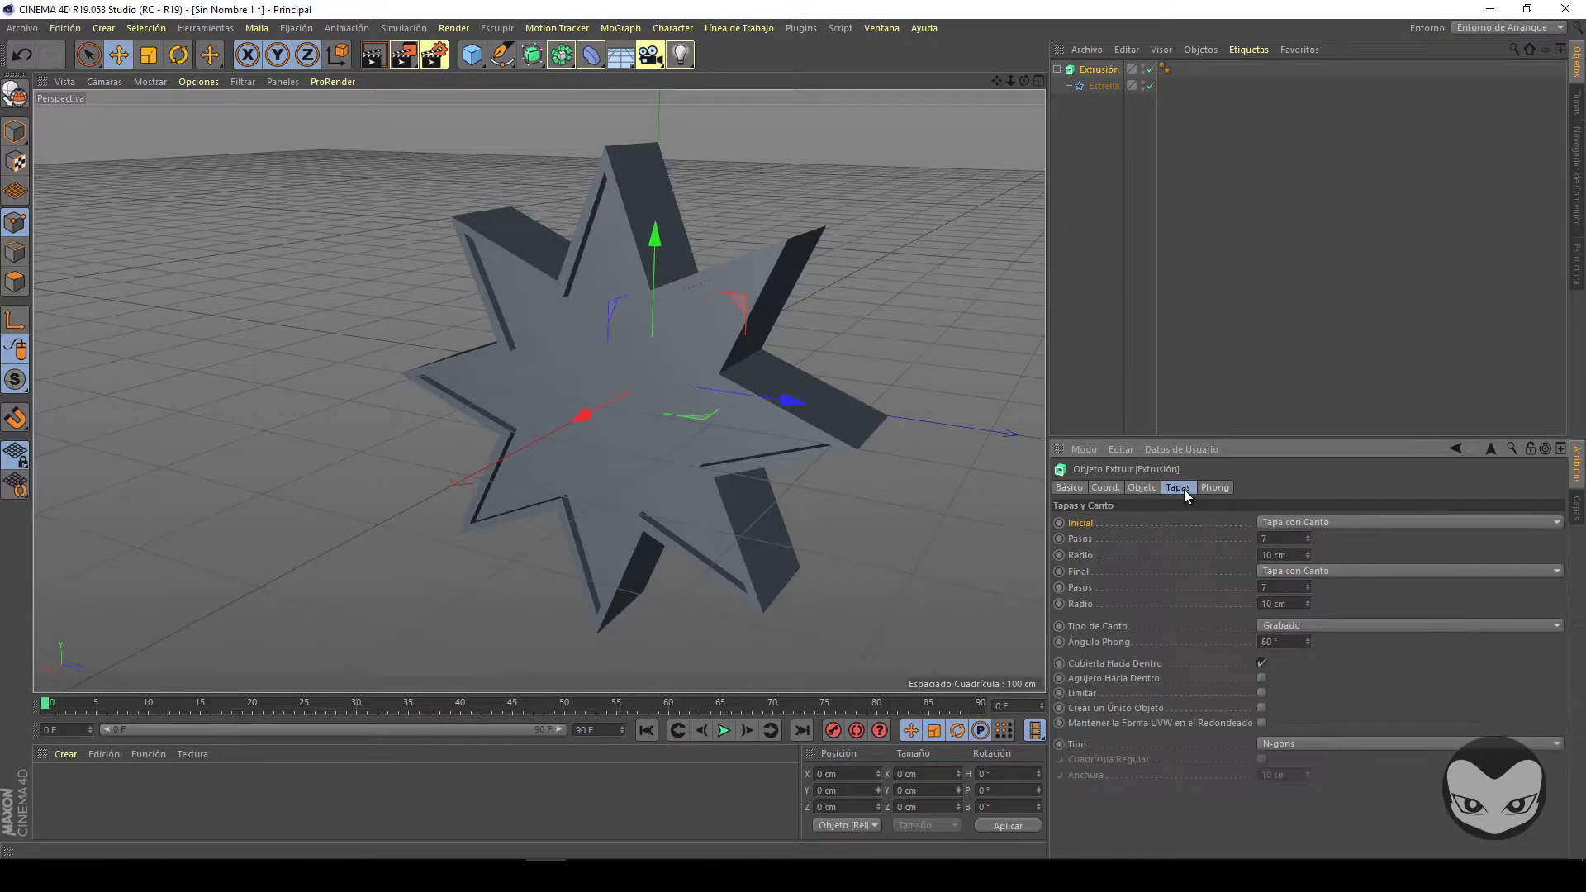
pyautogui.click(1145, 487)
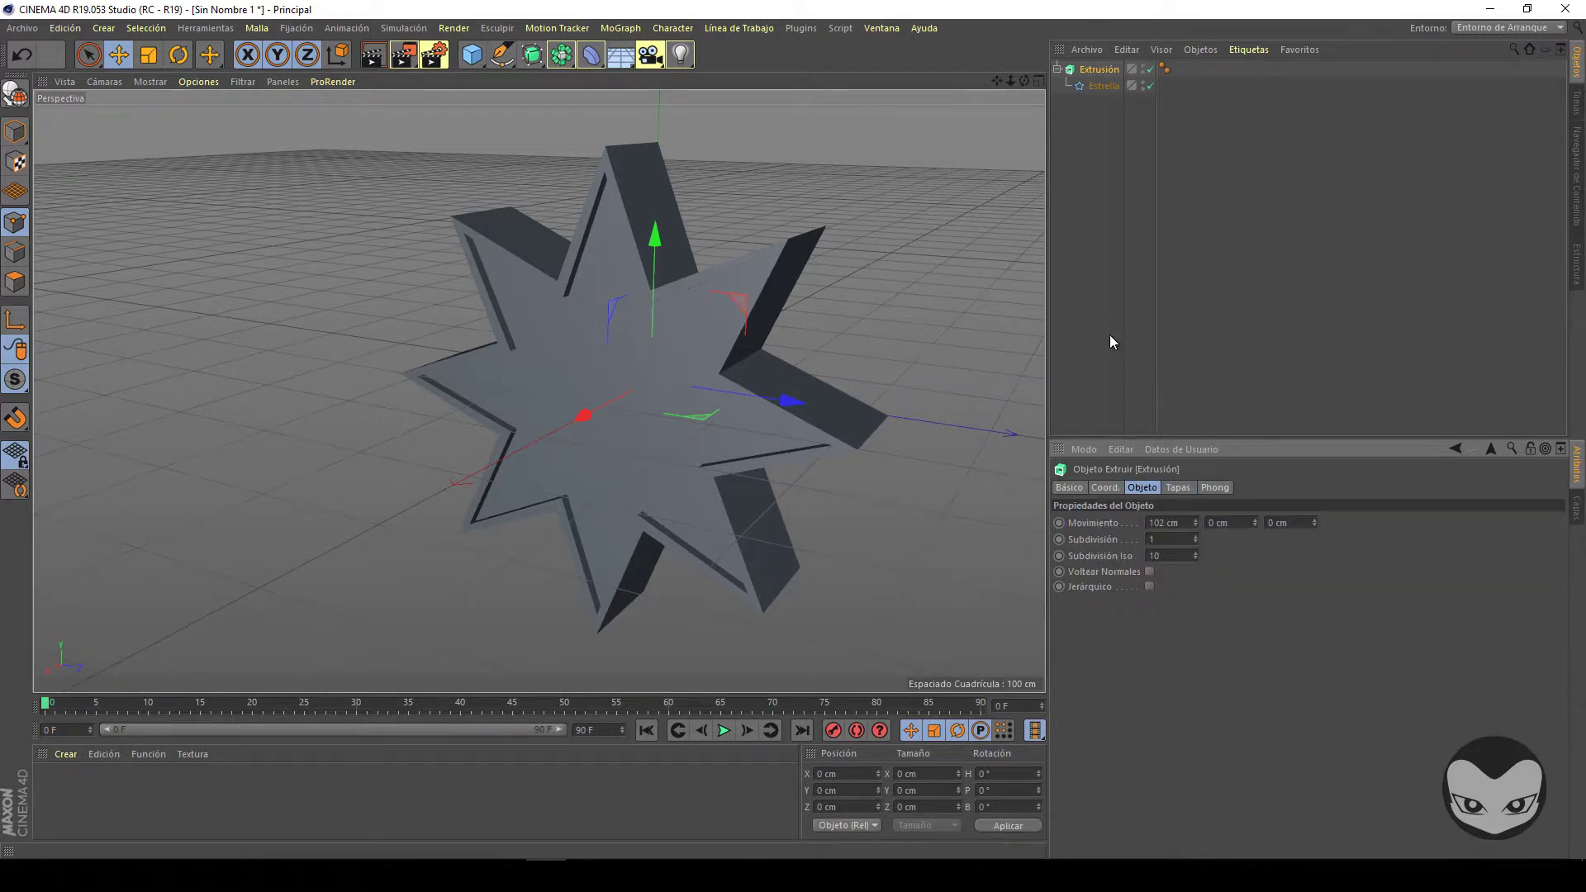
pyautogui.click(1095, 86)
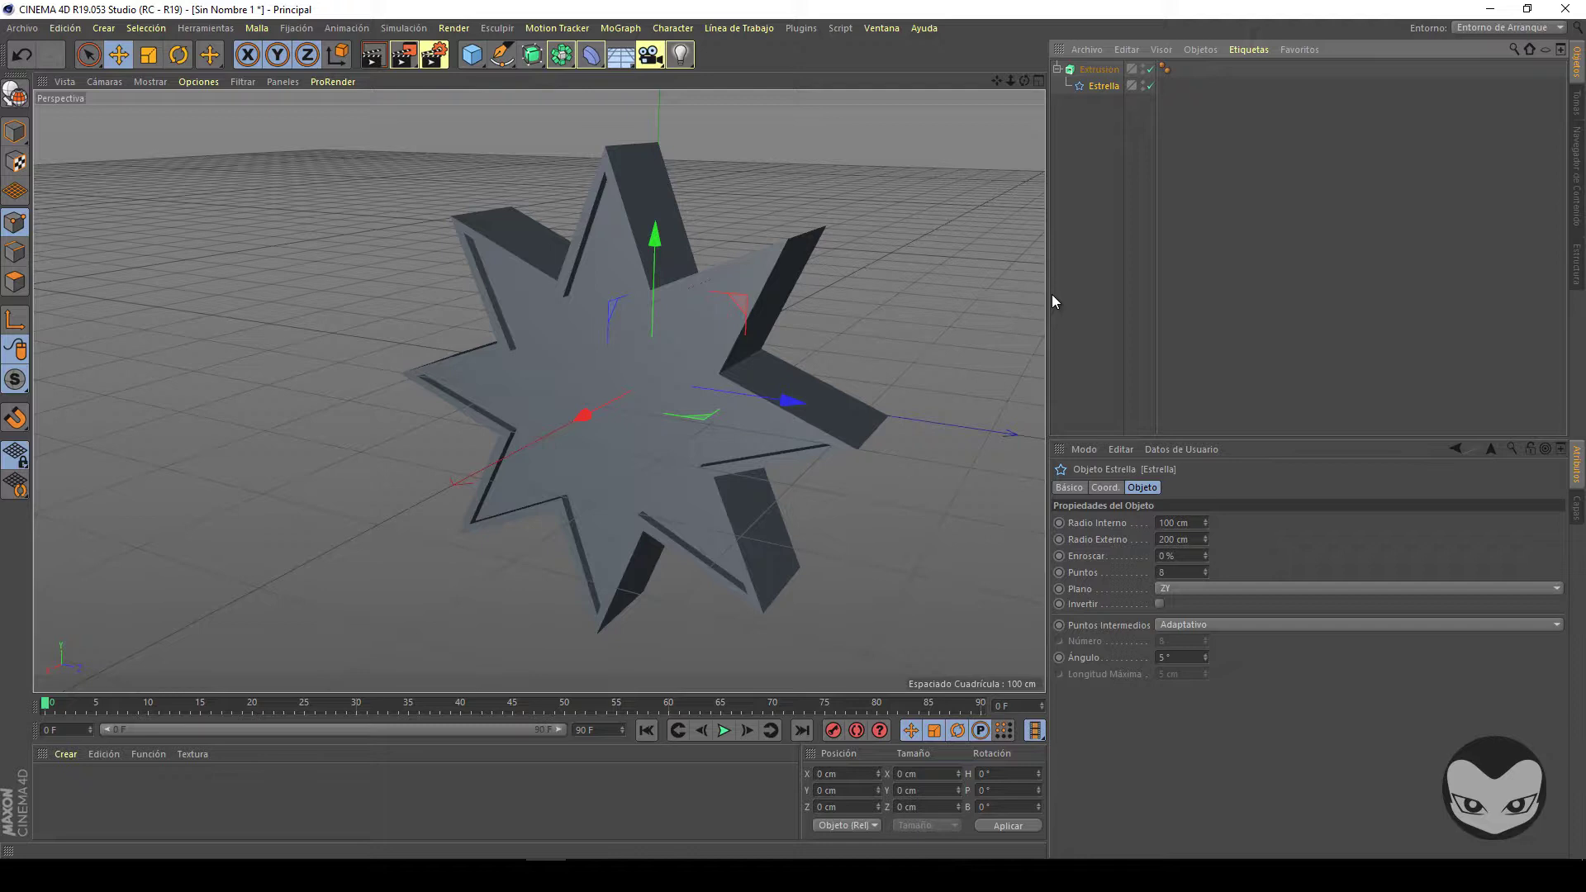
pyautogui.click(1097, 70)
pyautogui.click(1092, 87)
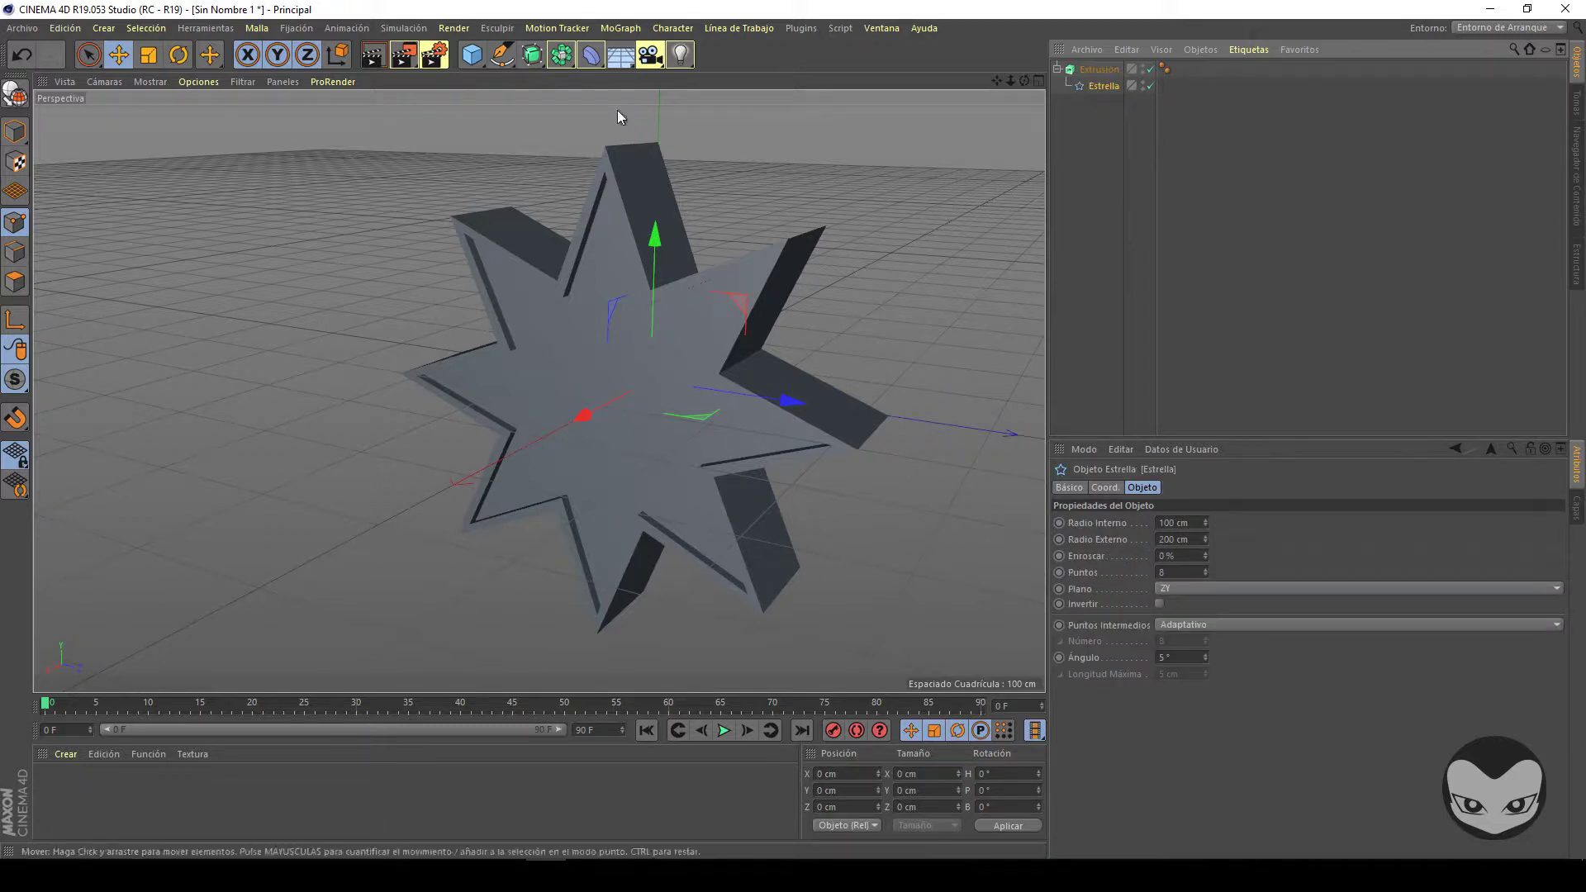
# Add an n-Lados spline and extrude it by nesting it inside a second Extrusión generator.
pyautogui.click(502, 54)
pyautogui.click(767, 166)
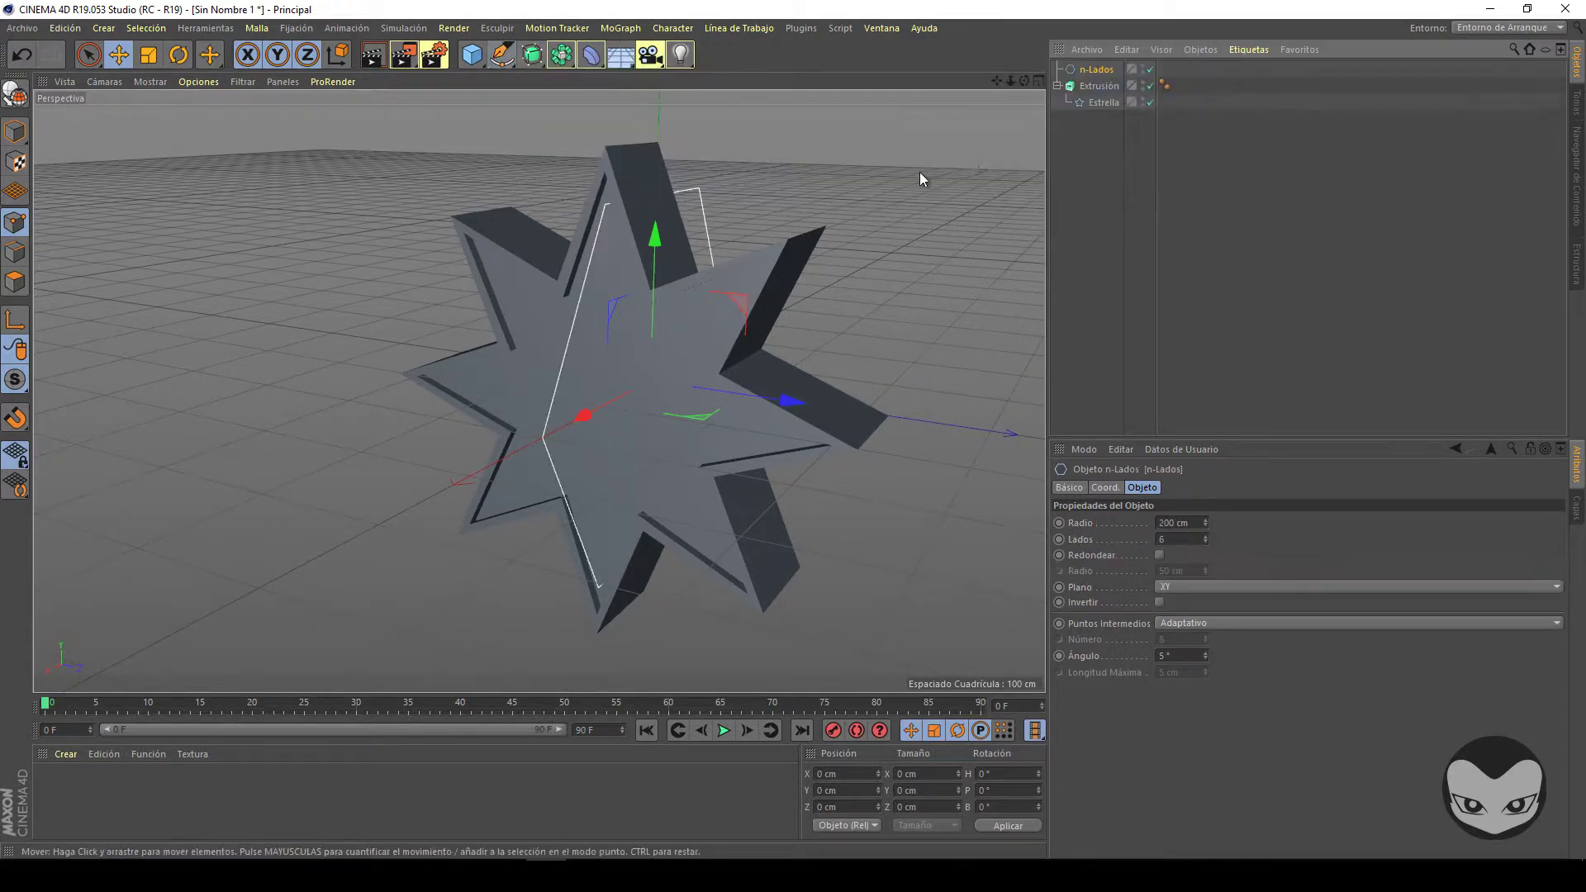
pyautogui.moveTo(1091, 69); pyautogui.dragTo(527, 137)
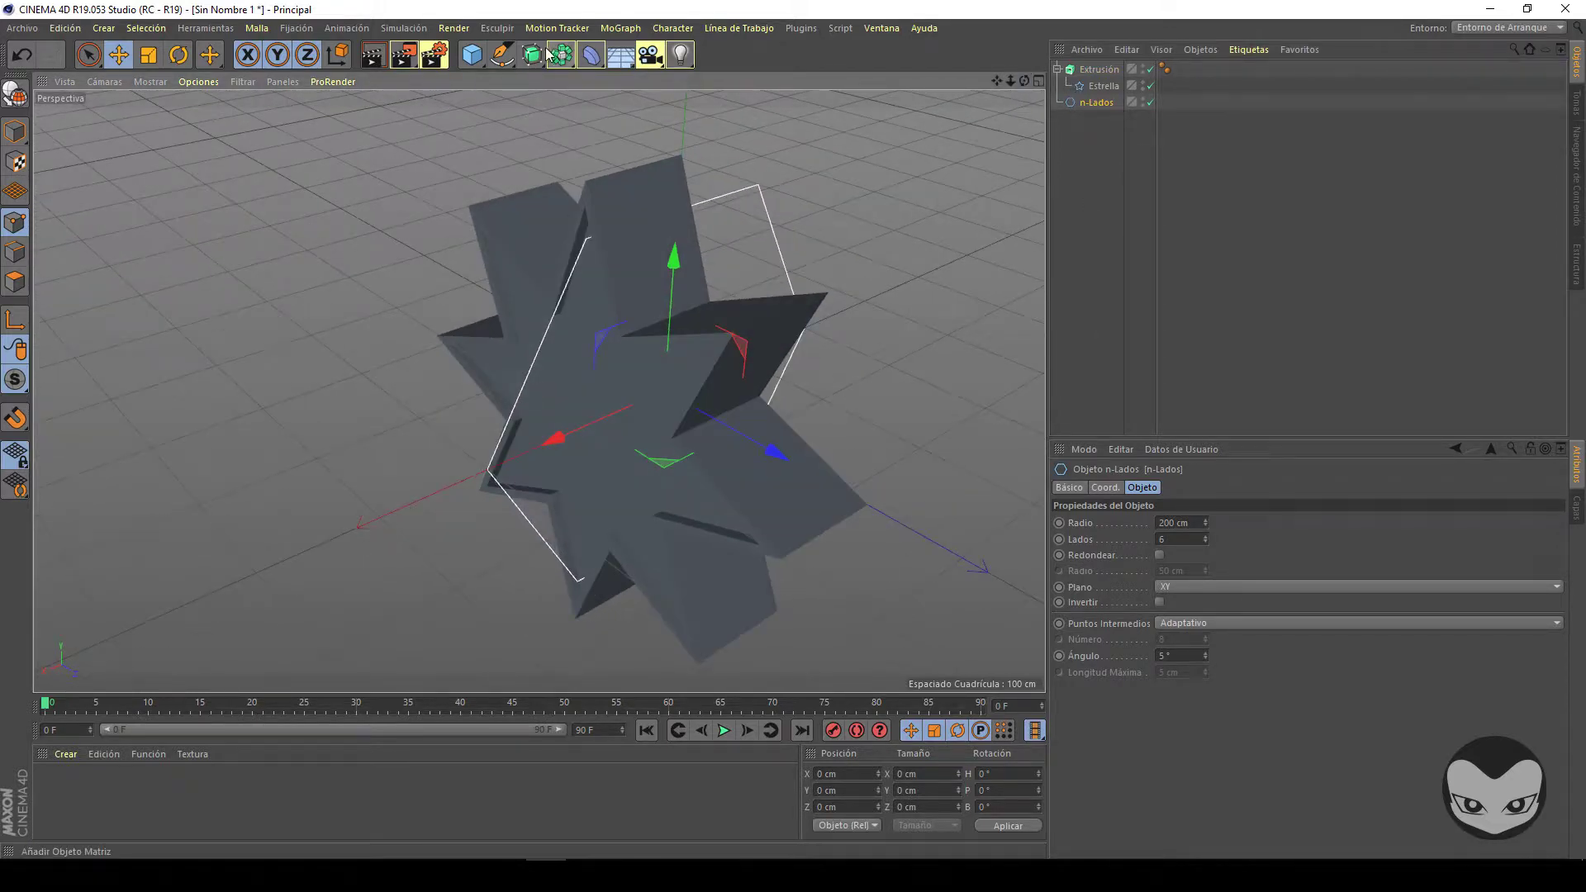
pyautogui.moveTo(532, 55); pyautogui.dragTo(772, 71)
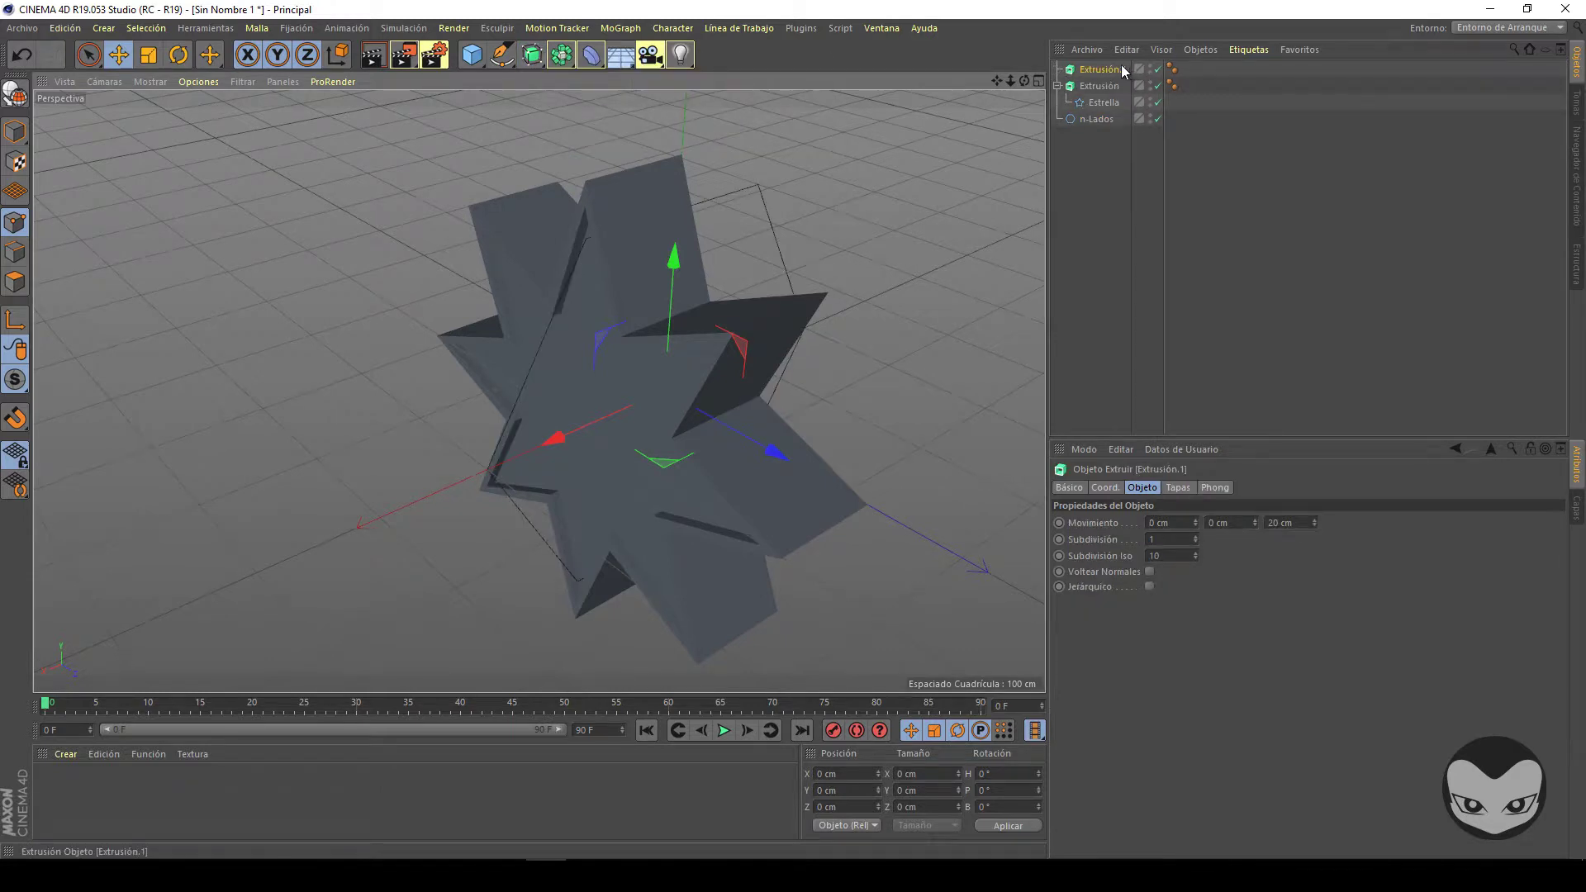
pyautogui.moveTo(1093, 118); pyautogui.dragTo(1103, 69)
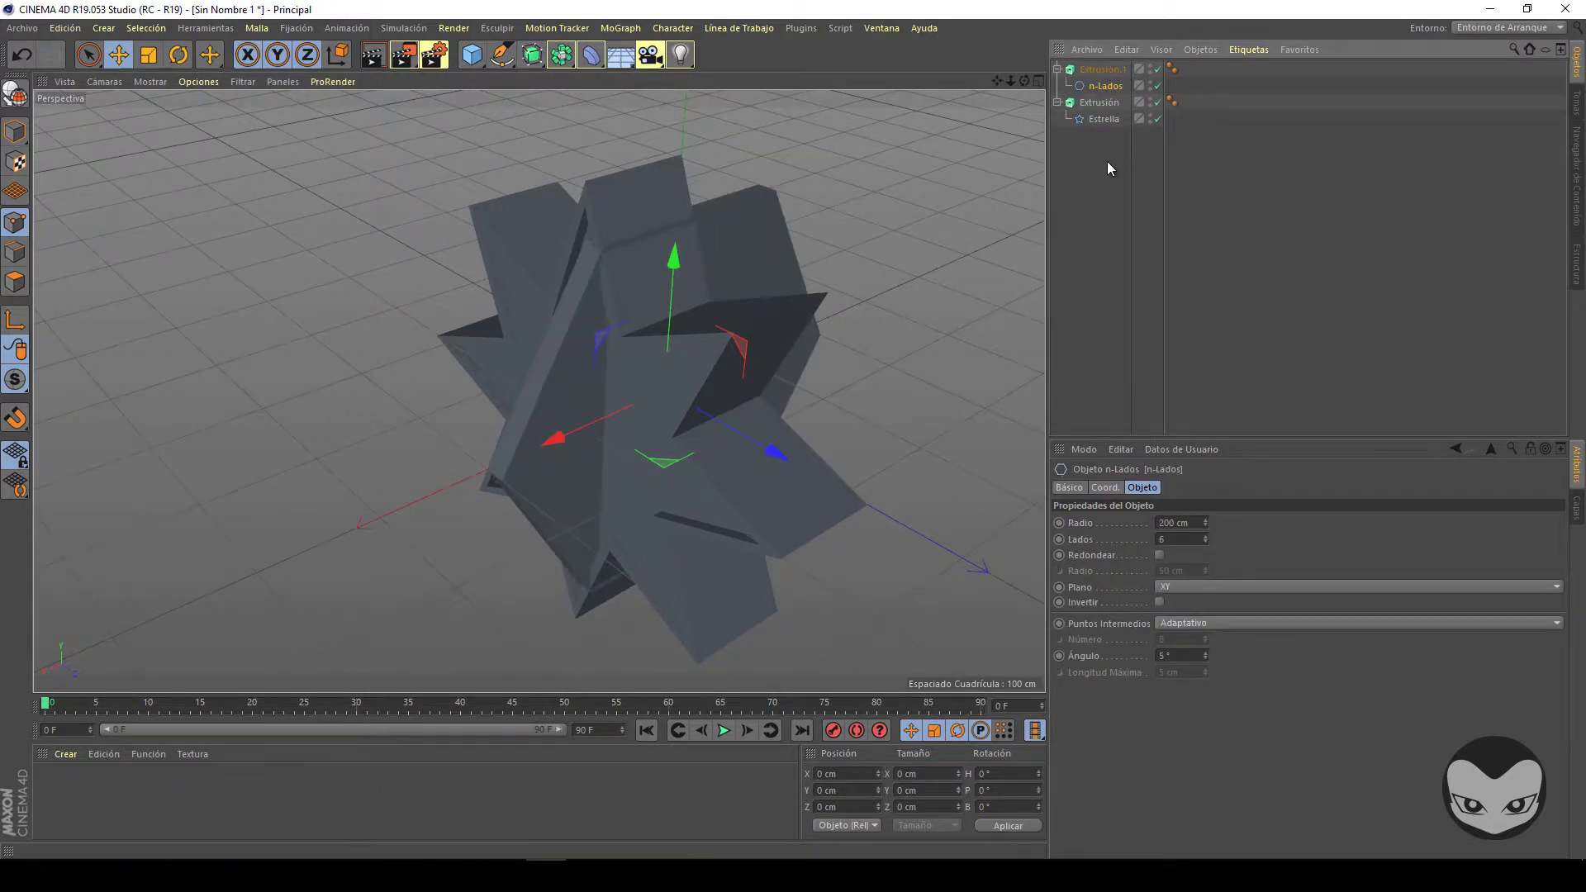
# Delete both extrusions together with their n-Lados and Estrella splines to empty the scene.
pyautogui.click(1092, 71)
pyautogui.press('Delete')
pyautogui.click(1092, 71)
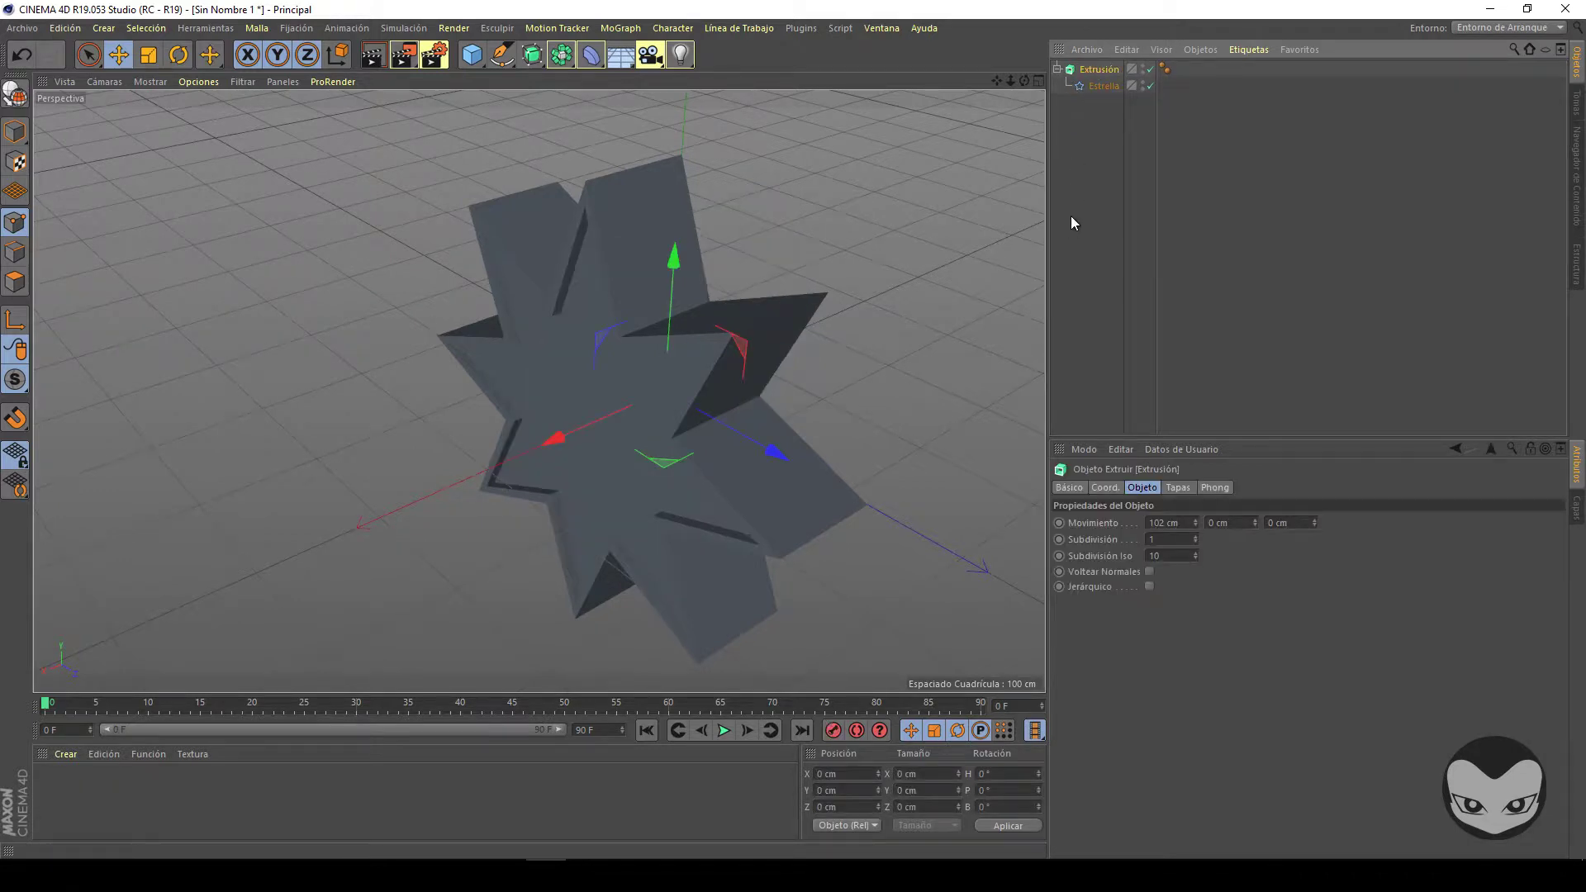
pyautogui.click(1107, 86)
pyautogui.press('Delete')
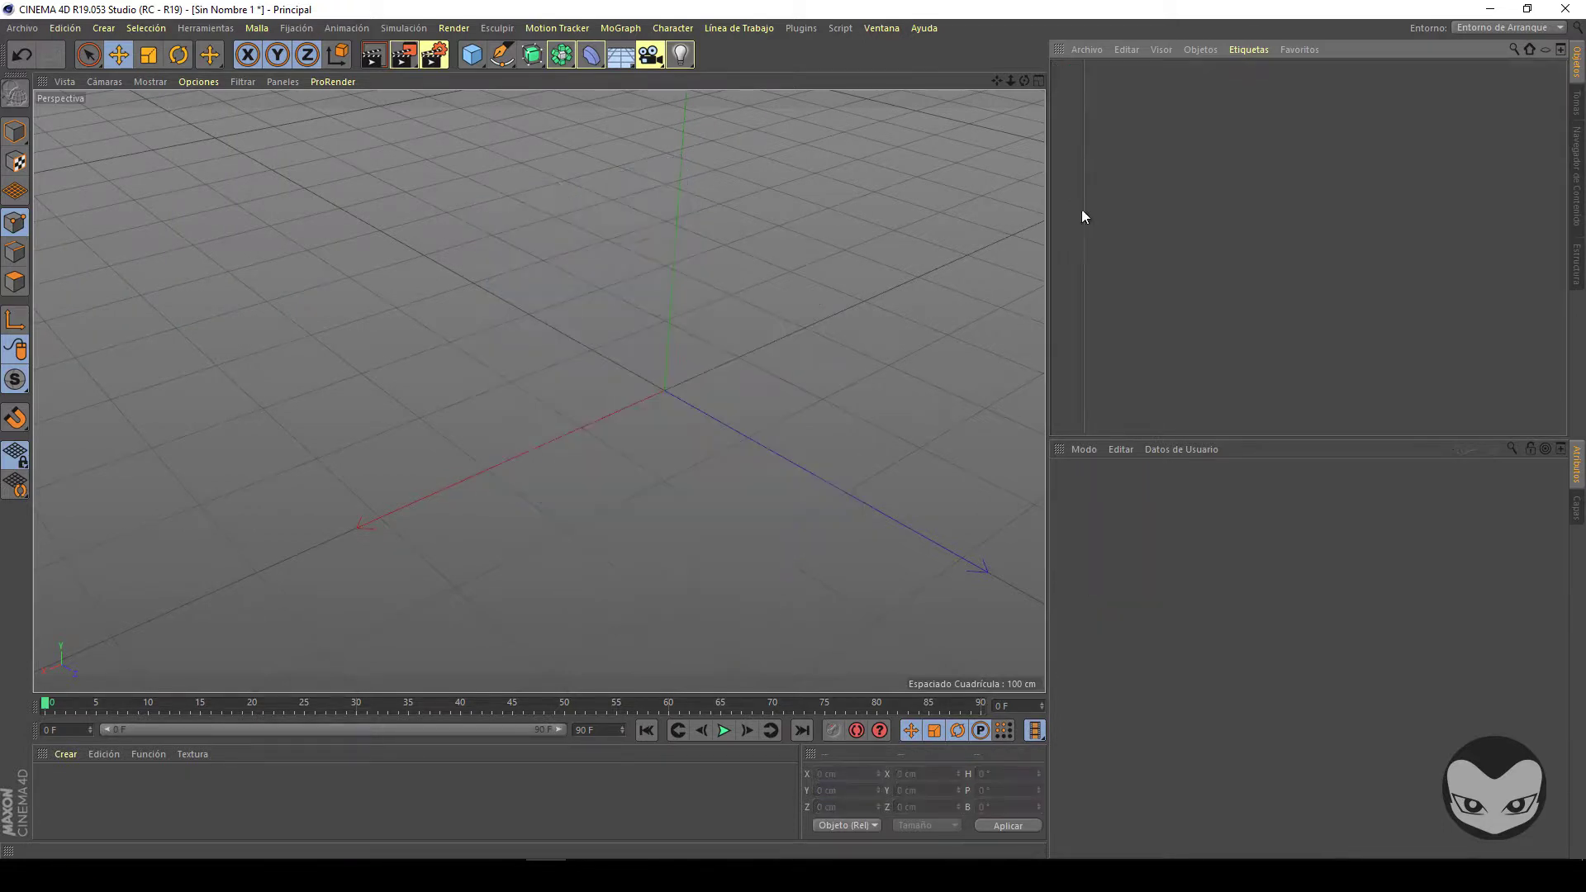
pyautogui.click(561, 55)
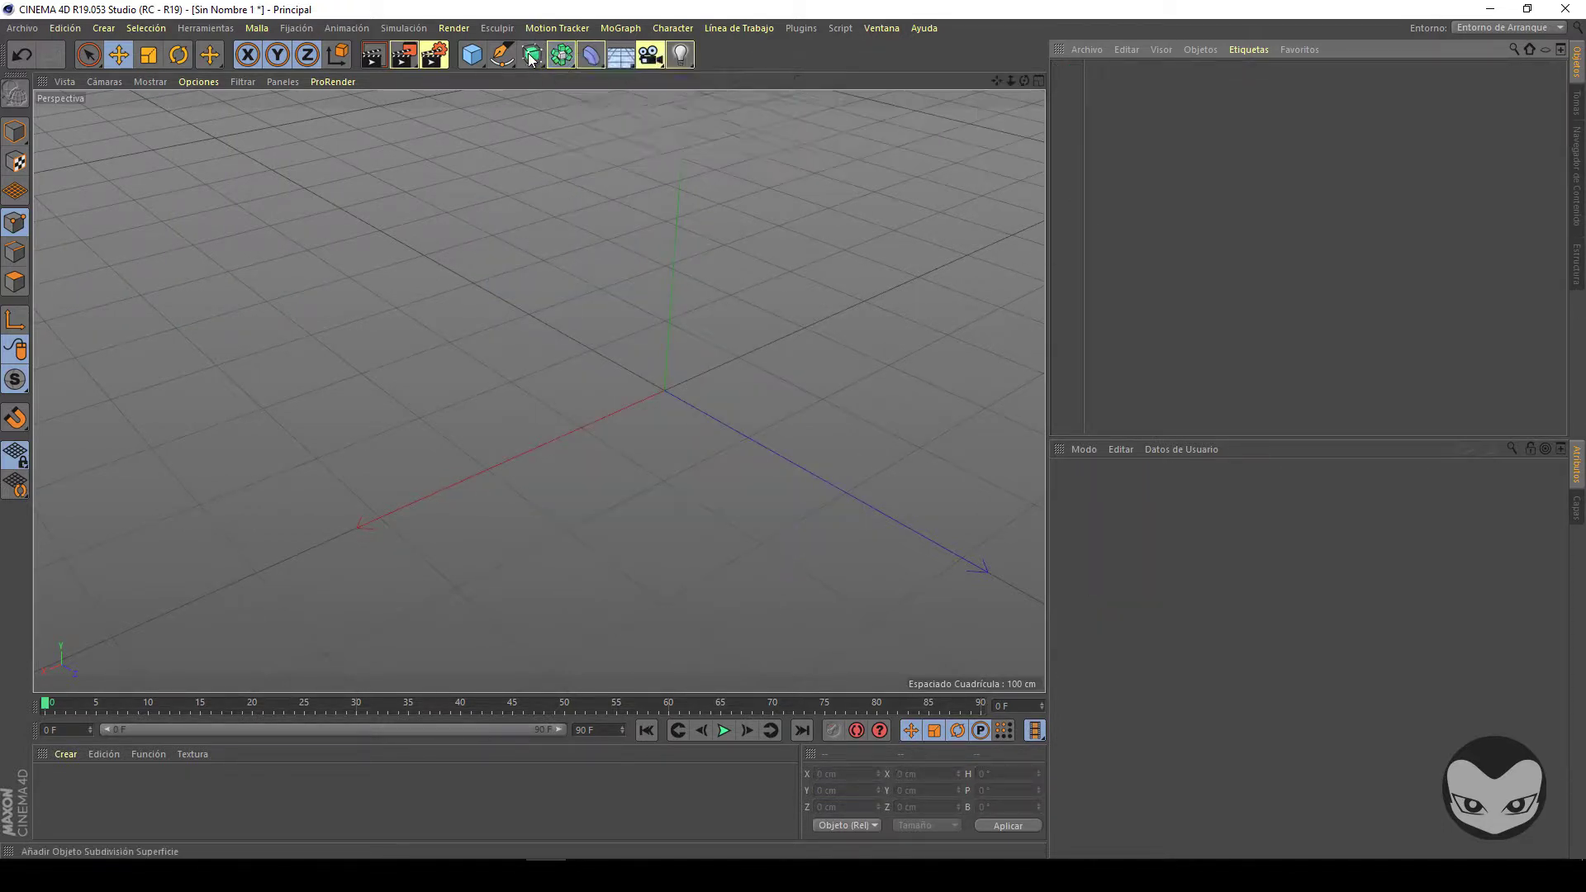
pyautogui.click(532, 54)
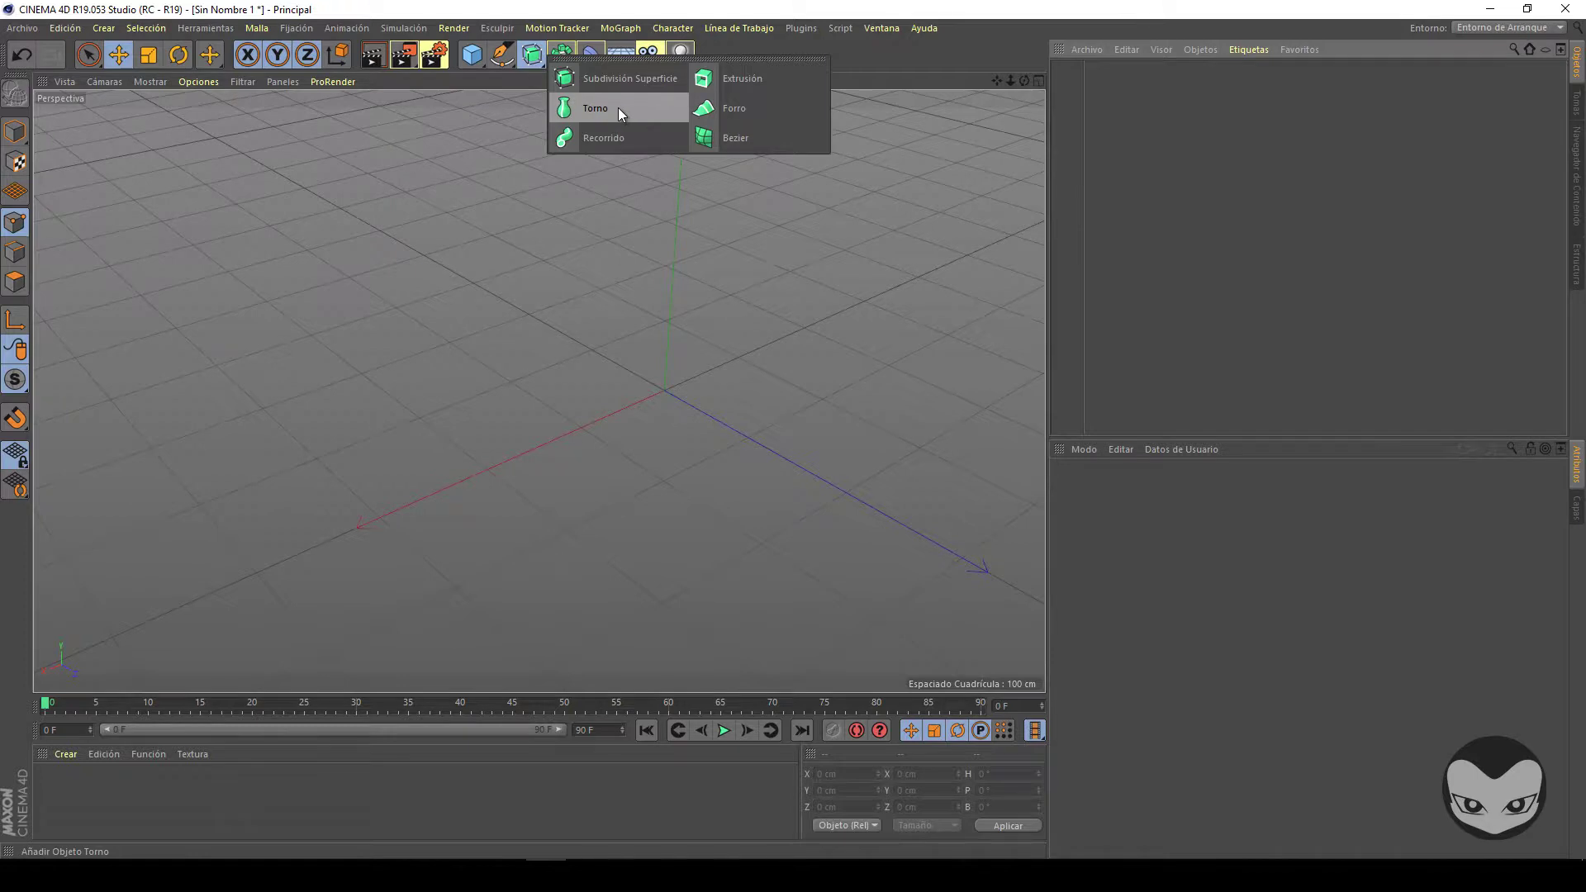
# In the Frontal view, draw the goblet's bowl profile as a Bezier spline from the vertical axis, with inner wall, rounded rim and outer wall.
pyautogui.click(1039, 81)
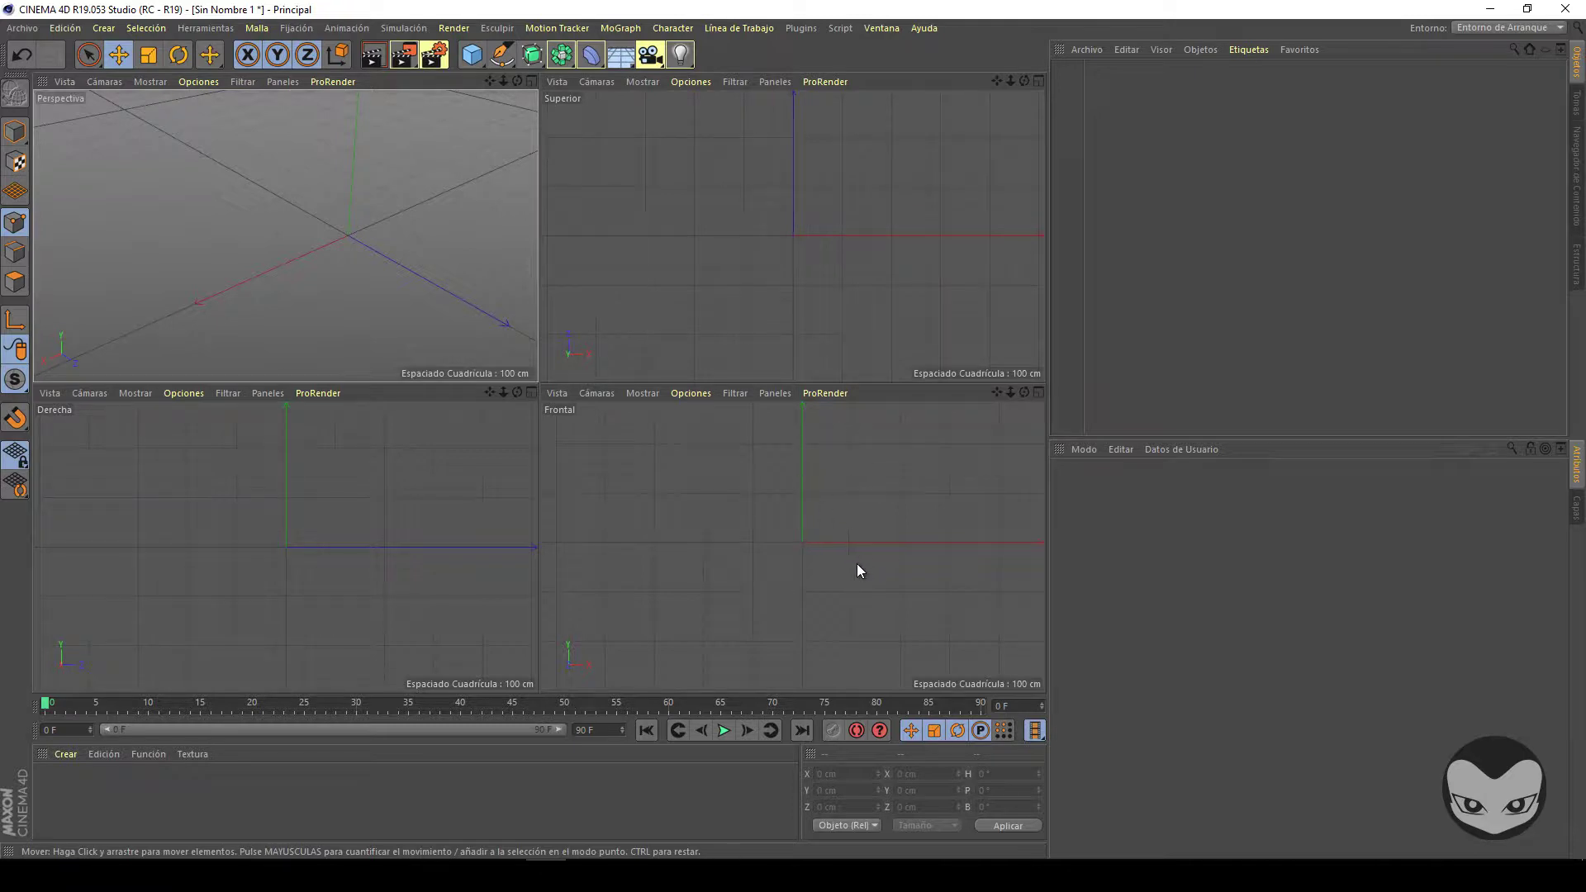
pyautogui.click(504, 56)
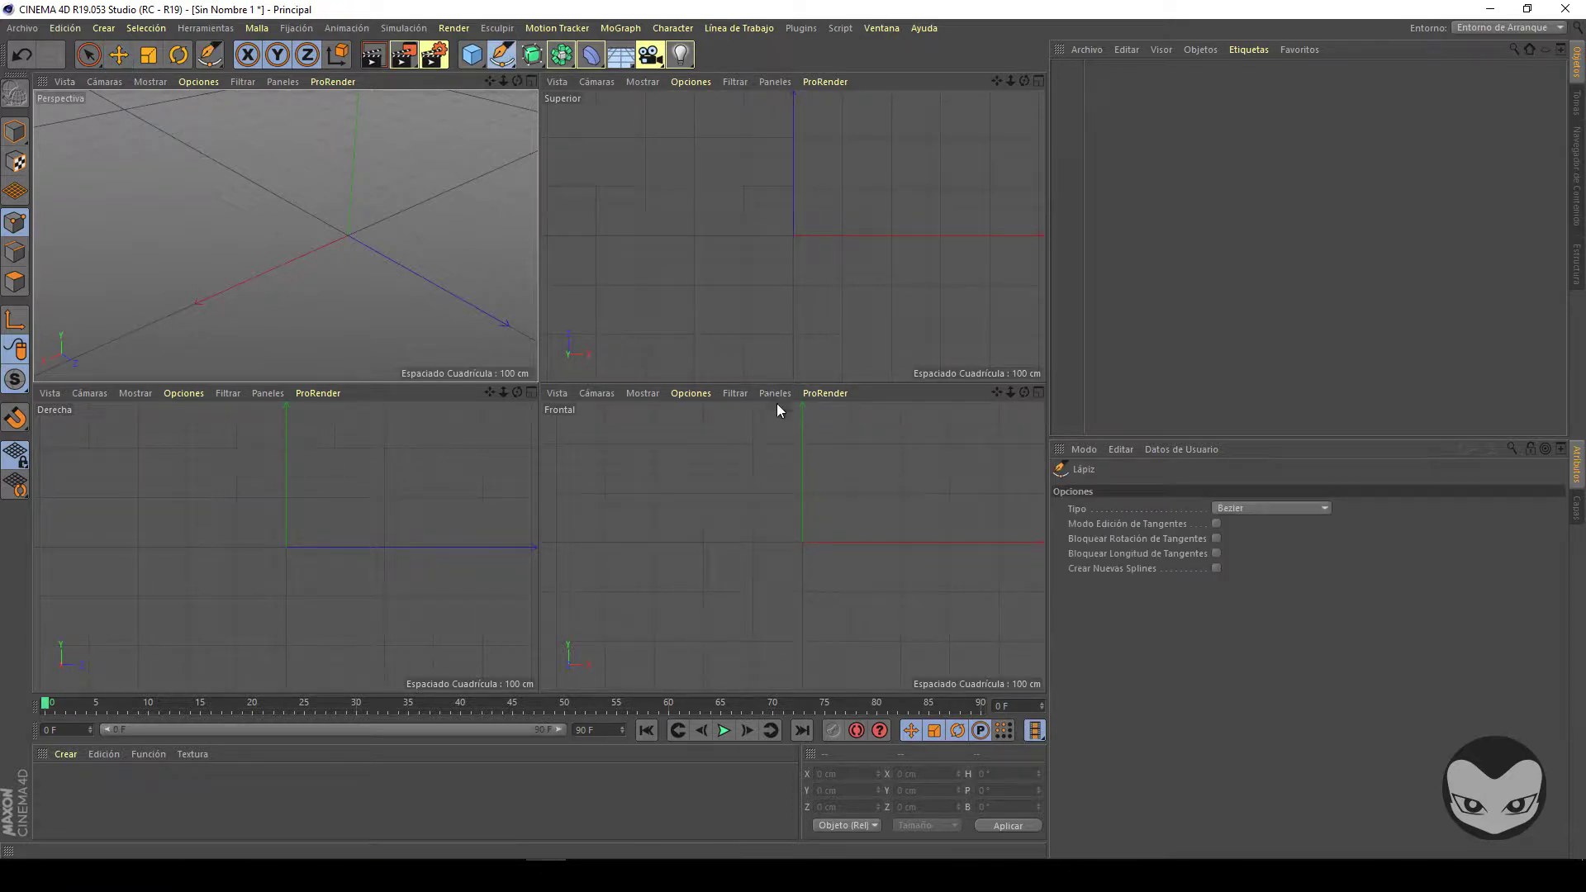
pyautogui.click(1038, 393)
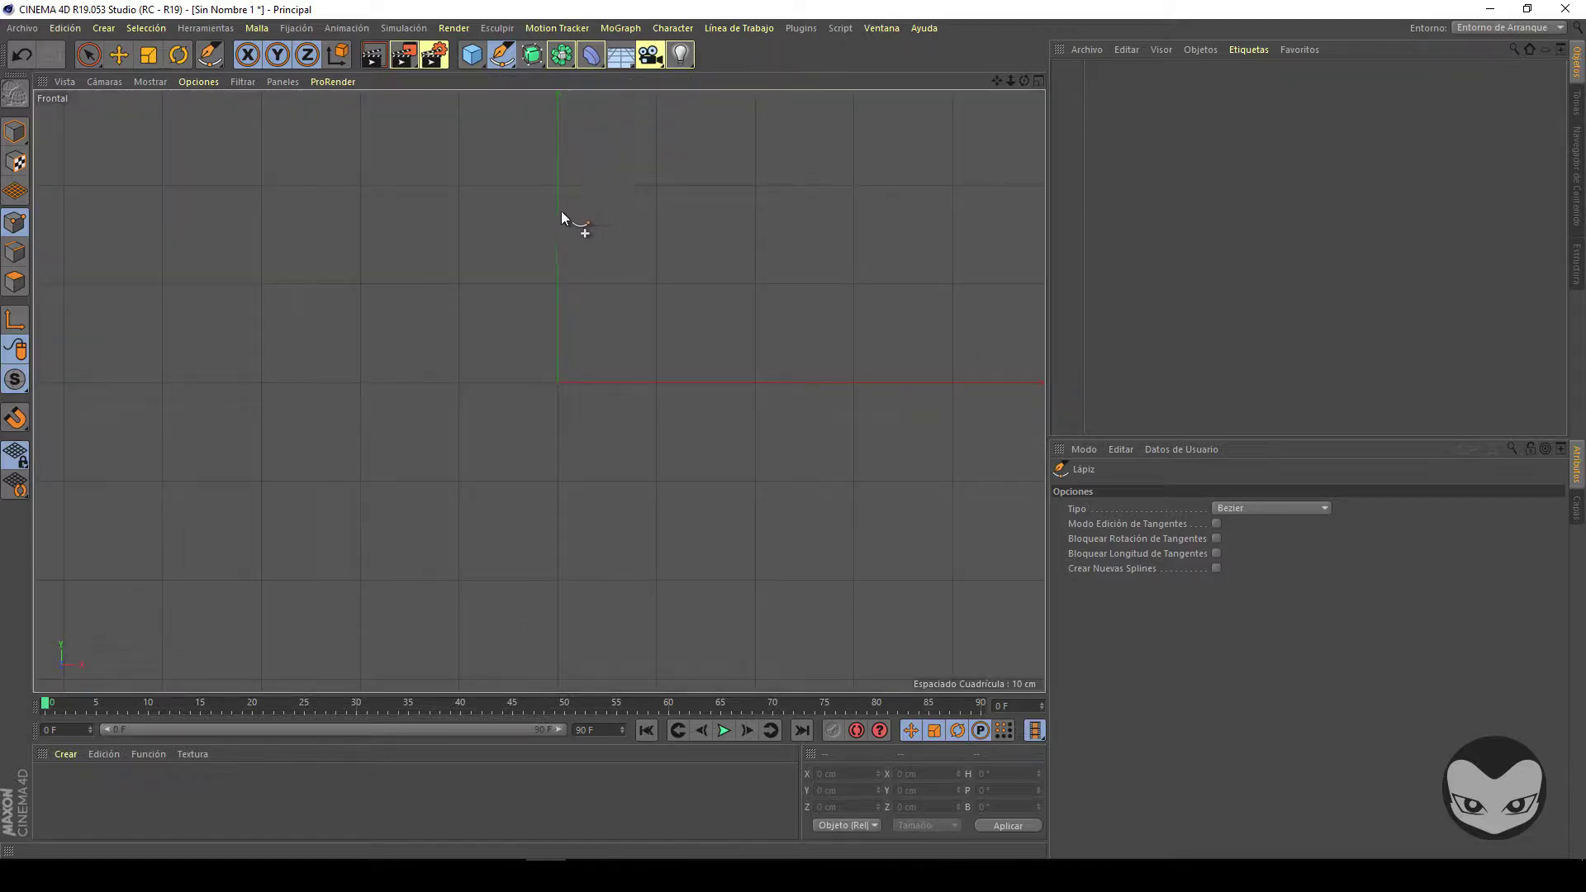
pyautogui.click(557, 237)
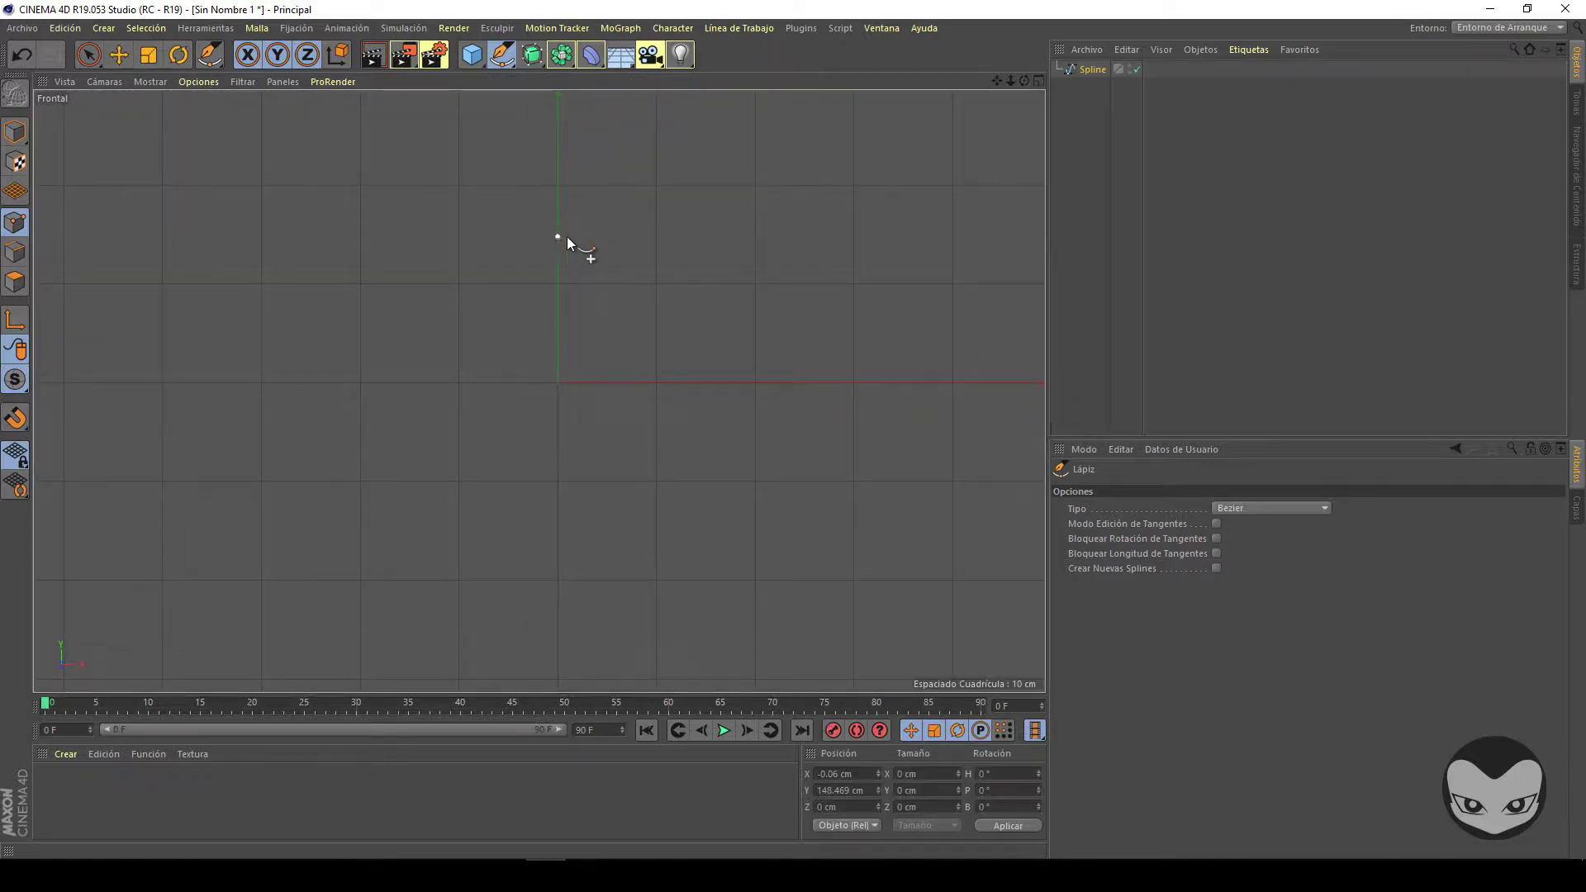
pyautogui.moveTo(627, 200); pyautogui.dragTo(636, 168)
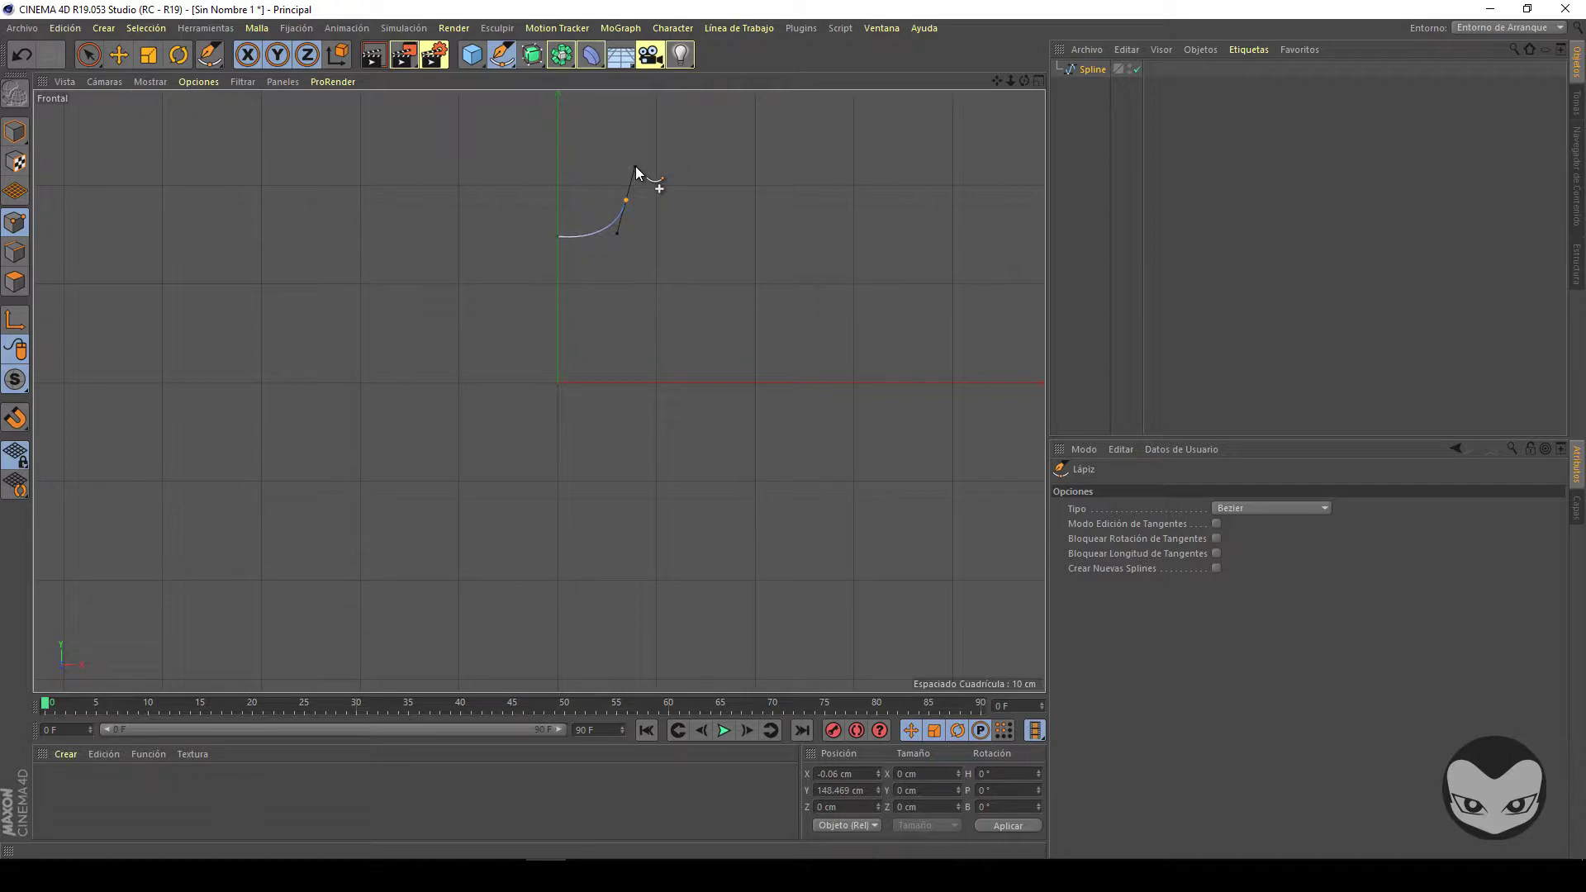
pyautogui.click(638, 99)
pyautogui.click(652, 94)
pyautogui.moveTo(661, 103); pyautogui.dragTo(652, 231)
# Continue the spline down through a narrow stem and flared foot, ending it on the vertical axis.
pyautogui.moveTo(588, 325); pyautogui.dragTo(589, 325)
pyautogui.moveTo(581, 476); pyautogui.dragTo(589, 504)
pyautogui.moveTo(635, 580); pyautogui.dragTo(651, 589)
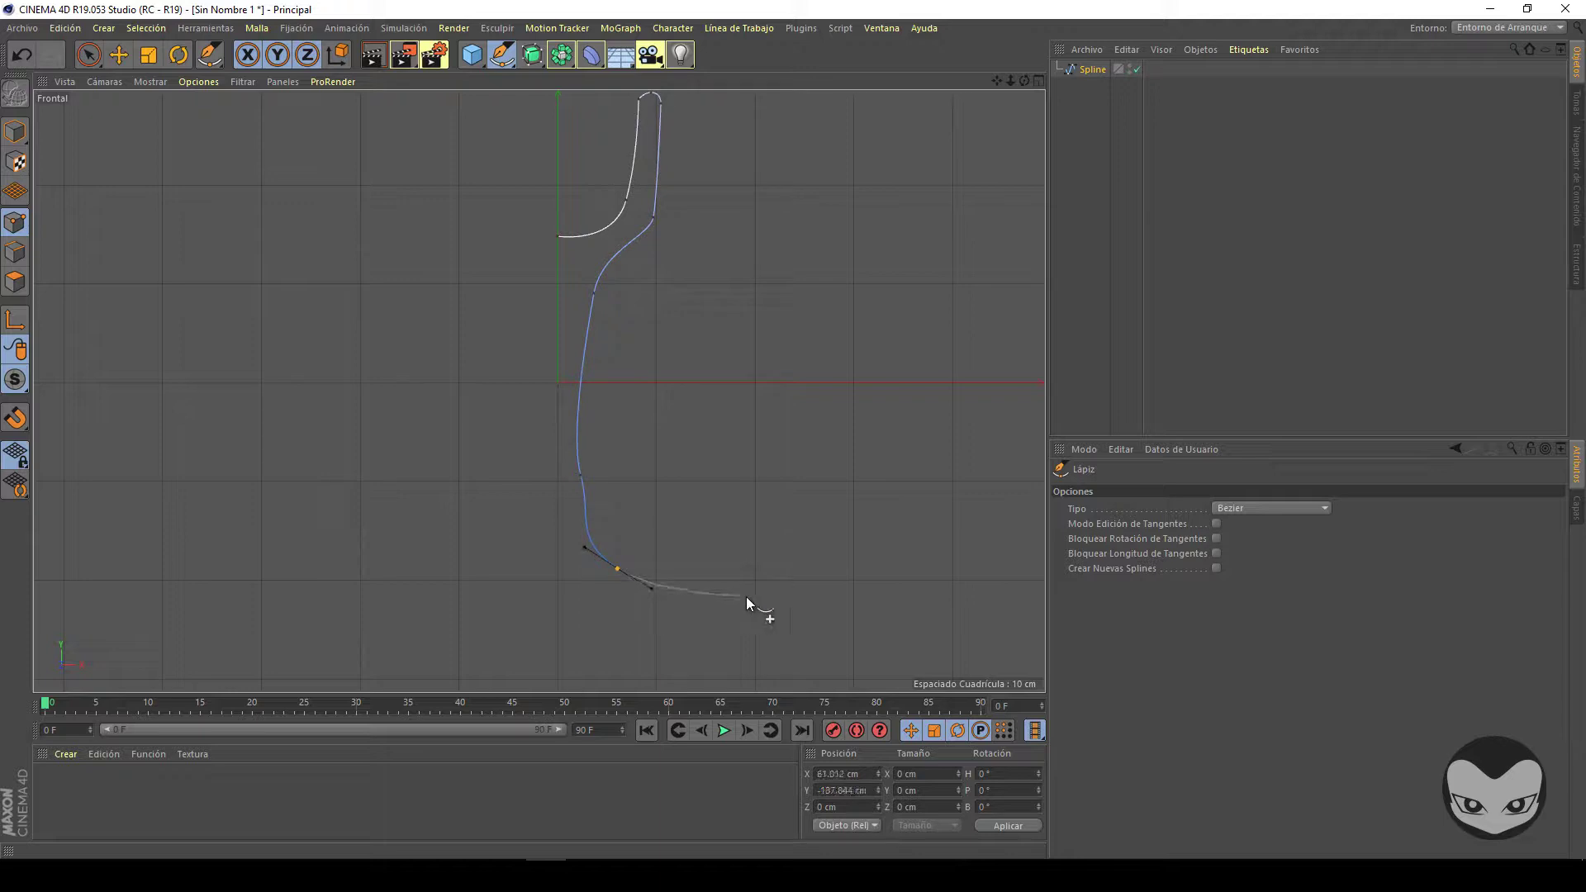
pyautogui.moveTo(743, 633); pyautogui.dragTo(743, 645)
pyautogui.click(558, 647)
pyautogui.press('Escape')
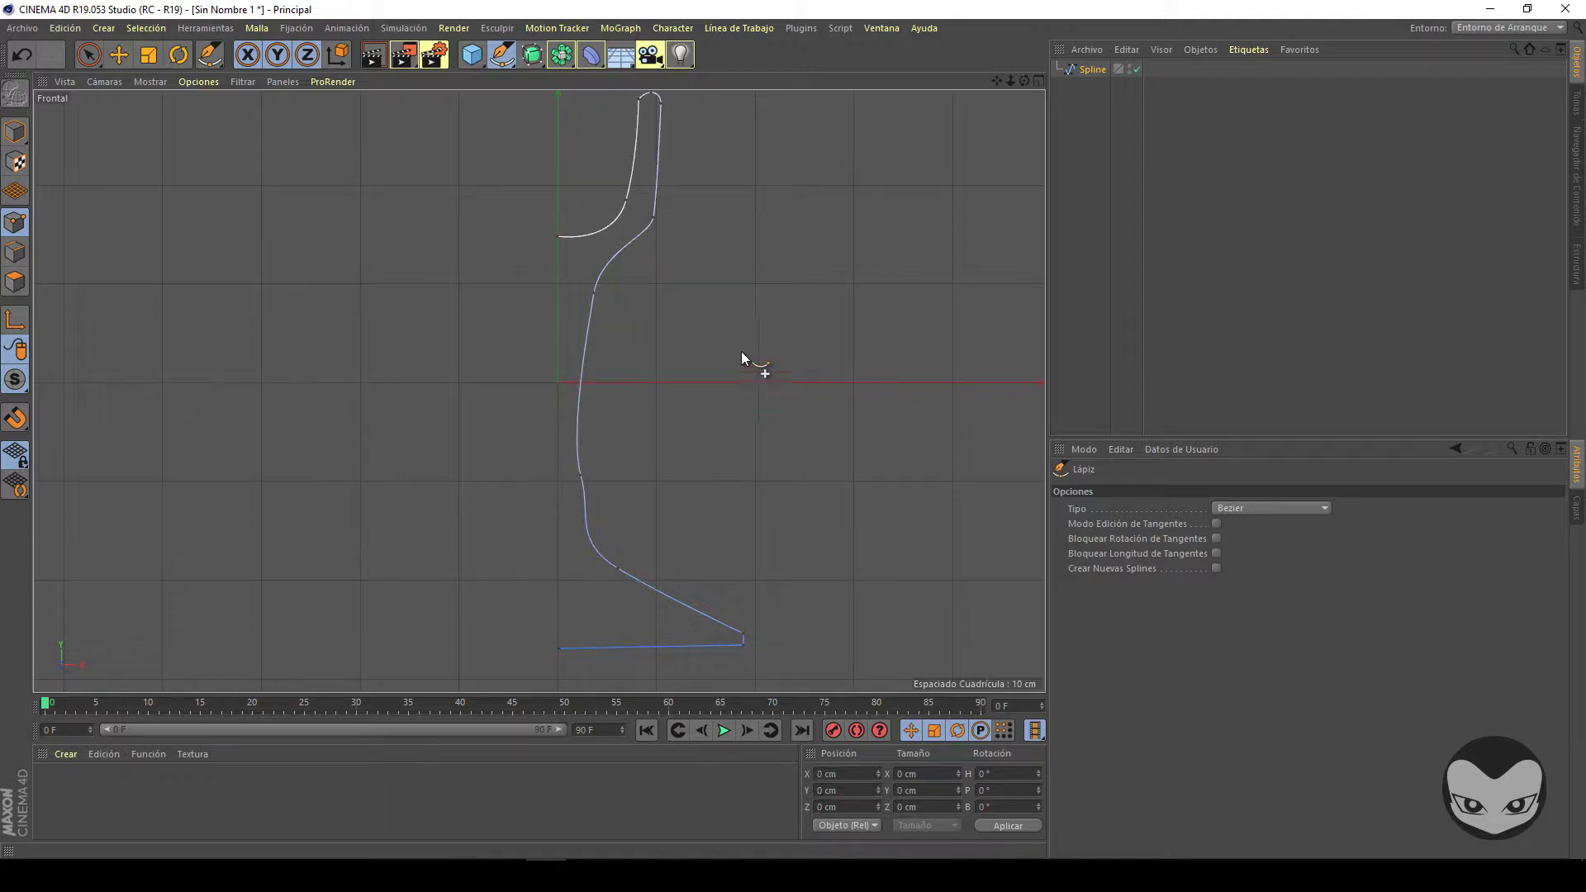
# Select the four points at the bowl's bottom with rectangular selection and lower them to a Y position of about 36 cm.
pyautogui.scroll(-2, 840, 216)
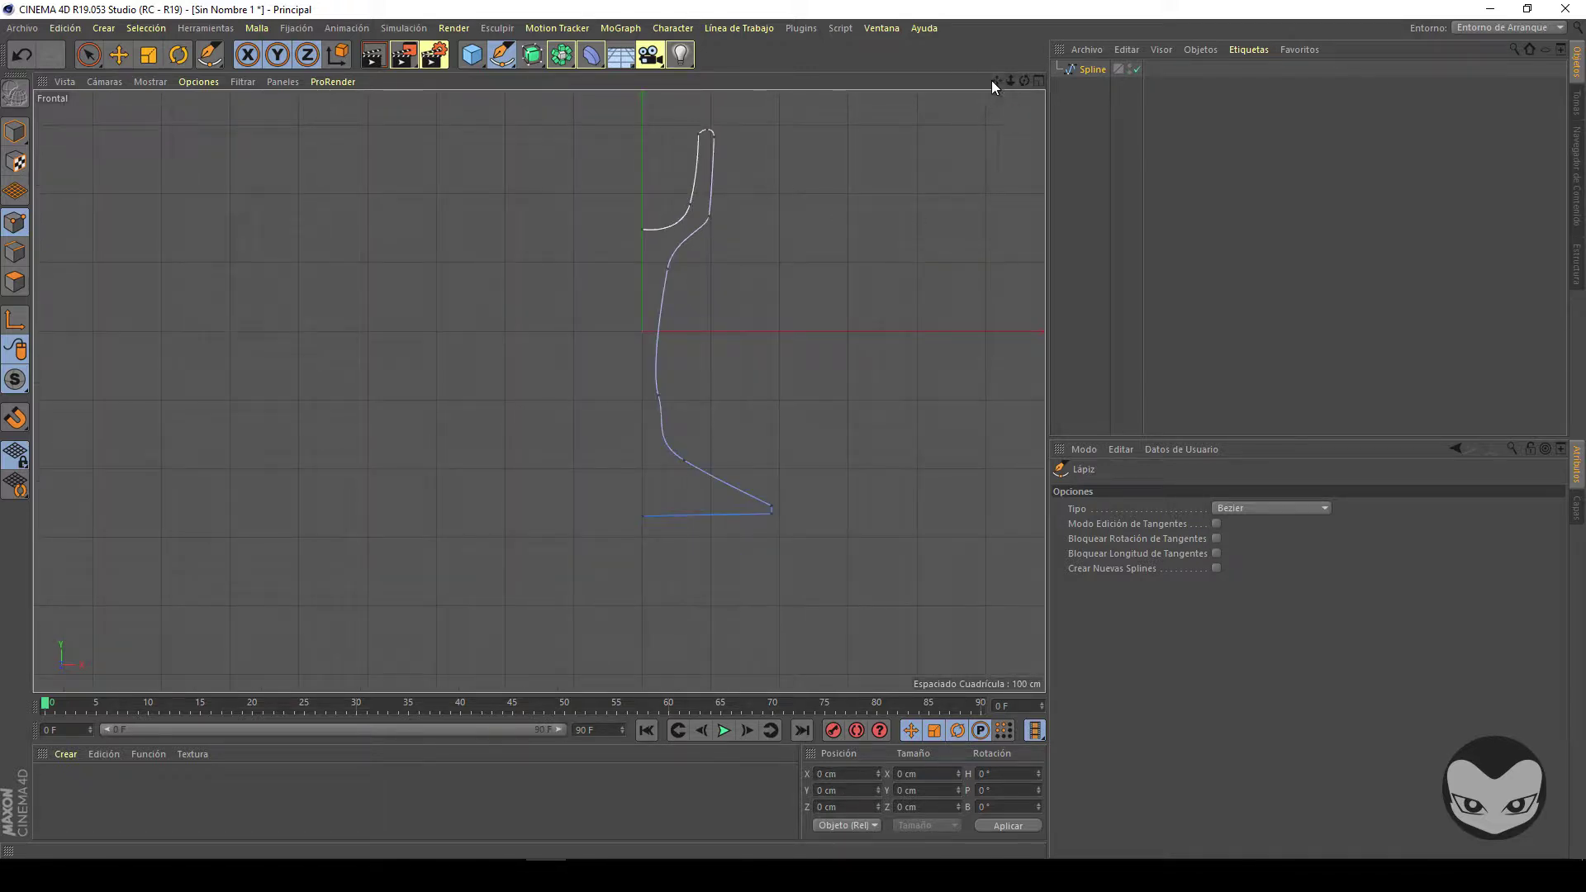
pyautogui.moveTo(996, 80); pyautogui.dragTo(971, 157)
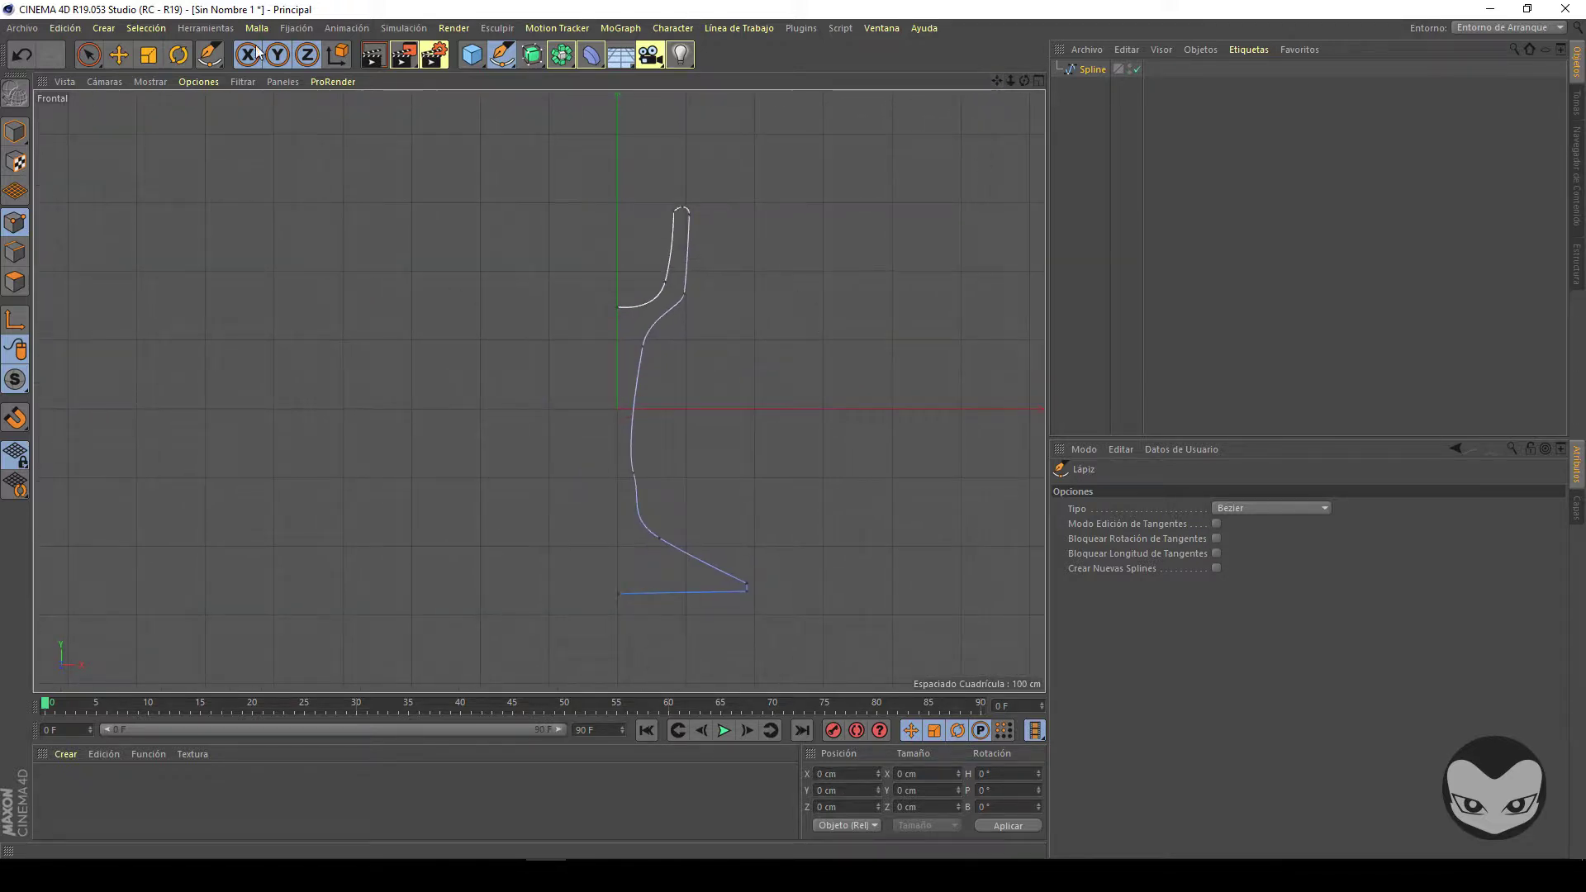
pyautogui.click(122, 54)
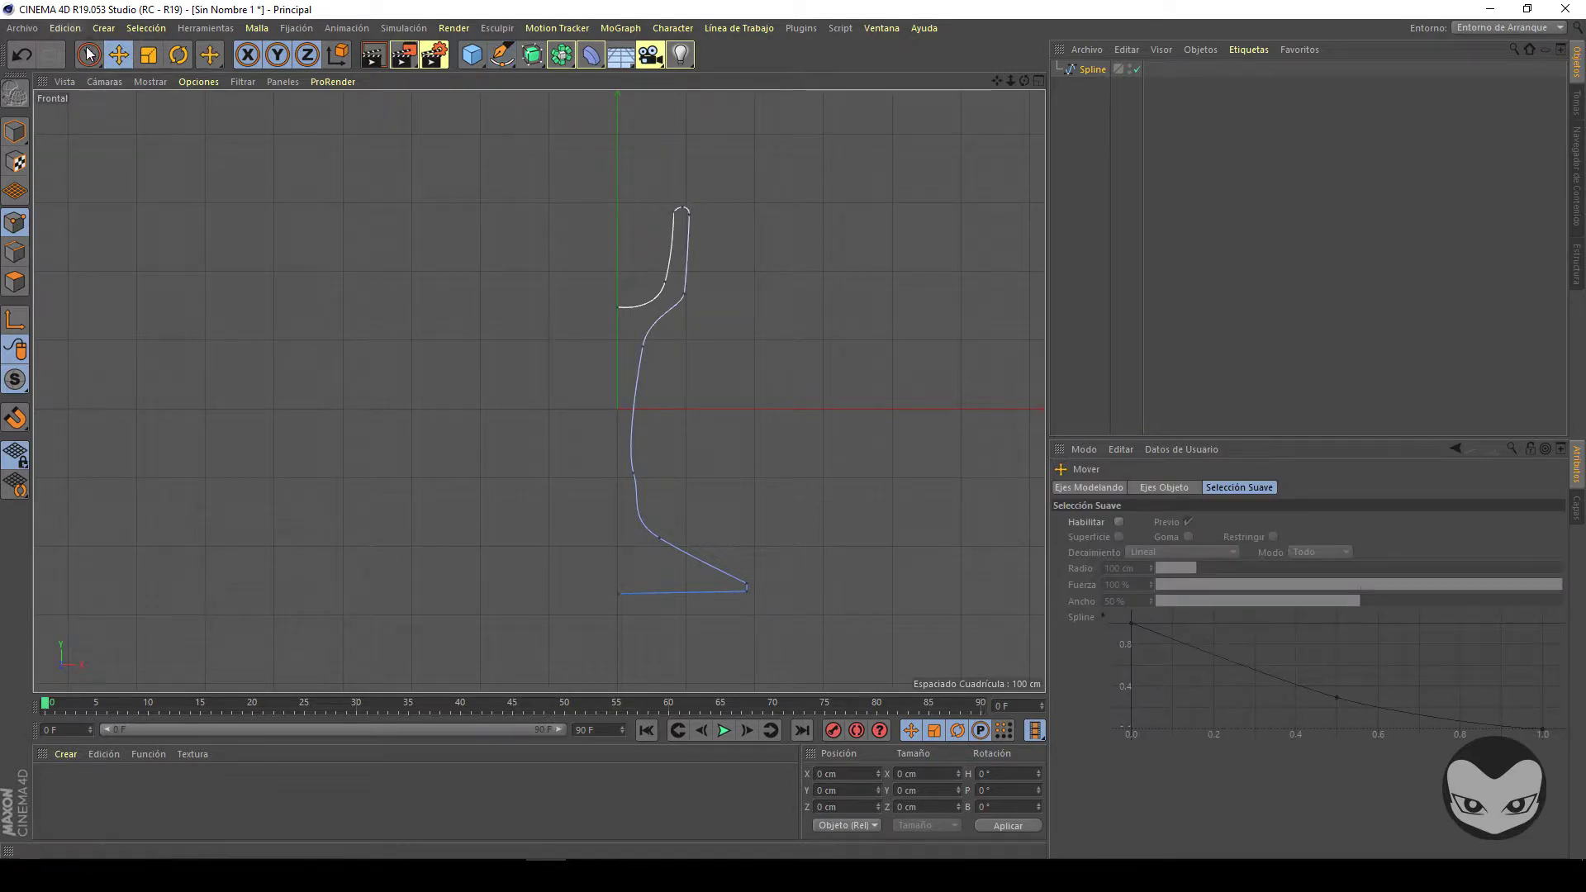
pyautogui.moveTo(88, 55); pyautogui.dragTo(140, 107)
pyautogui.moveTo(572, 171); pyautogui.dragTo(558, 264)
pyautogui.moveTo(753, 262); pyautogui.dragTo(621, 325)
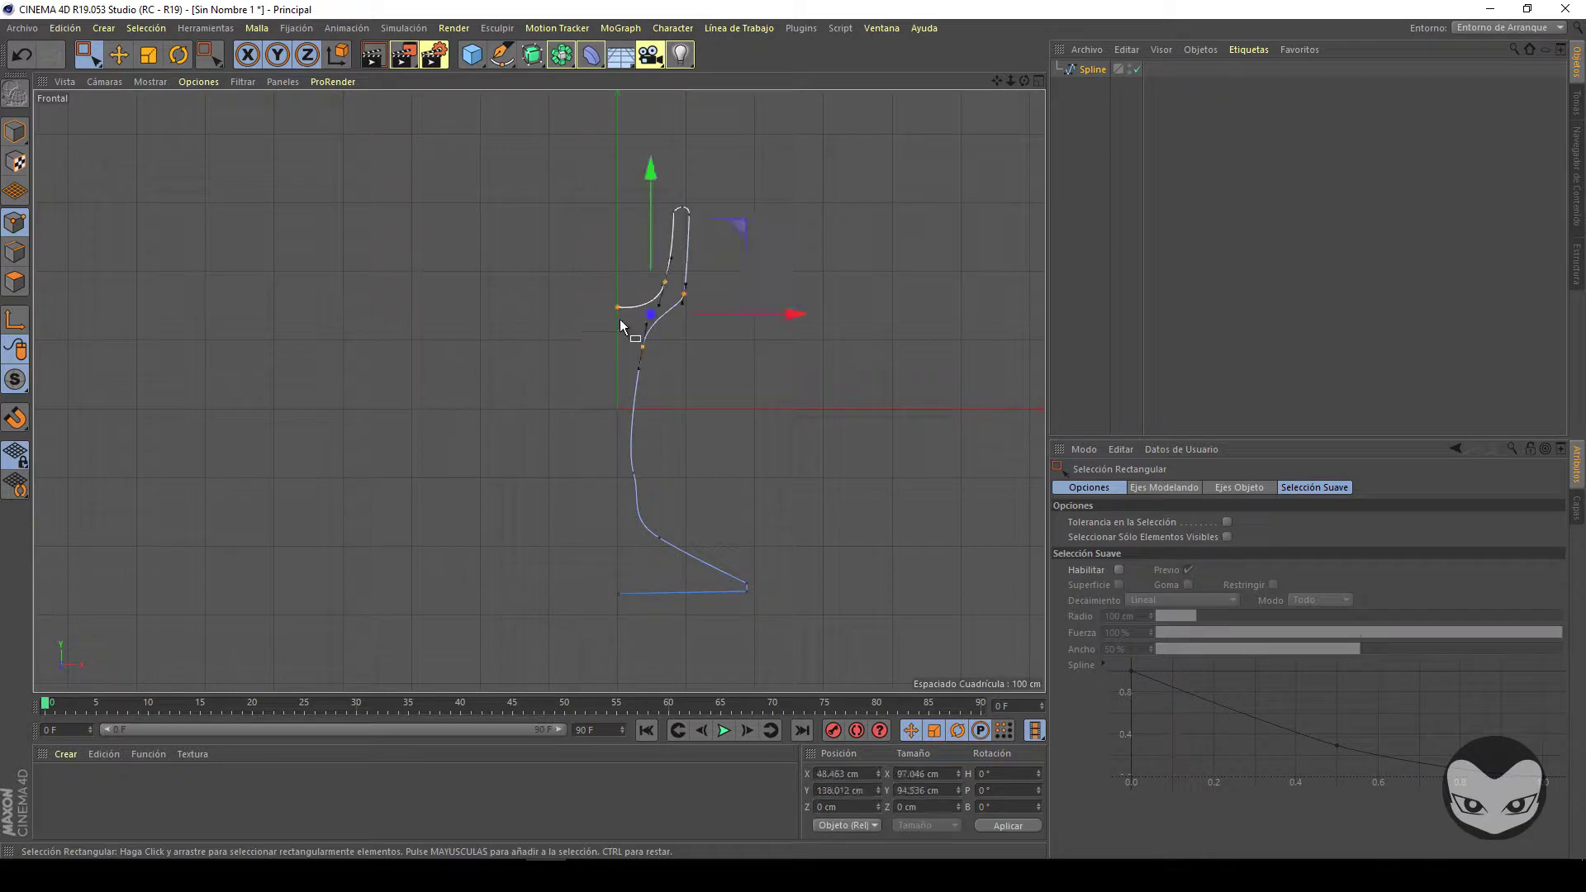
pyautogui.moveTo(661, 224); pyautogui.dragTo(647, 316)
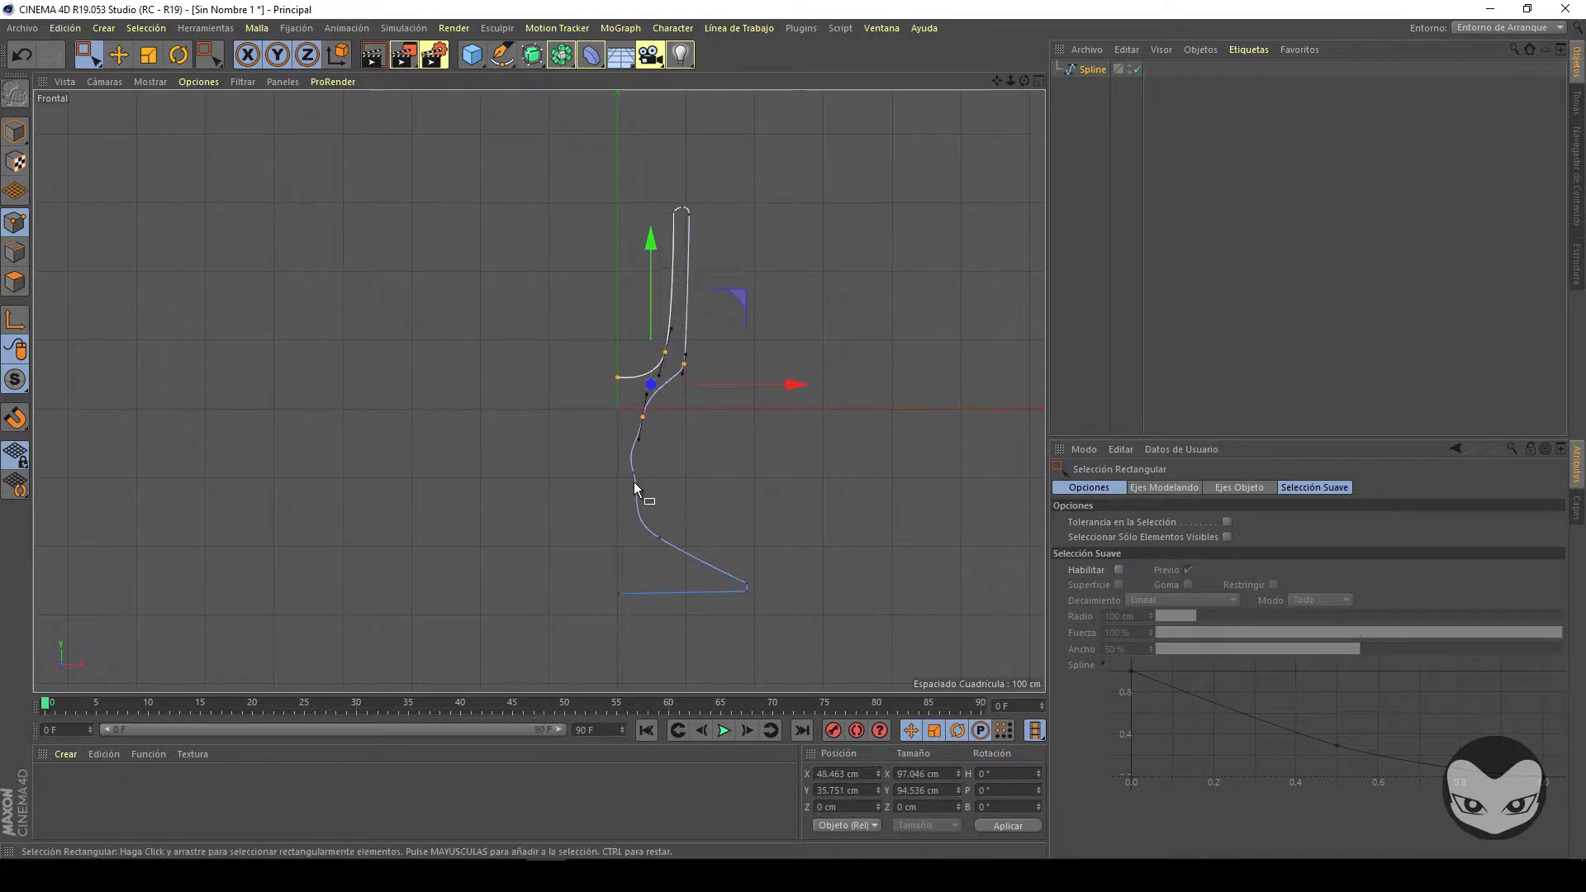
# Smooth the profile's outer wall, stem, foot and rim with the Suavizado Spline brush.
pyautogui.click(502, 55)
pyautogui.moveTo(501, 55)
pyautogui.mouseDown()
pyautogui.moveTo(587, 136)
pyautogui.moveTo(592, 113)
pyautogui.moveTo(627, 140)
pyautogui.mouseUp()
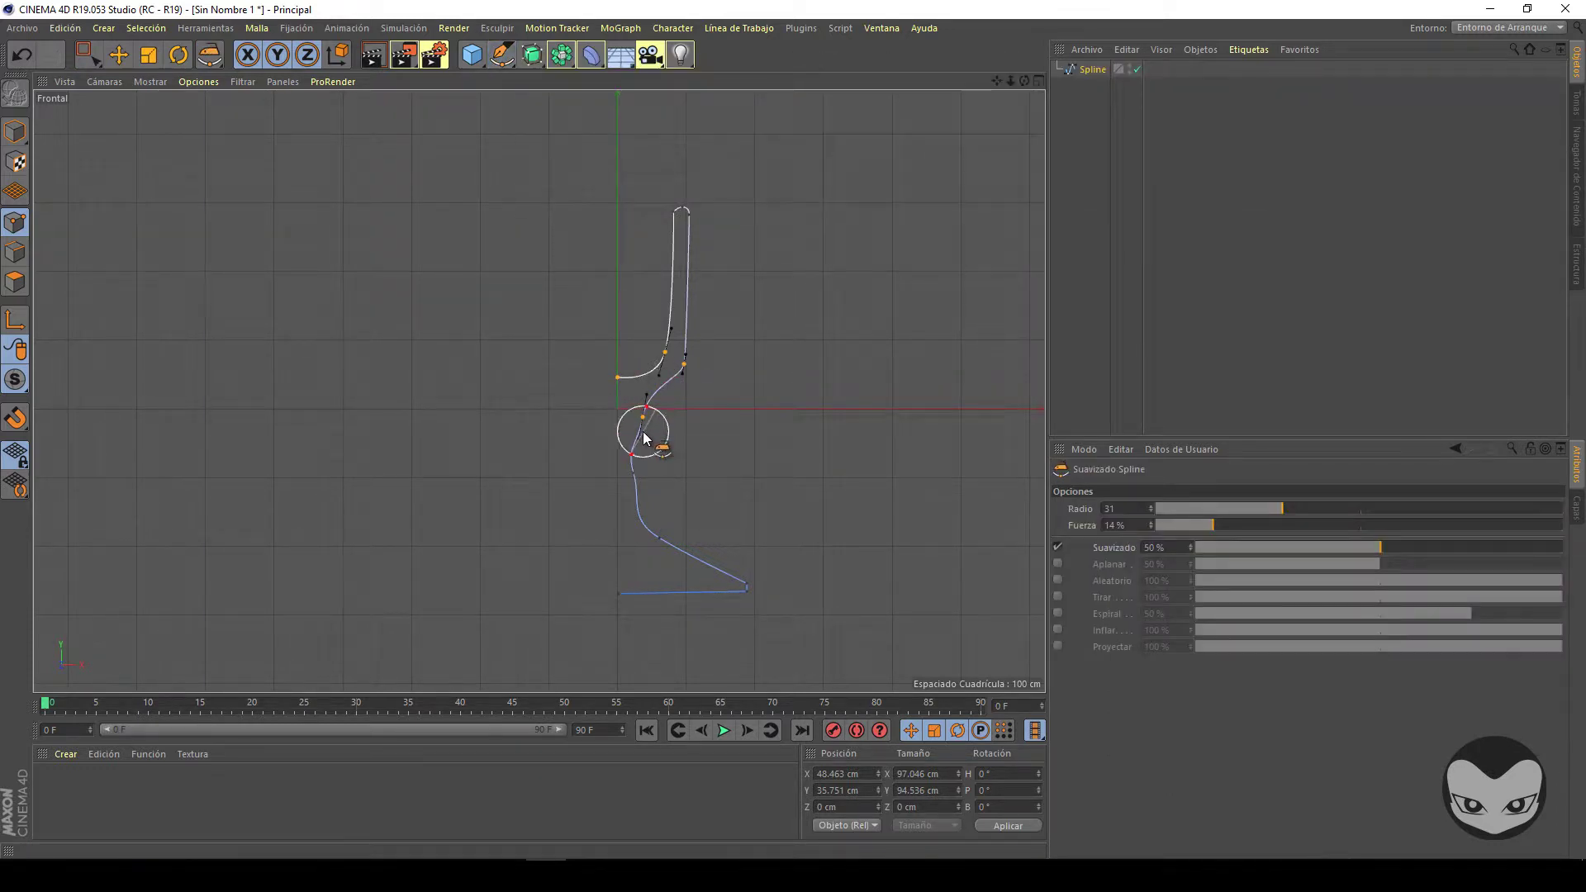
pyautogui.moveTo(645, 438)
pyautogui.mouseDown()
pyautogui.moveTo(648, 478)
pyautogui.moveTo(694, 393)
pyautogui.moveTo(712, 302)
pyautogui.mouseUp()
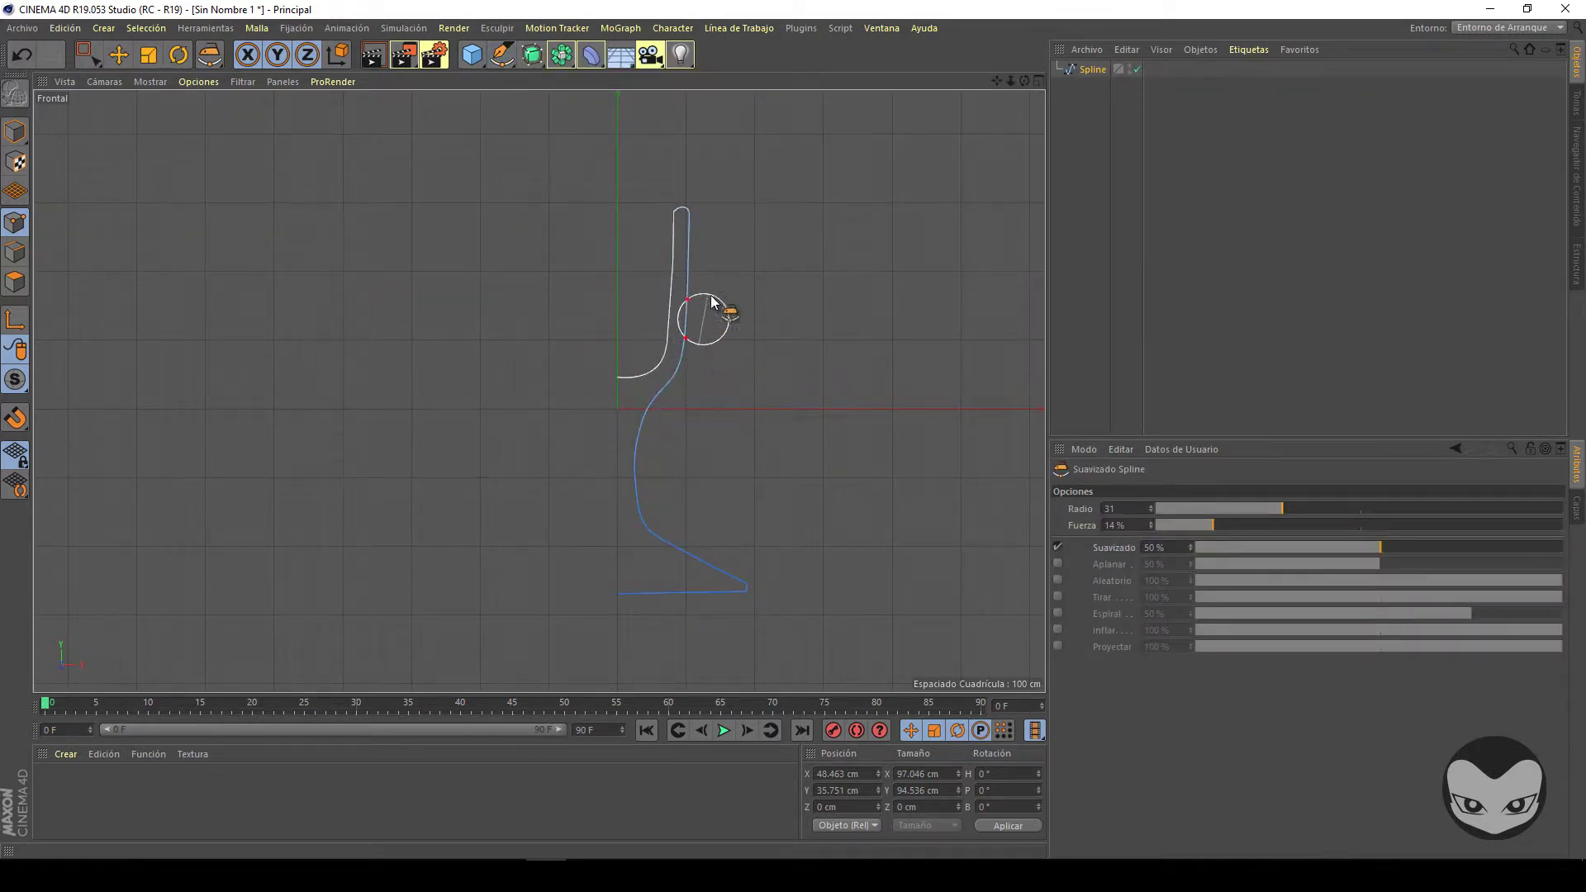
pyautogui.moveTo(655, 507)
pyautogui.mouseDown()
pyautogui.moveTo(750, 588)
pyautogui.moveTo(765, 482)
pyautogui.mouseUp()
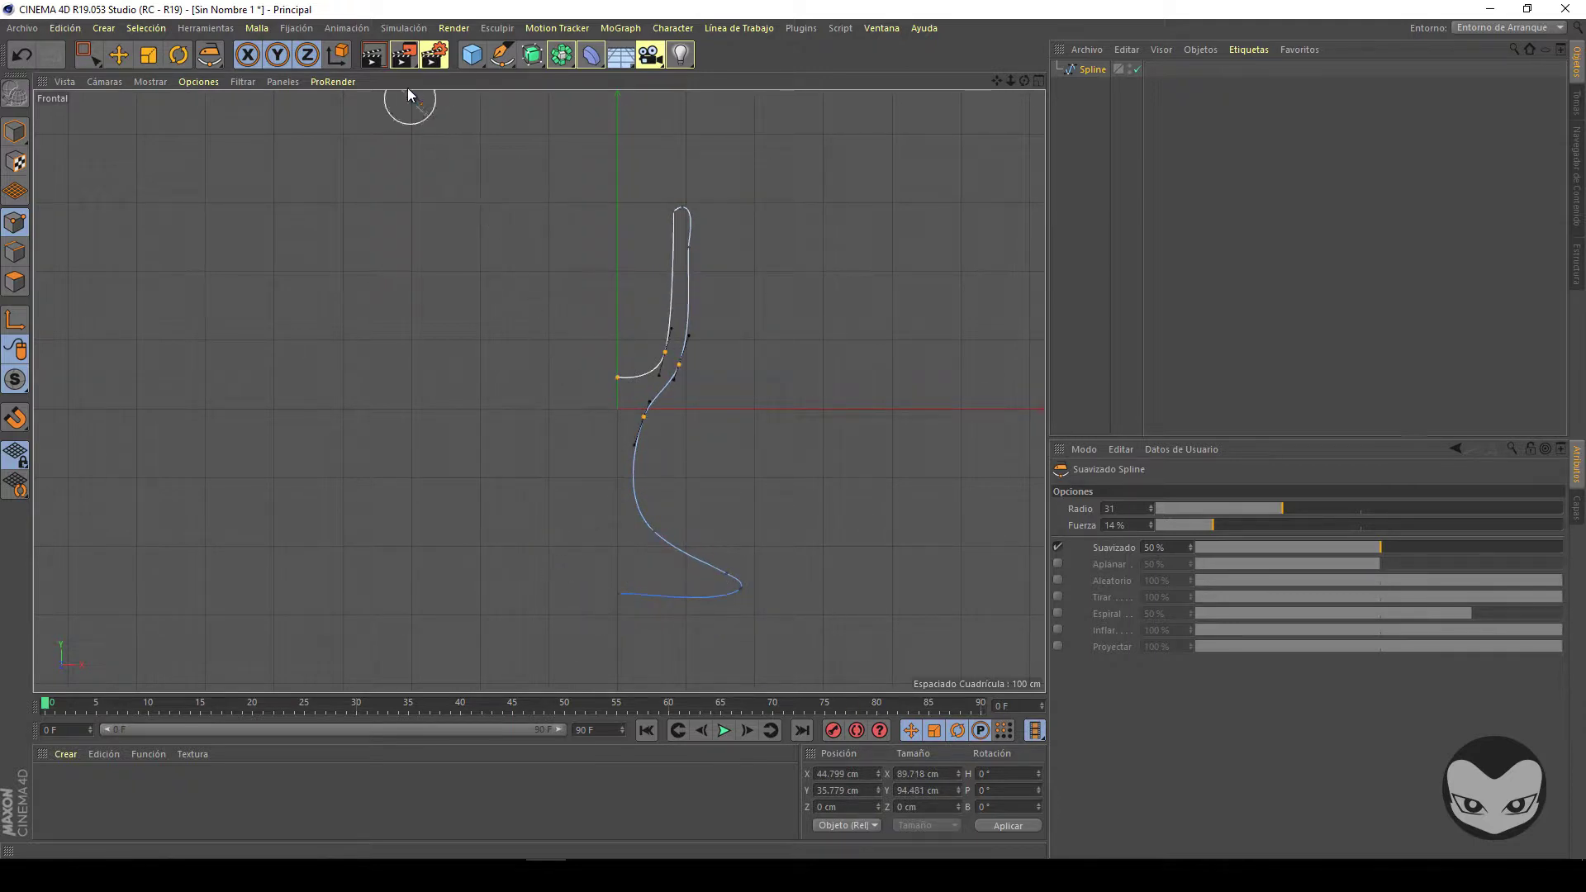
pyautogui.moveTo(708, 220); pyautogui.dragTo(694, 205)
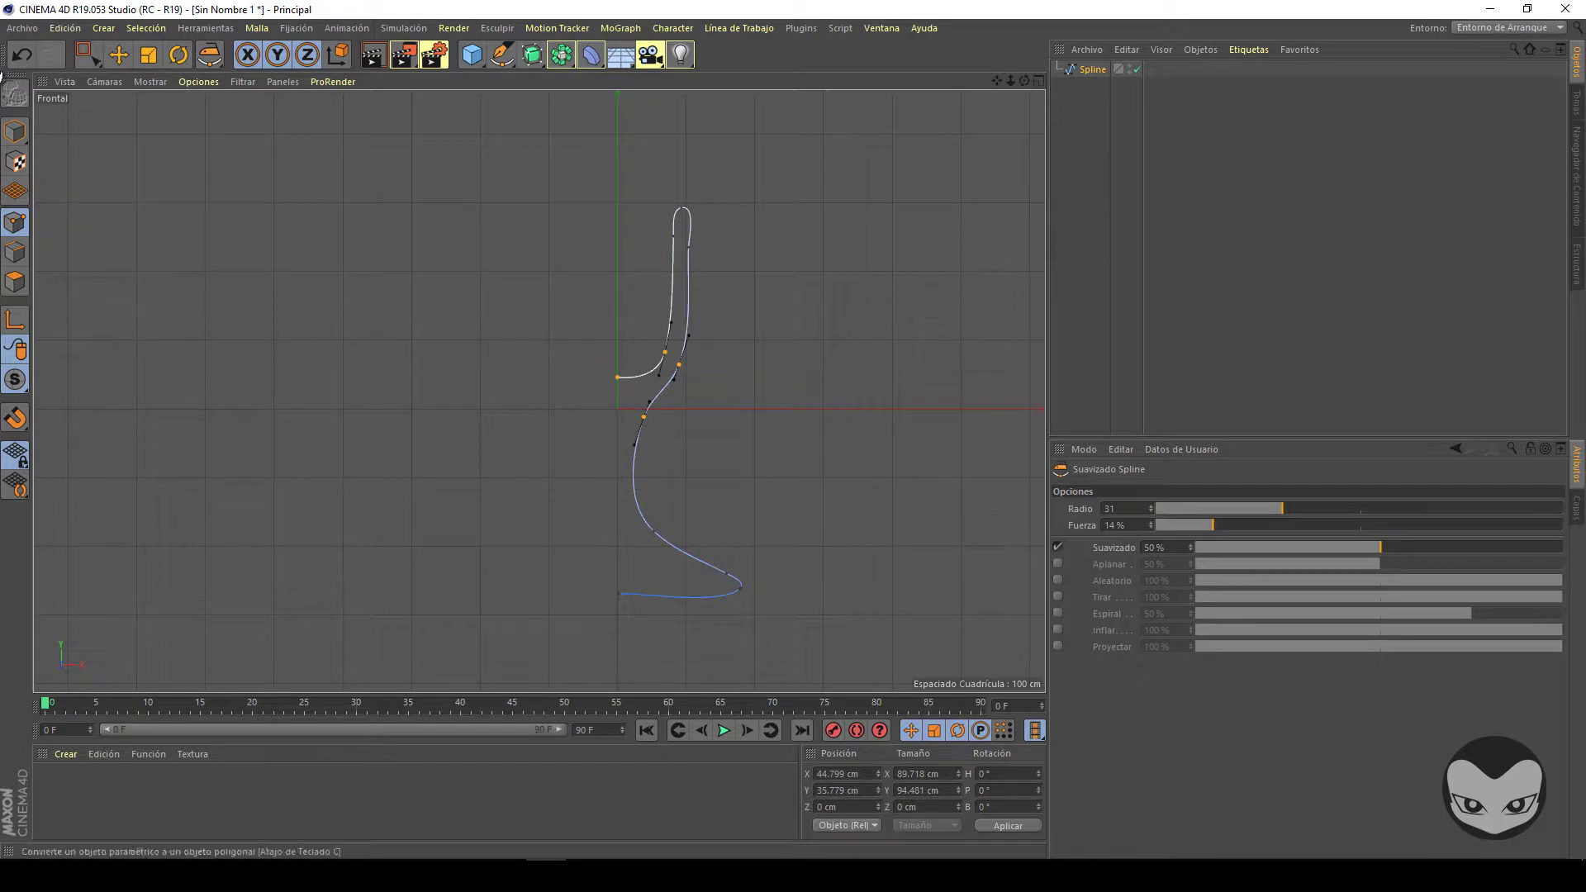
# Add a Torno generator and nest the profile spline inside it to revolve the goblet, shown in the Perspectiva view.
pyautogui.click(118, 55)
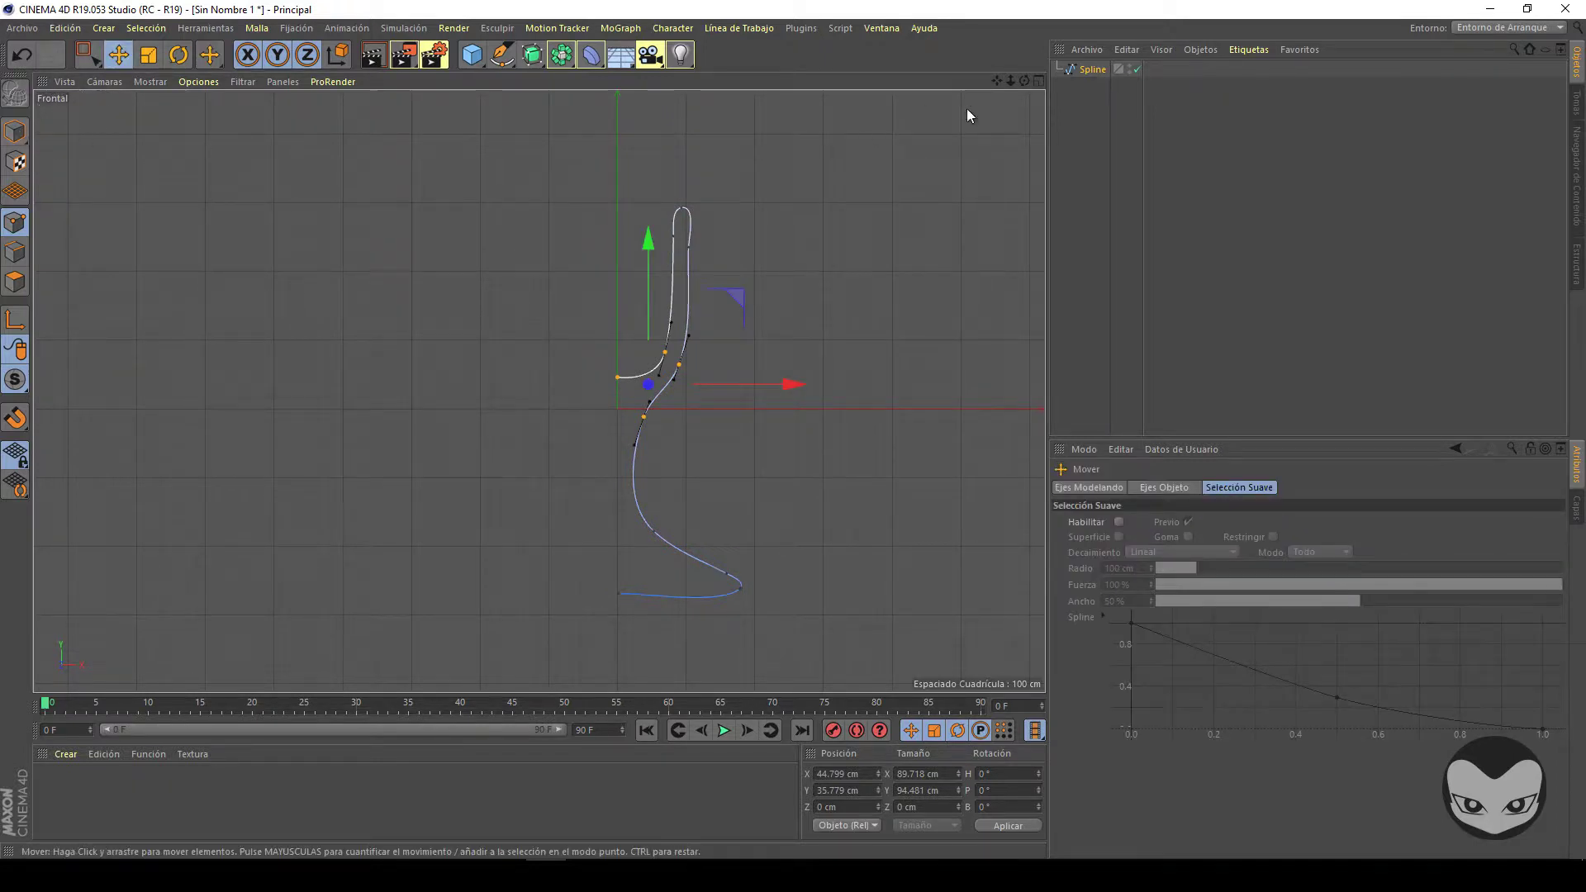
pyautogui.click(1039, 81)
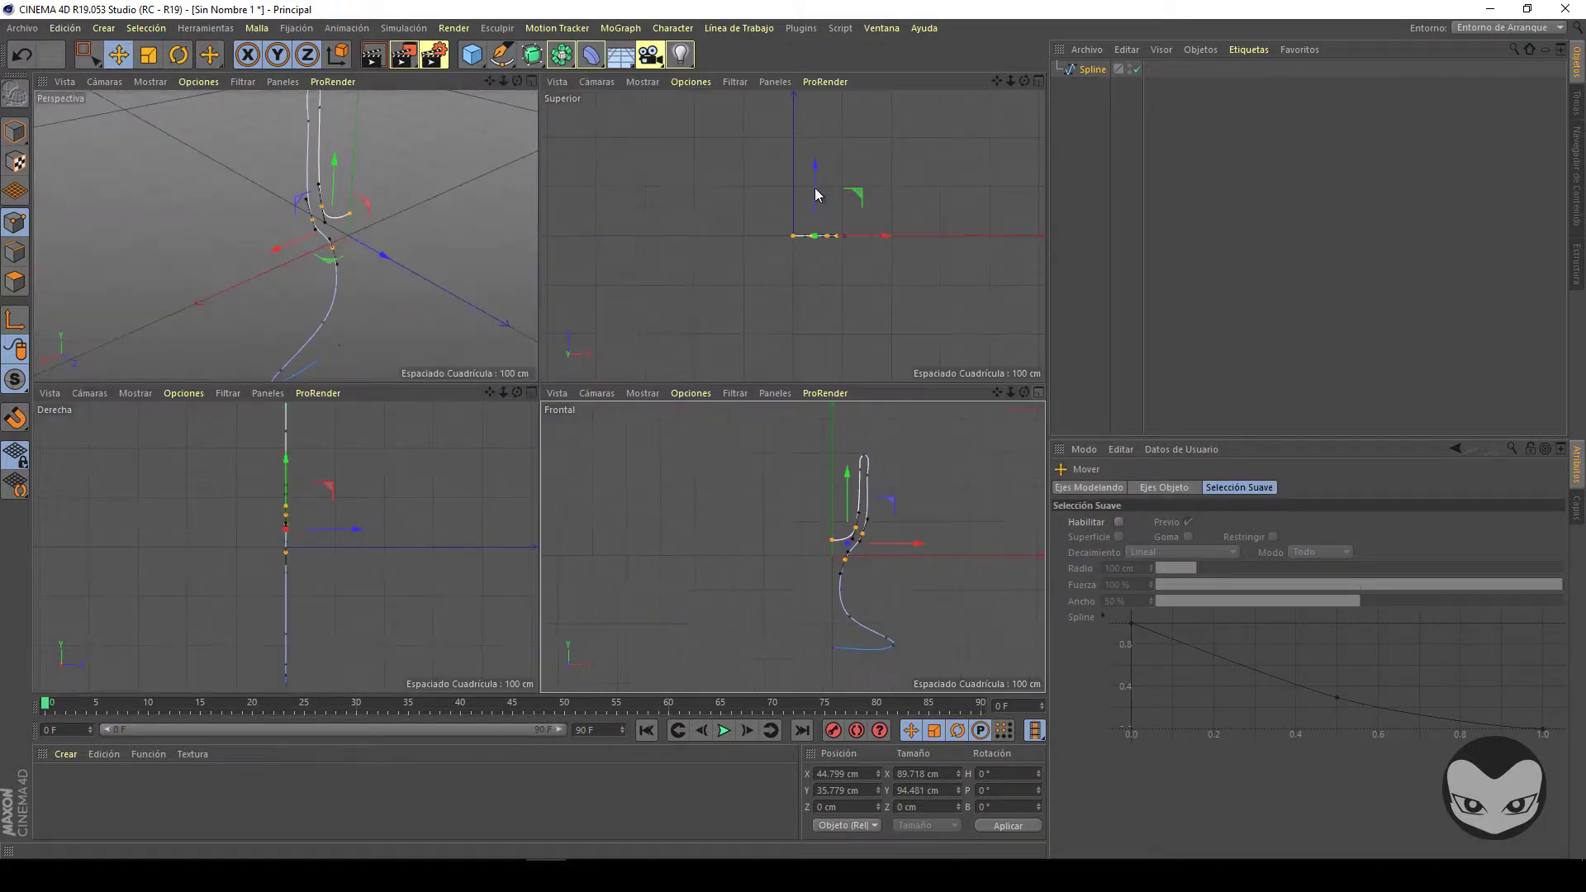
pyautogui.moveTo(518, 80)
pyautogui.mouseDown()
pyautogui.moveTo(542, 381)
pyautogui.moveTo(519, 88)
pyautogui.mouseUp()
pyautogui.click(531, 81)
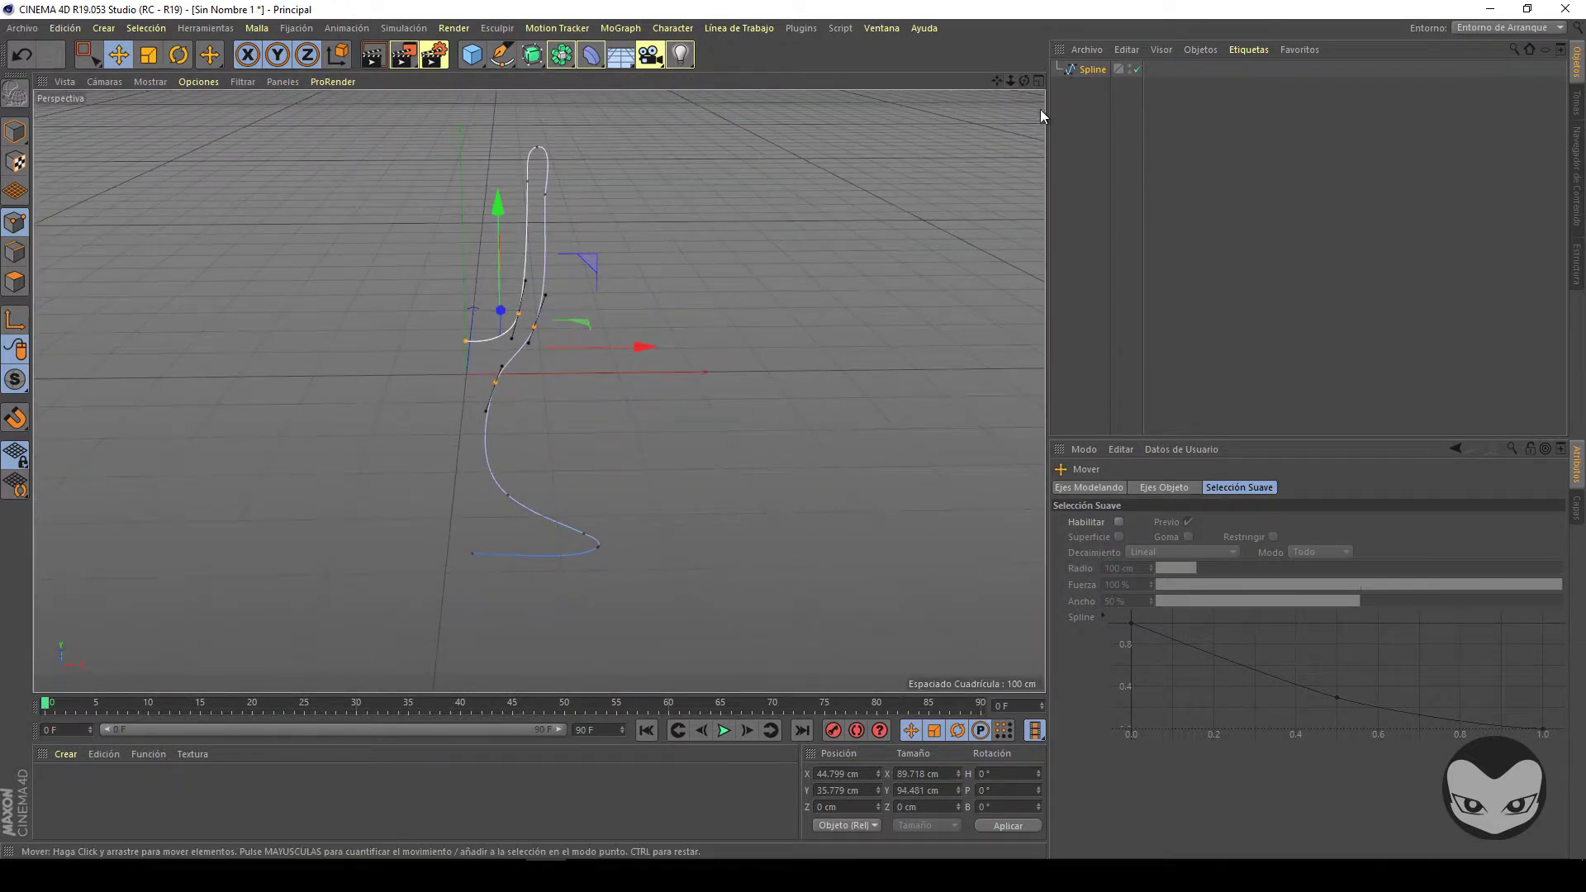
pyautogui.click(1039, 81)
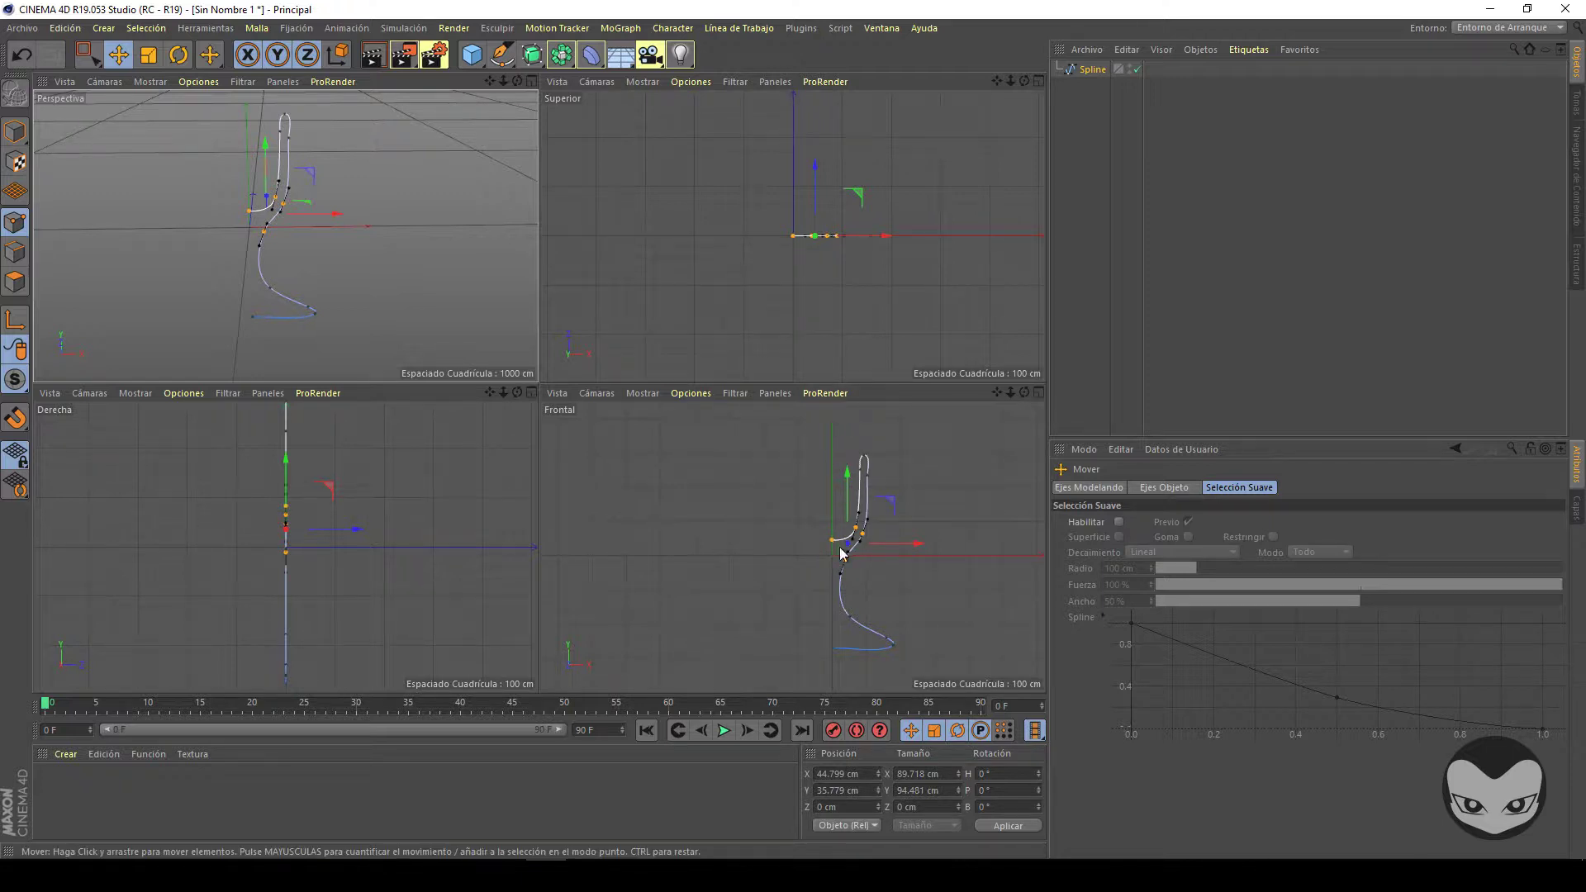
pyautogui.click(531, 81)
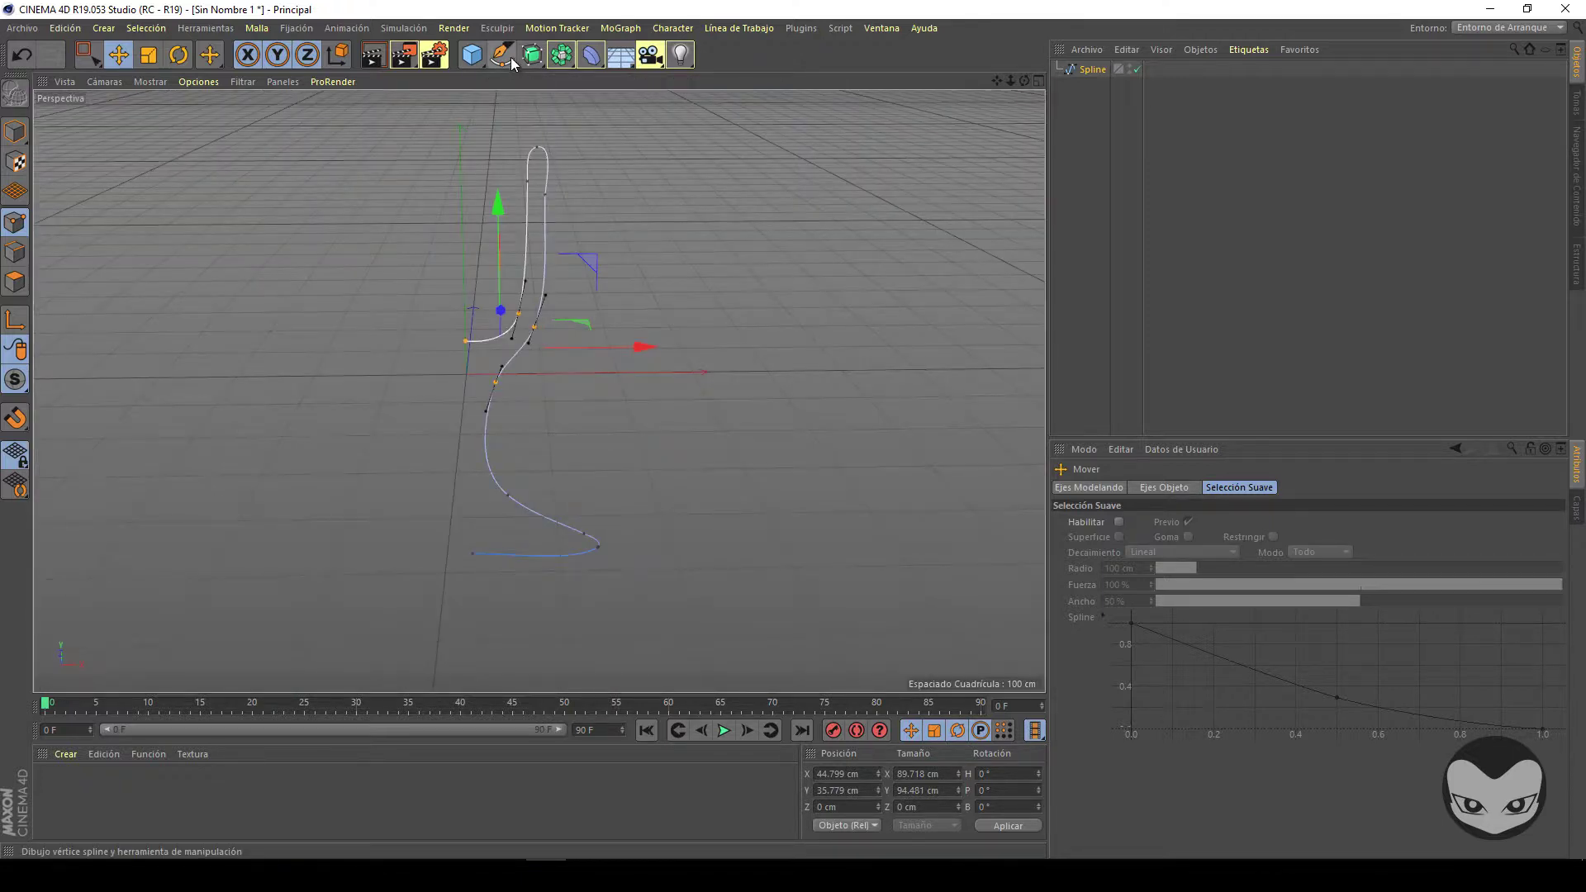
pyautogui.click(532, 54)
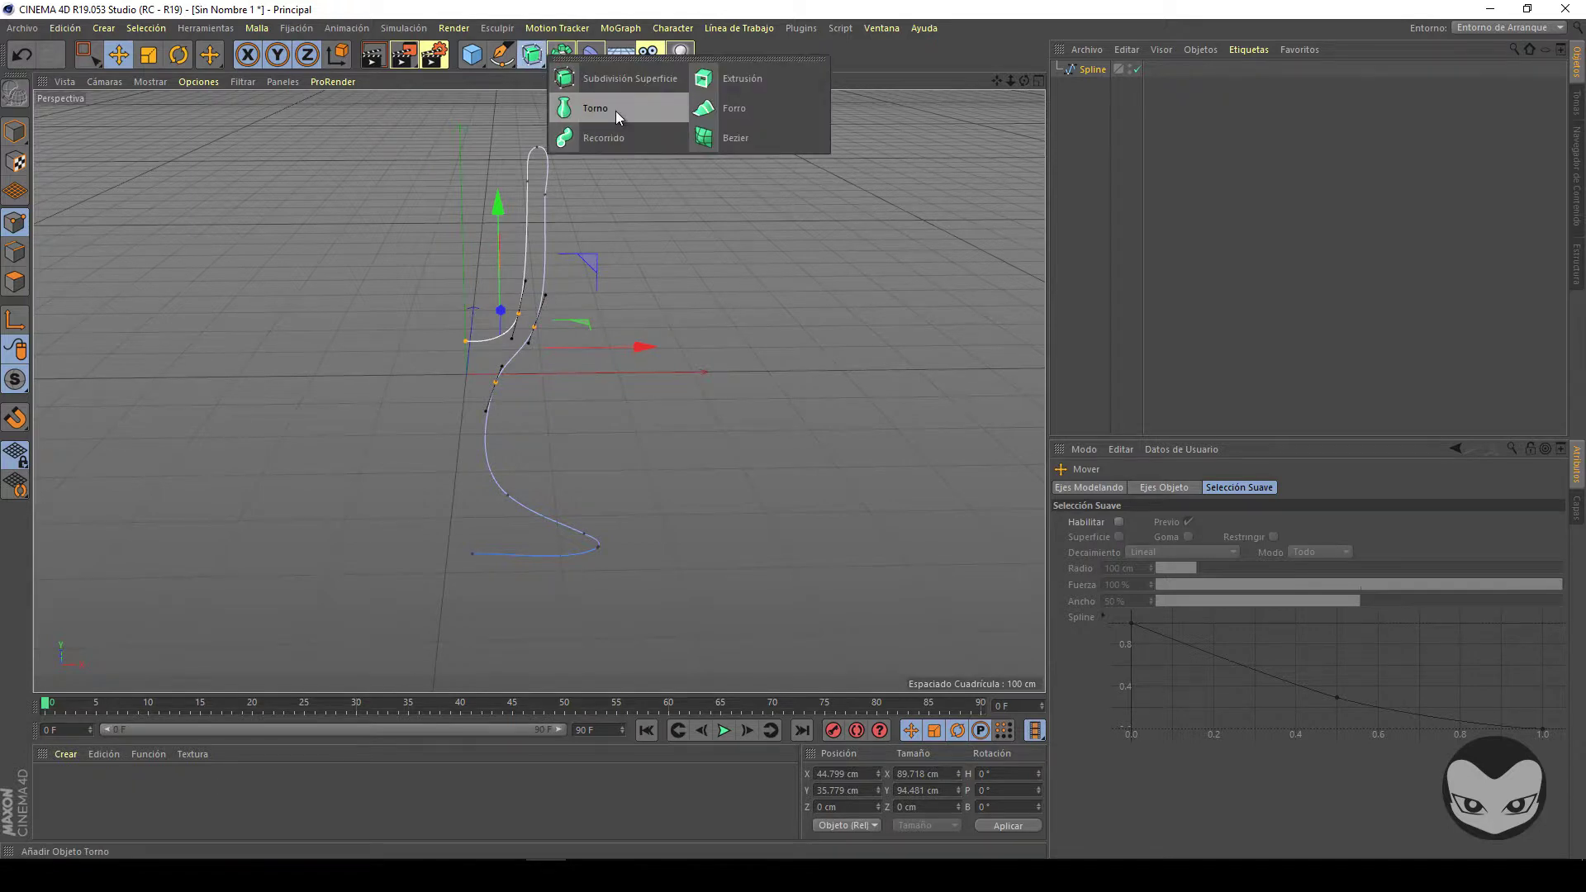
pyautogui.click(594, 108)
pyautogui.moveTo(1102, 86); pyautogui.dragTo(1095, 72)
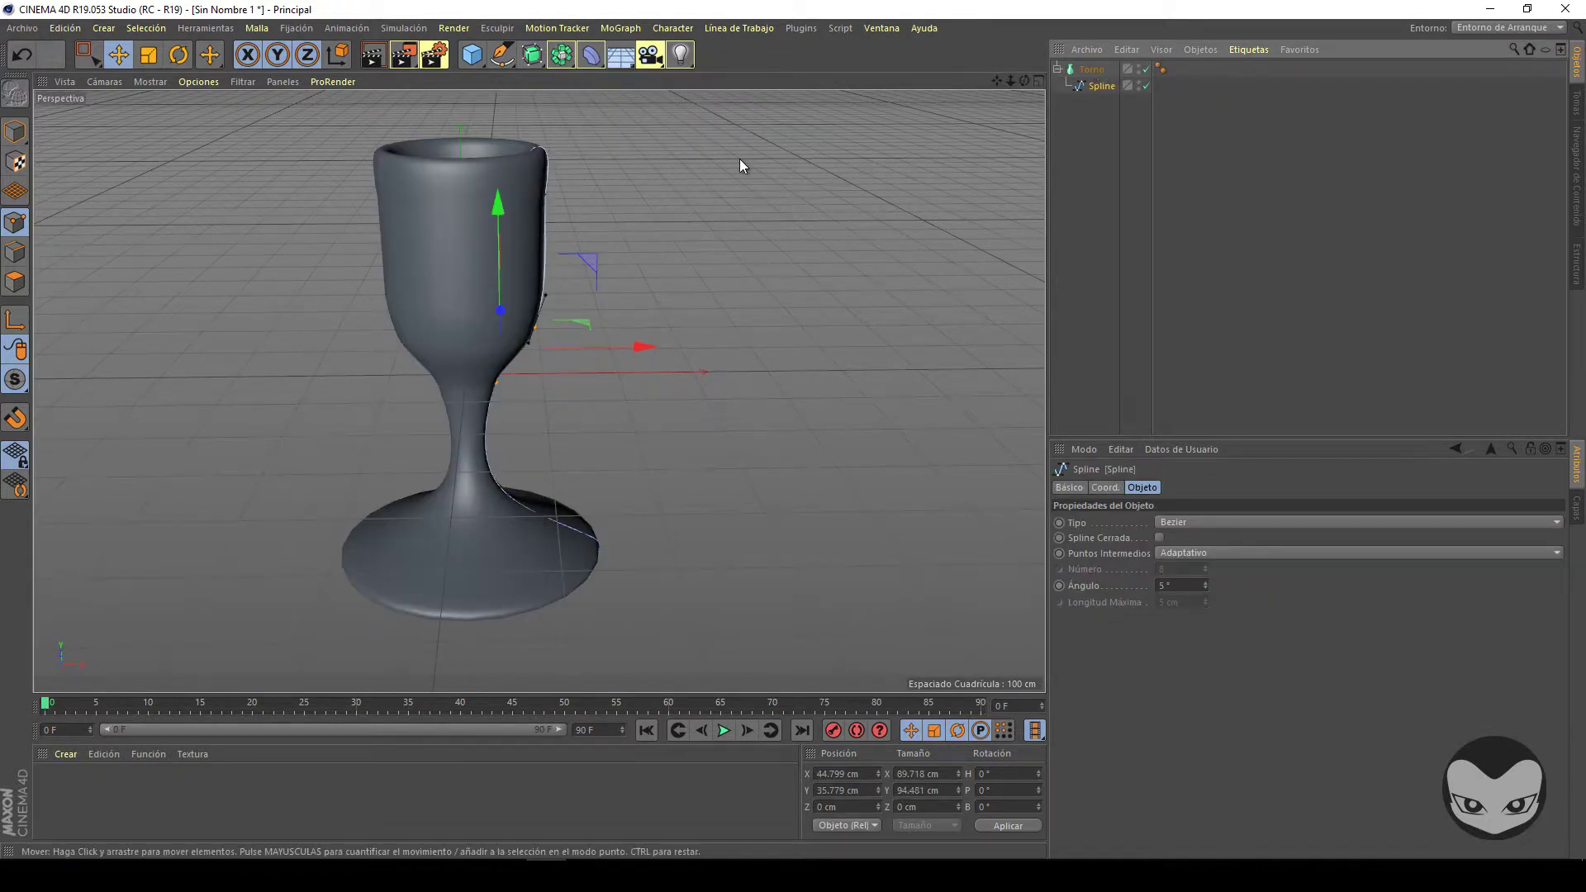
# Select the spline's rim points and raise them about 202 cm to lengthen the goblet's bowl.
pyautogui.moveTo(1025, 80); pyautogui.dragTo(793, 429)
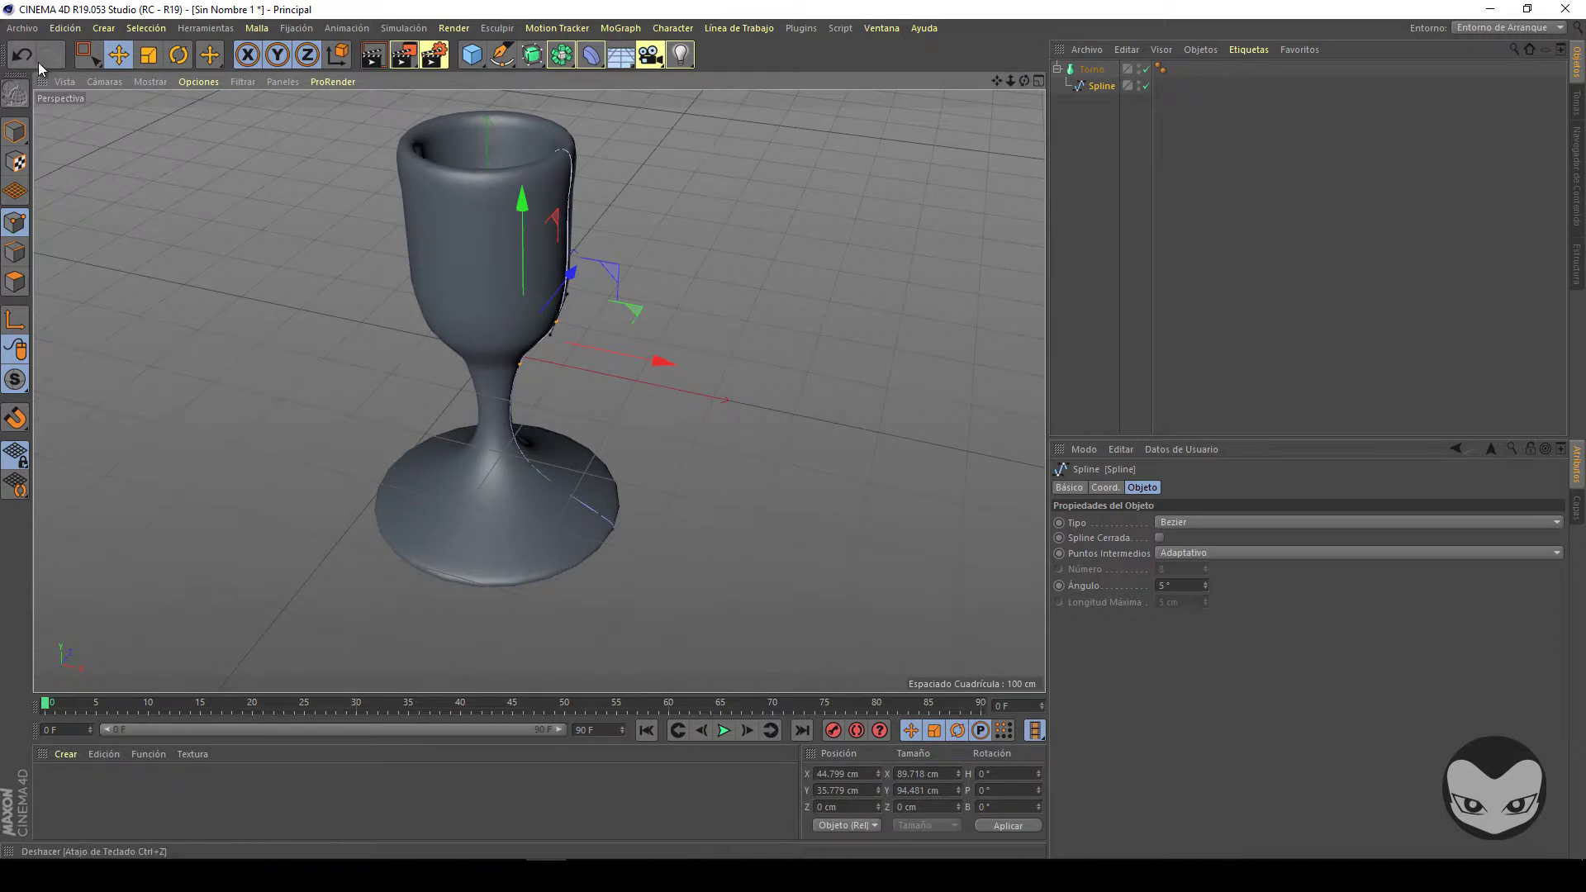
pyautogui.click(87, 55)
pyautogui.moveTo(507, 116); pyautogui.dragTo(605, 193)
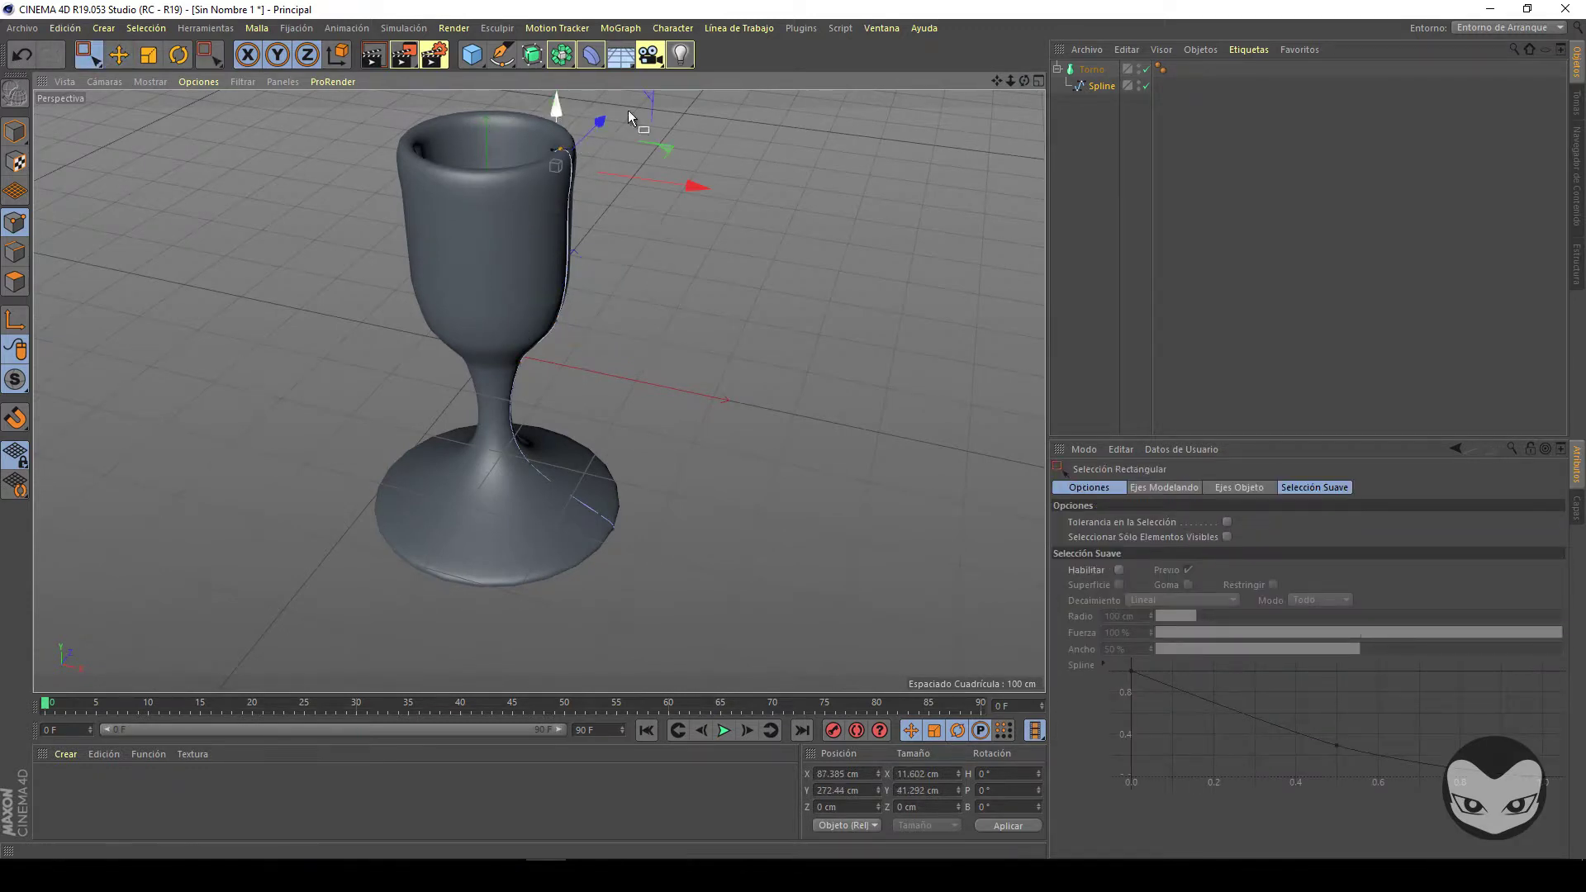
pyautogui.moveTo(1004, 76); pyautogui.dragTo(793, 434)
pyautogui.scroll(-6, 793, 435)
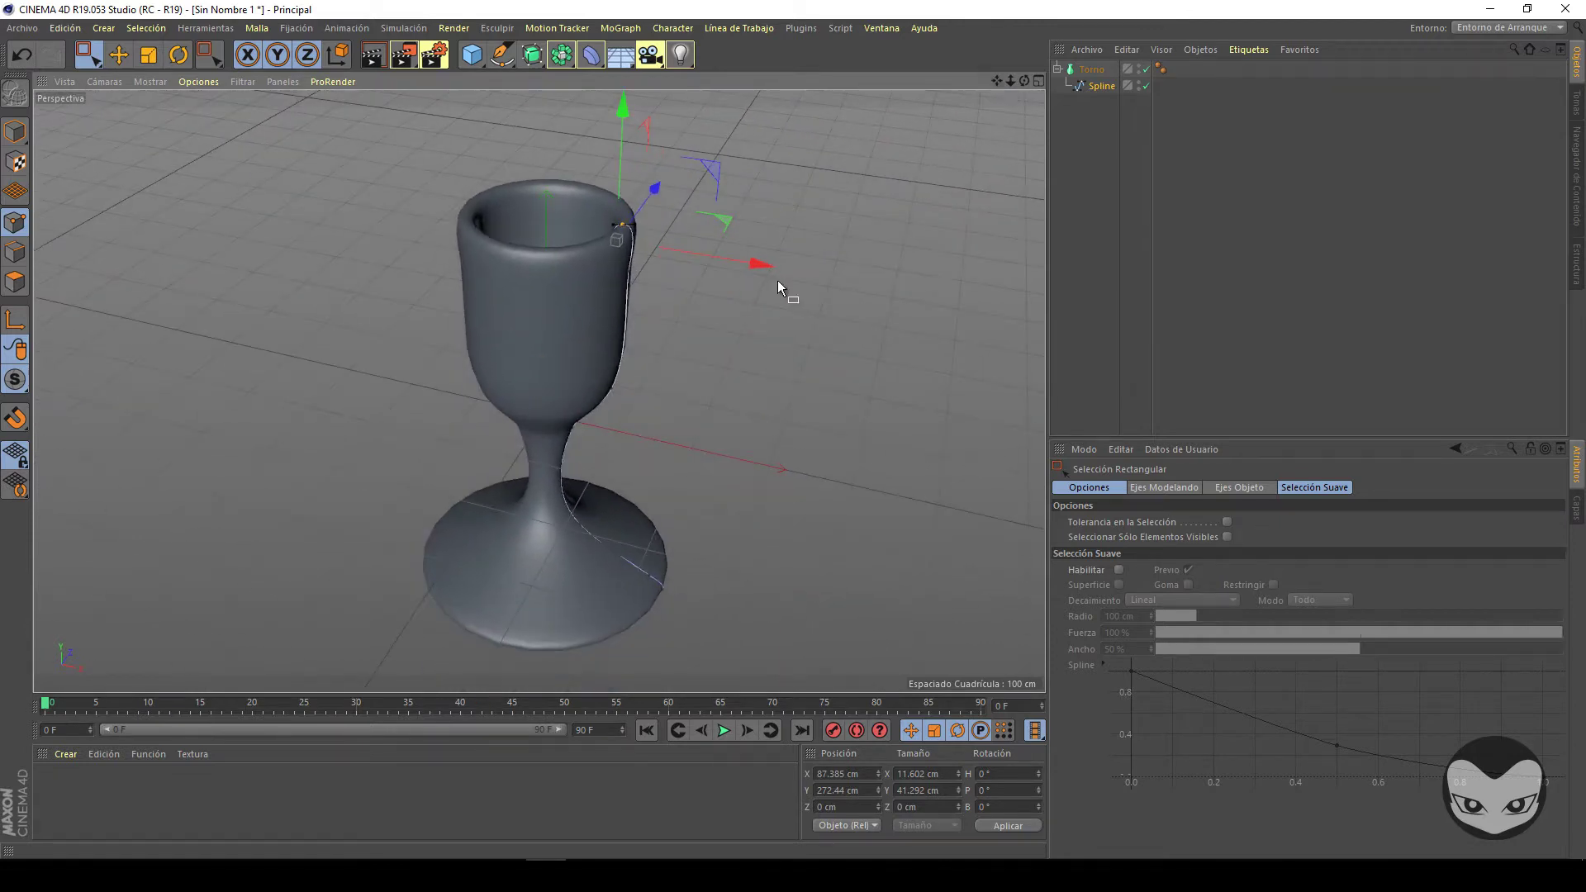
pyautogui.moveTo(646, 143); pyautogui.dragTo(794, 429)
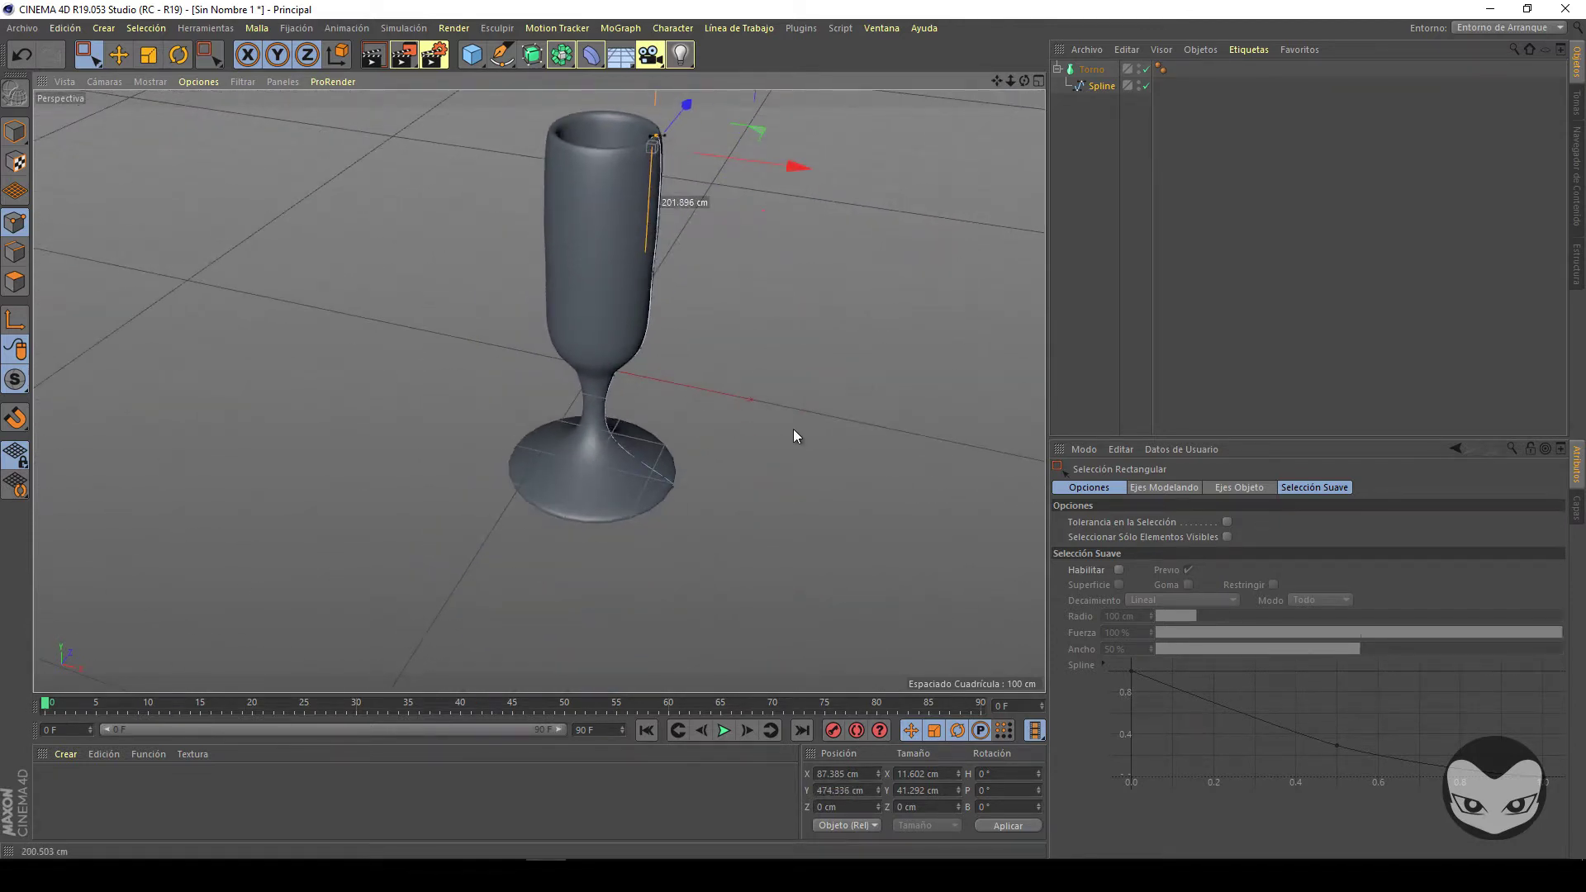
# Widen the bowl by moving its middle outer point to X about 131 cm and an outer rim point to X about 105 cm.
pyautogui.moveTo(649, 358); pyautogui.dragTo(624, 370)
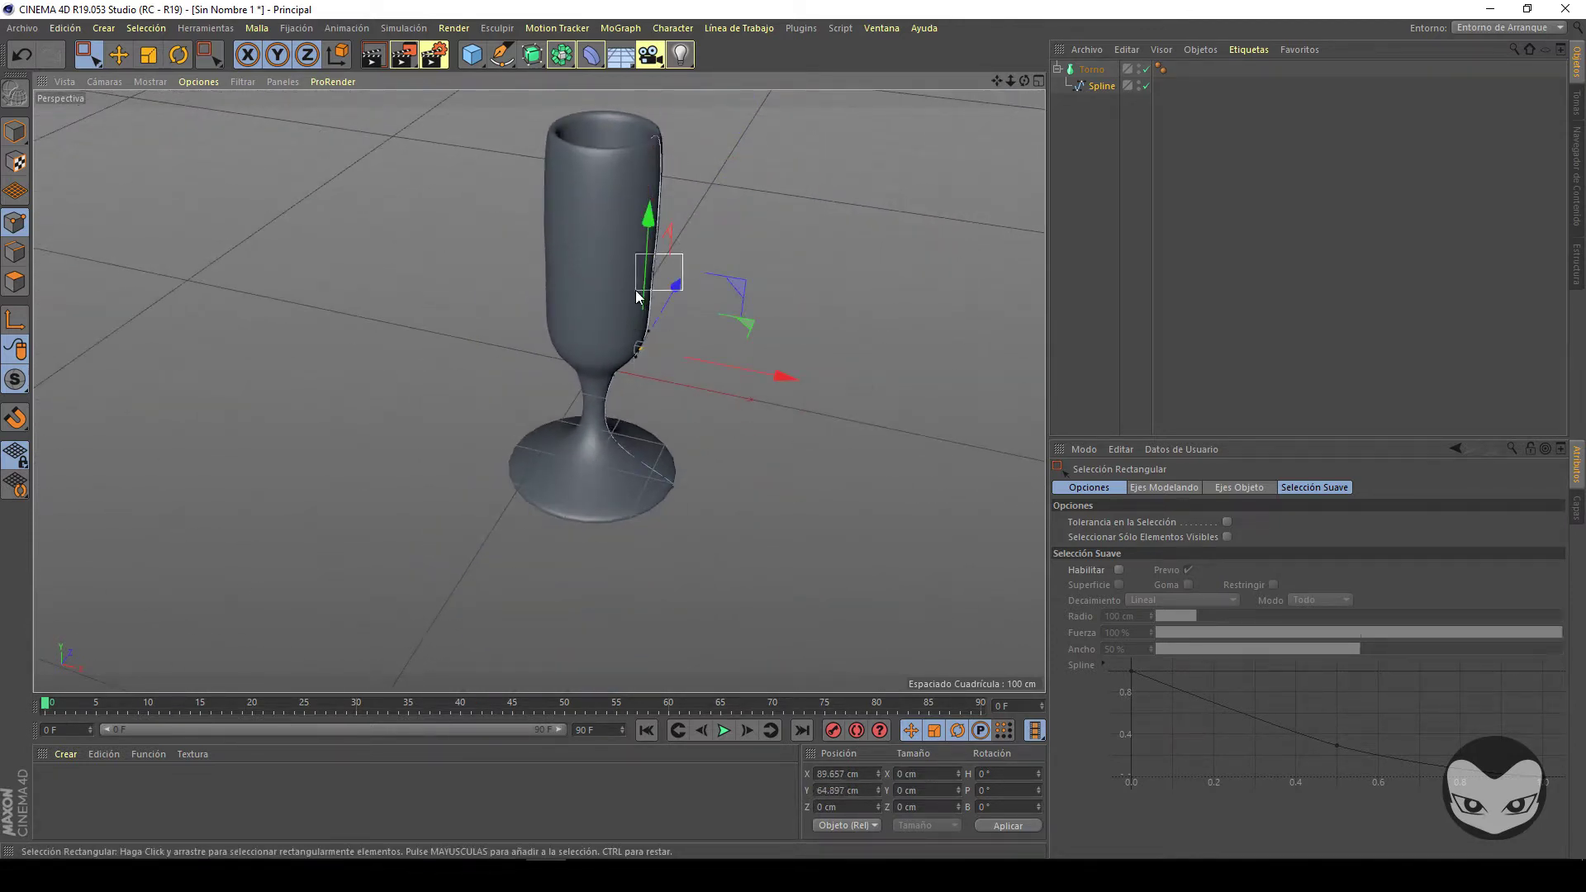
pyautogui.moveTo(636, 290); pyautogui.dragTo(722, 284)
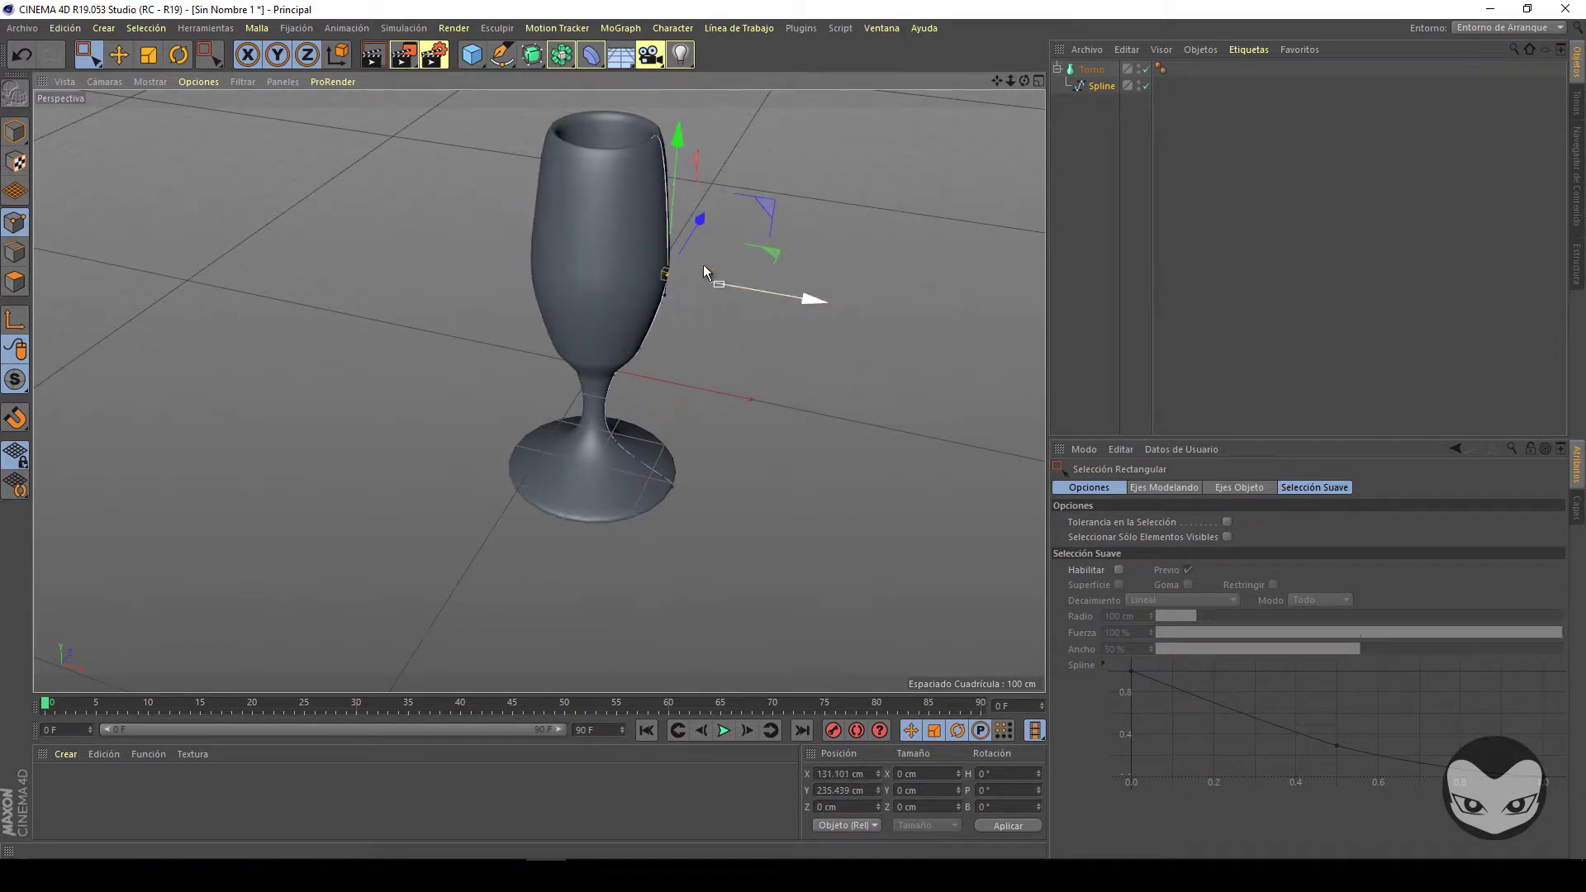
pyautogui.moveTo(785, 123); pyautogui.dragTo(746, 148)
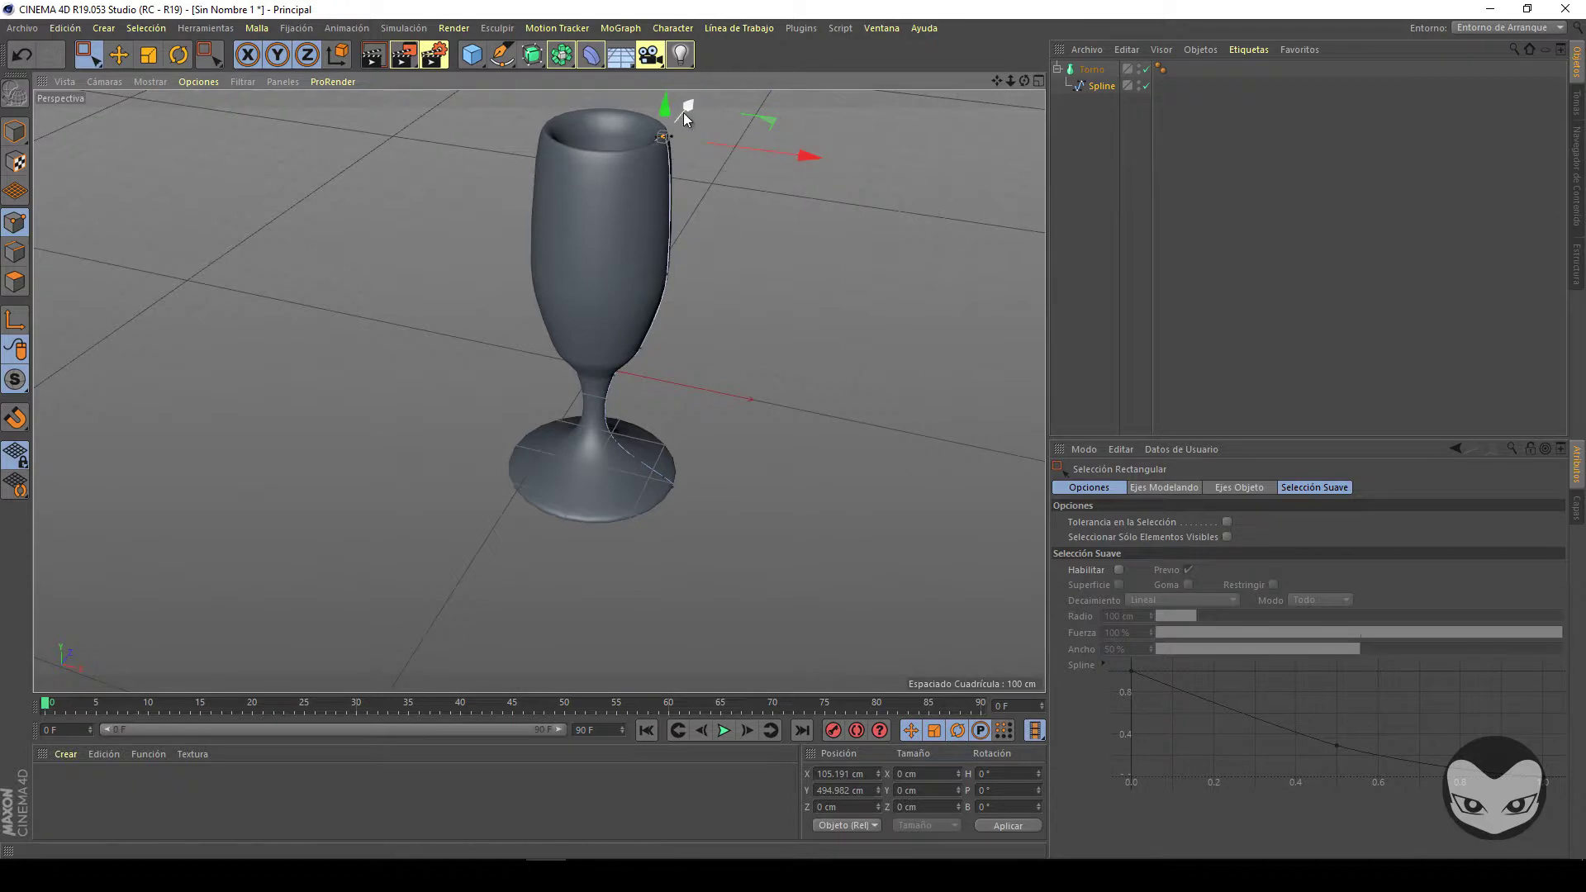
# Narrow the foot by moving its edge points inward to X about 130 cm, and select the point where the stem meets the foot.
pyautogui.moveTo(761, 427); pyautogui.dragTo(632, 538)
pyautogui.moveTo(725, 506); pyautogui.dragTo(741, 490)
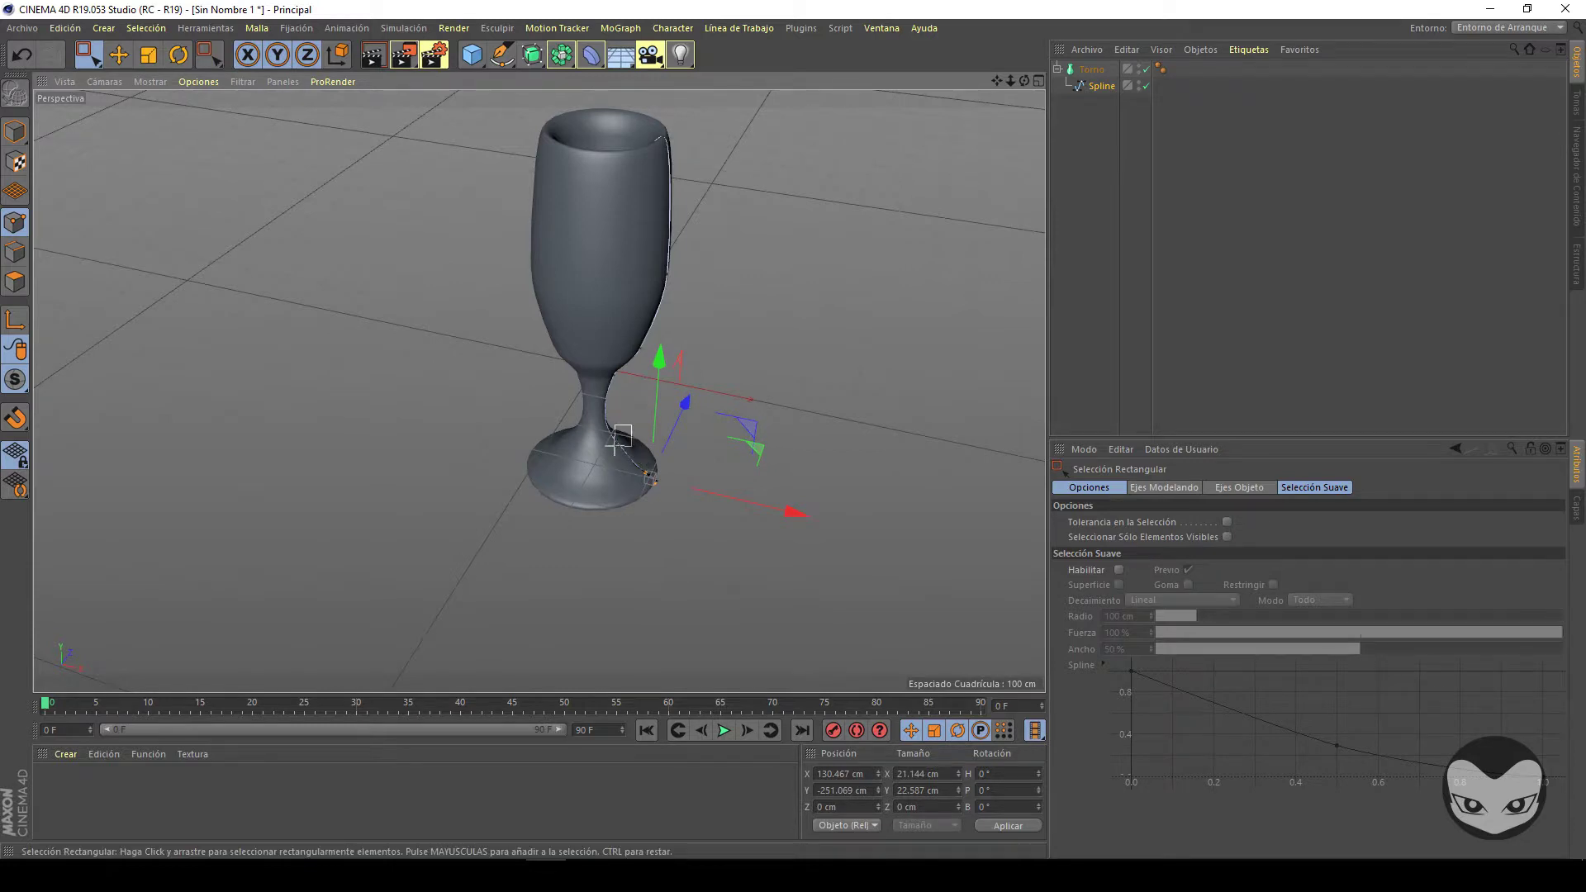
pyautogui.click(614, 444)
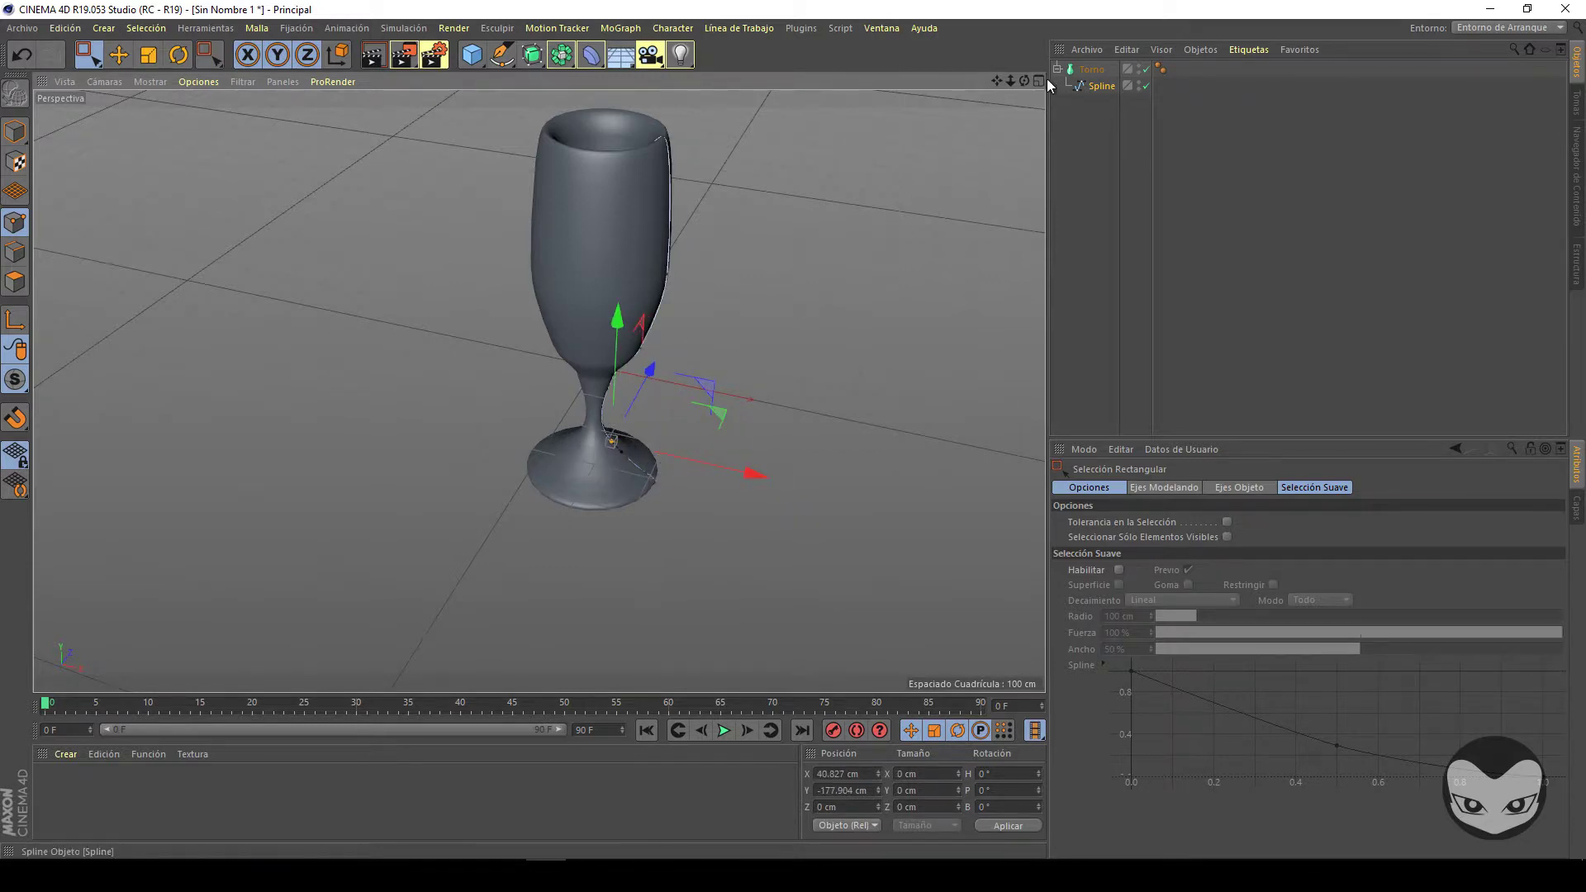
pyautogui.keyDown('alt'); pyautogui.moveTo(795, 430); pyautogui.dragTo(794, 430); pyautogui.keyUp('alt')
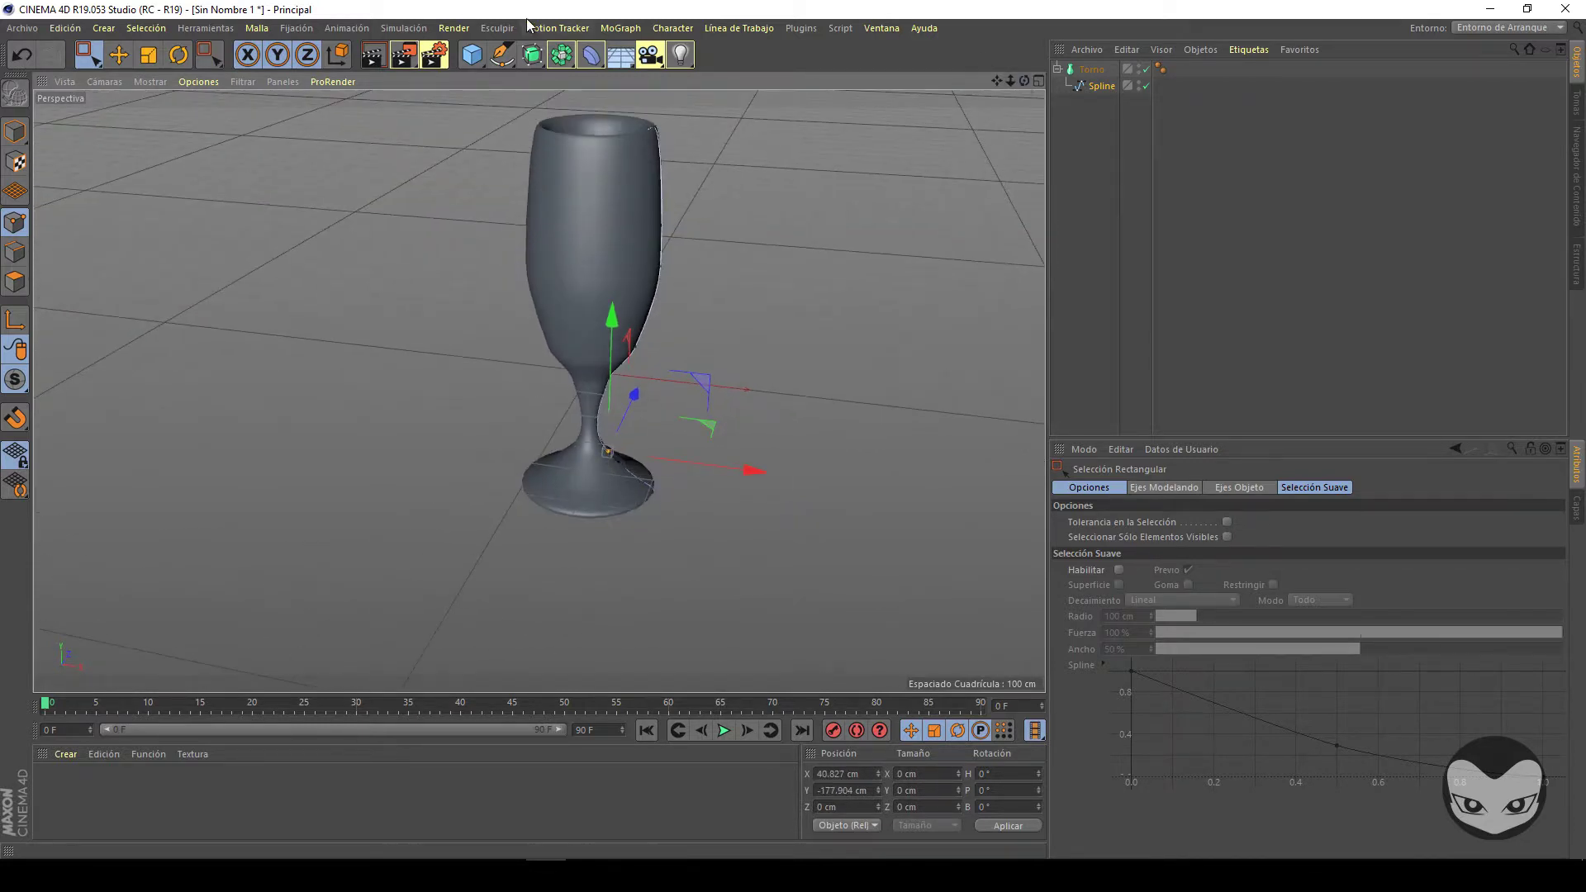
# Smooth the goblet's profile spline with the Suavizado Spline brush, from the rim down to the foot.
pyautogui.click(503, 56)
pyautogui.click(589, 137)
pyautogui.moveTo(606, 148)
pyautogui.mouseDown()
pyautogui.moveTo(659, 223)
pyautogui.moveTo(624, 457)
pyautogui.moveTo(733, 576)
pyautogui.mouseUp()
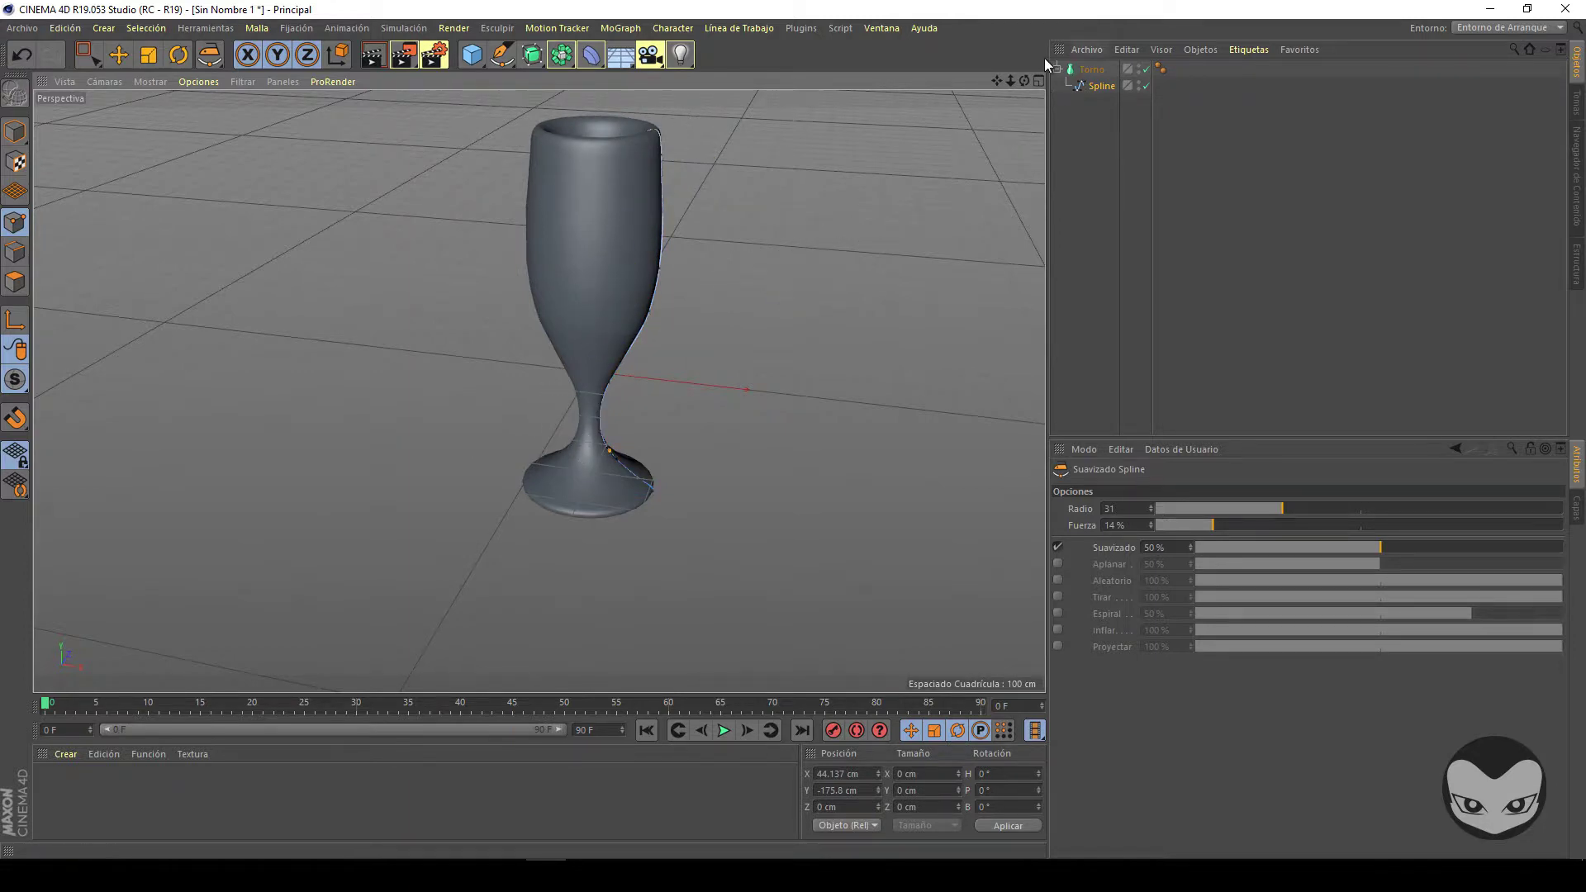
pyautogui.moveTo(1025, 80); pyautogui.dragTo(794, 429)
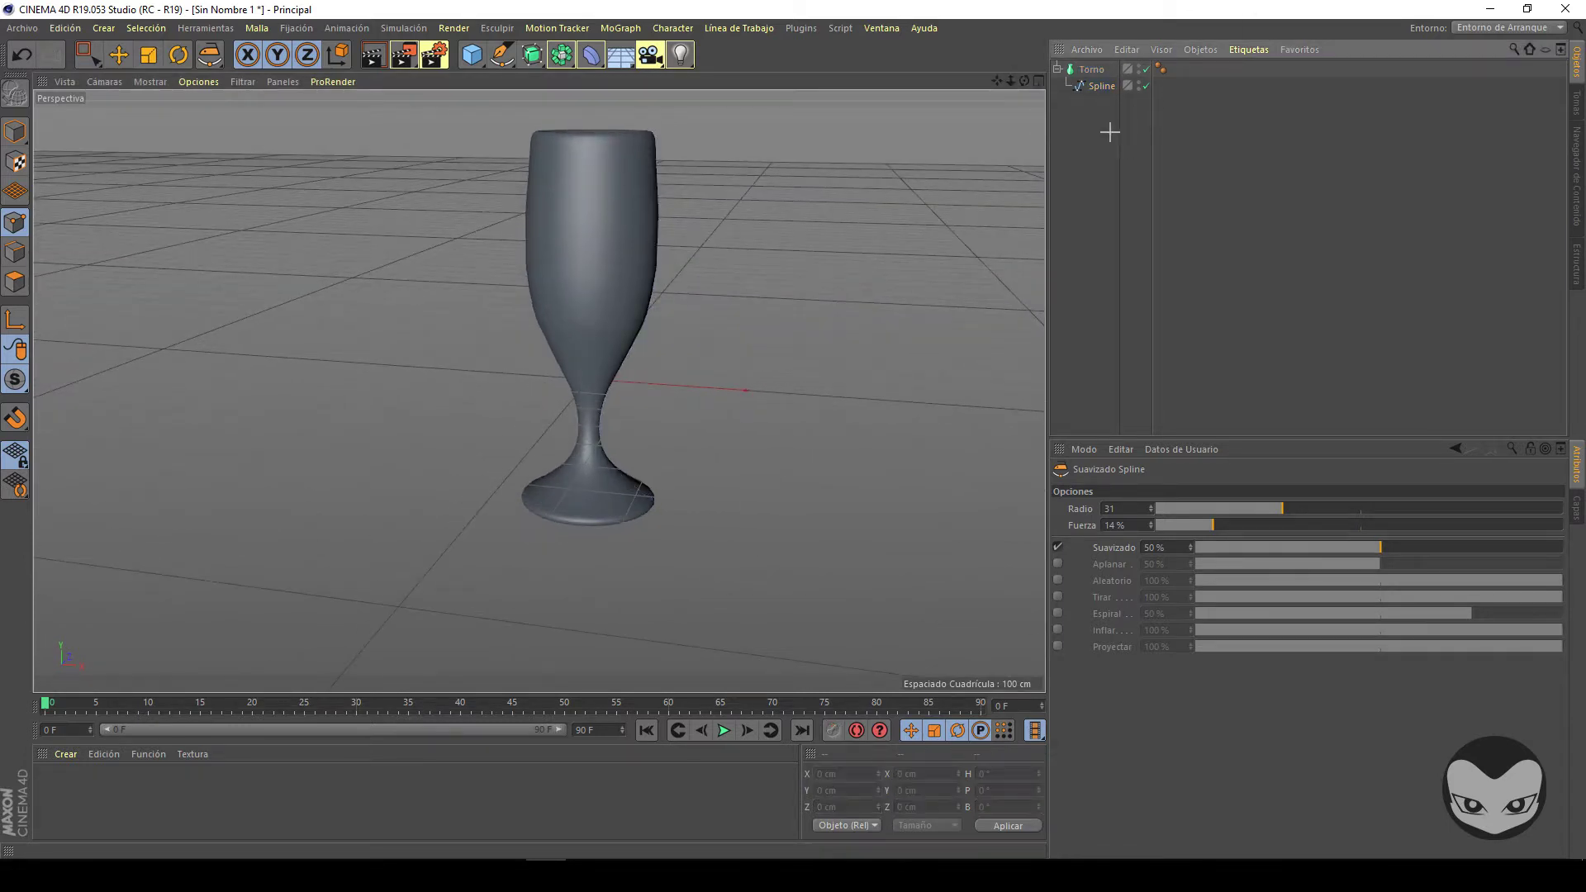
# Delete the Torno goblet with its spline and restore the default framing of the perspective view.
pyautogui.moveTo(1108, 131); pyautogui.dragTo(1038, 23)
pyautogui.press('Delete')
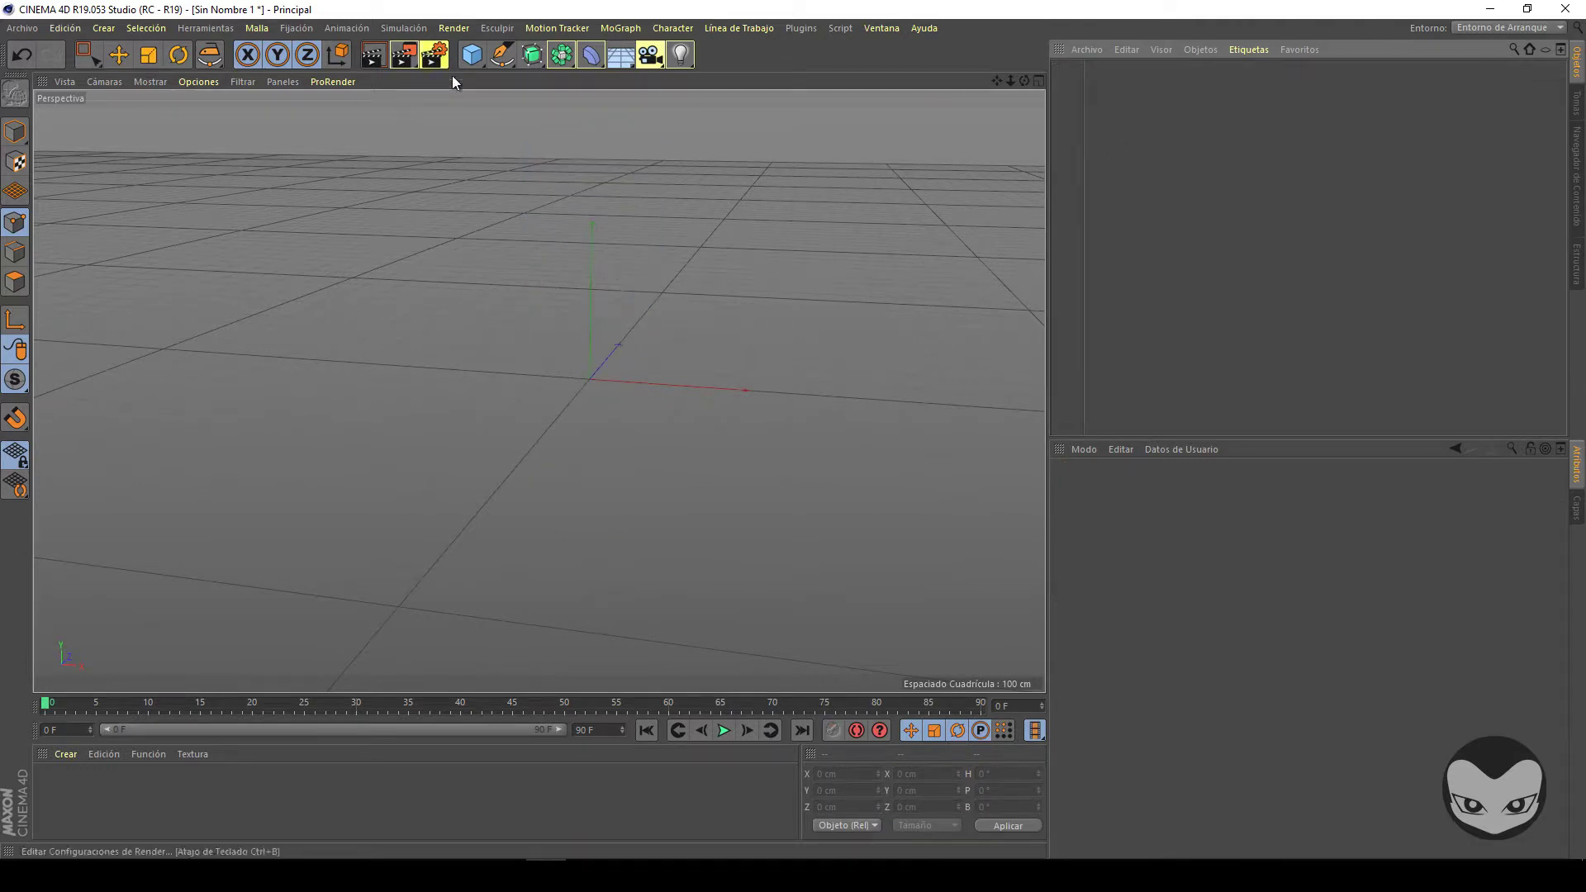
pyautogui.click(63, 82)
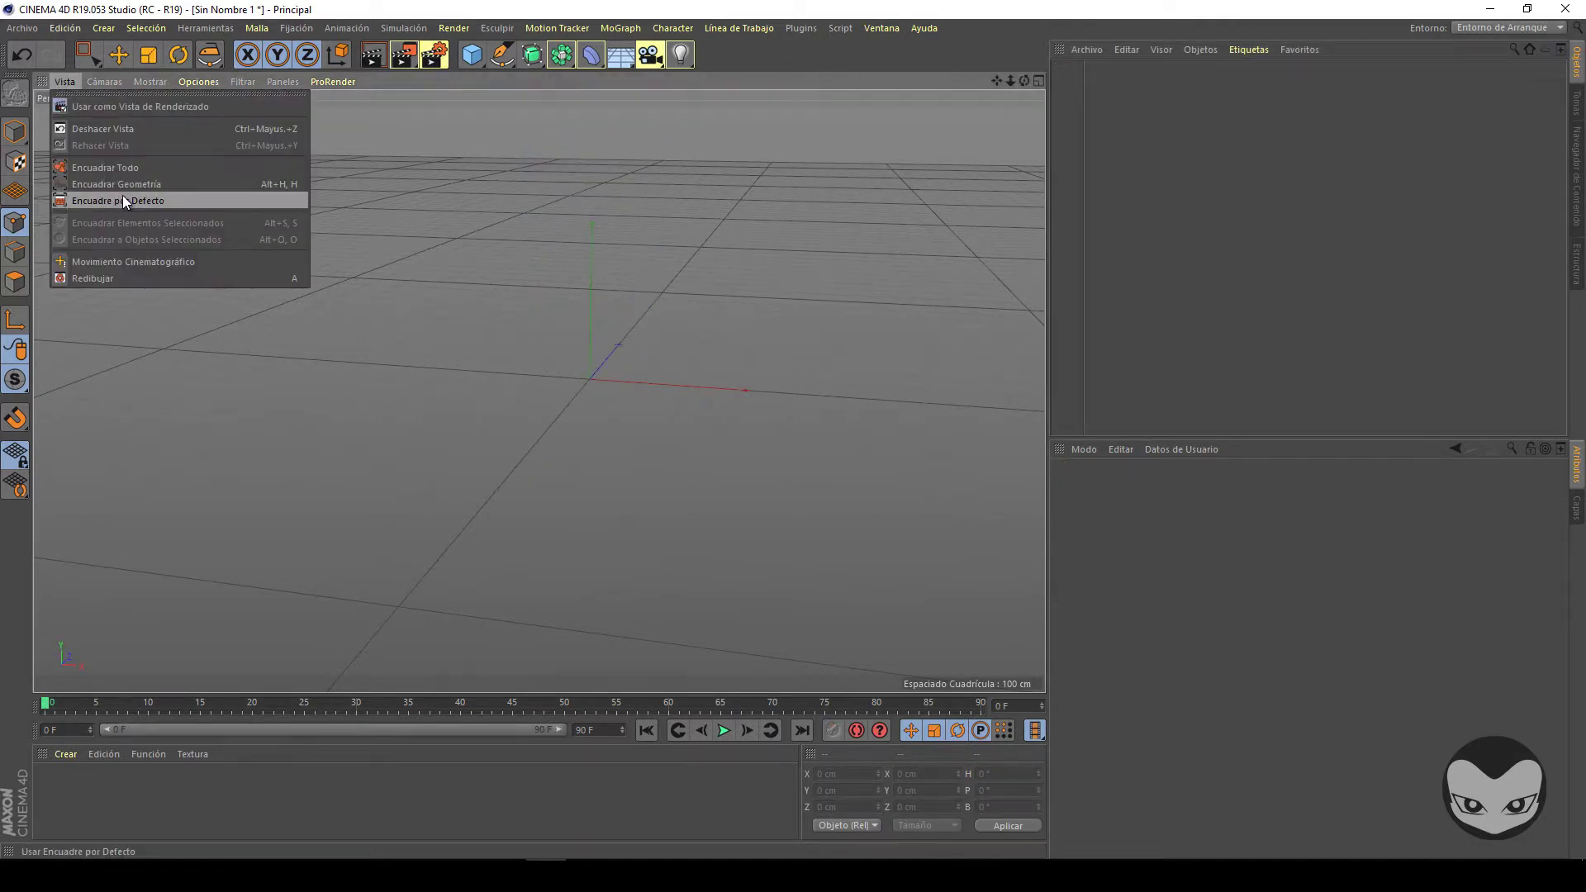
pyautogui.click(126, 195)
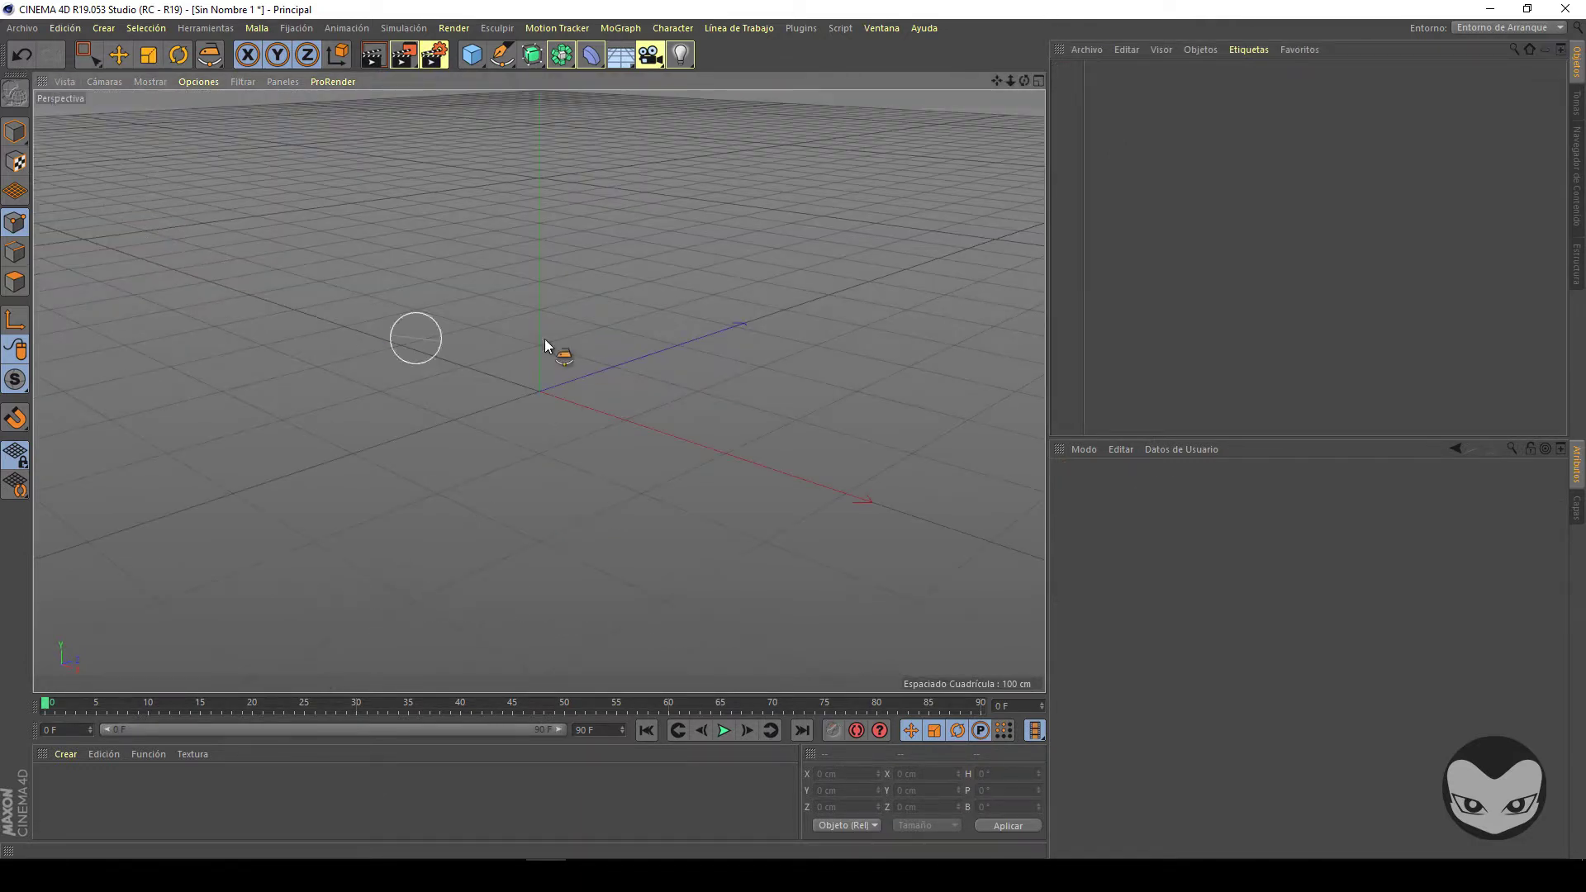
# Add a Forro generator to the empty scene.
pyautogui.click(504, 56)
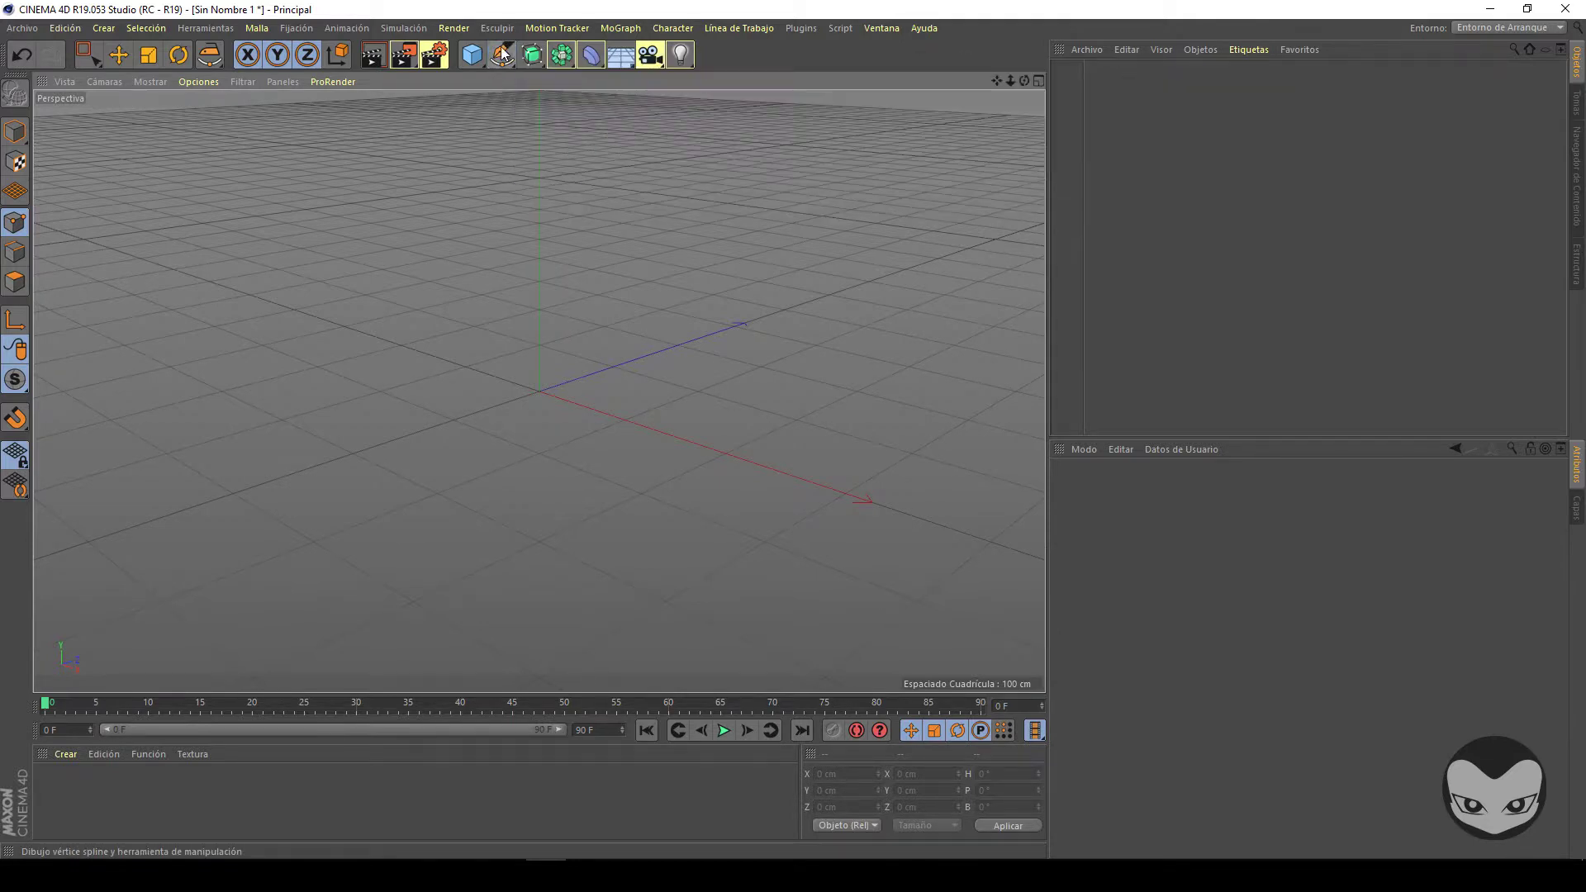
pyautogui.click(532, 55)
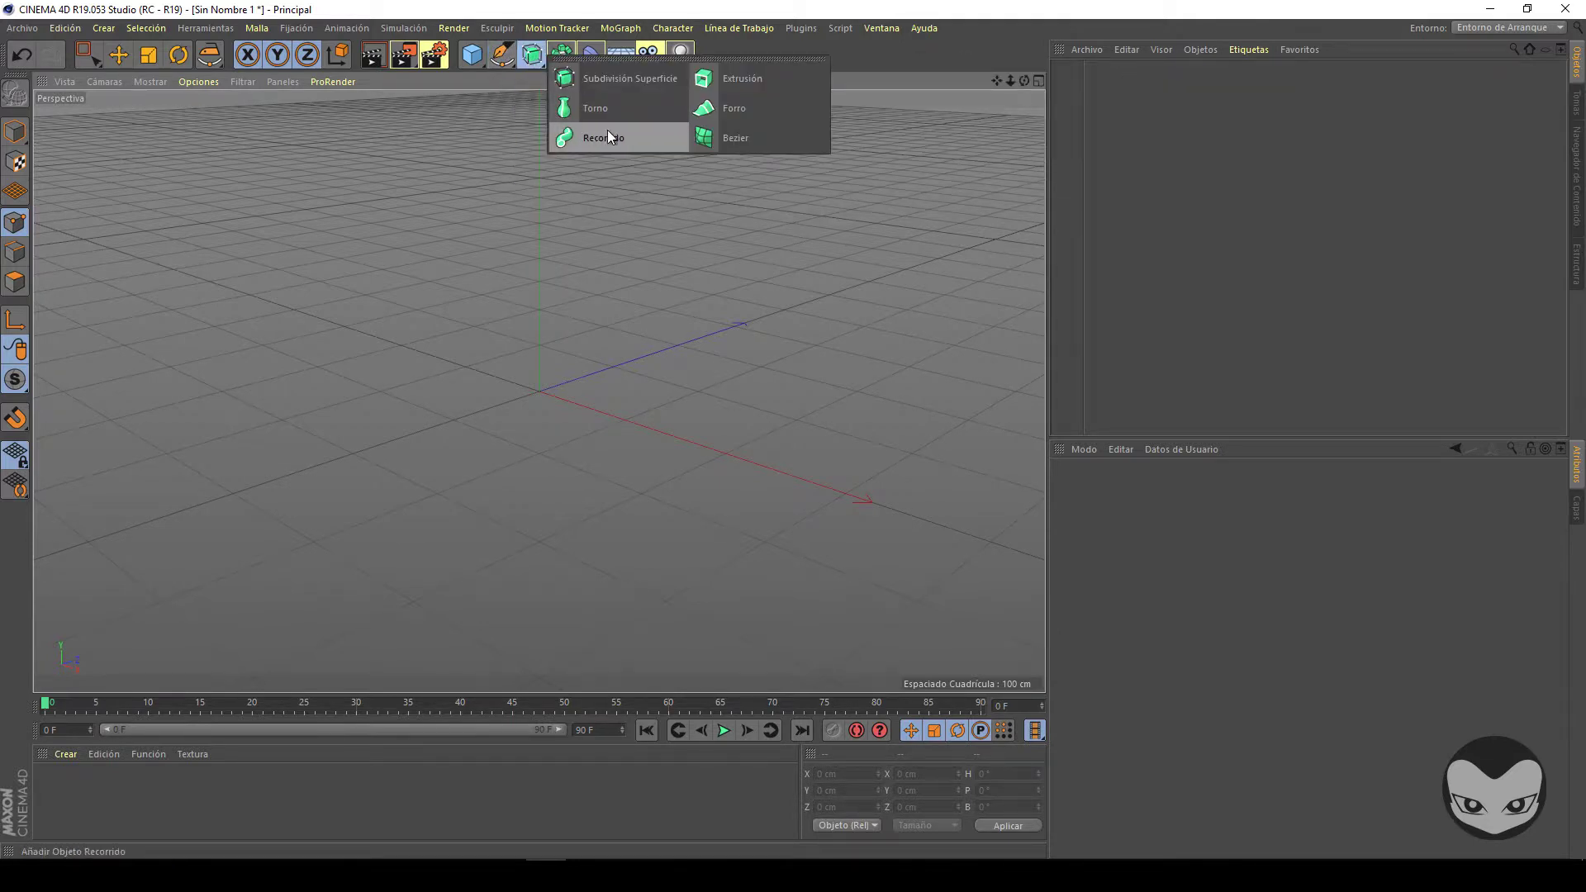
pyautogui.click(732, 108)
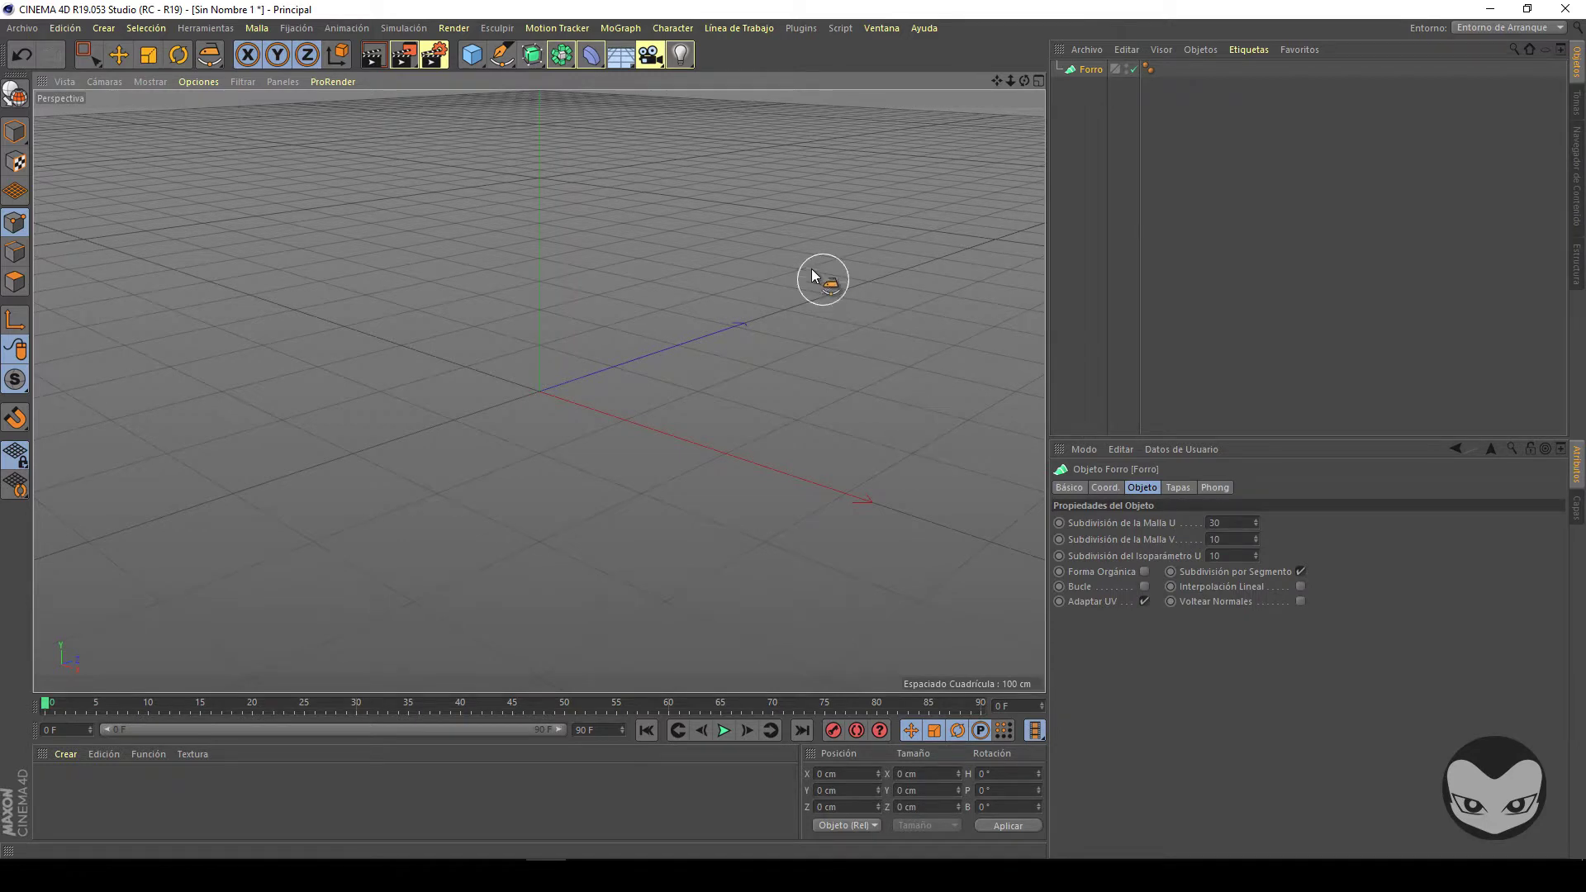
# Add a Círculo spline and move it toward the viewer along Z, and add an Estrella spline at the origin.
pyautogui.click(502, 60)
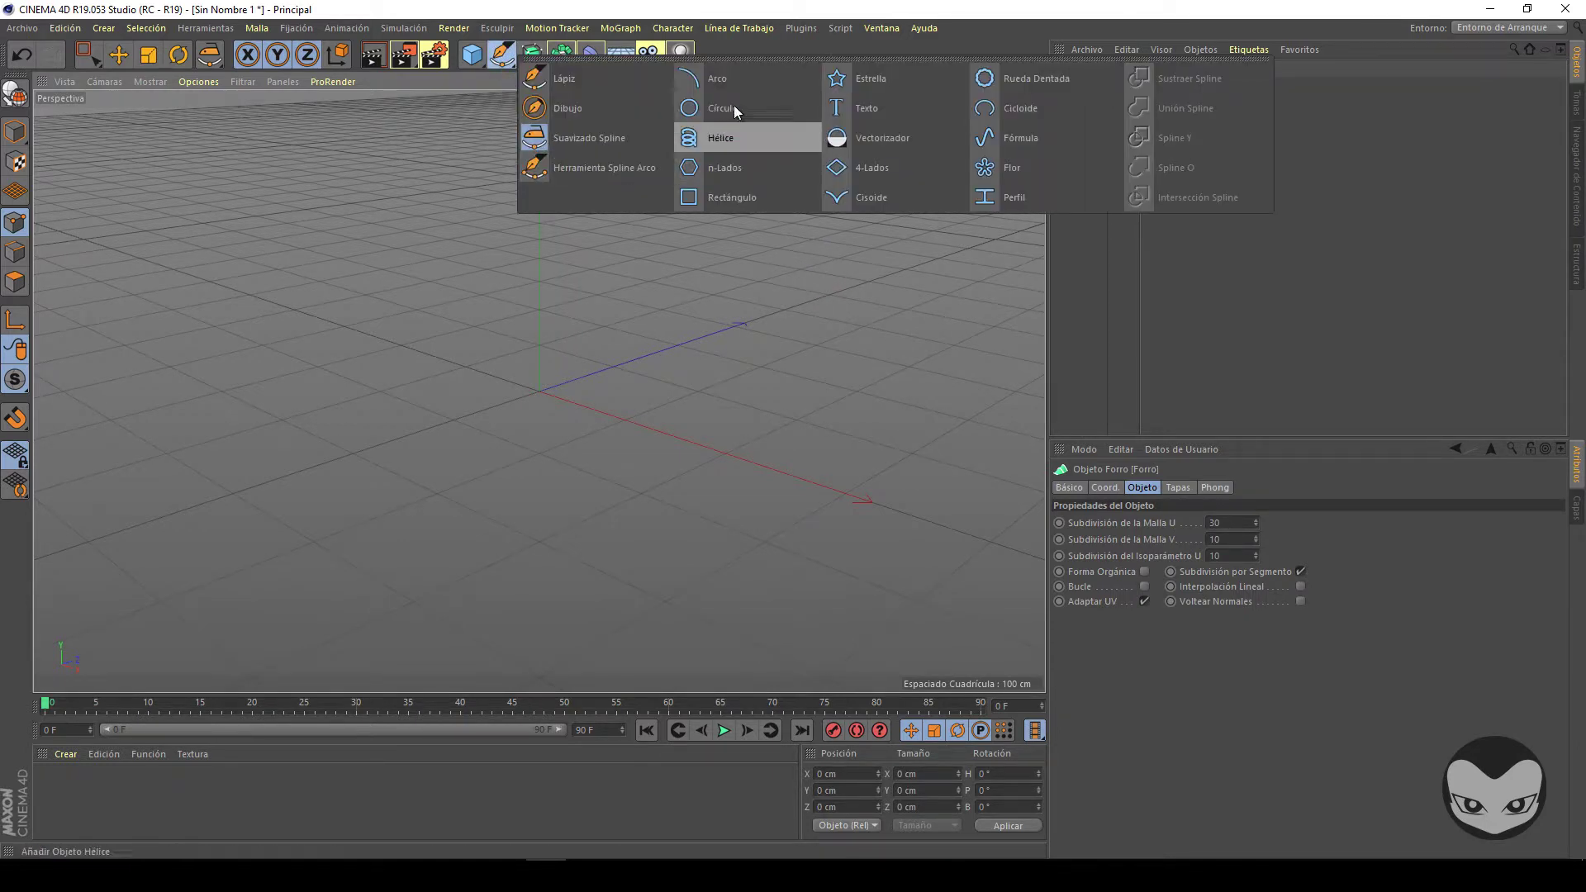
pyautogui.click(709, 133)
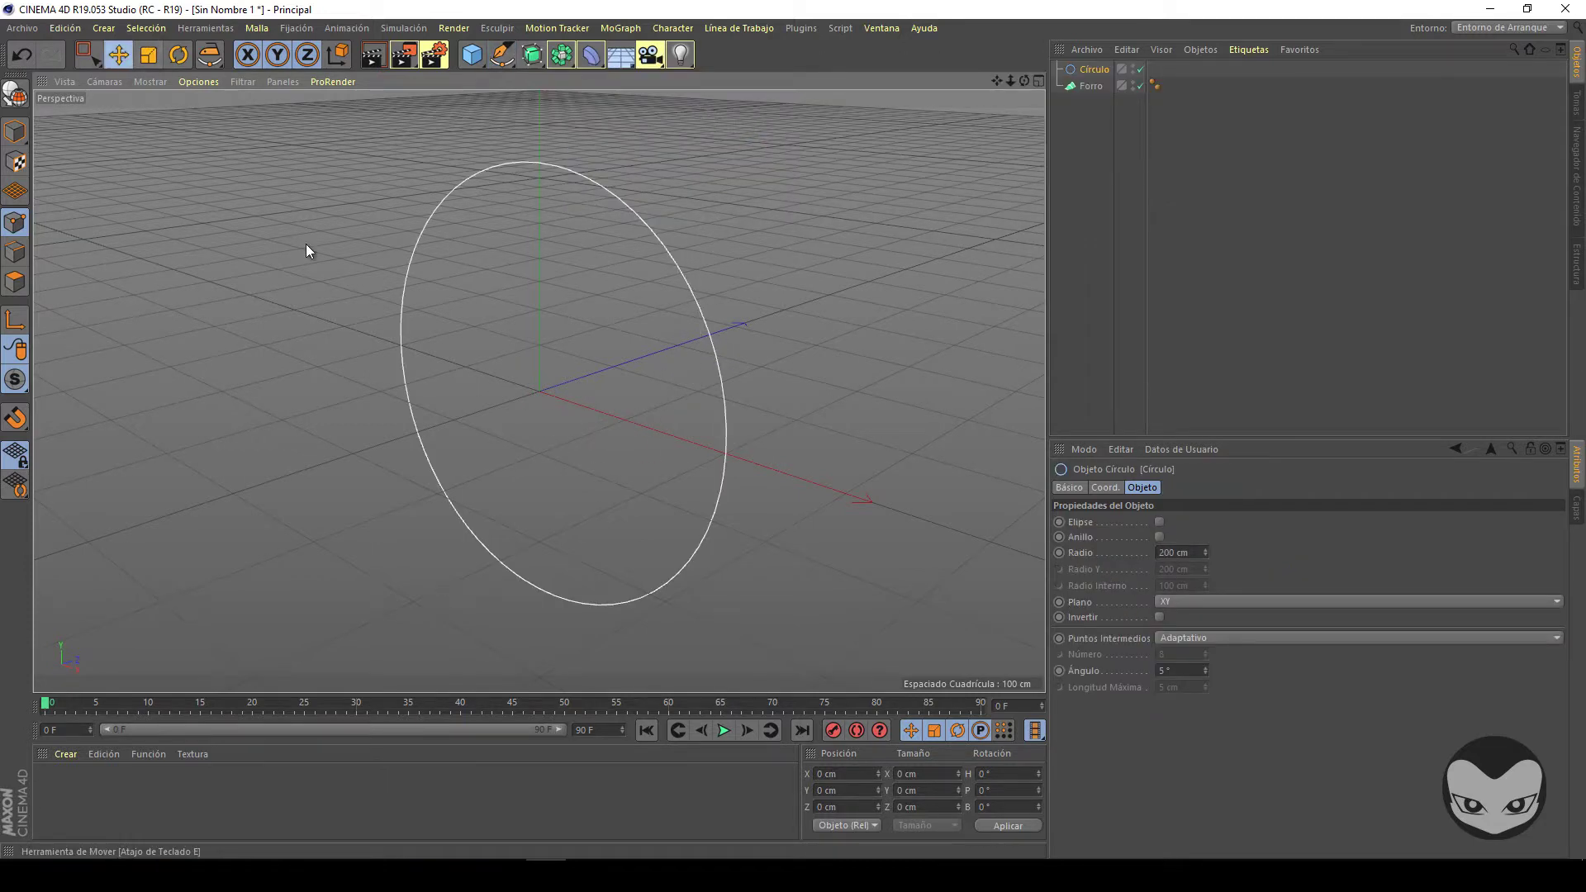
pyautogui.press('e')
pyautogui.moveTo(569, 415); pyautogui.dragTo(395, 456)
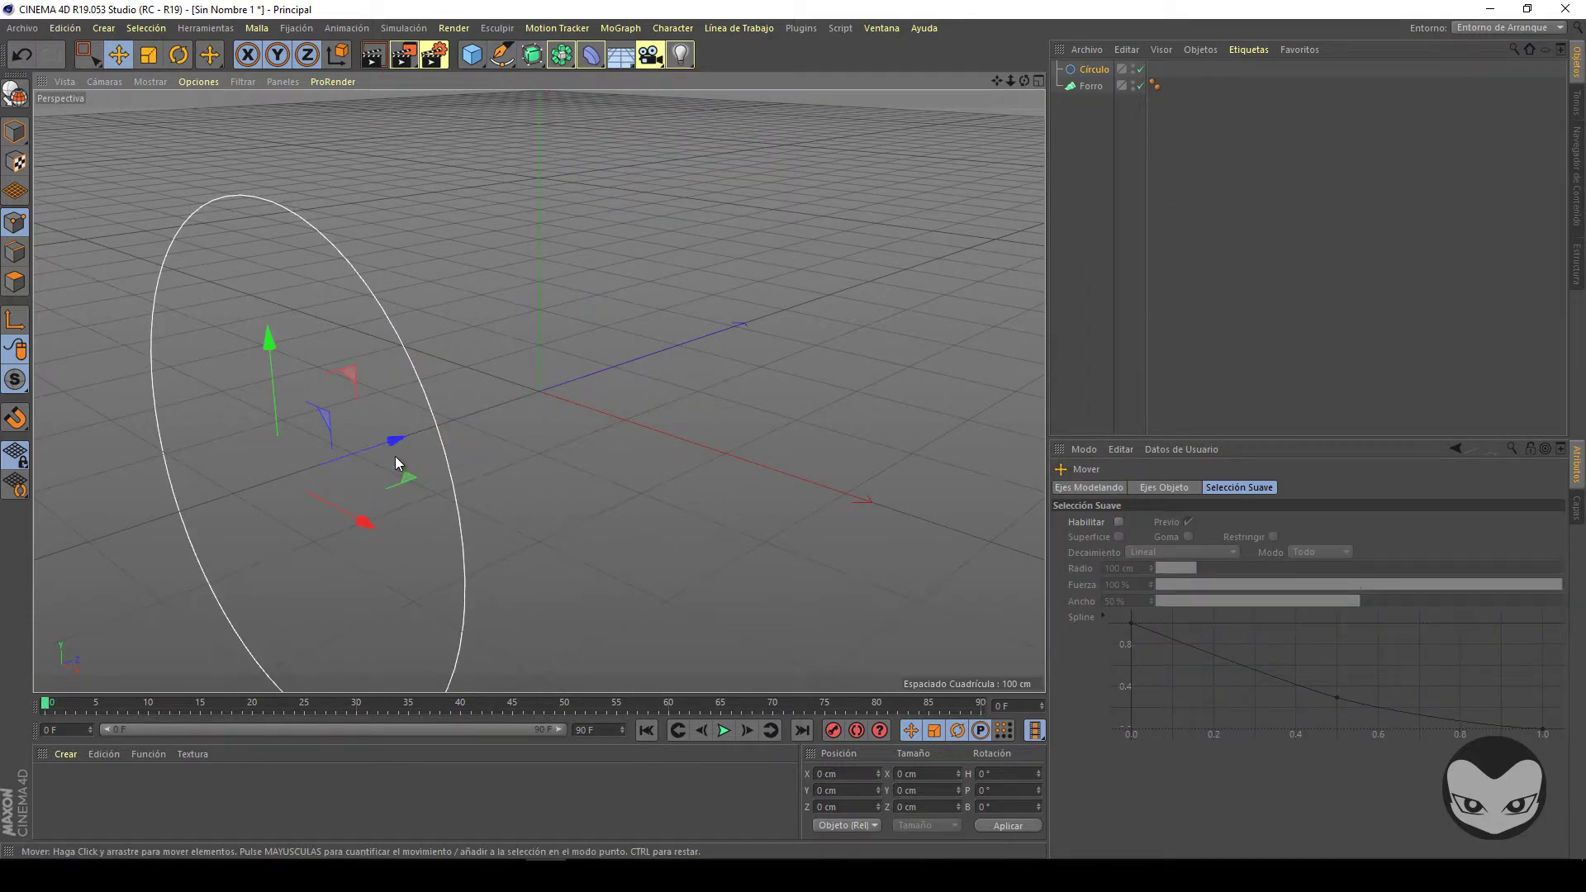
pyautogui.click(505, 60)
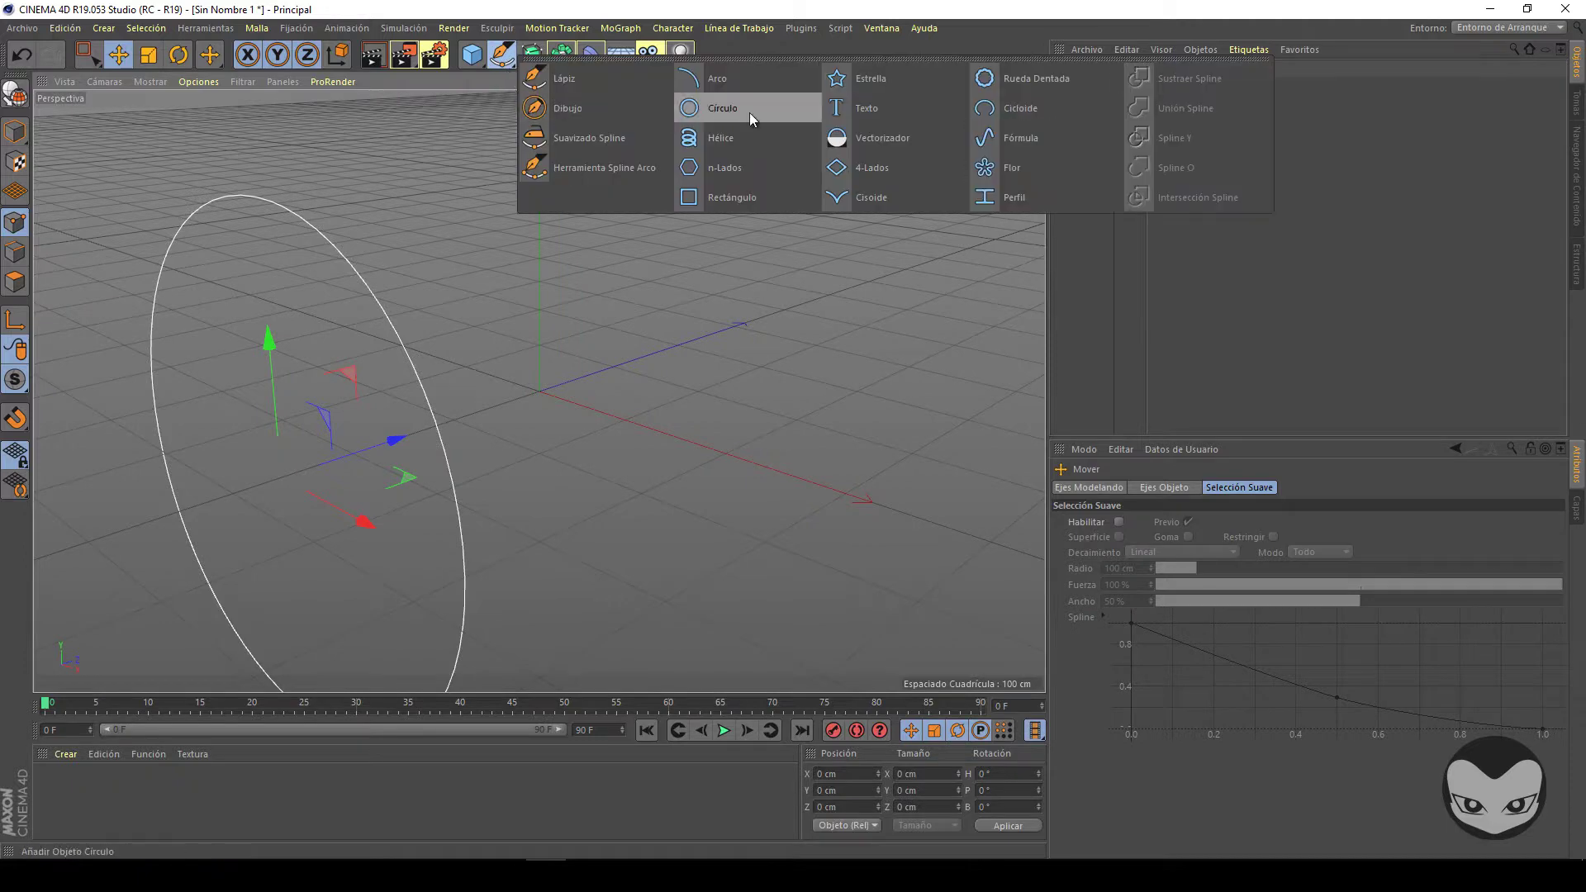
pyautogui.click(928, 73)
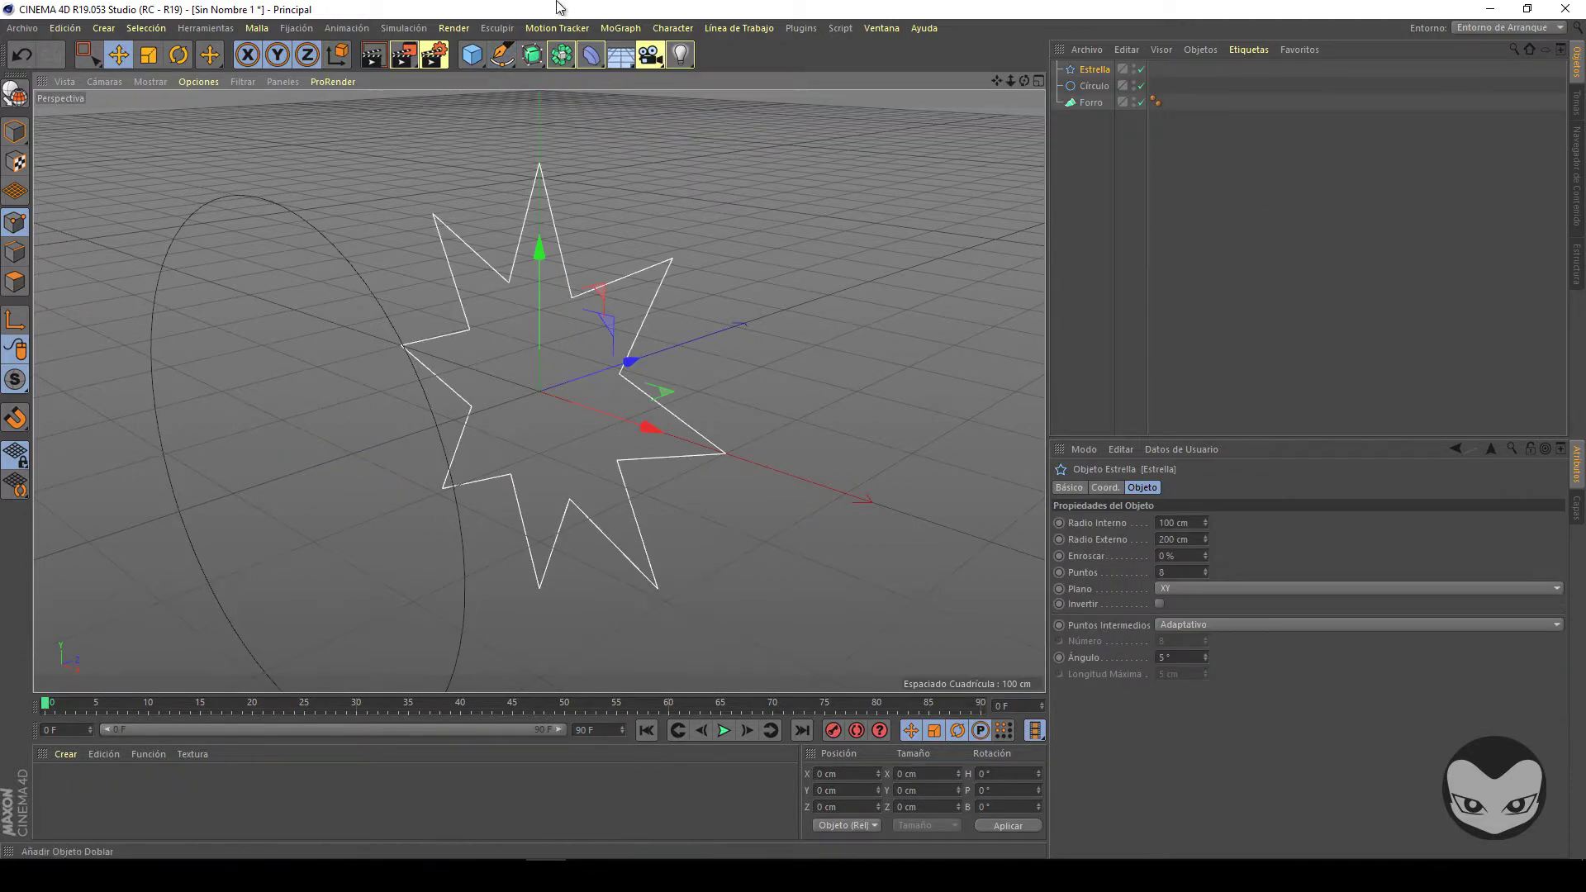
pyautogui.click(501, 56)
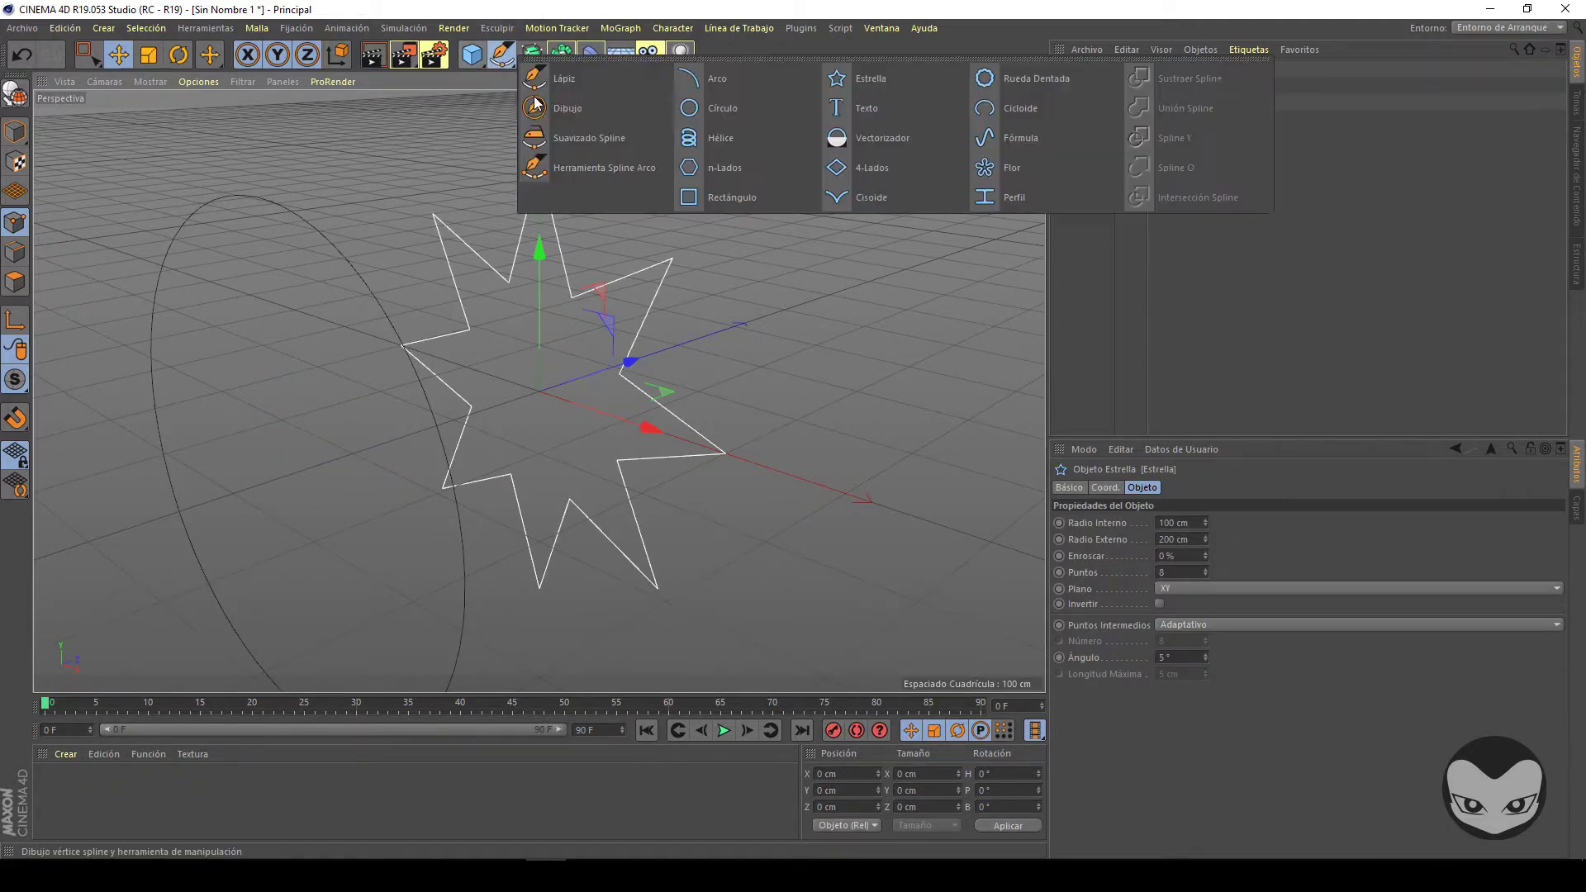
pyautogui.click(1033, 78)
pyautogui.moveTo(588, 380); pyautogui.dragTo(797, 304)
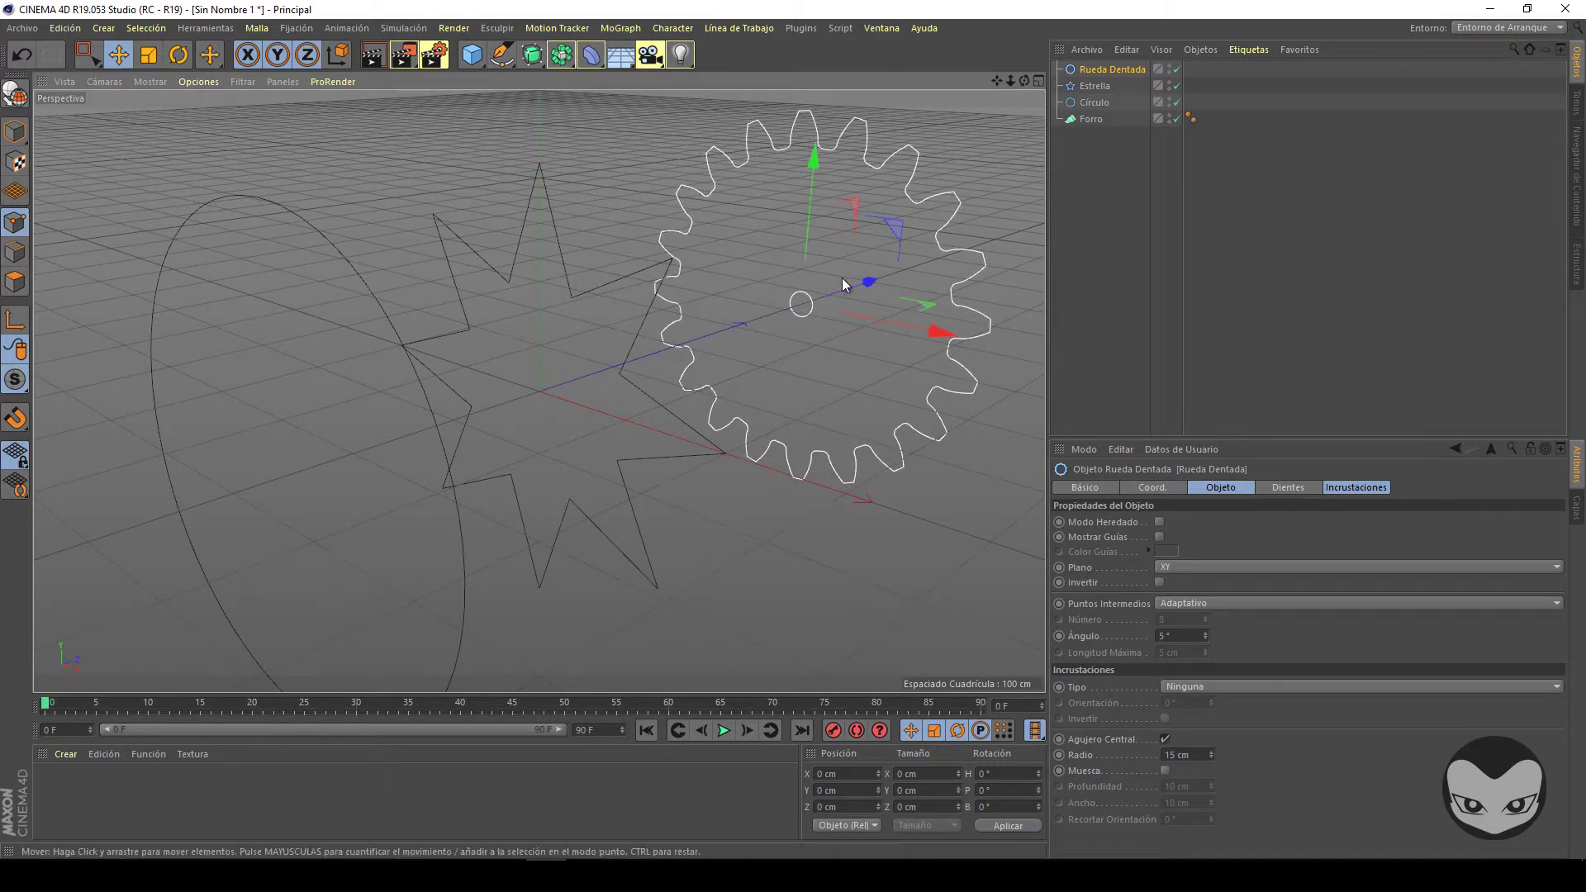
pyautogui.press('Delete')
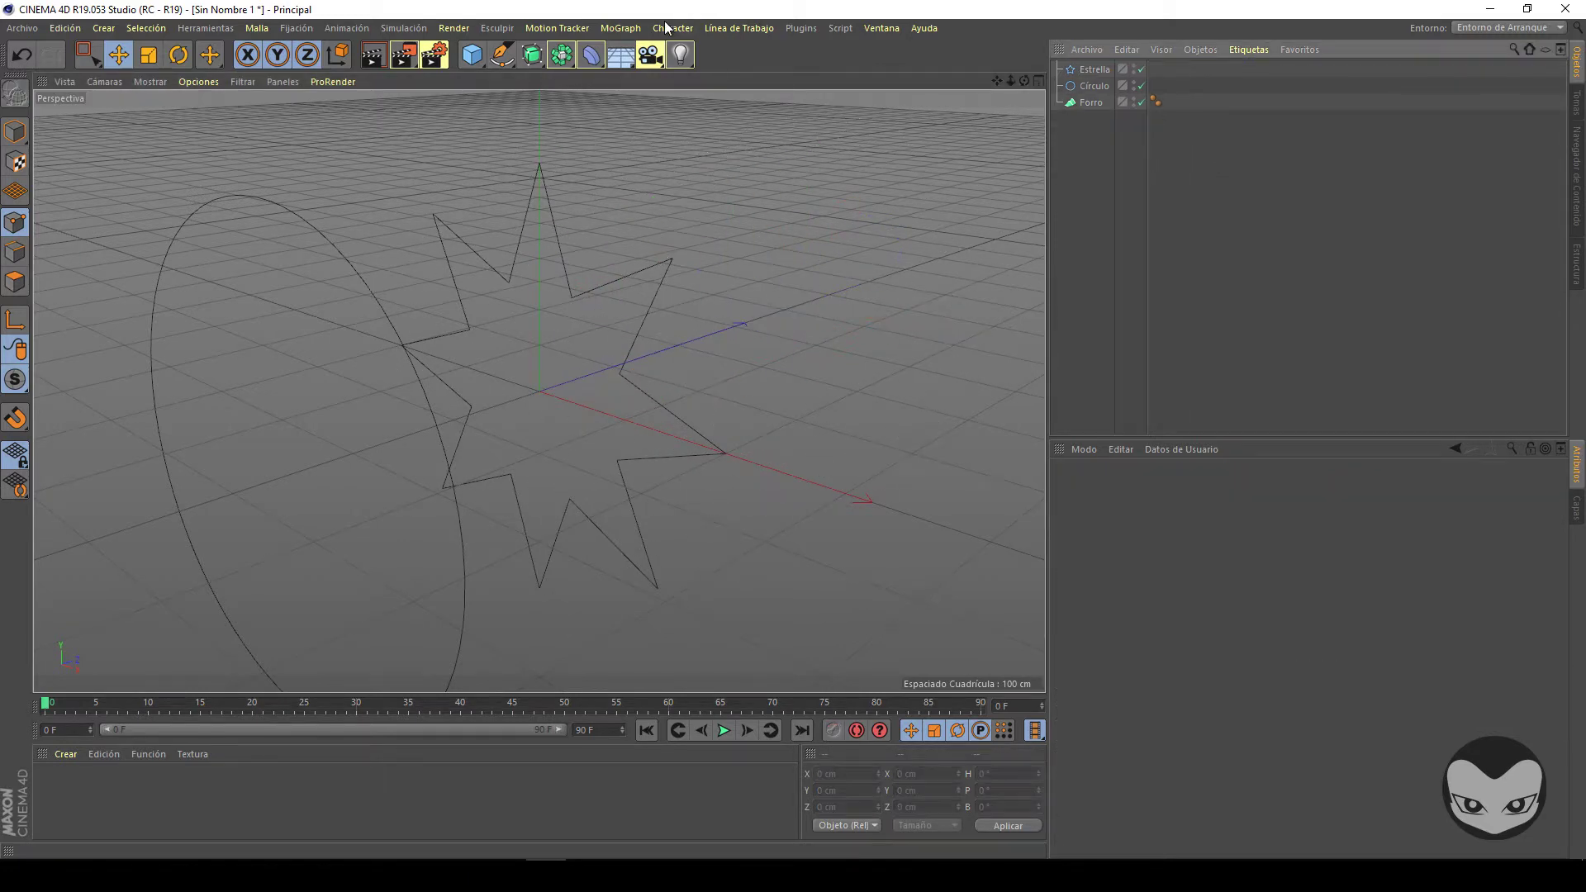
# Add a Rectángulo spline and move it back along Z behind the star.
pyautogui.click(507, 58)
pyautogui.click(765, 195)
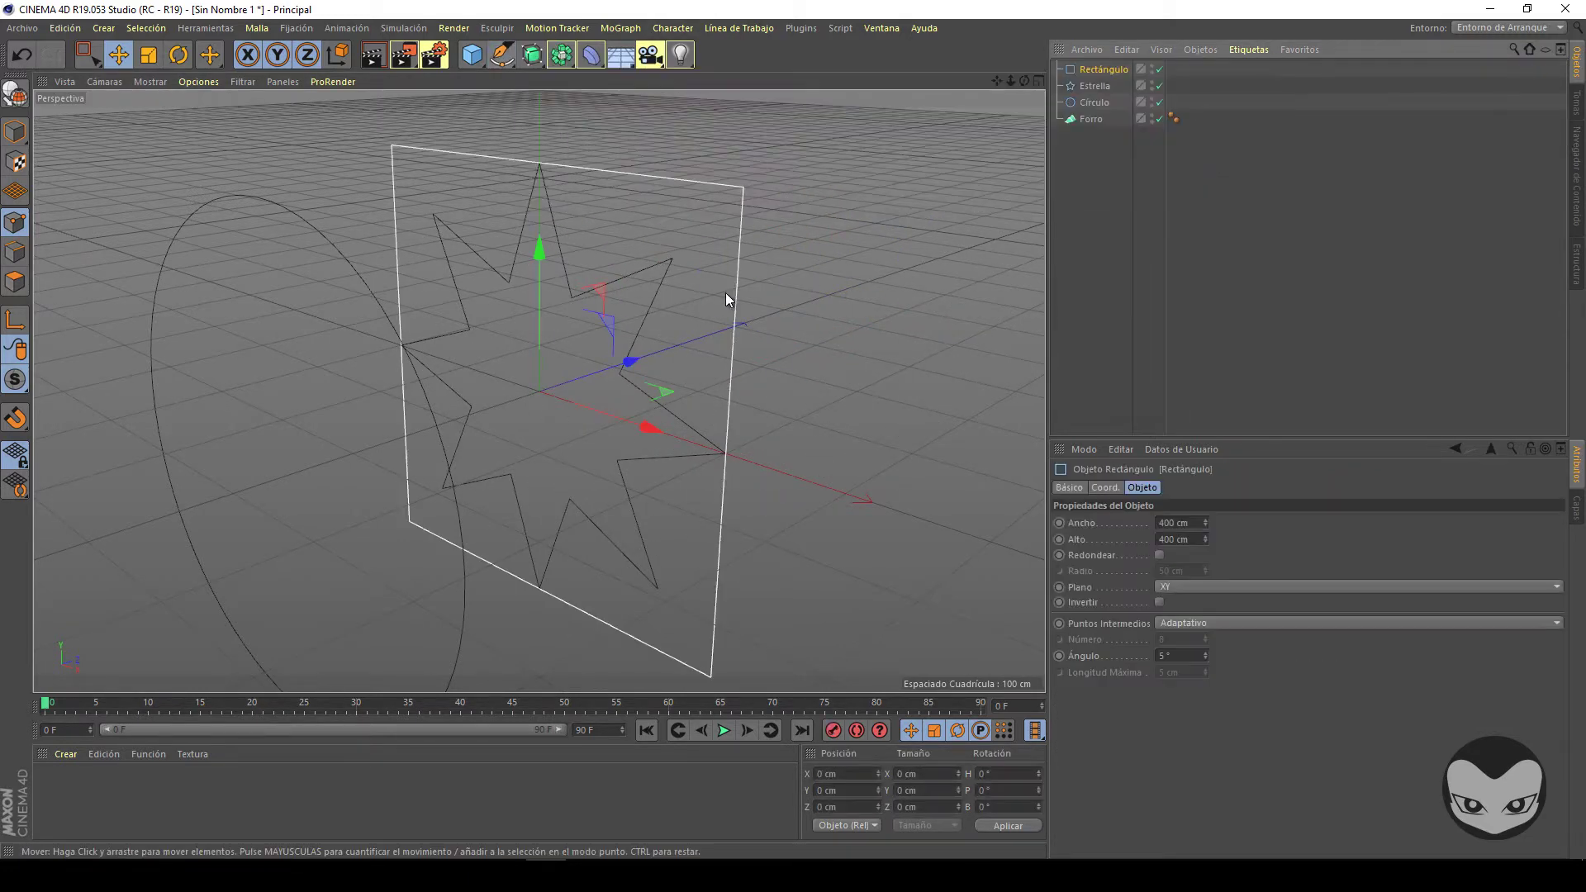
pyautogui.moveTo(576, 378); pyautogui.dragTo(944, 304)
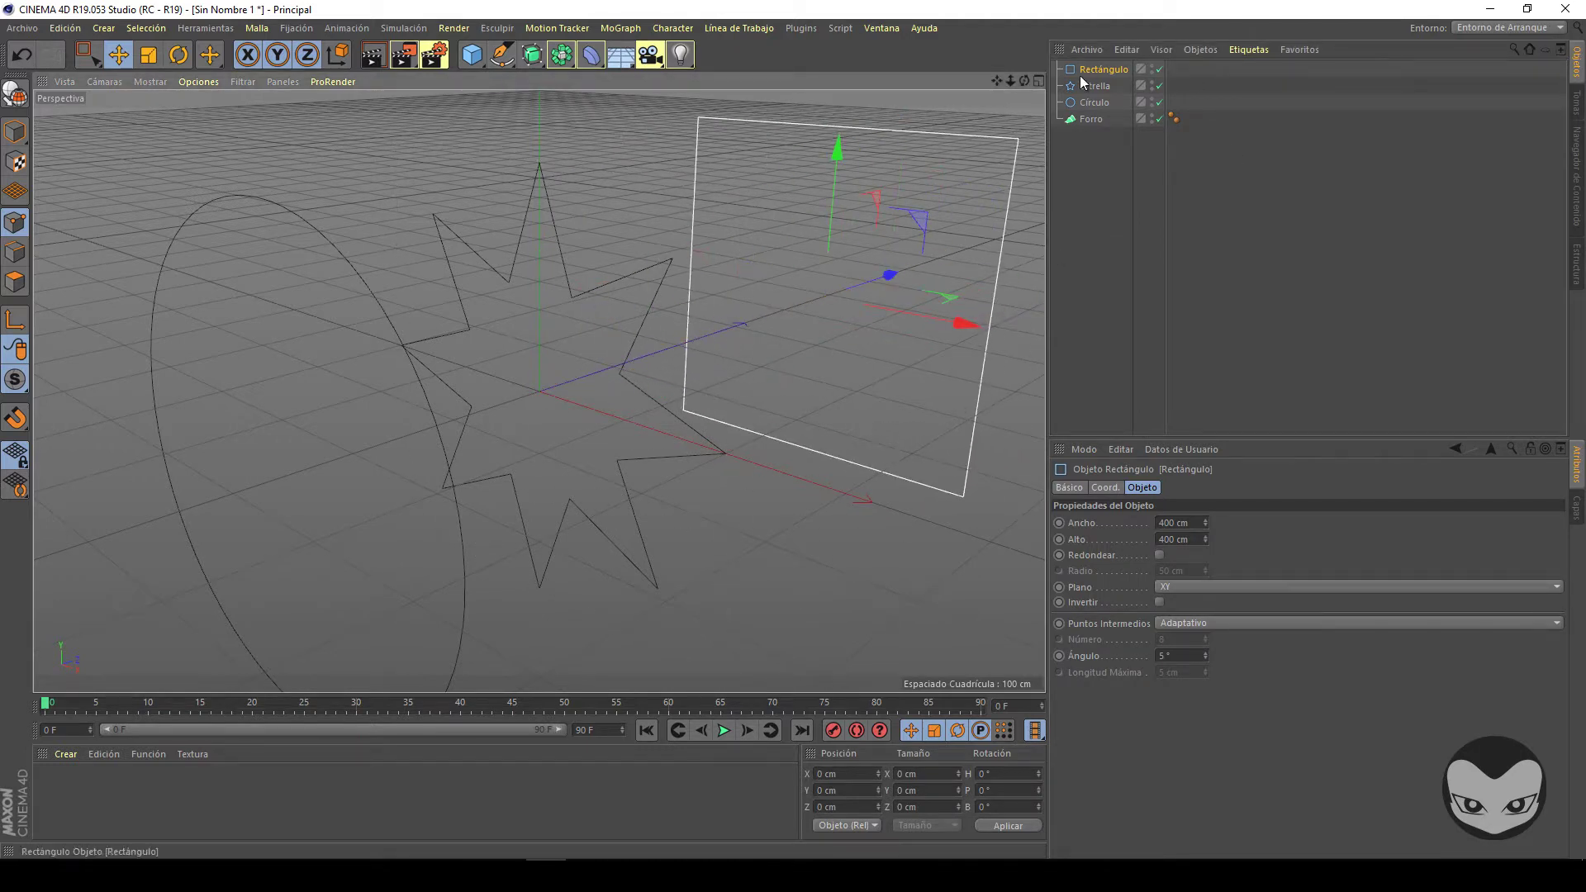
# Nest the Rectángulo, Estrella and Círculo splines inside the Forro generator to loft a solid through them.
pyautogui.click(1090, 120)
pyautogui.click(1093, 103)
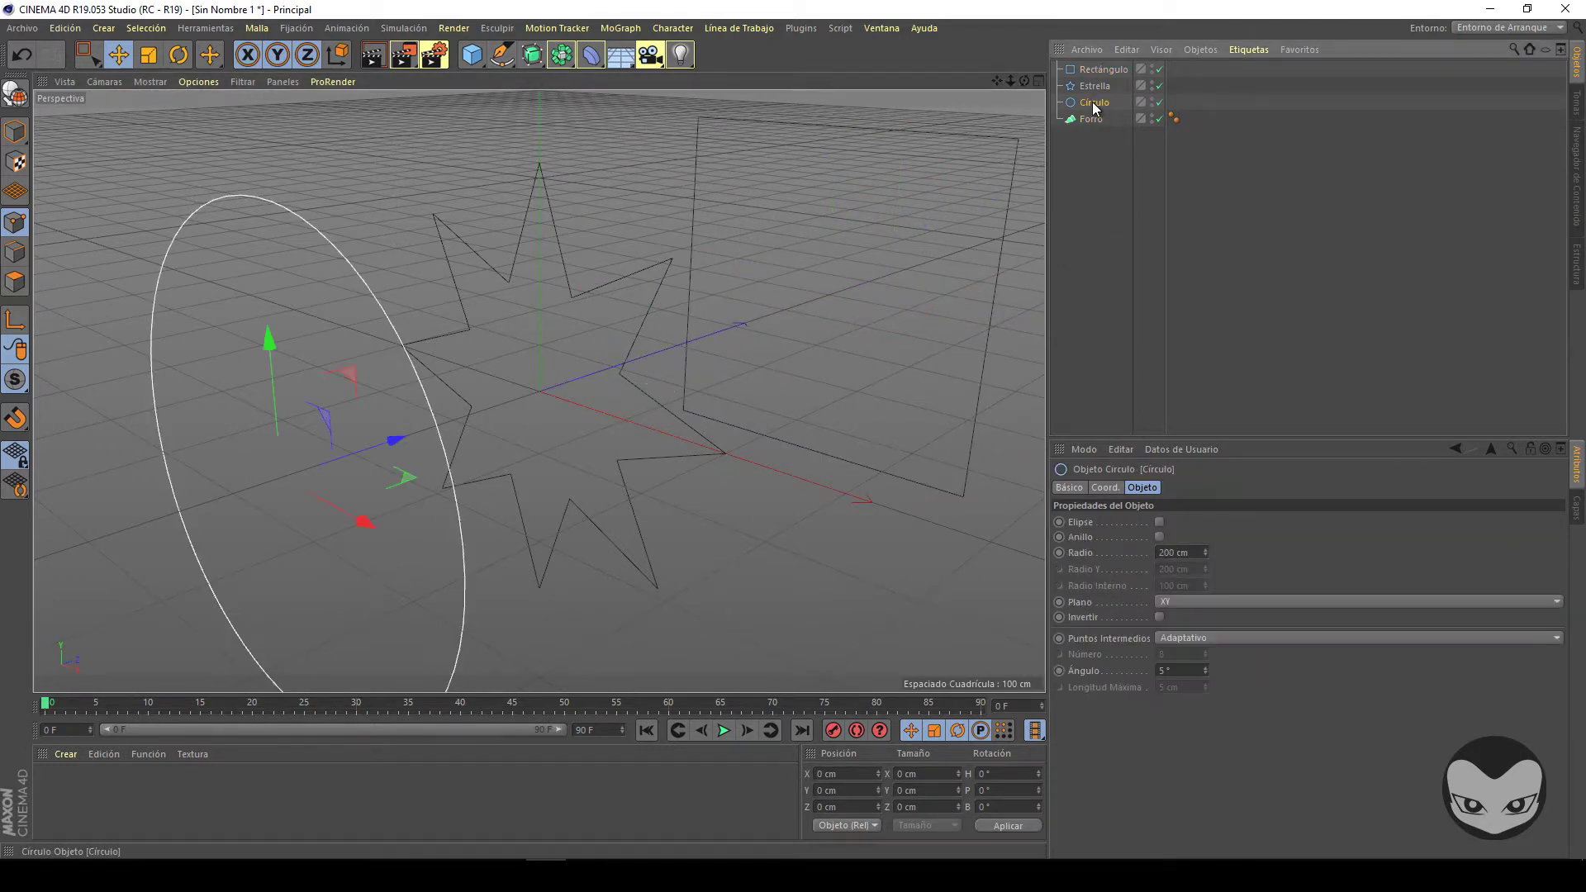
pyautogui.keyDown('shift'); pyautogui.moveTo(1100, 71); pyautogui.dragTo(1095, 120); pyautogui.keyUp('shift')
pyautogui.scroll(-3, 709, 406)
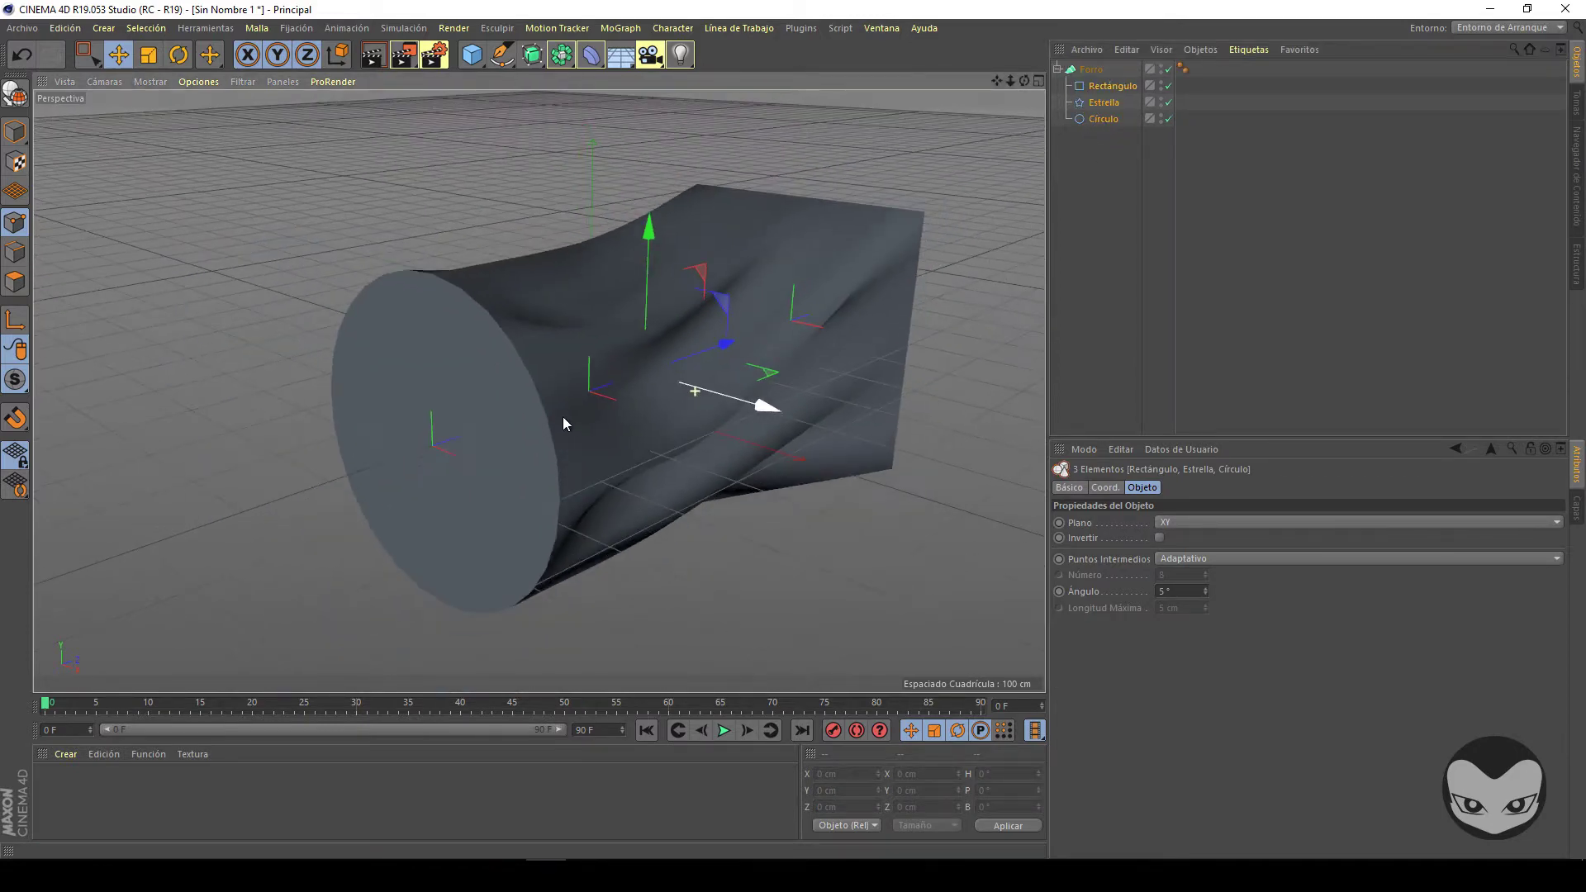
pyautogui.keyDown('alt'); pyautogui.moveTo(636, 332); pyautogui.dragTo(988, 281); pyautogui.keyUp('alt')
# Lengthen the loft by moving the circle farther out along Z, and try scaling the circle.
pyautogui.click(1103, 118)
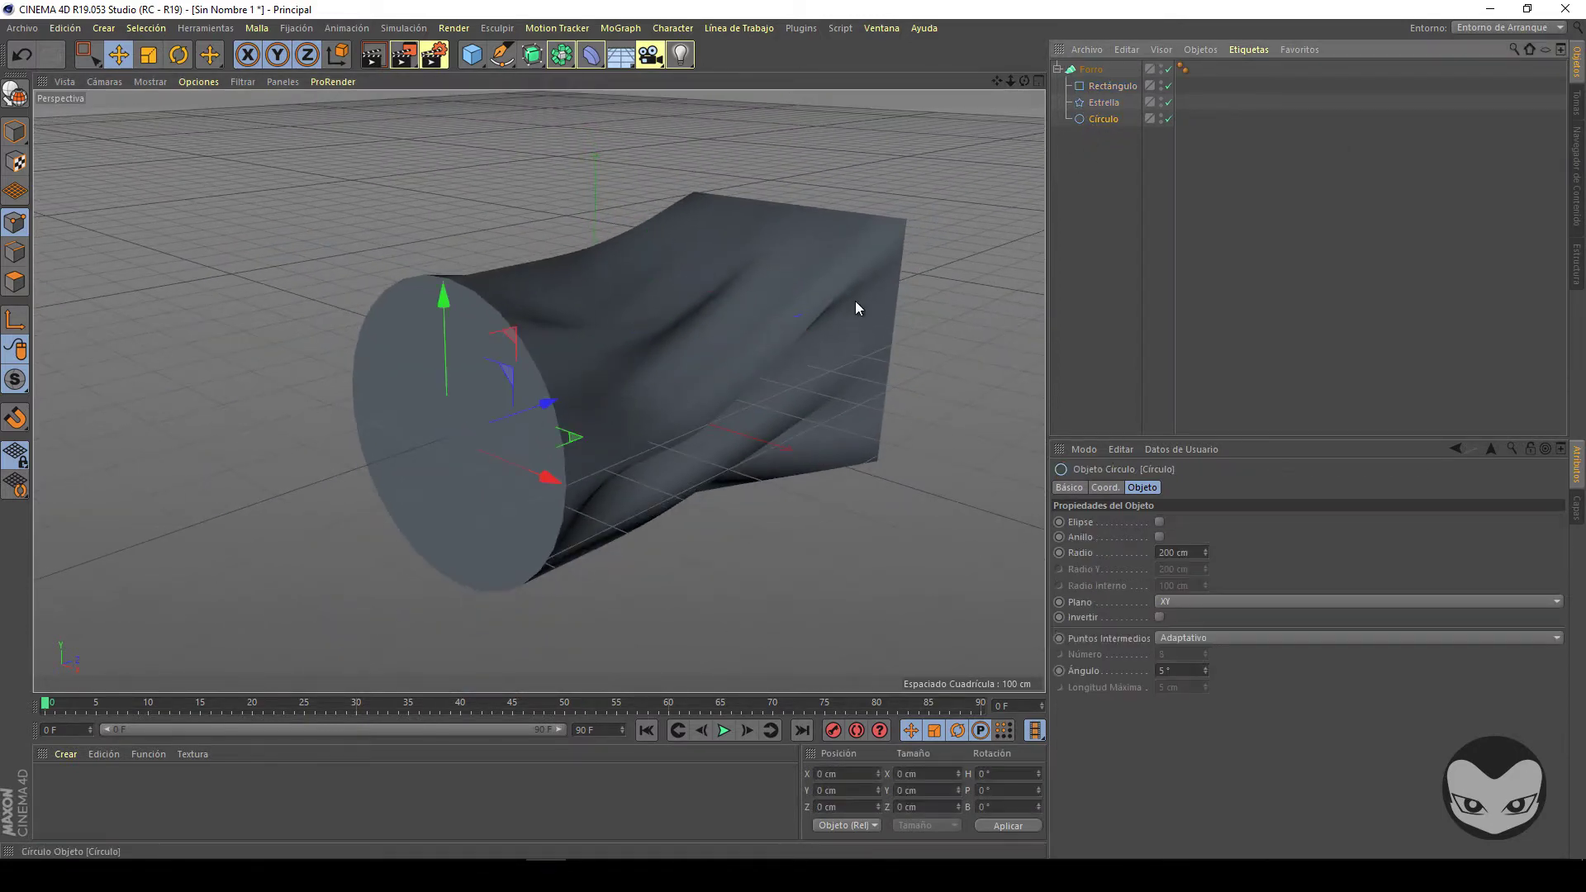
pyautogui.moveTo(530, 388); pyautogui.dragTo(412, 445)
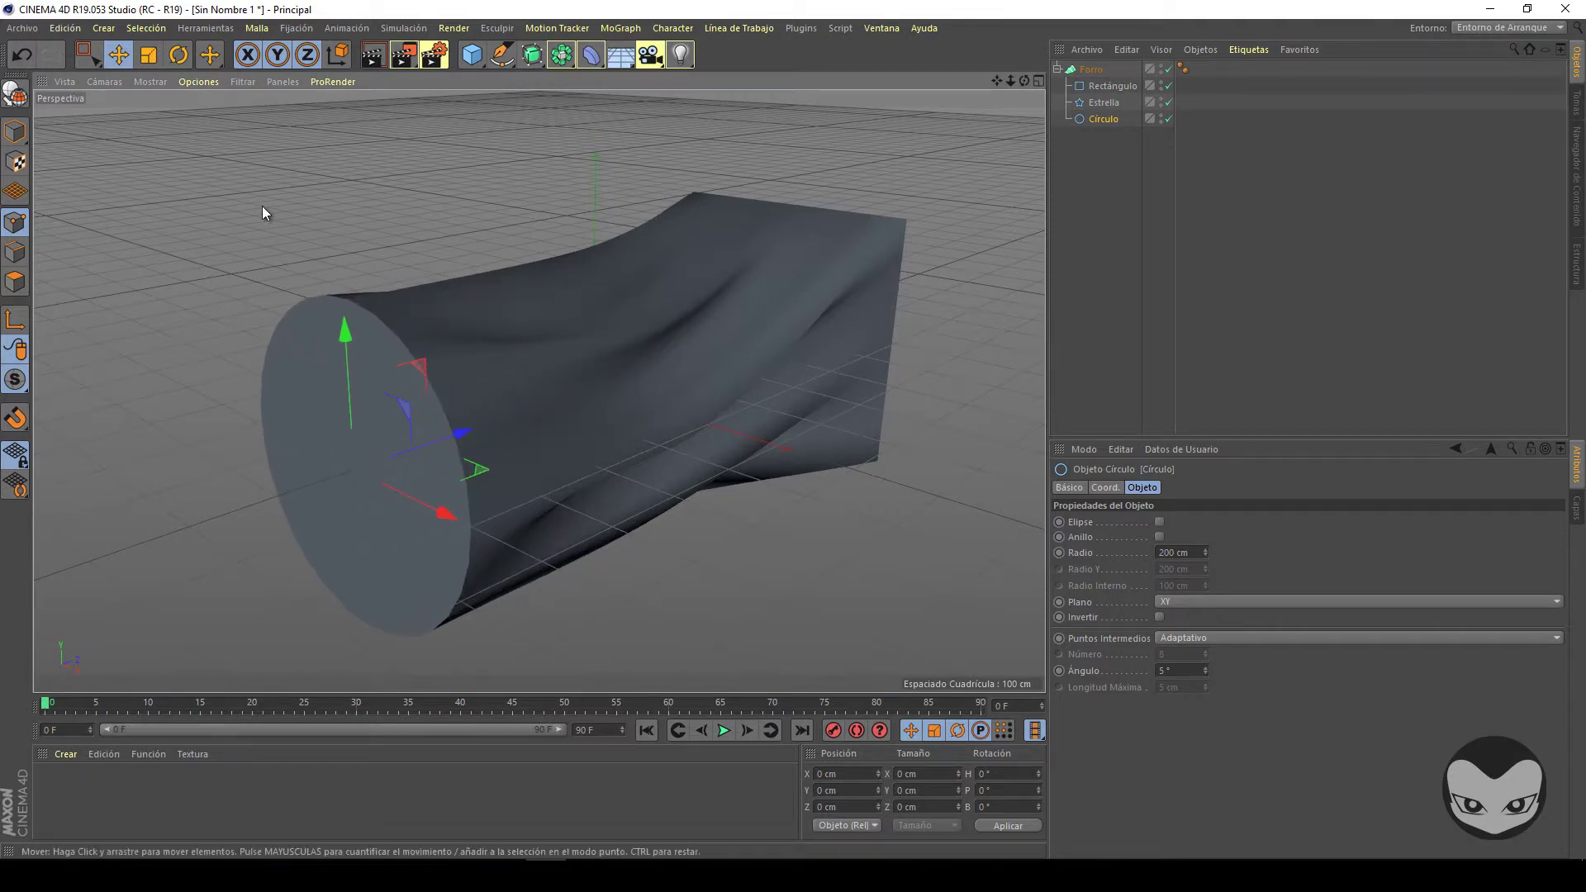
pyautogui.click(149, 55)
pyautogui.moveTo(231, 246); pyautogui.dragTo(793, 431)
pyautogui.moveTo(1025, 83); pyautogui.dragTo(793, 429)
# Delete the Forro loft with its splines, and add a Círculo spline lying in the XZ plane.
pyautogui.moveTo(1117, 154); pyautogui.dragTo(1092, 65)
pyautogui.press('Delete')
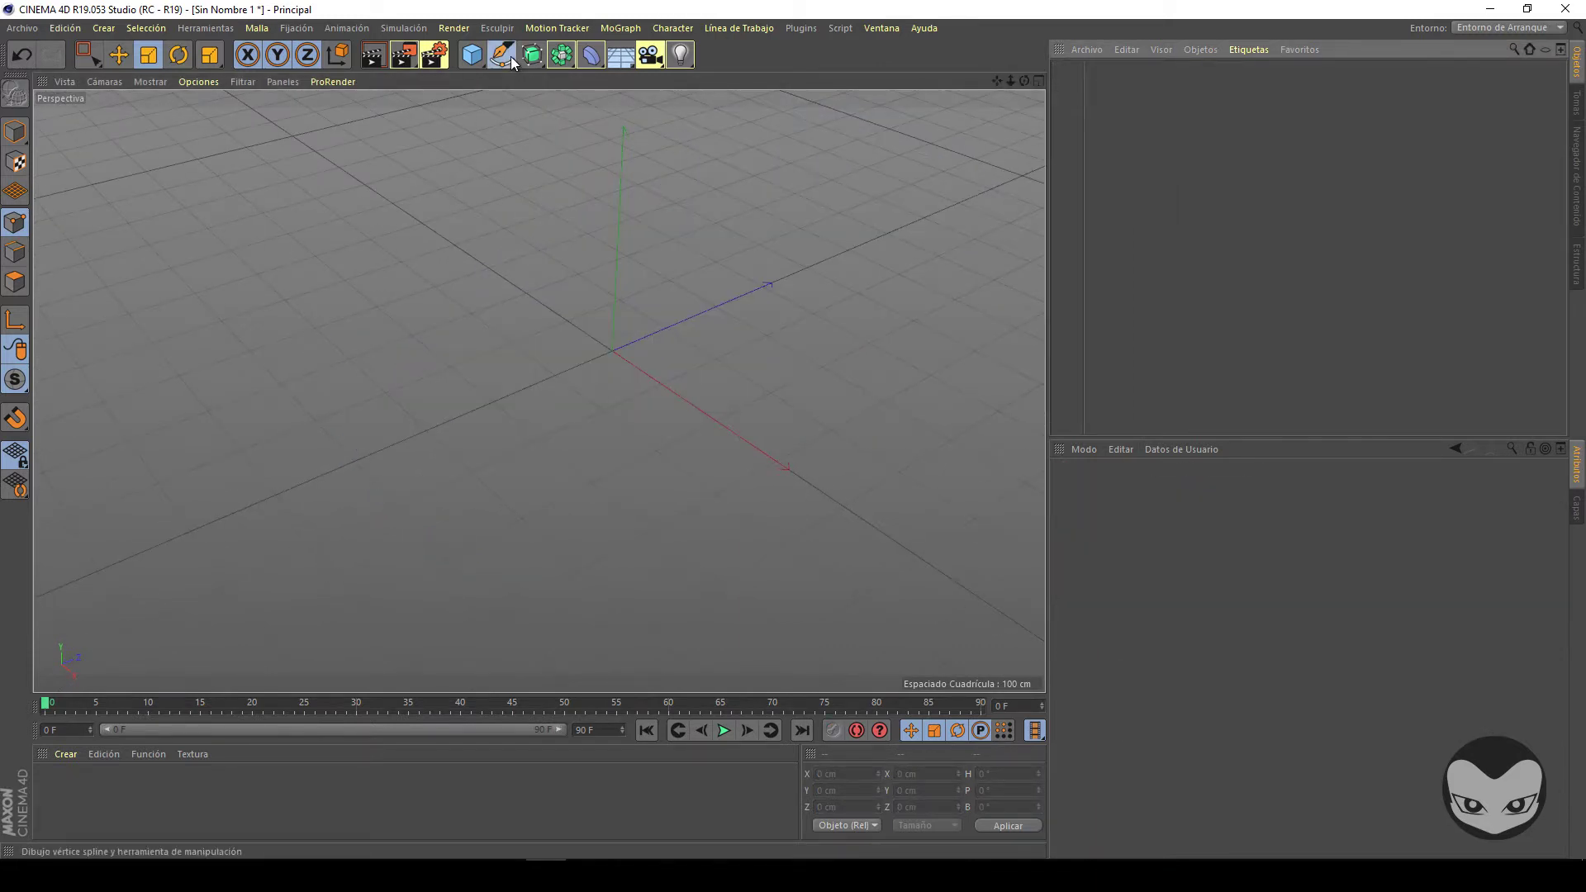
pyautogui.moveTo(513, 62); pyautogui.dragTo(751, 119)
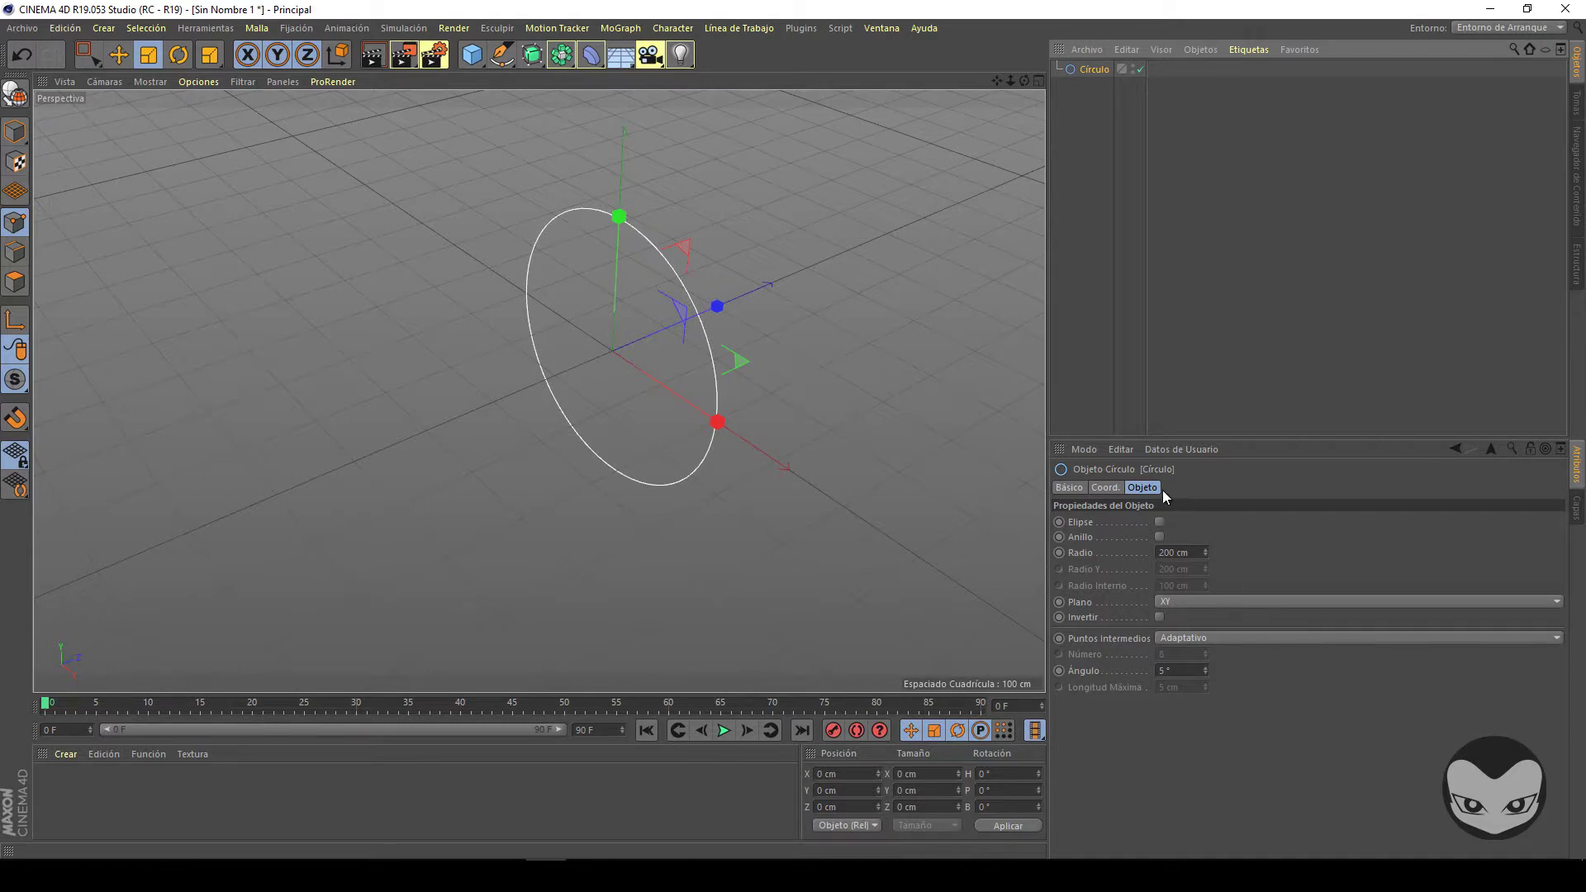
pyautogui.click(1211, 605)
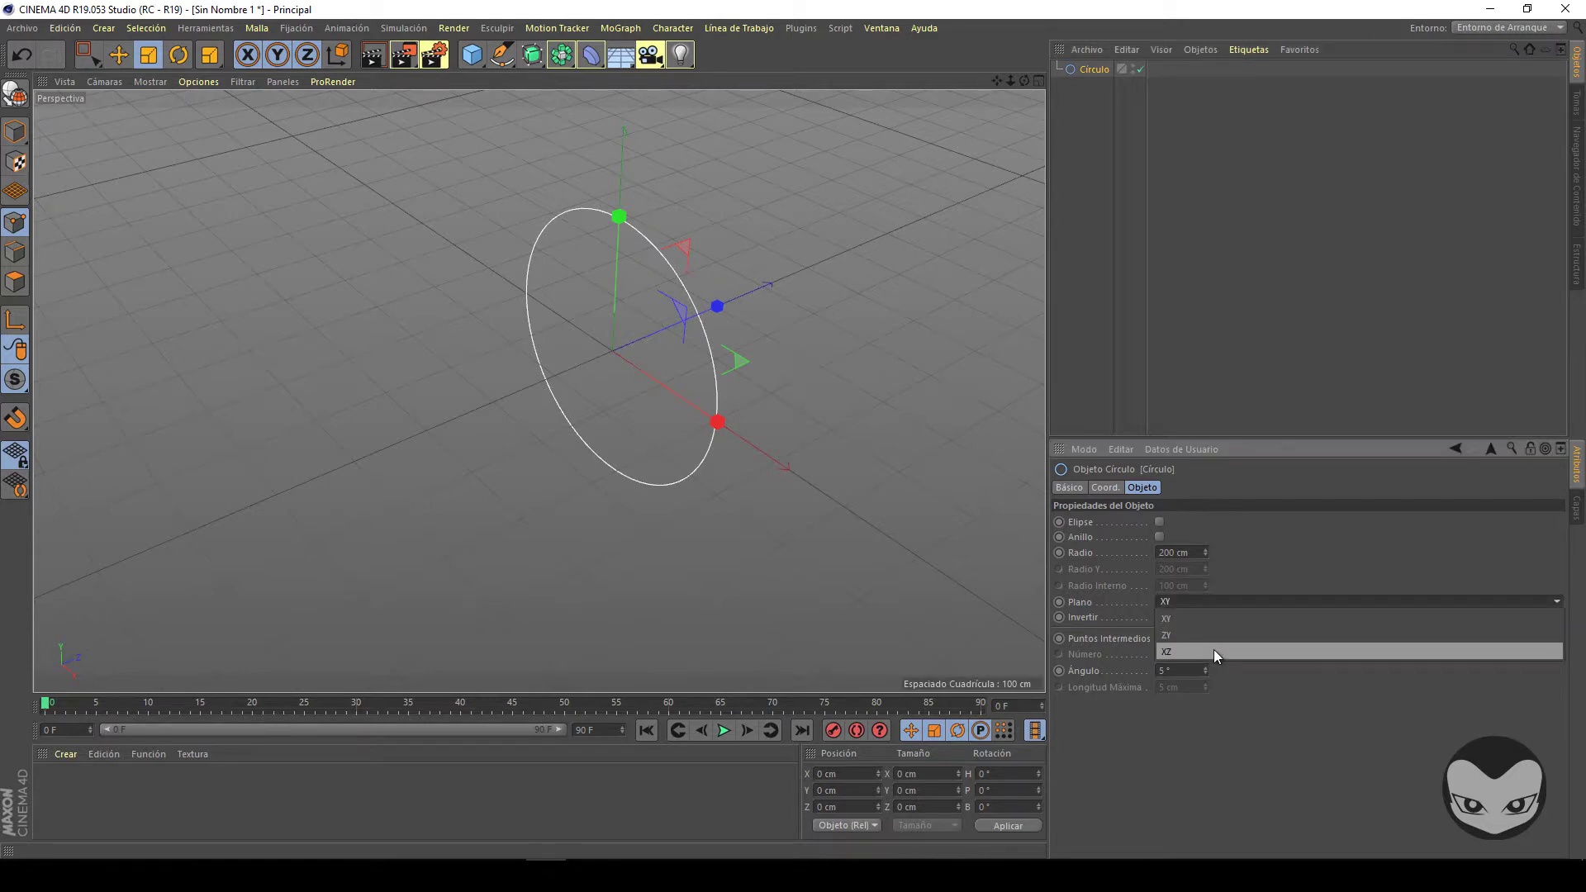
pyautogui.click(1213, 649)
pyautogui.moveTo(999, 83); pyautogui.dragTo(793, 429)
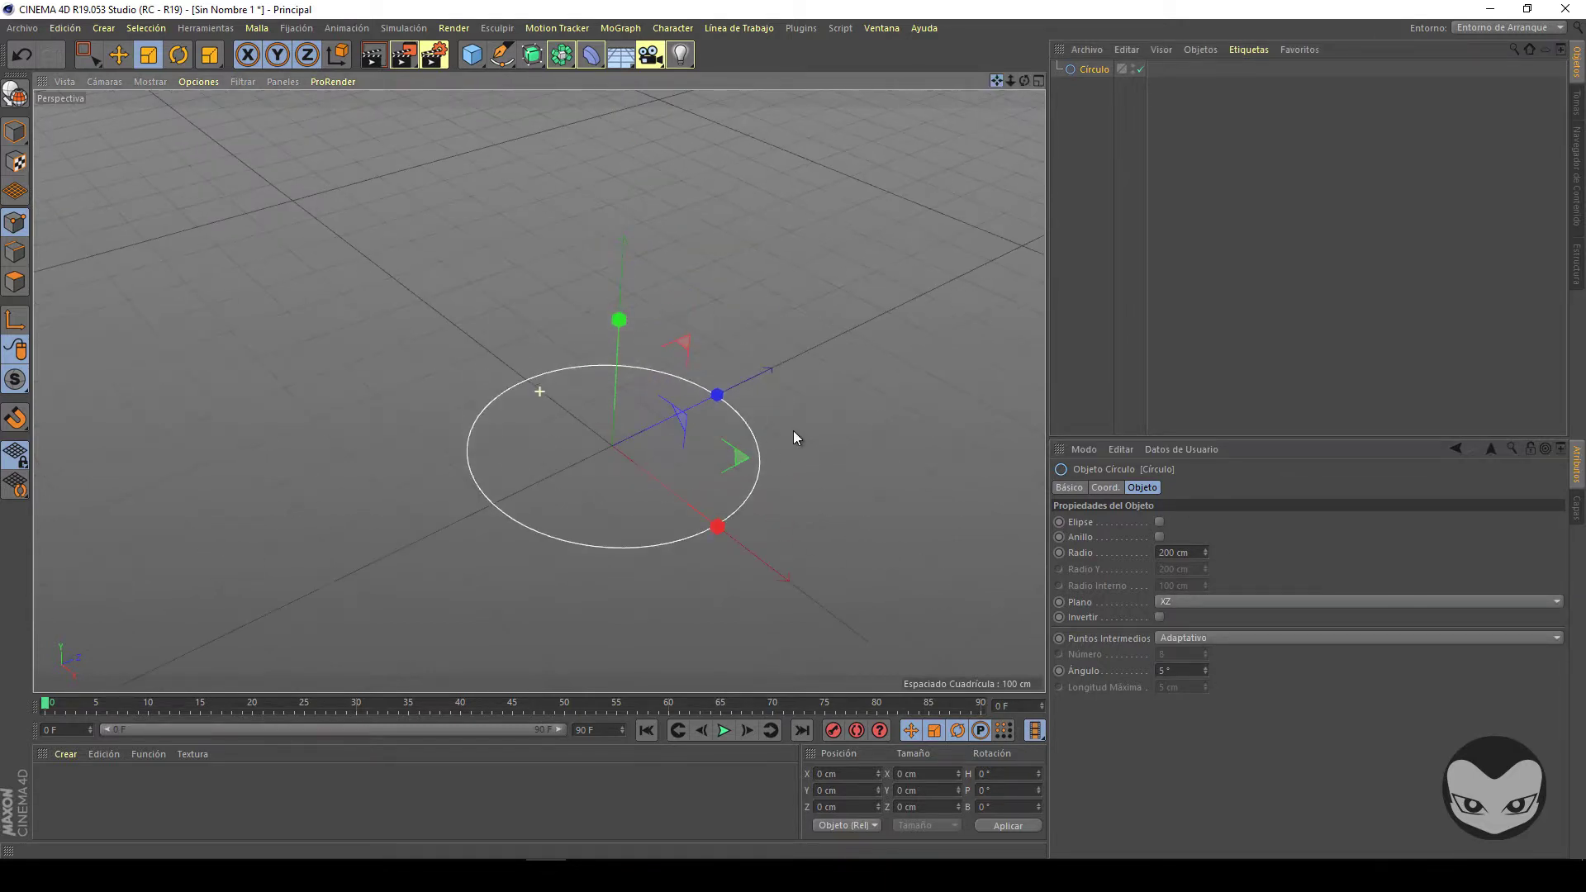
# Place a copy of the circle straight above the original along Y.
pyautogui.click(118, 55)
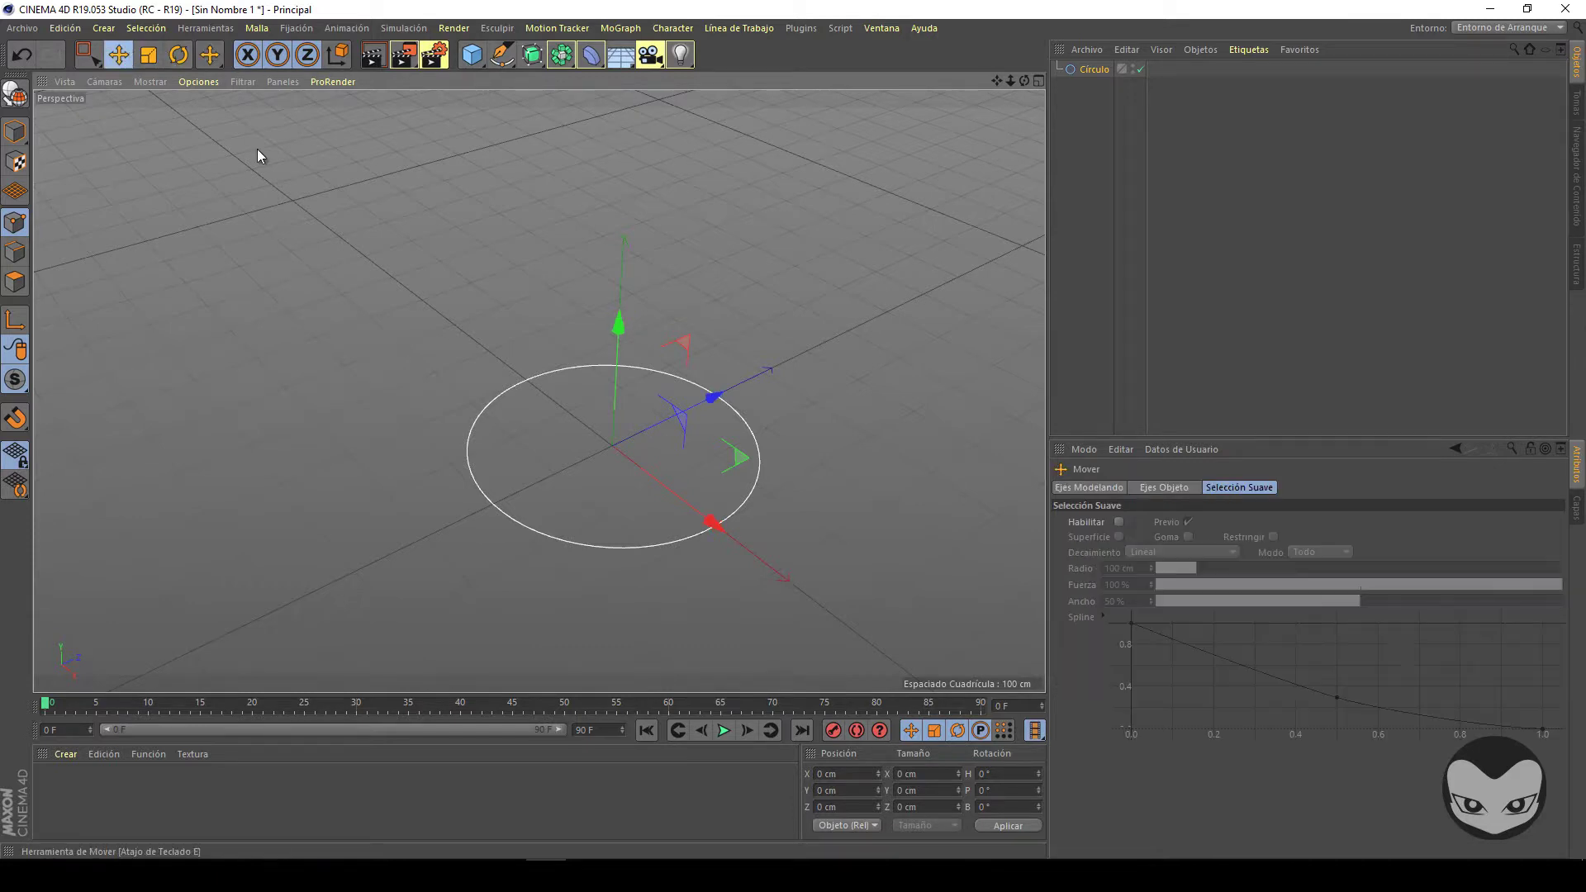
pyautogui.moveTo(618, 341); pyautogui.dragTo(630, 33)
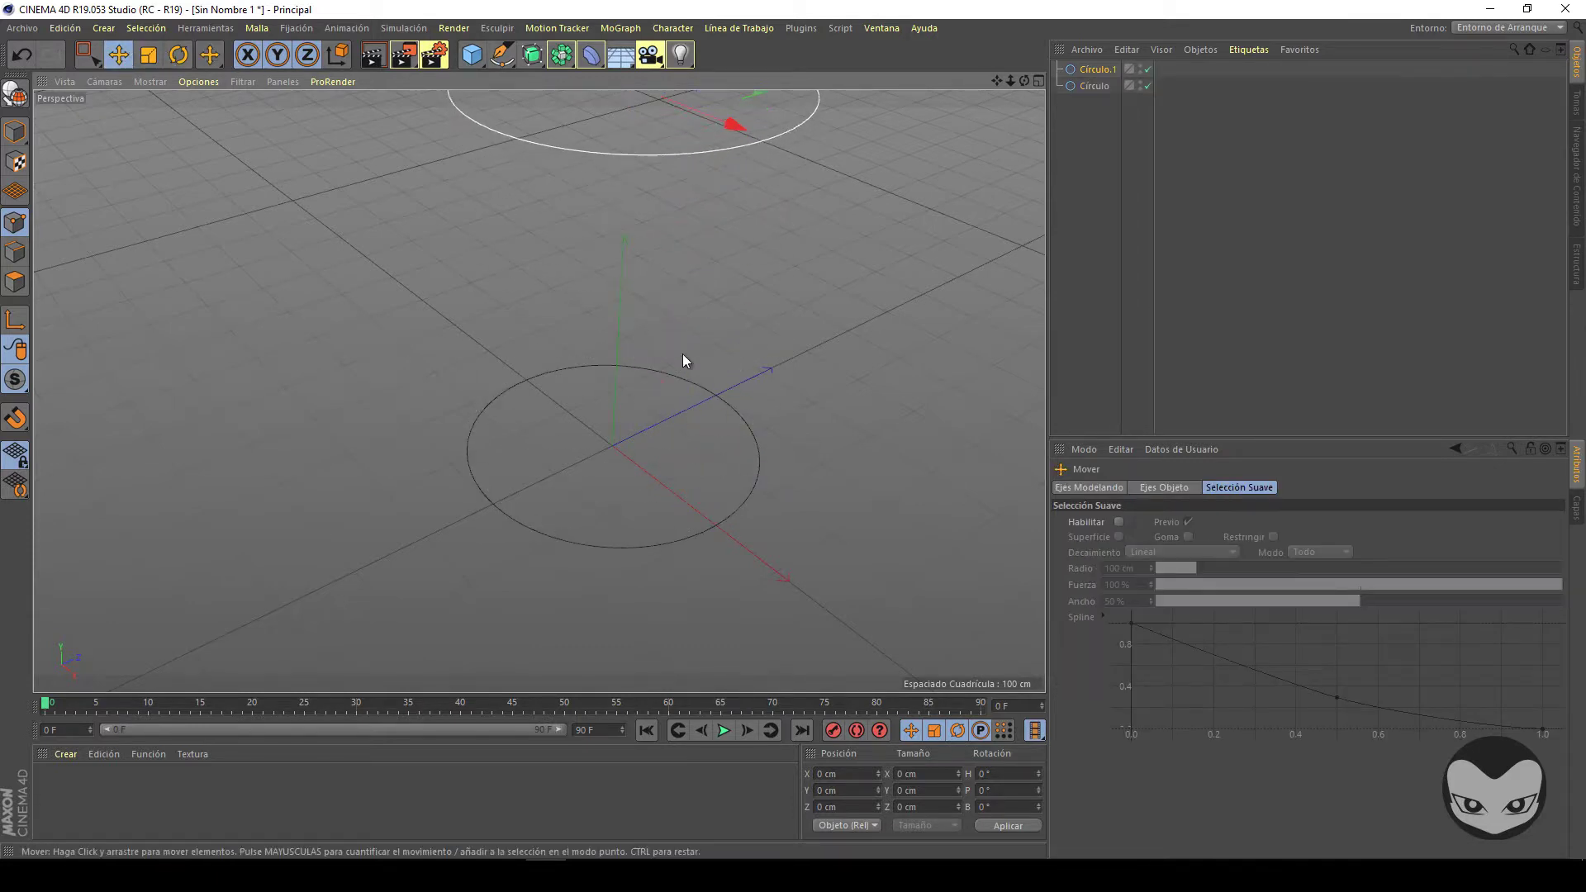
pyautogui.moveTo(1010, 80); pyautogui.dragTo(500, 96)
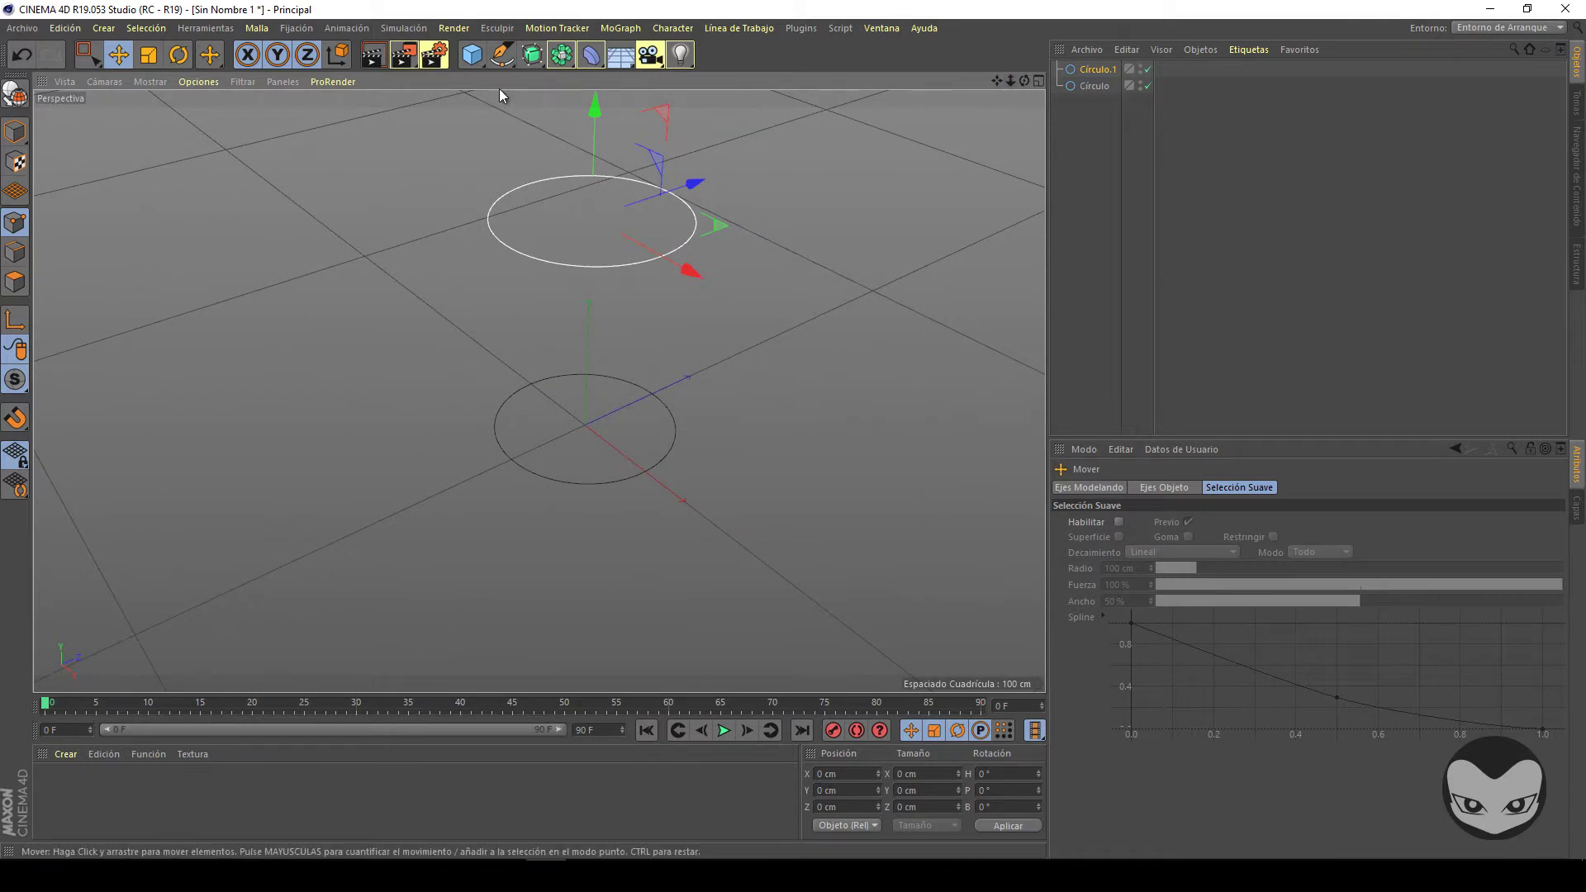
# Make a smaller scaled copy inside the upper circle, and duplicate it down to just above the base circle.
pyautogui.click(149, 55)
pyautogui.moveTo(694, 283)
pyautogui.keyDown('ctrl'); pyautogui.mouseDown()
pyautogui.moveTo(673, 269)
pyautogui.moveTo(692, 277)
pyautogui.mouseUp(); pyautogui.keyUp('ctrl')
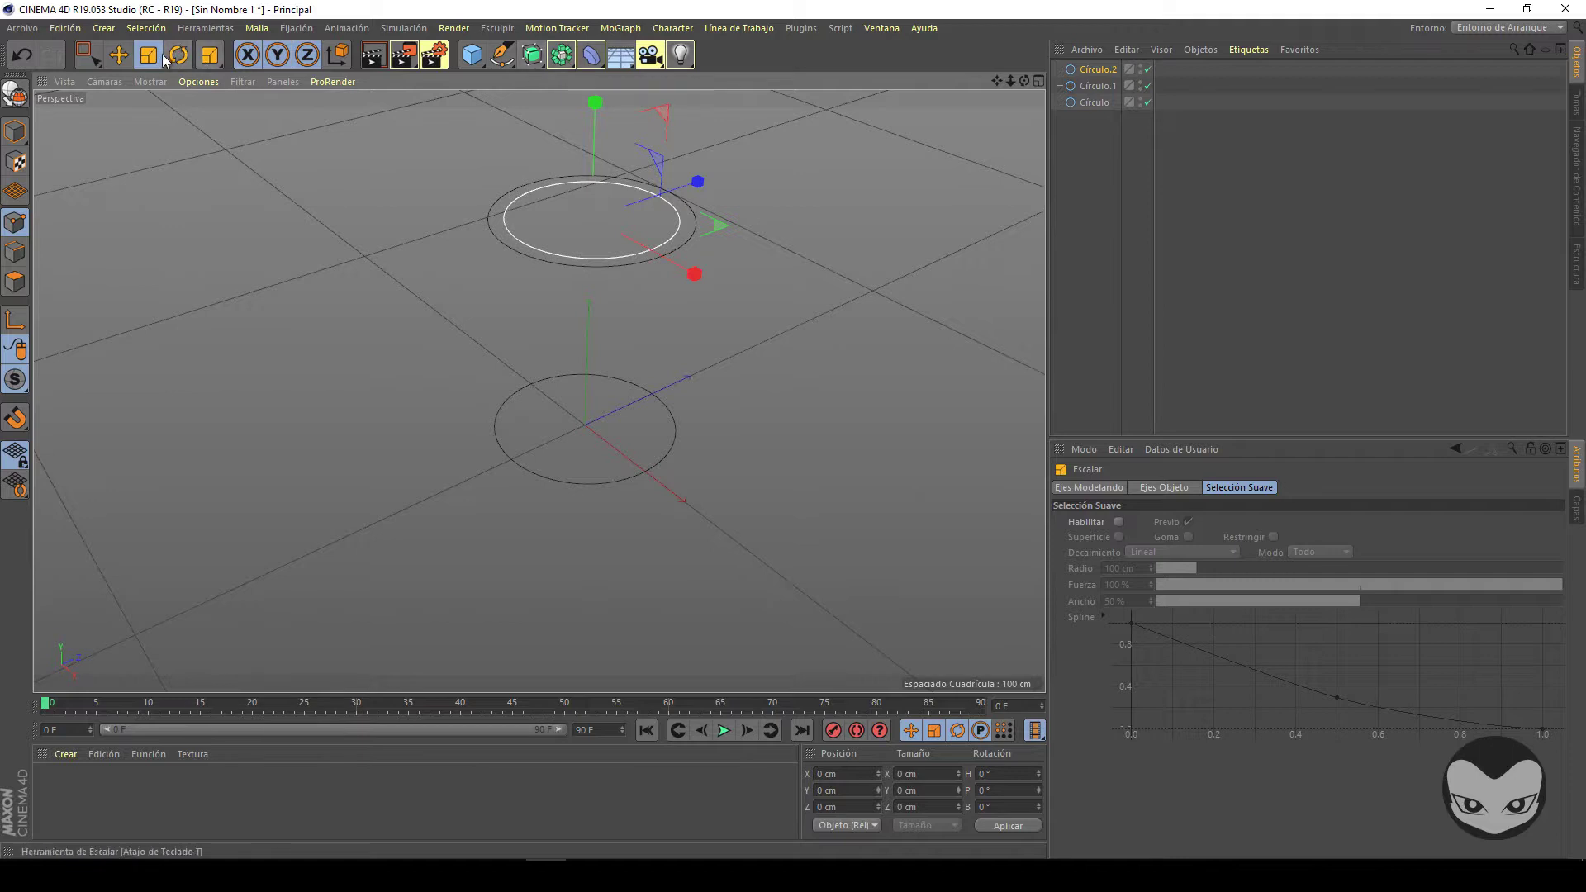
pyautogui.click(118, 54)
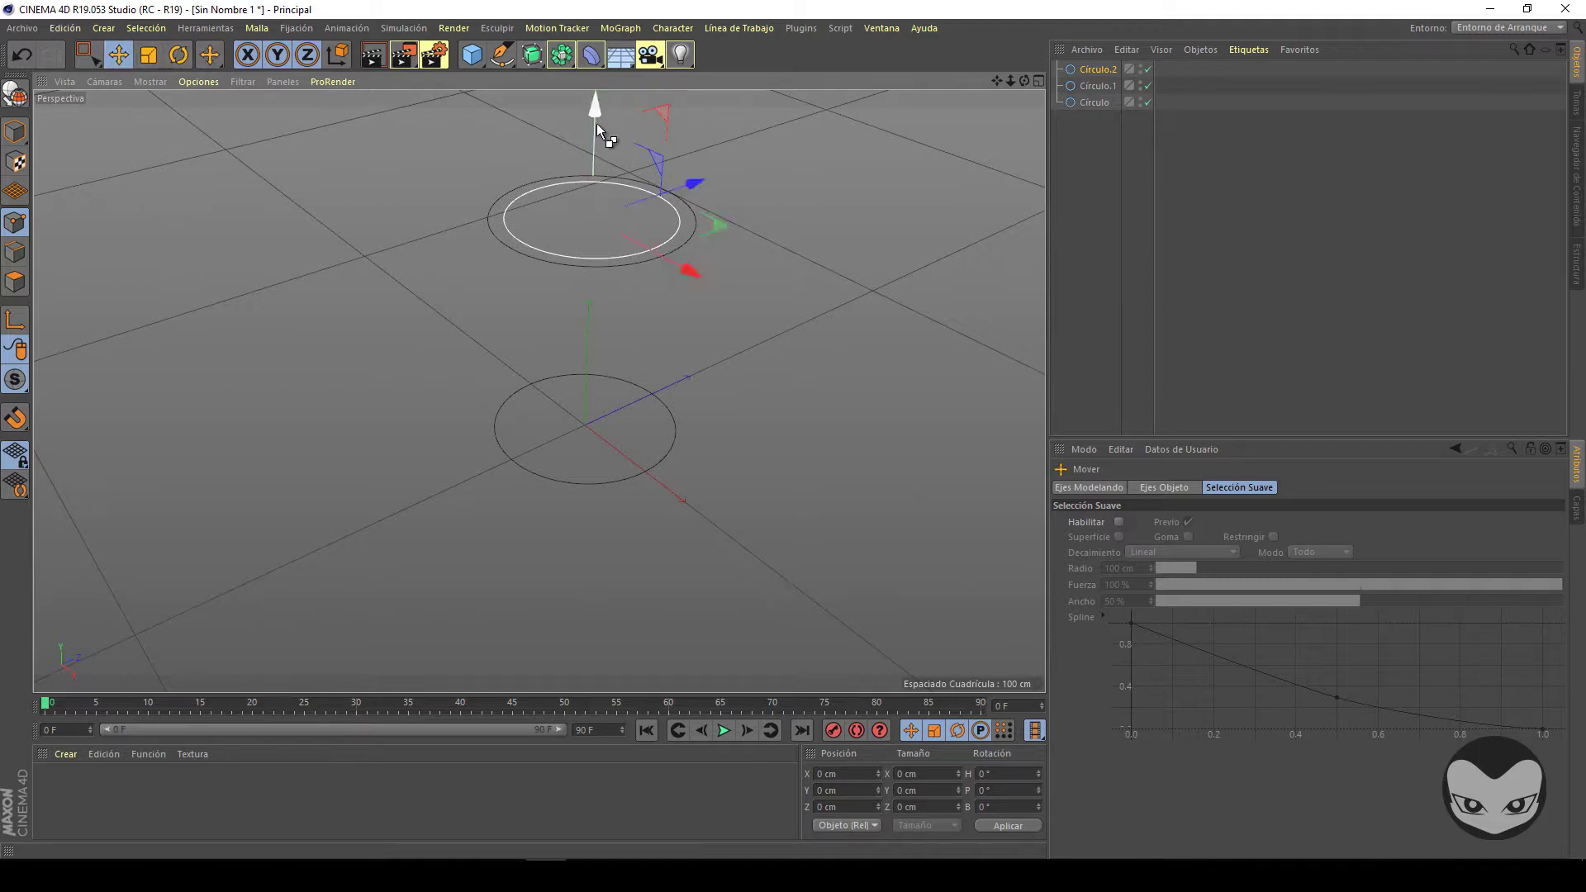
pyautogui.moveTo(596, 122); pyautogui.dragTo(601, 311)
# Add a Forro generator and nest the four circles inside it to loft a hollow cup.
pyautogui.moveTo(1064, 151); pyautogui.dragTo(1099, 64)
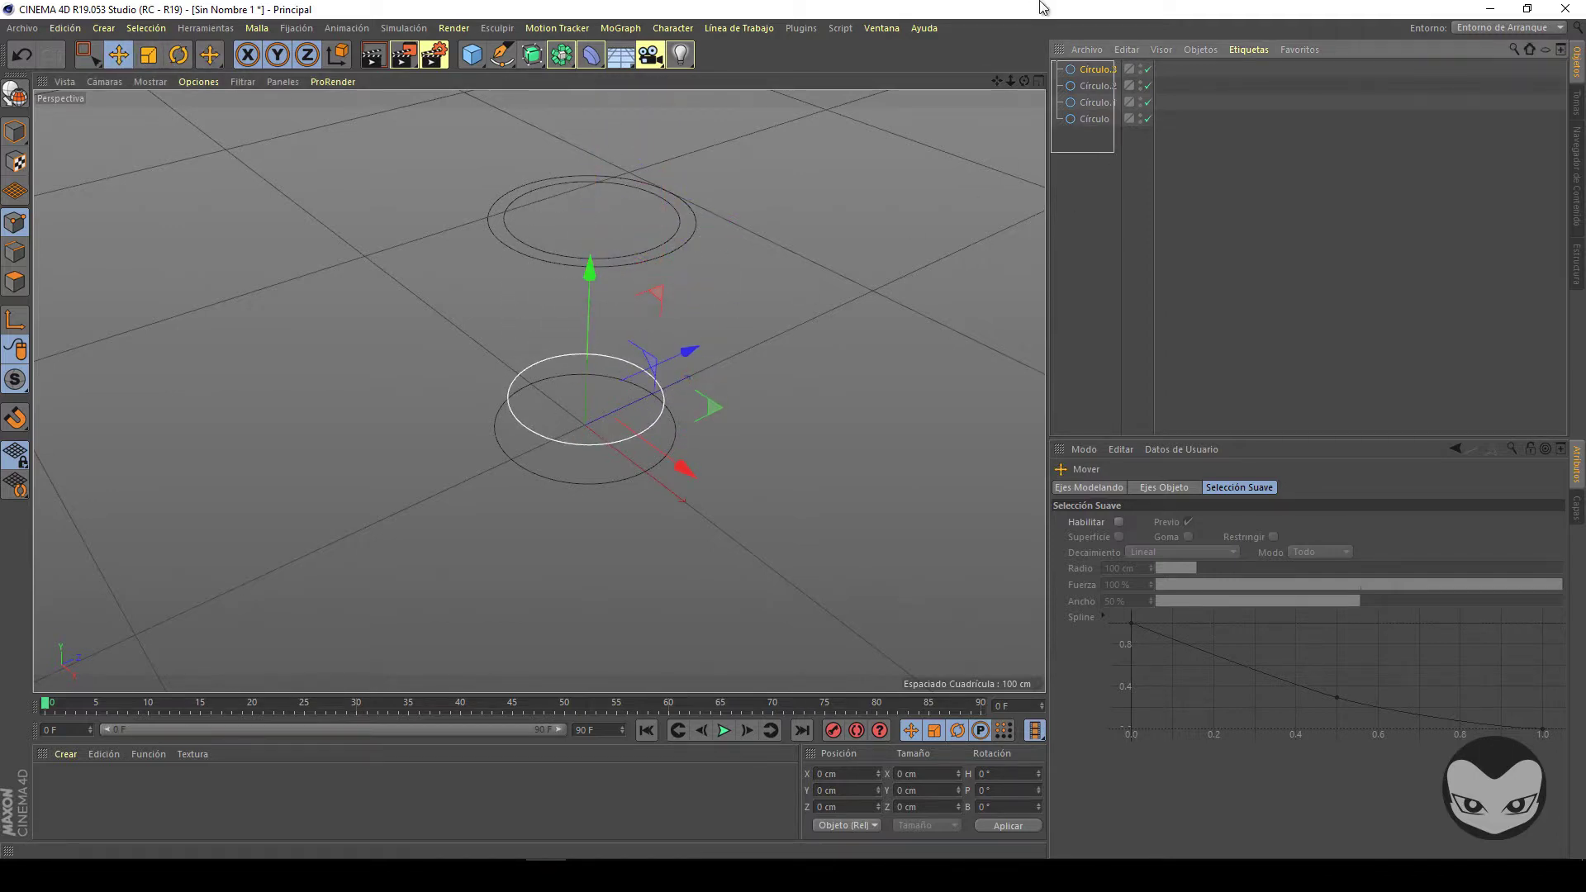
pyautogui.click(502, 55)
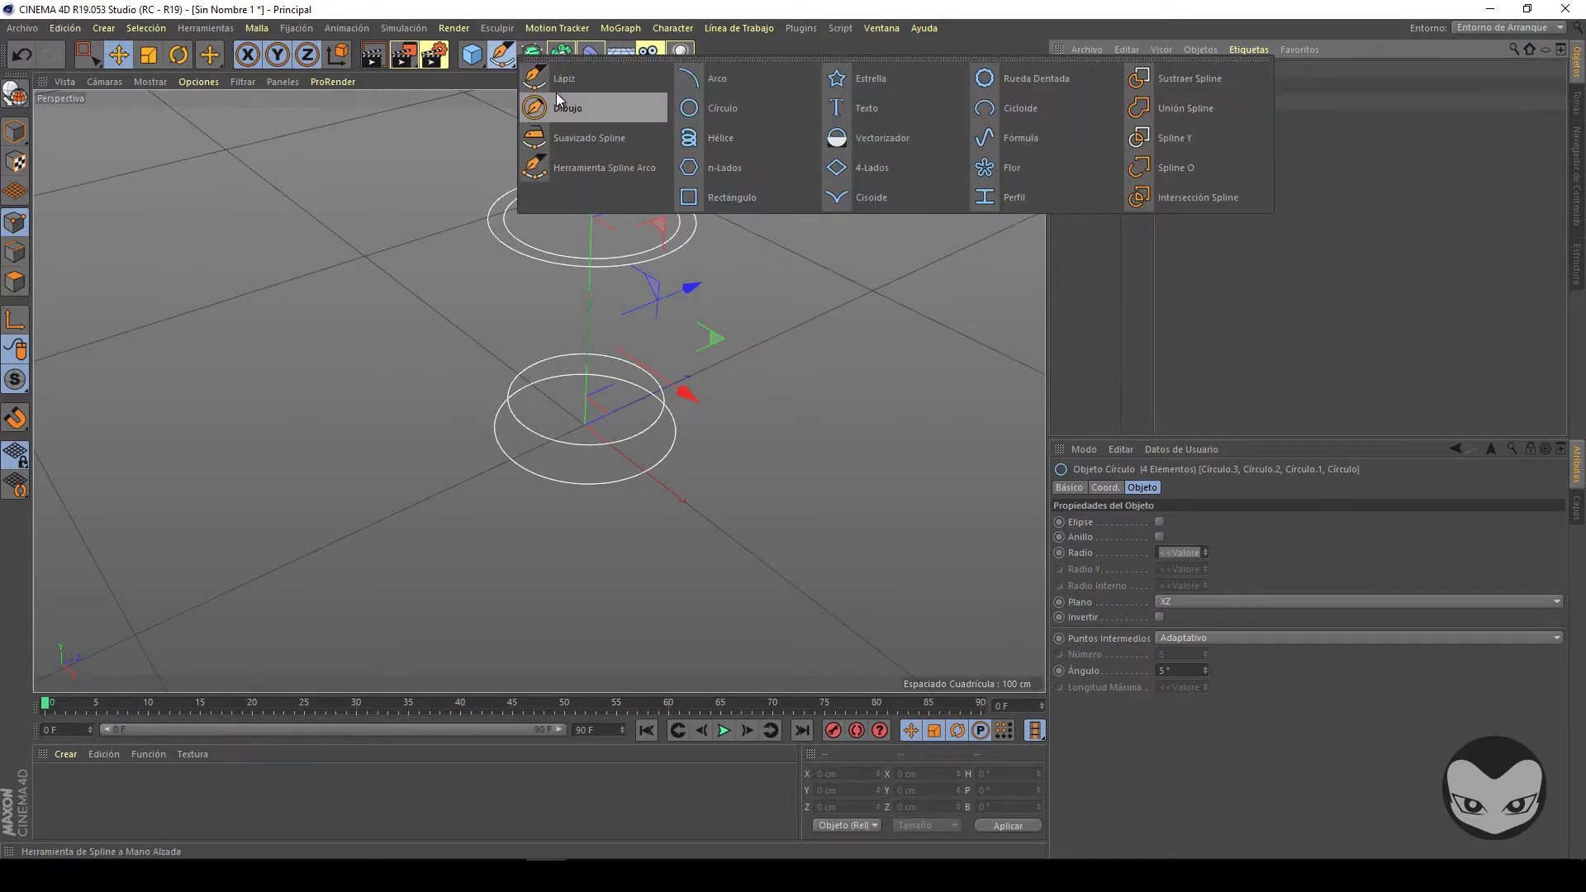
pyautogui.click(533, 55)
pyautogui.click(735, 109)
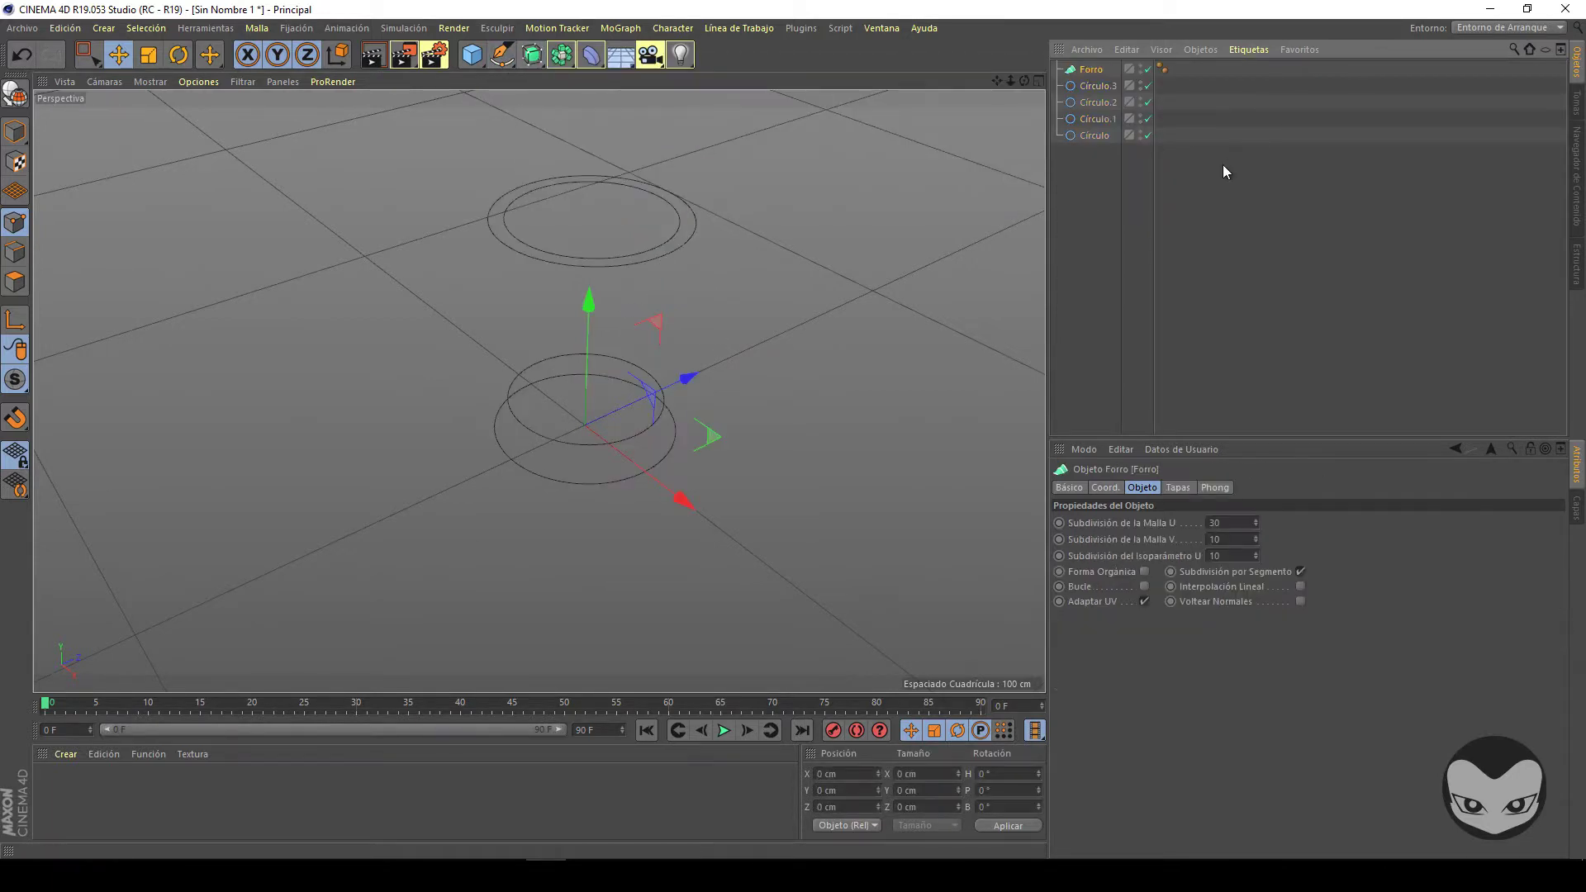
pyautogui.moveTo(1107, 83)
pyautogui.mouseDown()
pyautogui.moveTo(1096, 71)
pyautogui.moveTo(793, 430)
pyautogui.mouseUp()
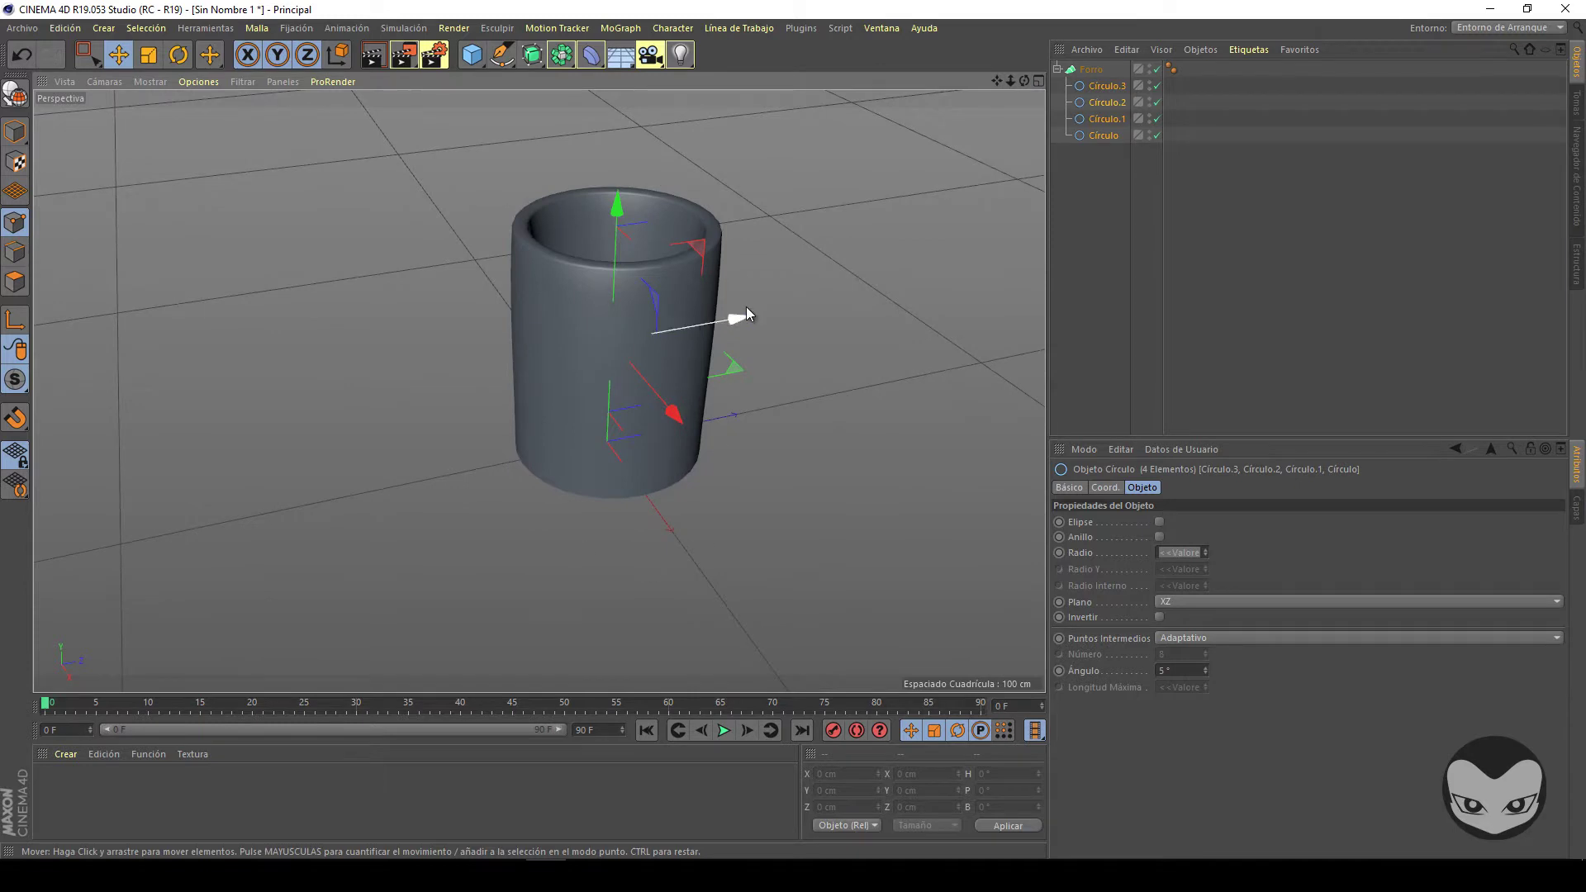
# Delete the original base circle from the Forro and nest a new Estrella spline as its last child.
pyautogui.click(1104, 140)
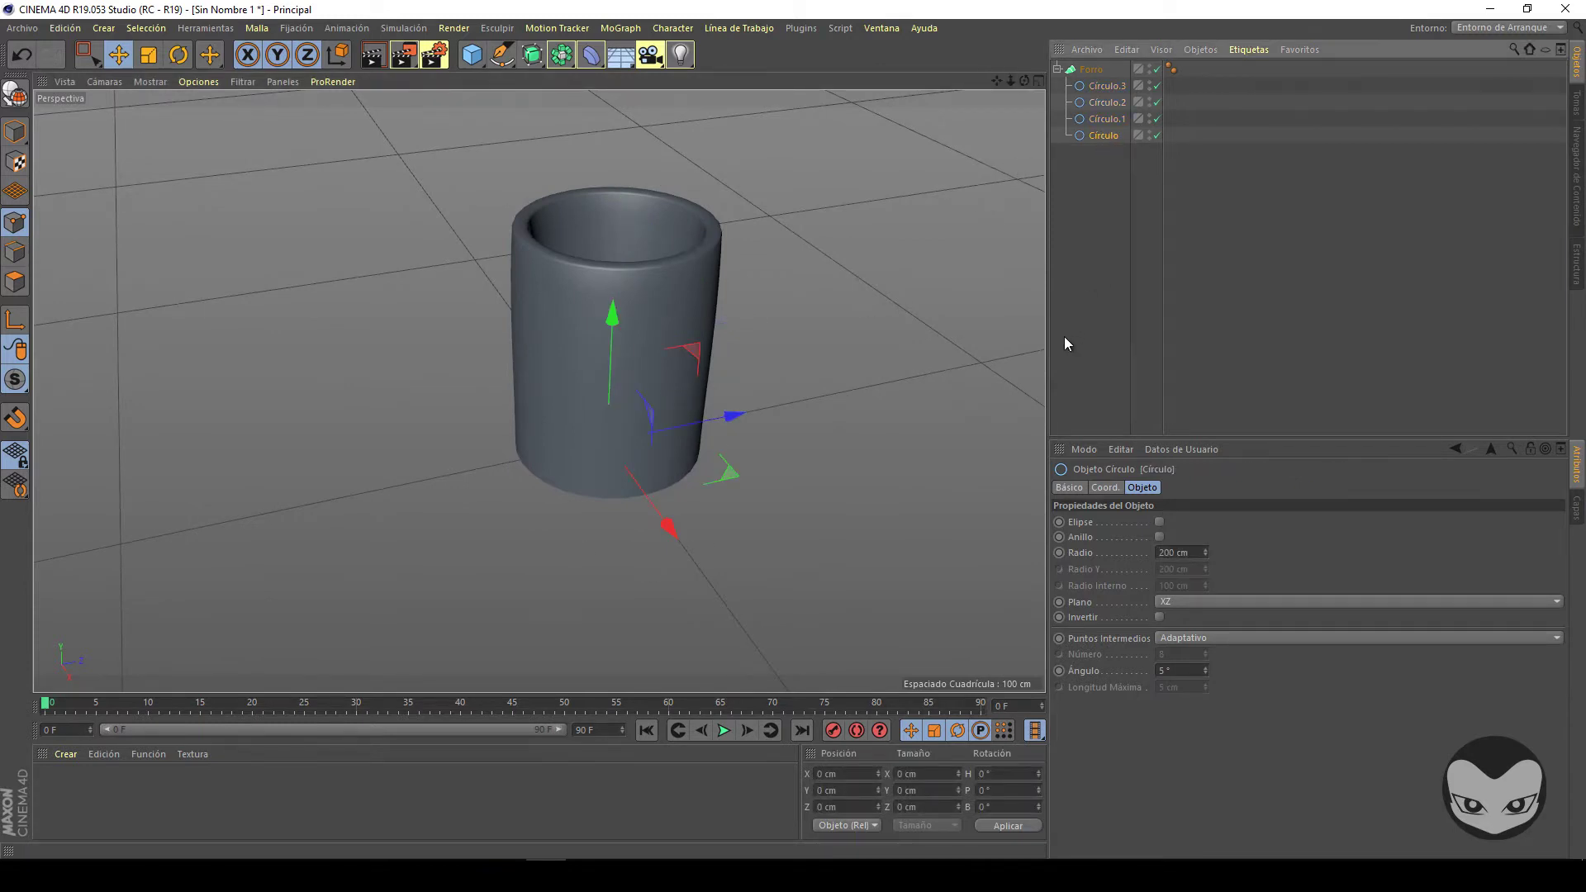
pyautogui.press('Delete')
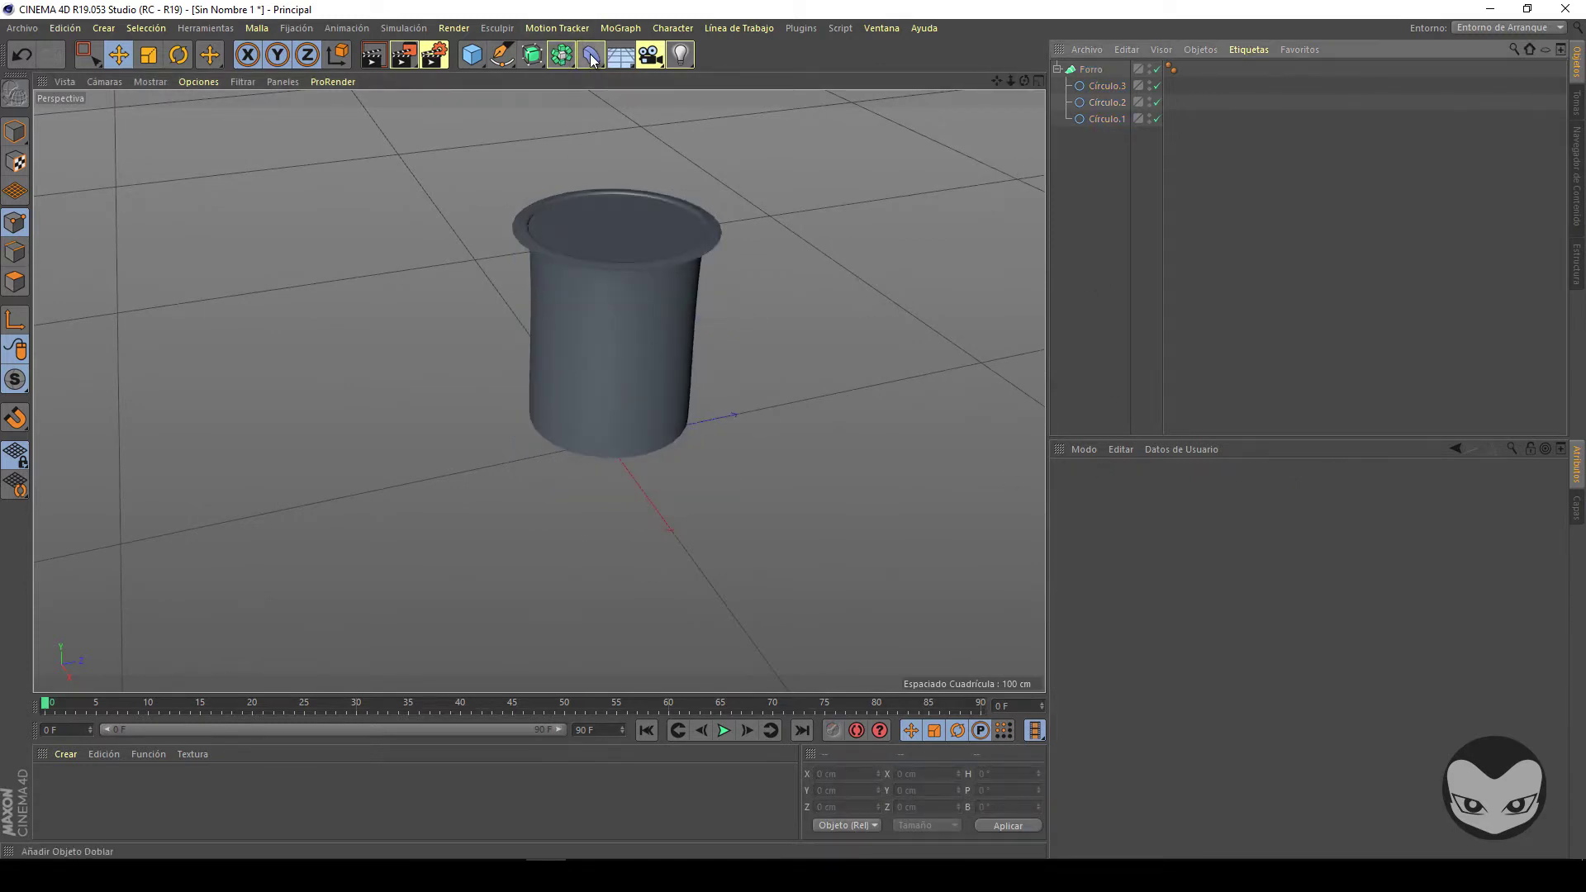
pyautogui.click(501, 55)
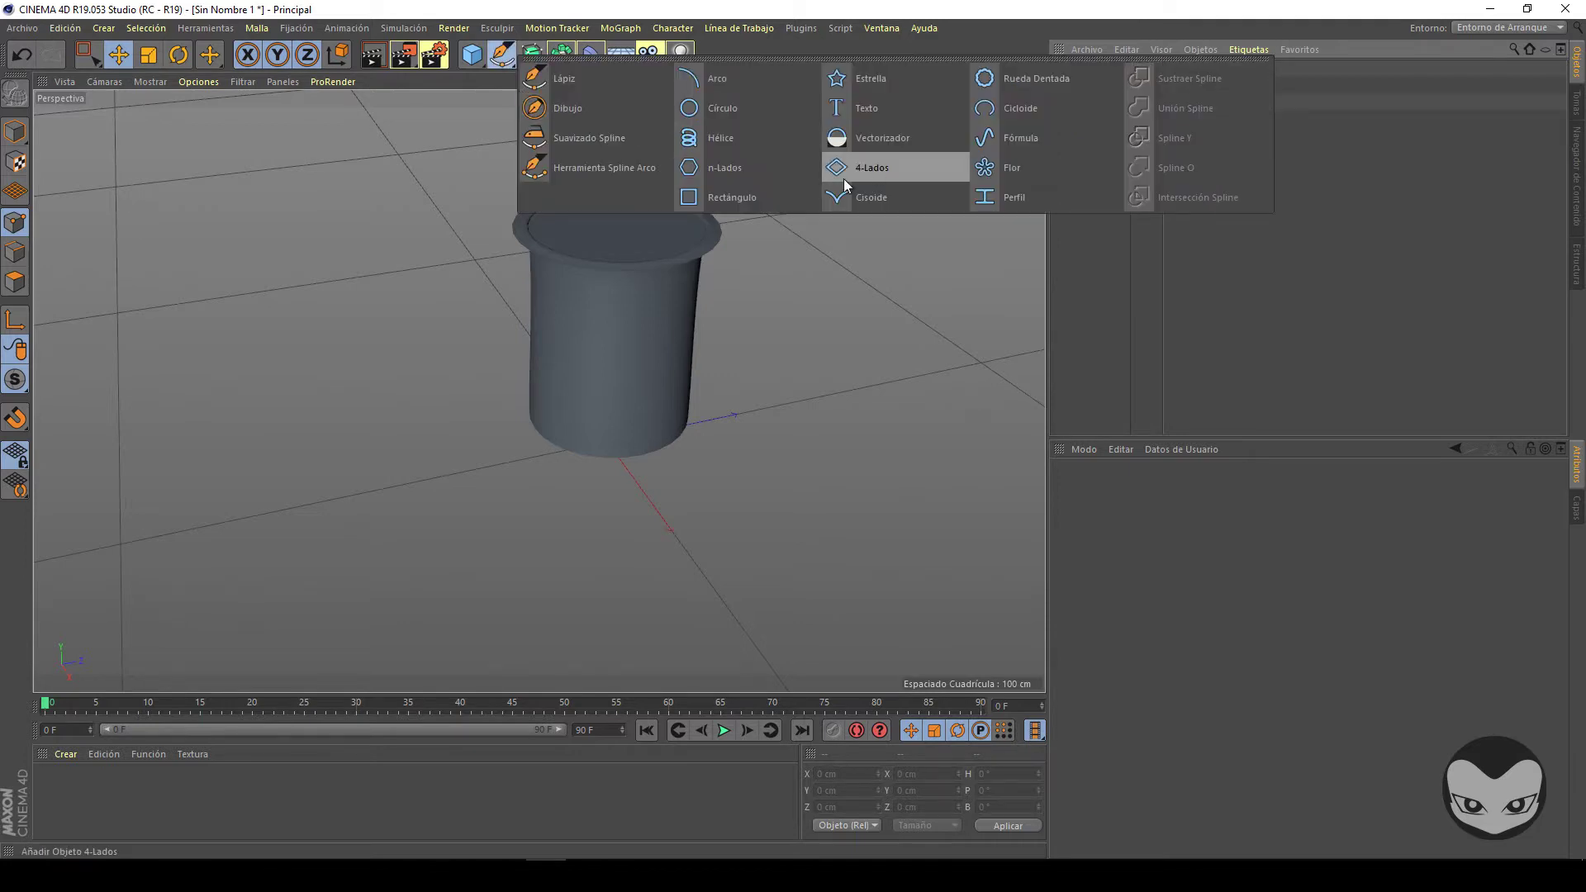
pyautogui.click(876, 77)
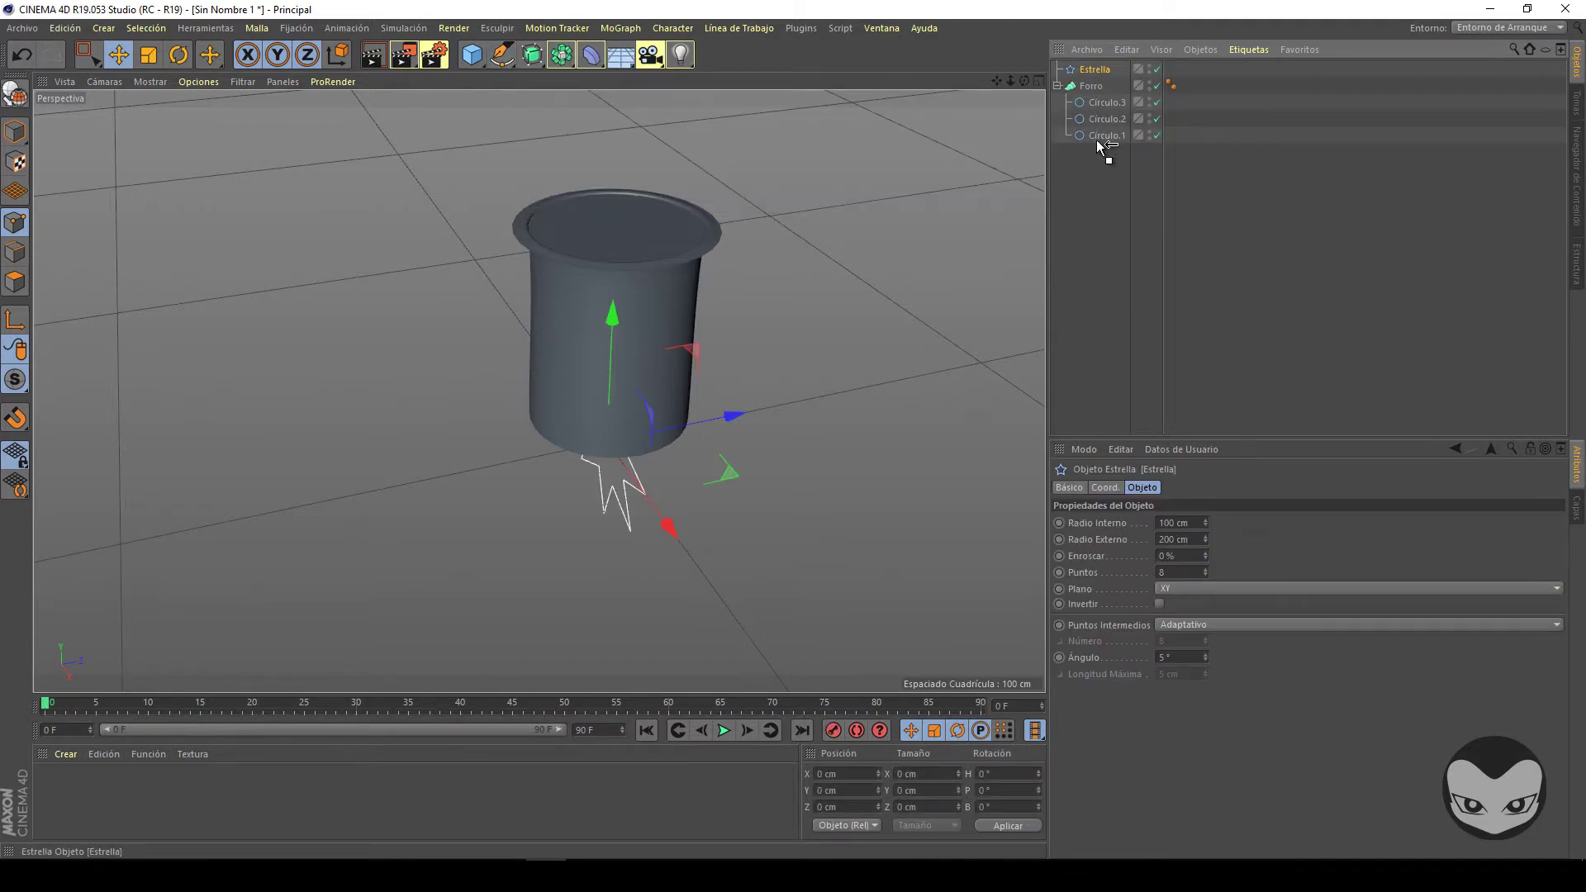
pyautogui.moveTo(1101, 146); pyautogui.dragTo(1103, 142)
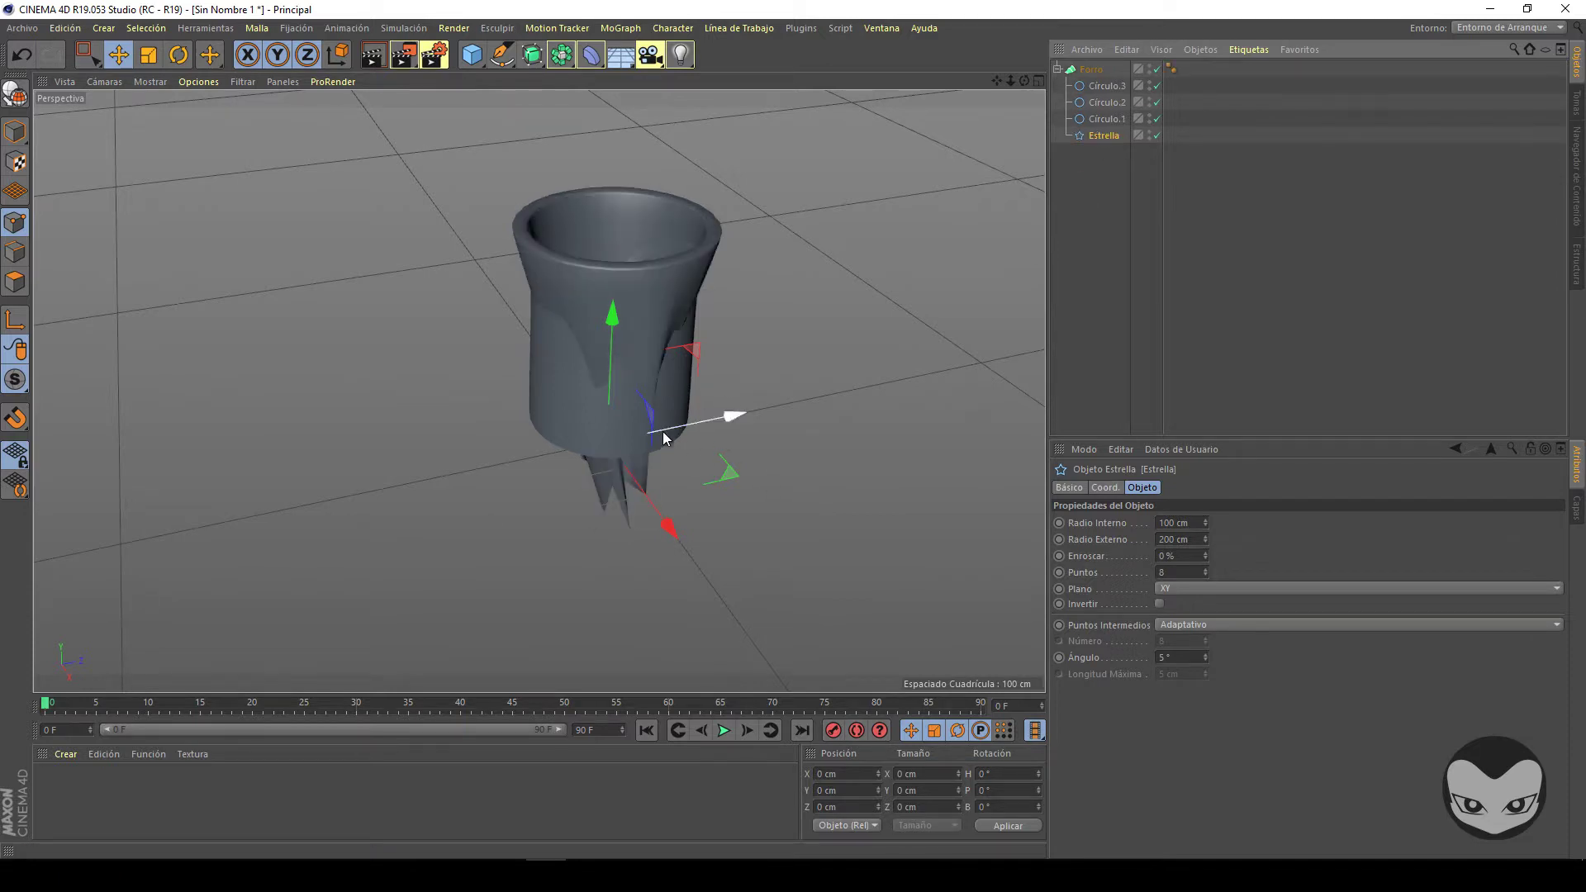
# Lay the star in the XZ plane and scale it up so its points flare out beyond the cup's rim.
pyautogui.click(1197, 586)
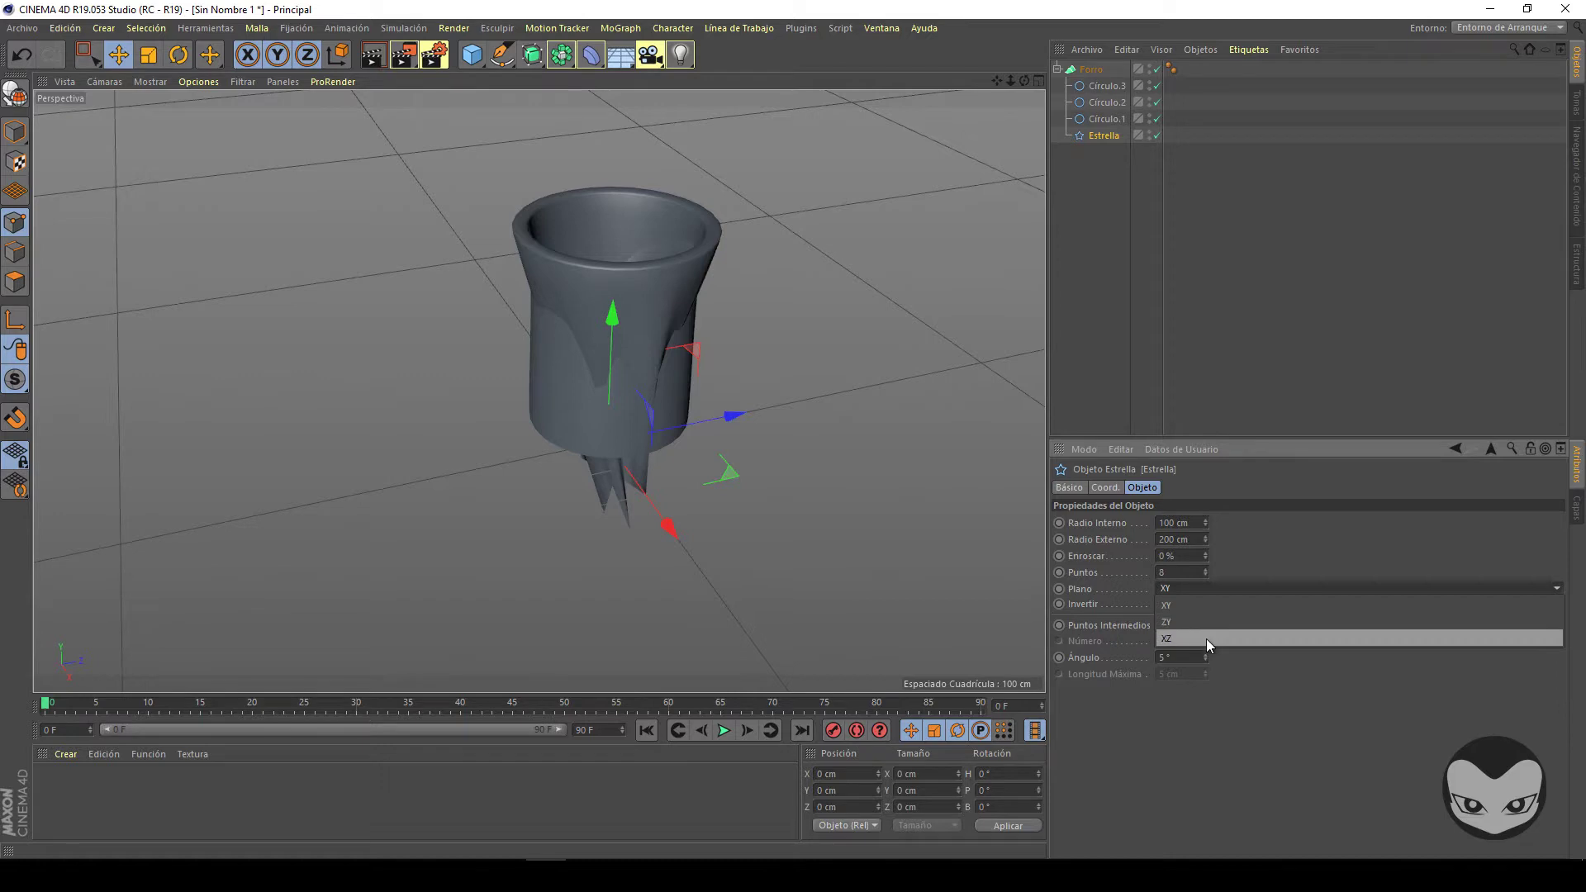
pyautogui.click(1206, 638)
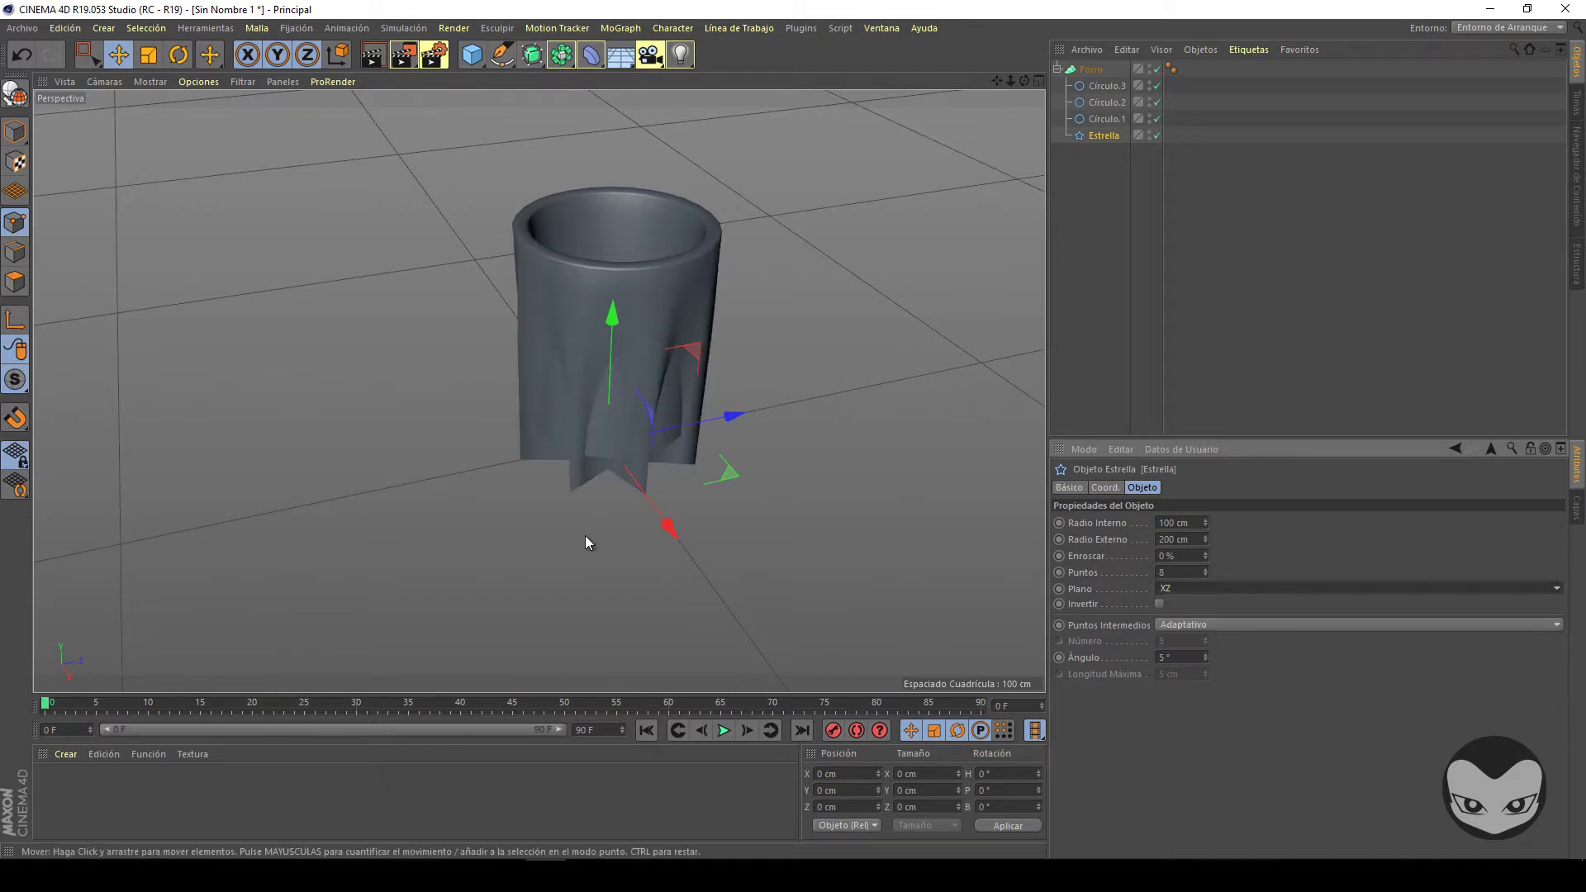
pyautogui.click(150, 57)
pyautogui.moveTo(428, 466); pyautogui.dragTo(796, 430)
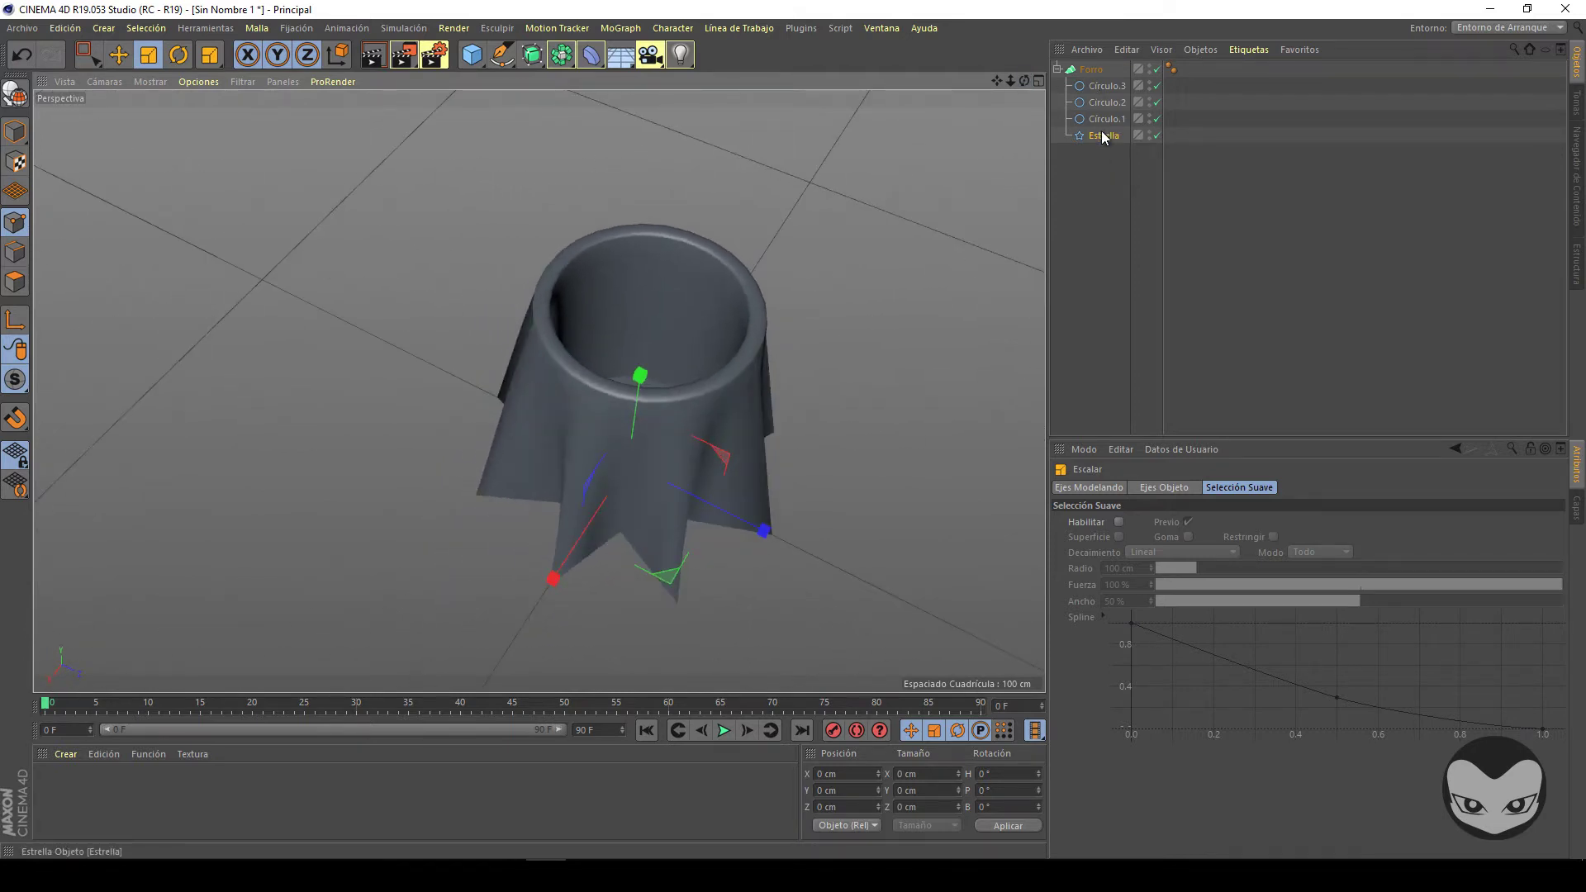
# Delete the Forro with its star and circles, and add a Recorrido generator.
pyautogui.click(1102, 135)
pyautogui.click(1104, 119)
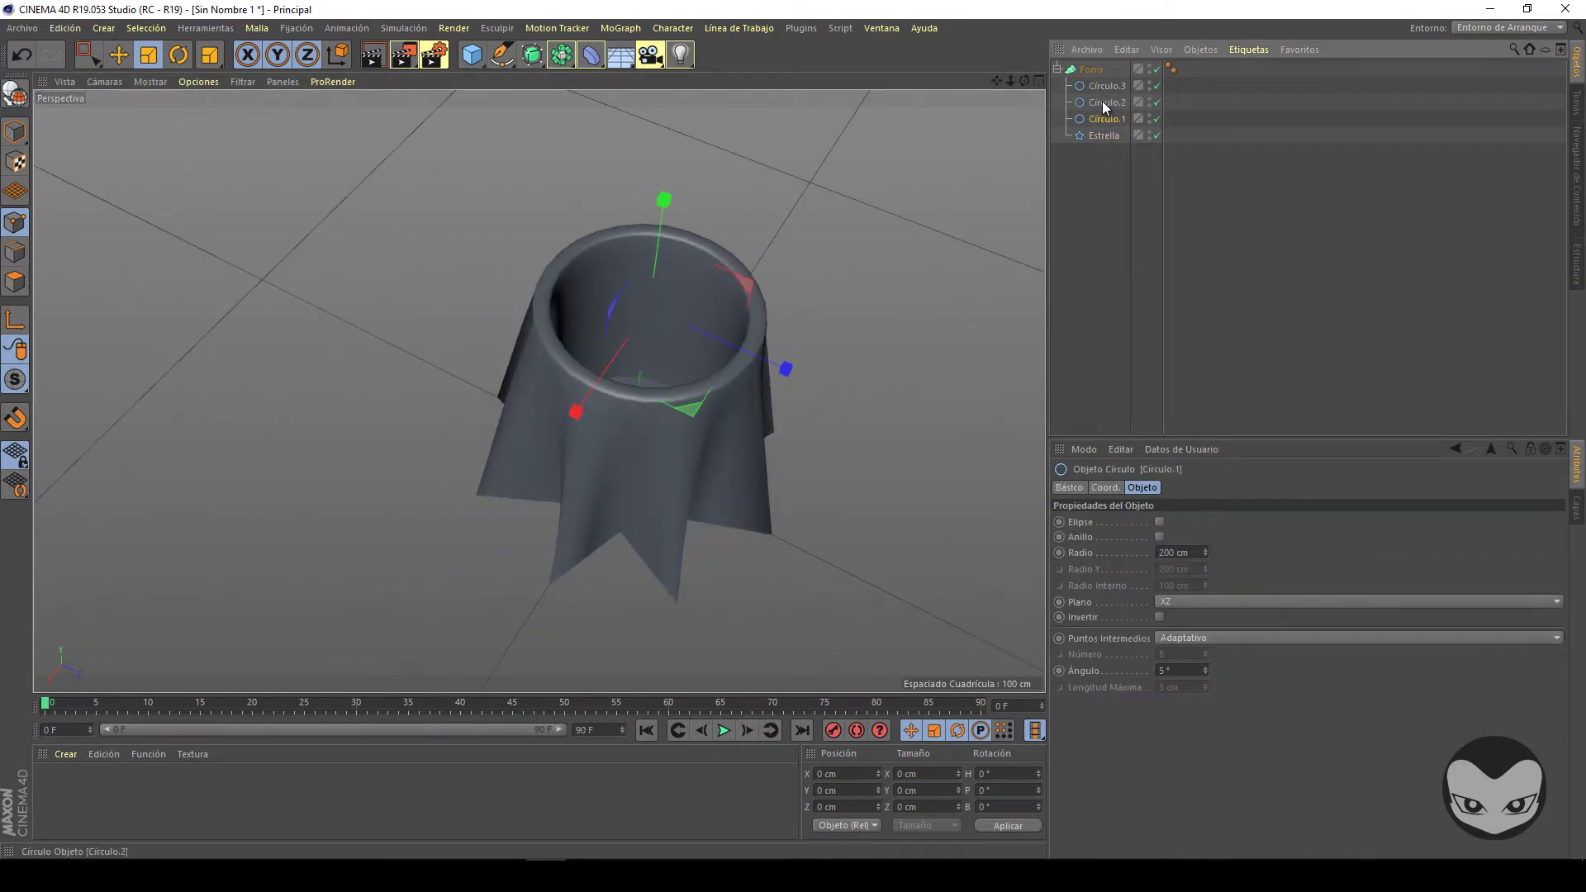
pyautogui.click(1103, 85)
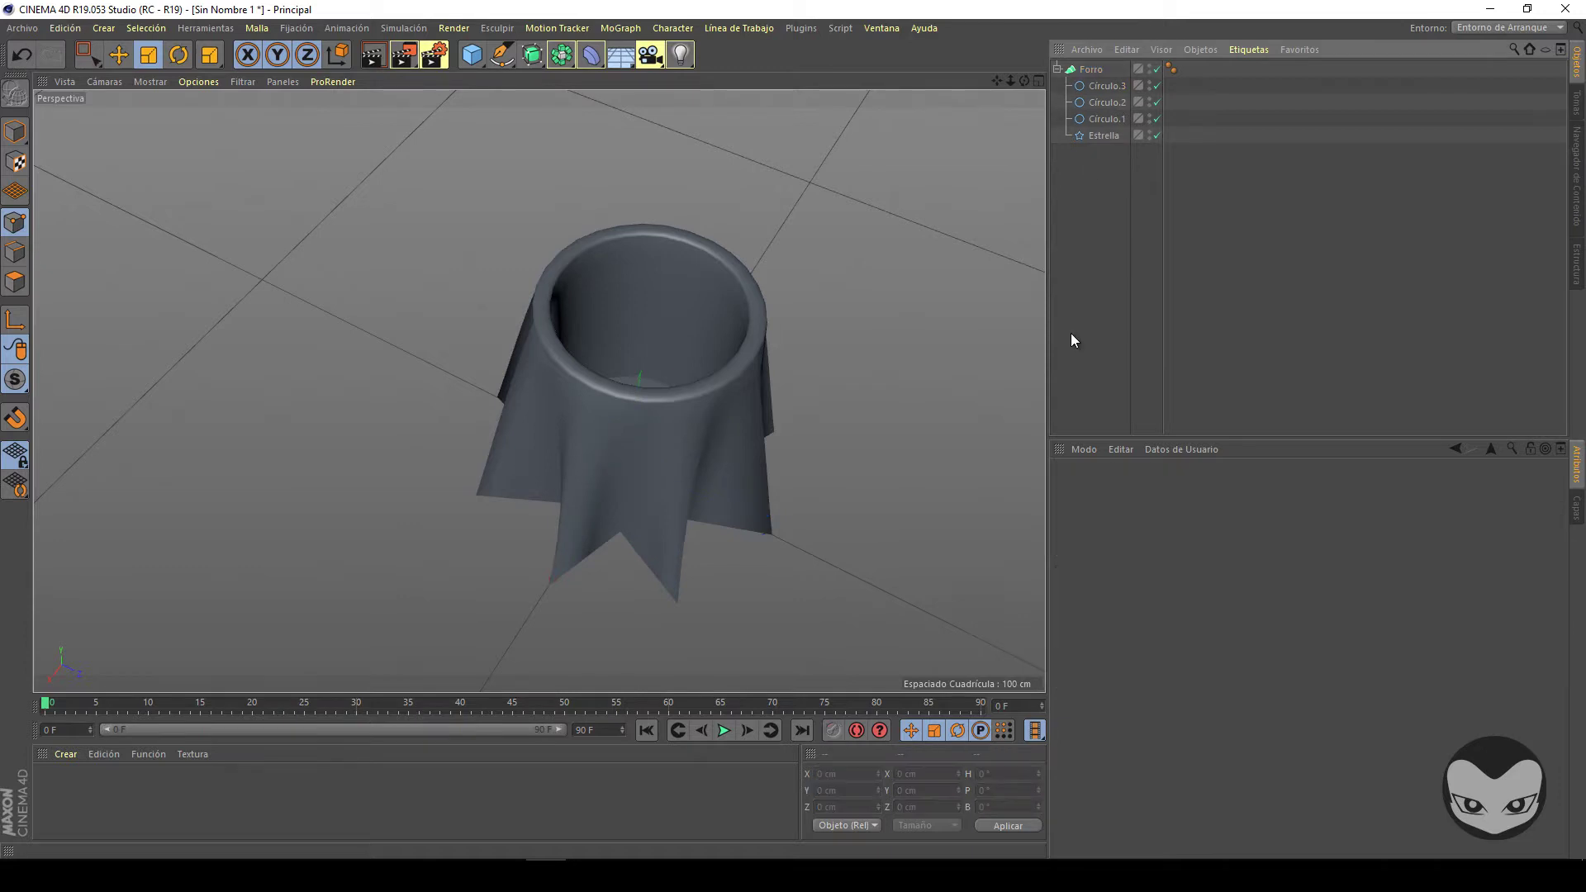
pyautogui.moveTo(1125, 223); pyautogui.dragTo(1057, 86)
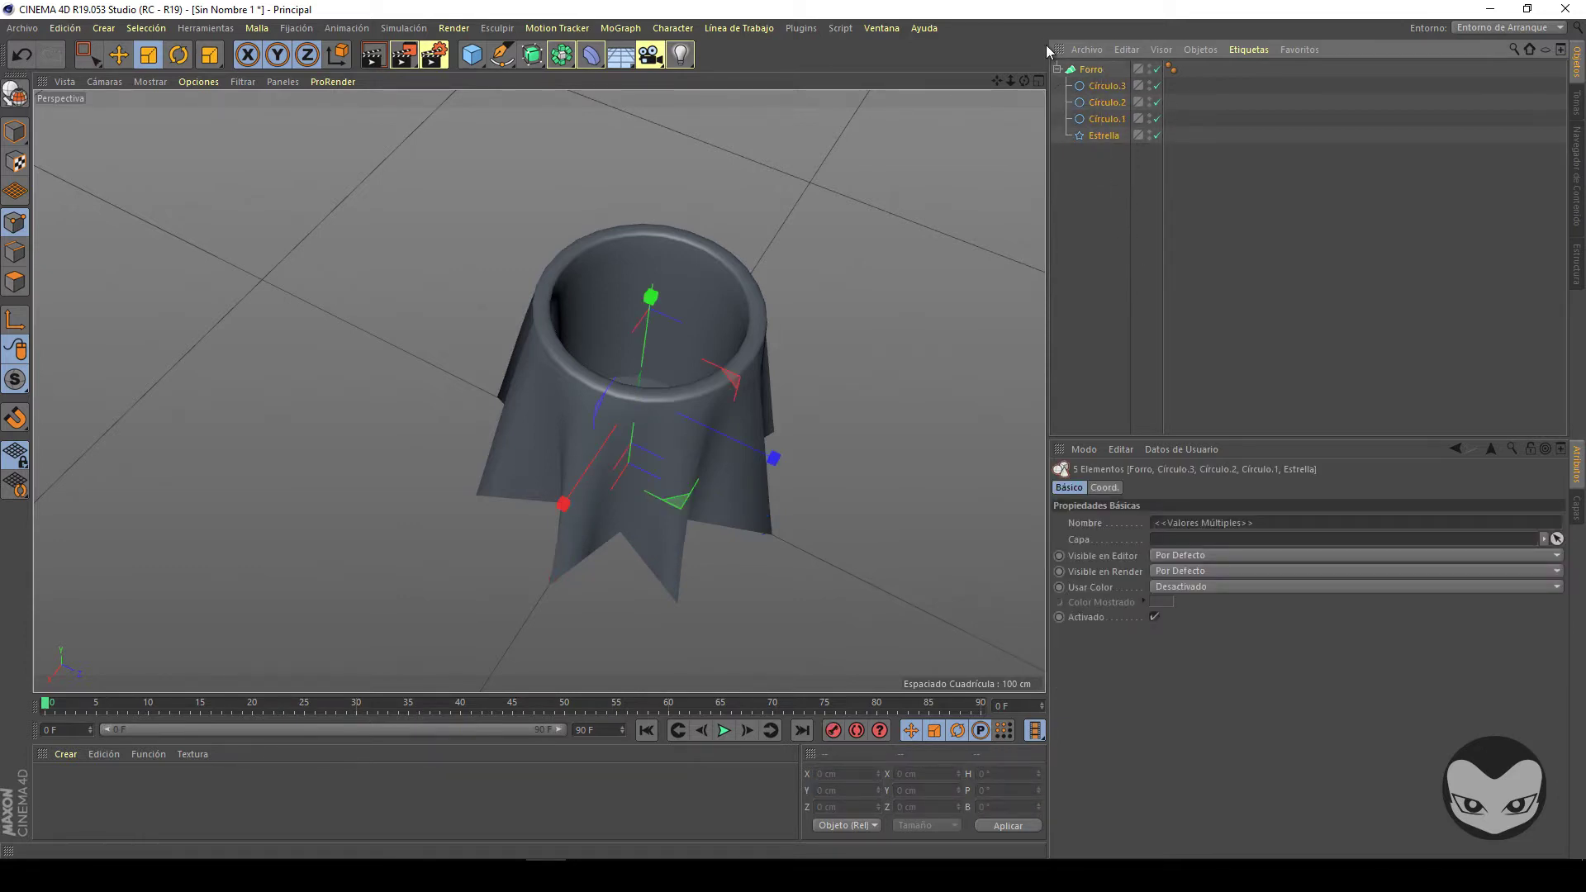
pyautogui.press('Delete')
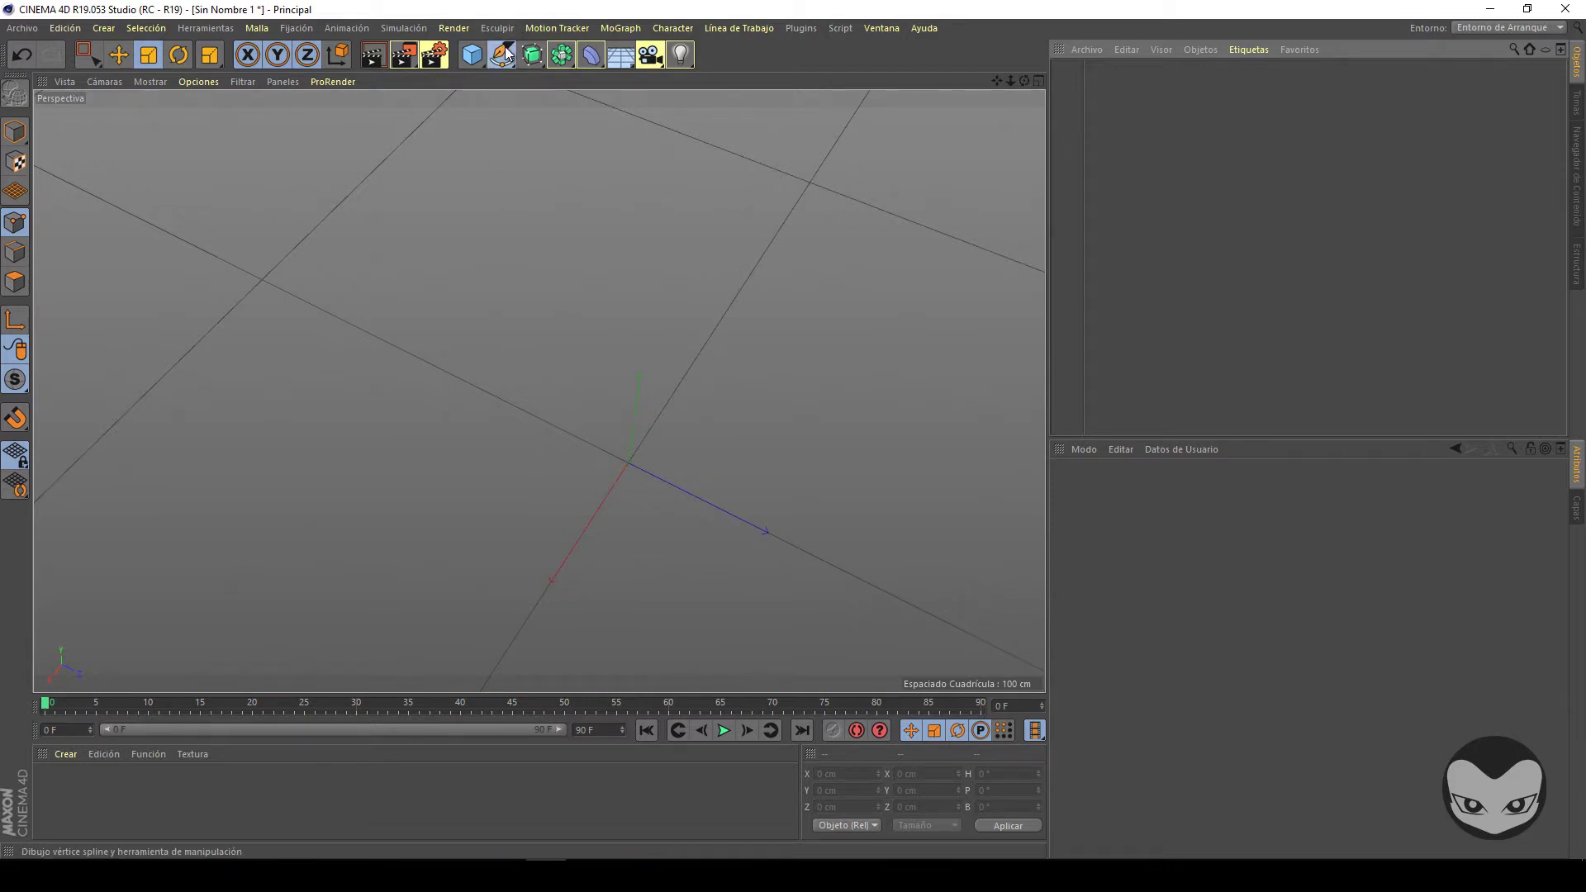
pyautogui.moveTo(507, 53); pyautogui.dragTo(619, 139)
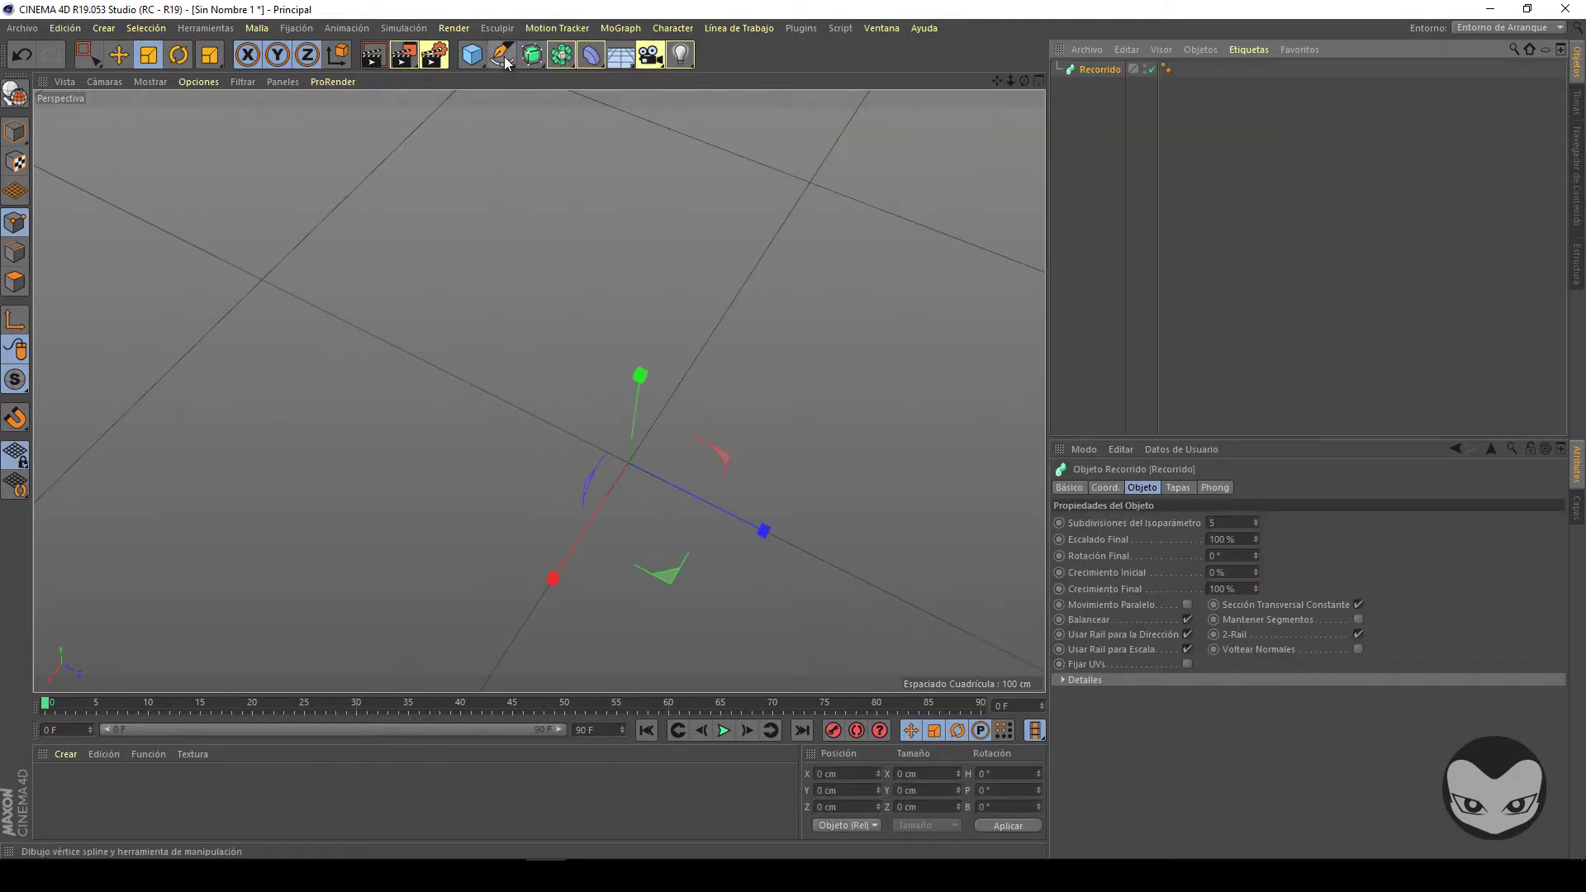
# Draw a wavy open Bezier spline with the Lápiz tool across the perspective view as the sweep path.
pyautogui.click(65, 81)
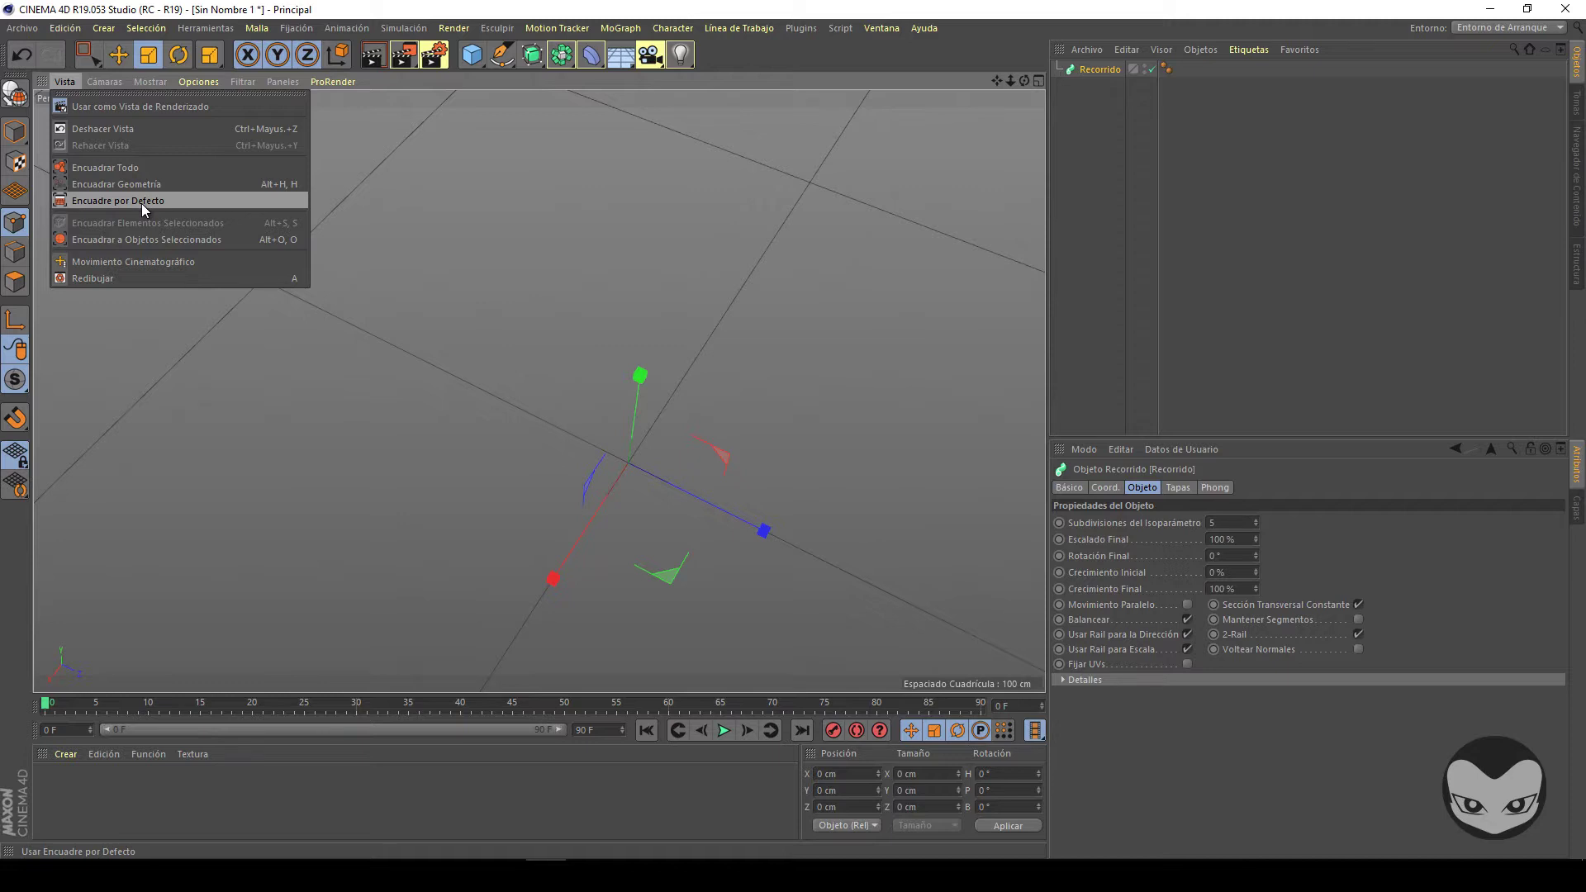
pyautogui.click(141, 203)
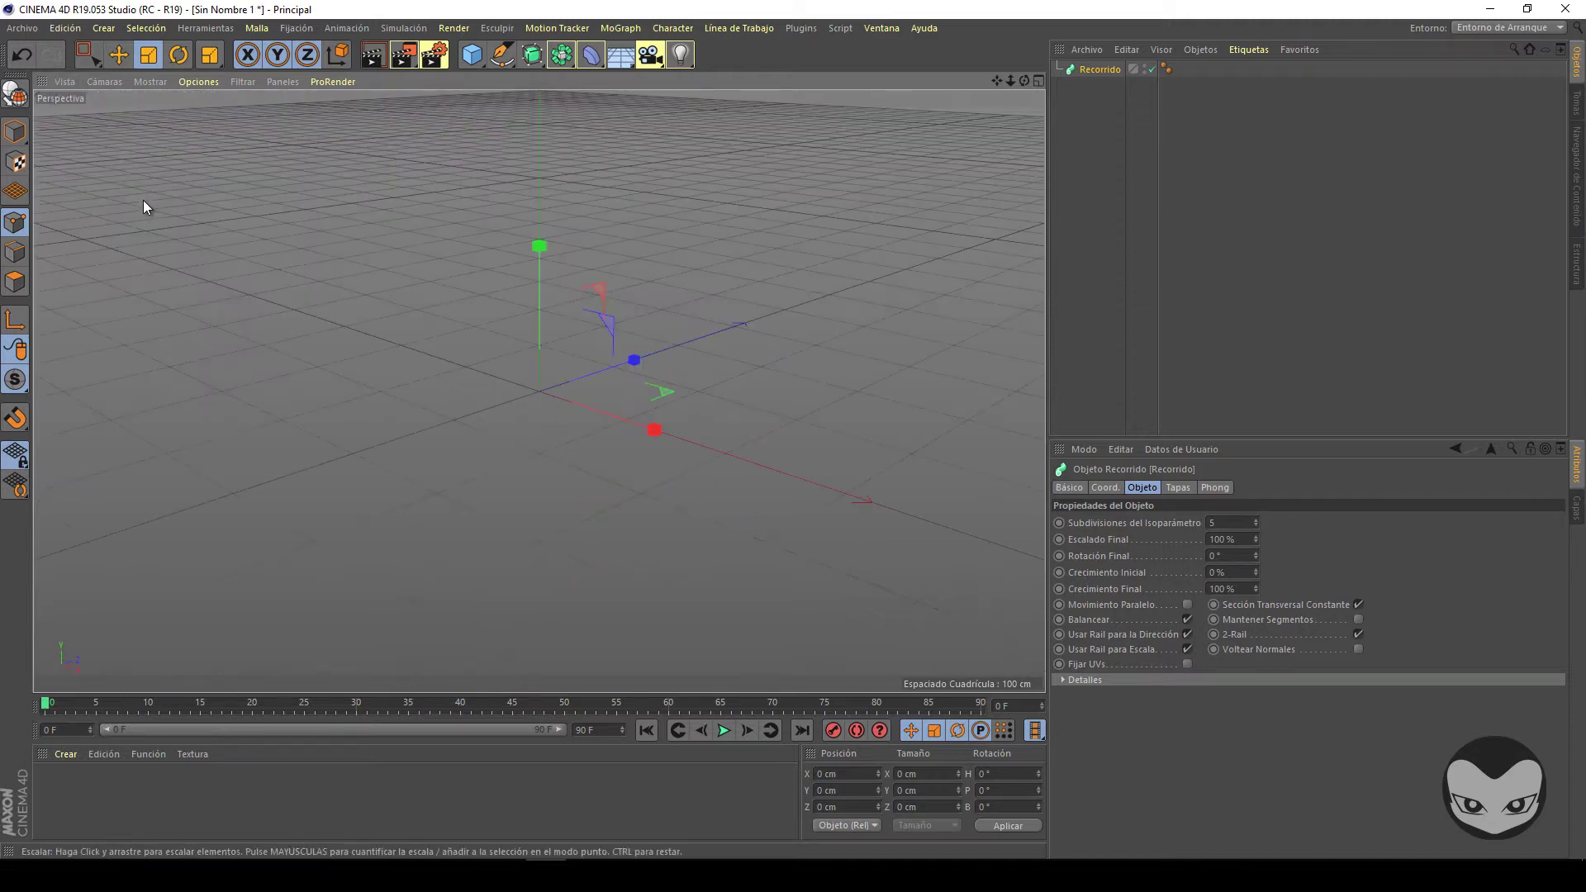
pyautogui.click(502, 54)
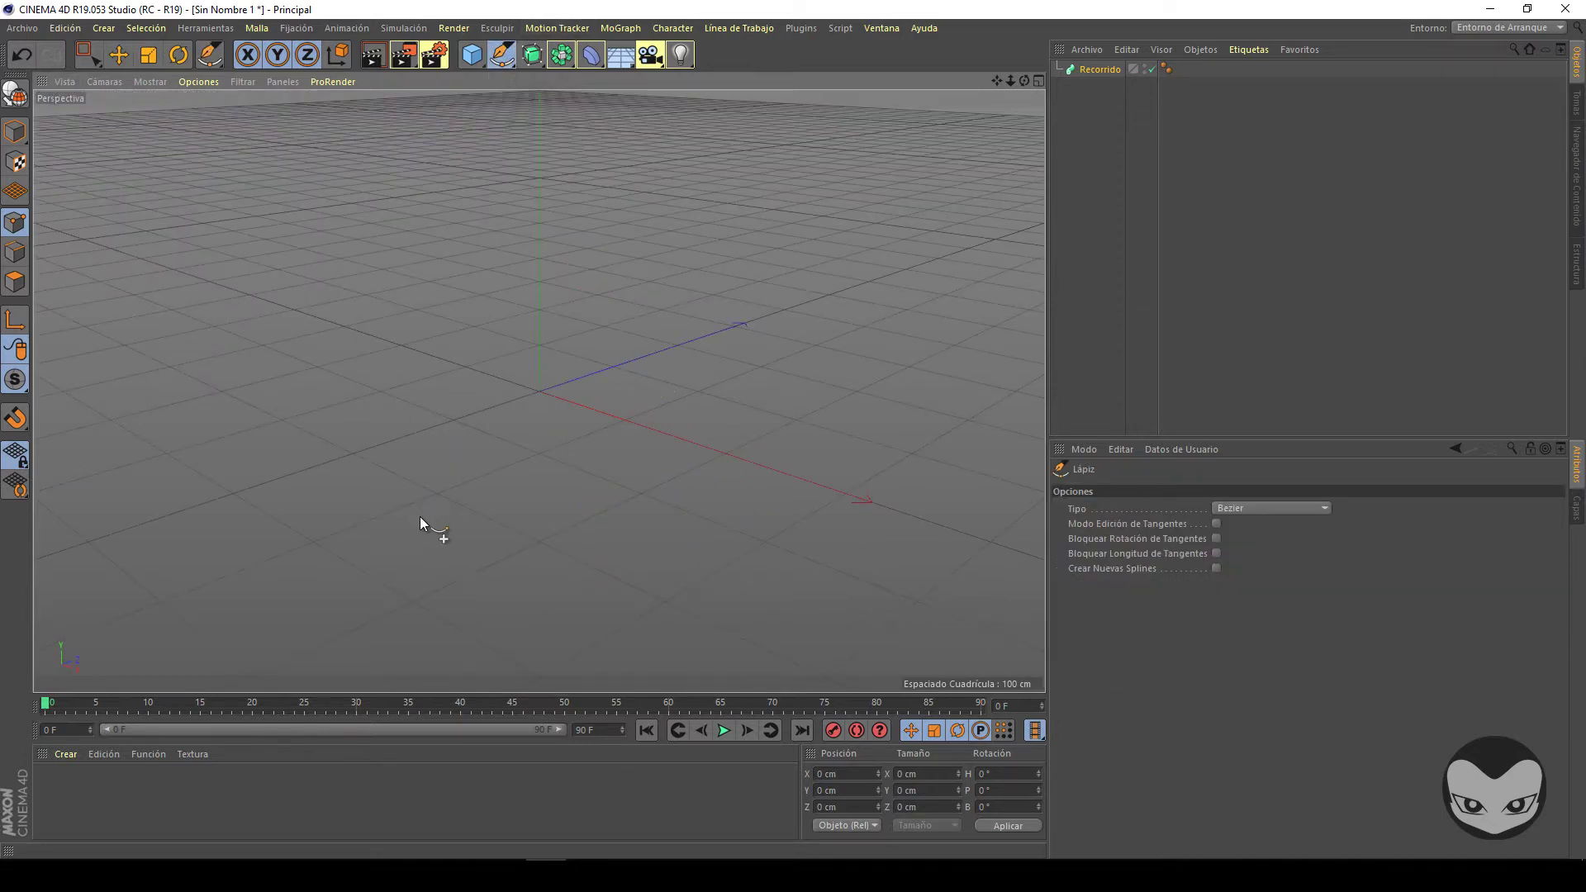
pyautogui.moveTo(404, 554)
pyautogui.mouseDown()
pyautogui.moveTo(283, 298)
pyautogui.moveTo(302, 467)
pyautogui.mouseUp()
pyautogui.click(243, 275)
pyautogui.moveTo(254, 258); pyautogui.dragTo(270, 231)
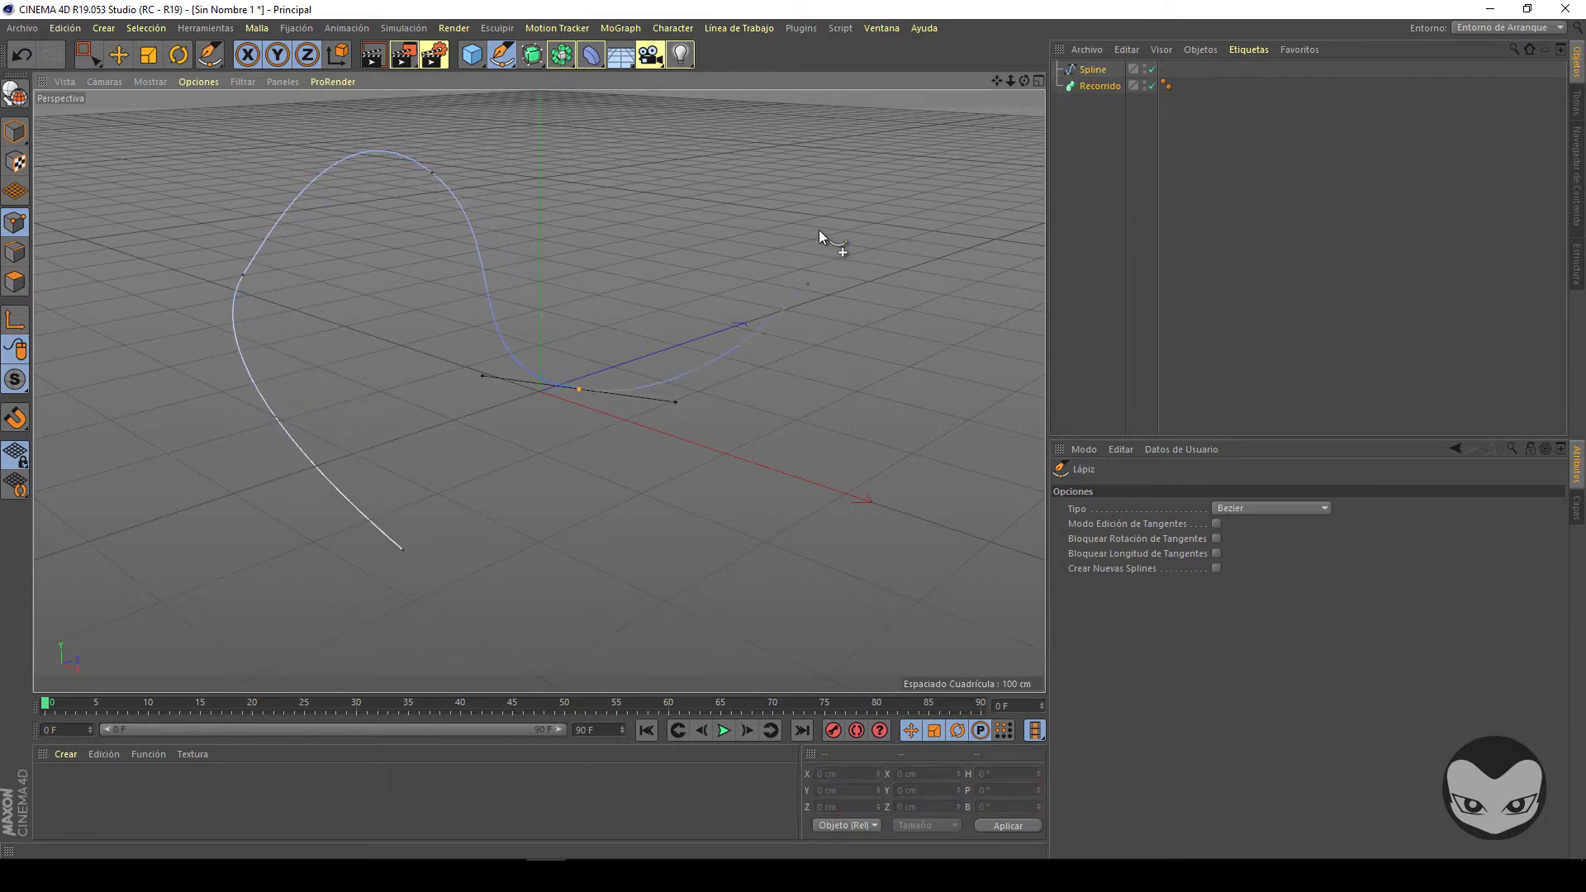
pyautogui.moveTo(808, 278); pyautogui.dragTo(835, 132)
# Add a Círculo spline and scale it down to a radius of about 15 cm as the sweep profile.
pyautogui.click(502, 54)
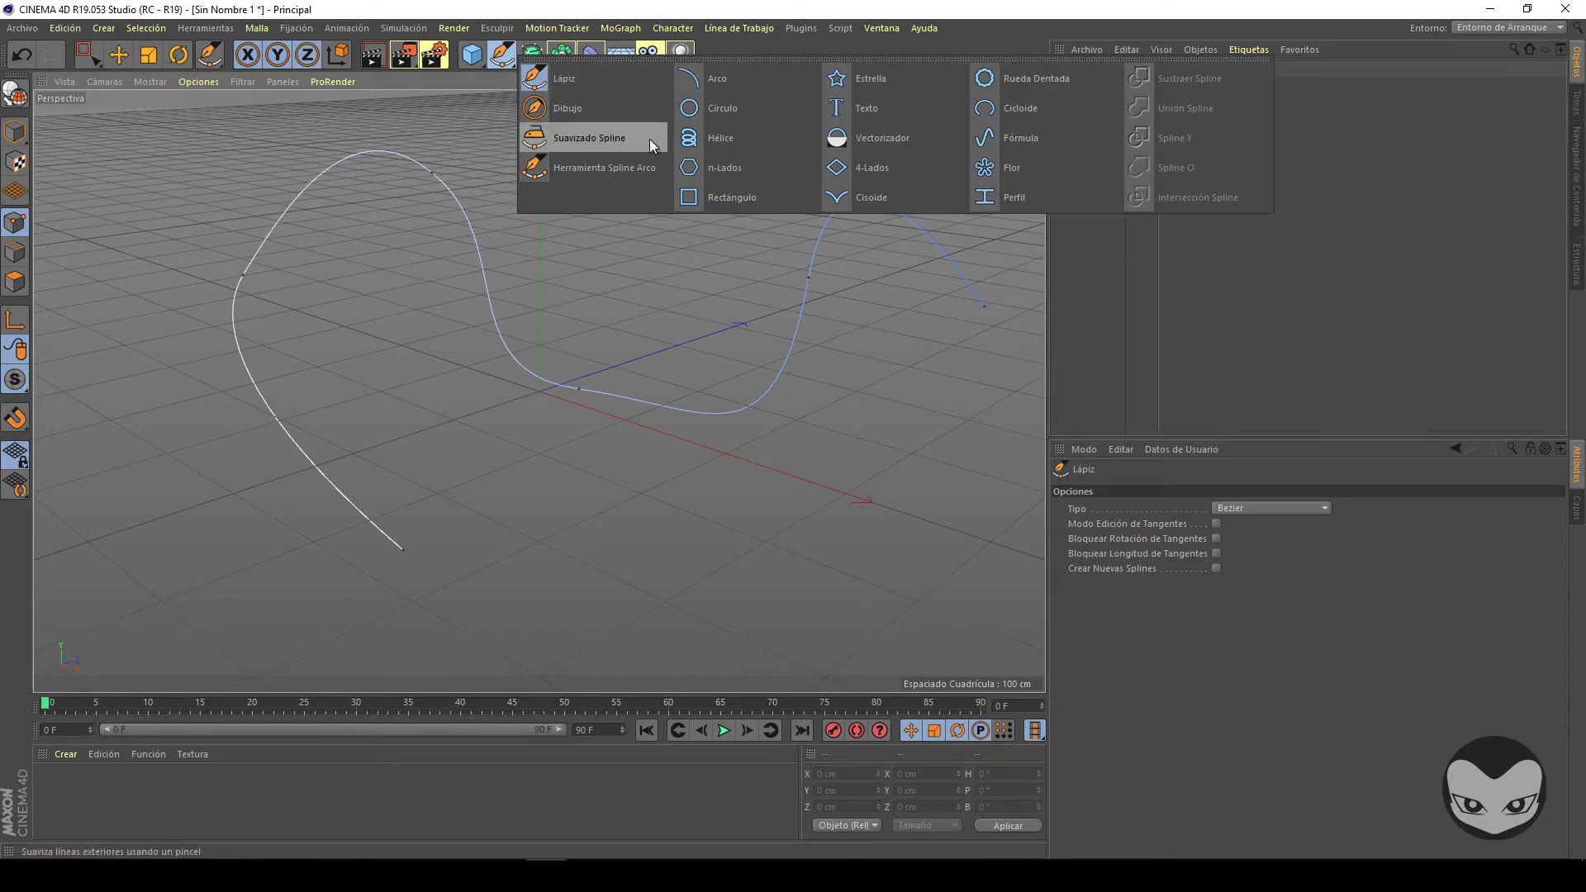
pyautogui.click(728, 110)
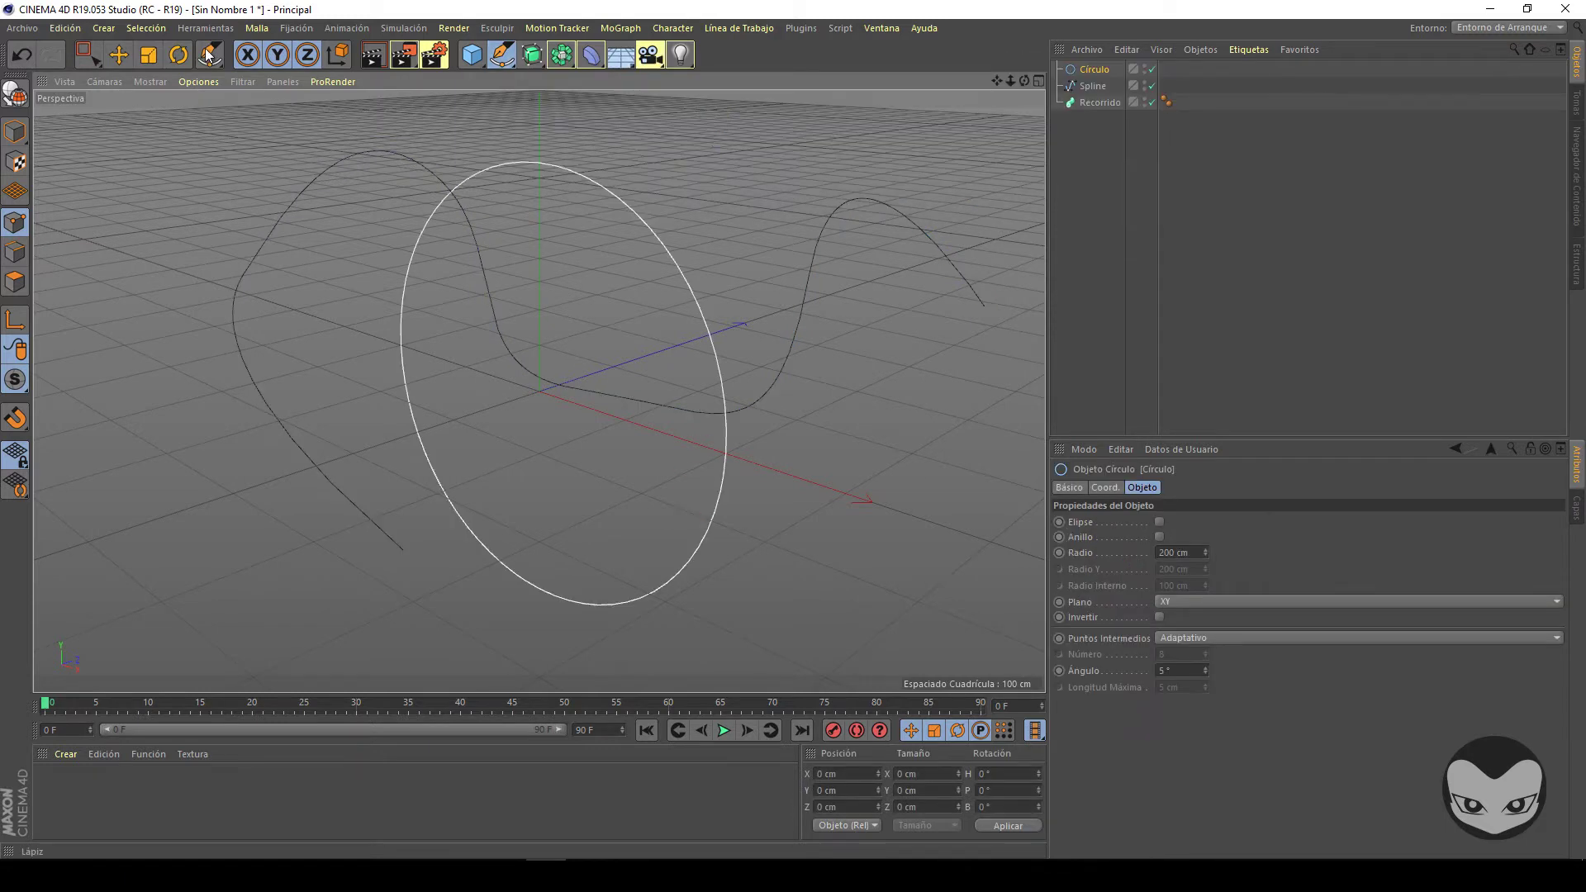
pyautogui.press('t')
pyautogui.moveTo(759, 554); pyautogui.dragTo(389, 613)
pyautogui.moveTo(774, 514); pyautogui.dragTo(648, 508)
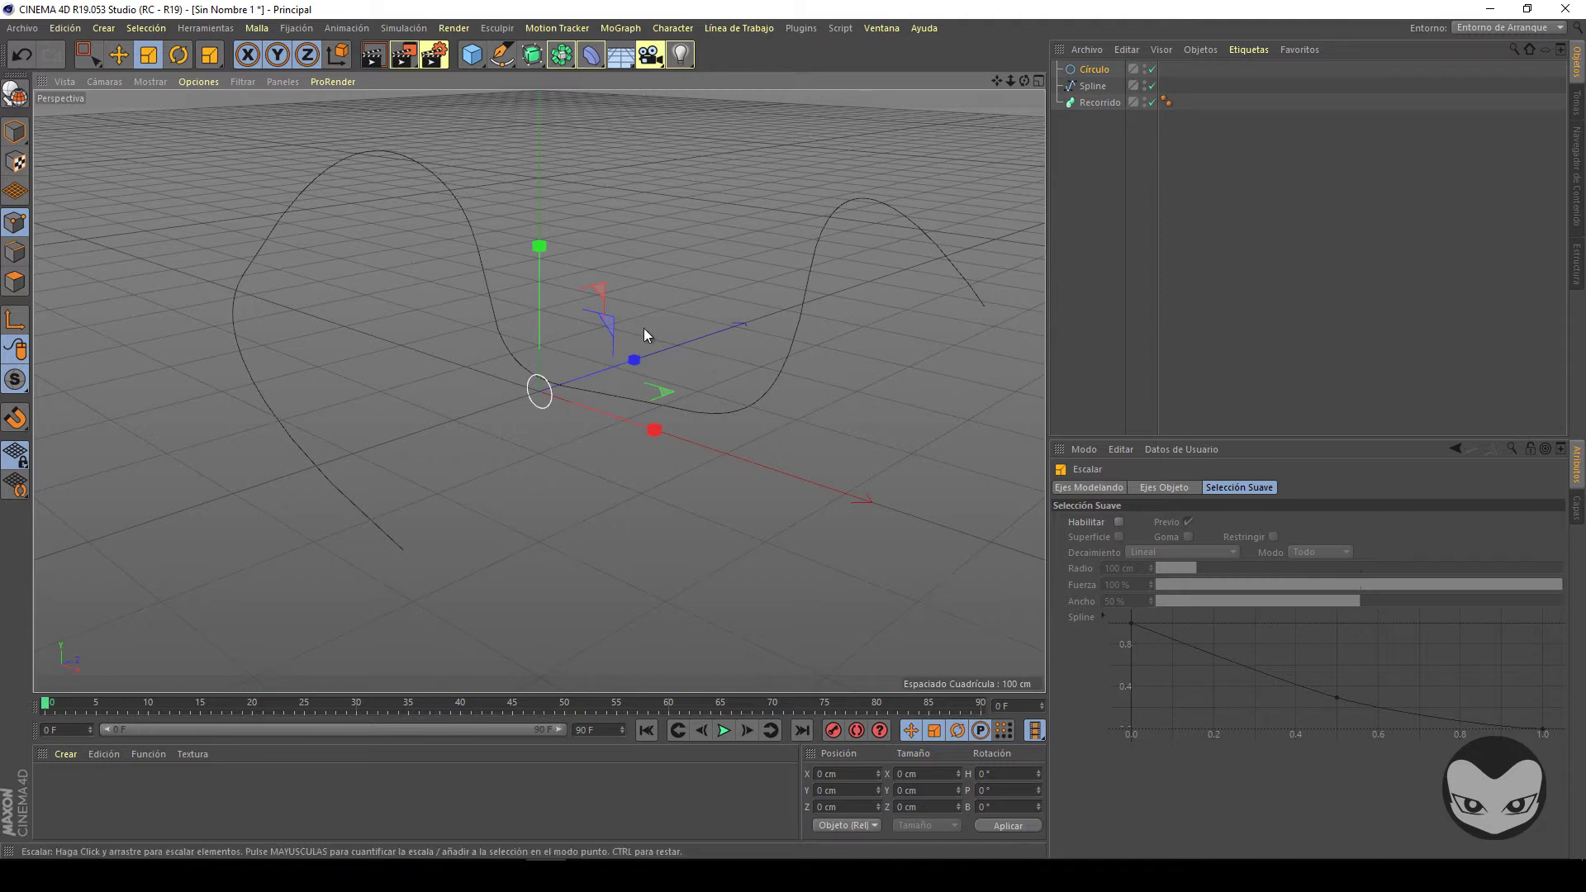
# Nest the circle and the drawn spline inside the Recorrido, circle first, to sweep a tube along the path.
pyautogui.keyDown('ctrl'); pyautogui.click(1095, 86); pyautogui.keyUp('ctrl')
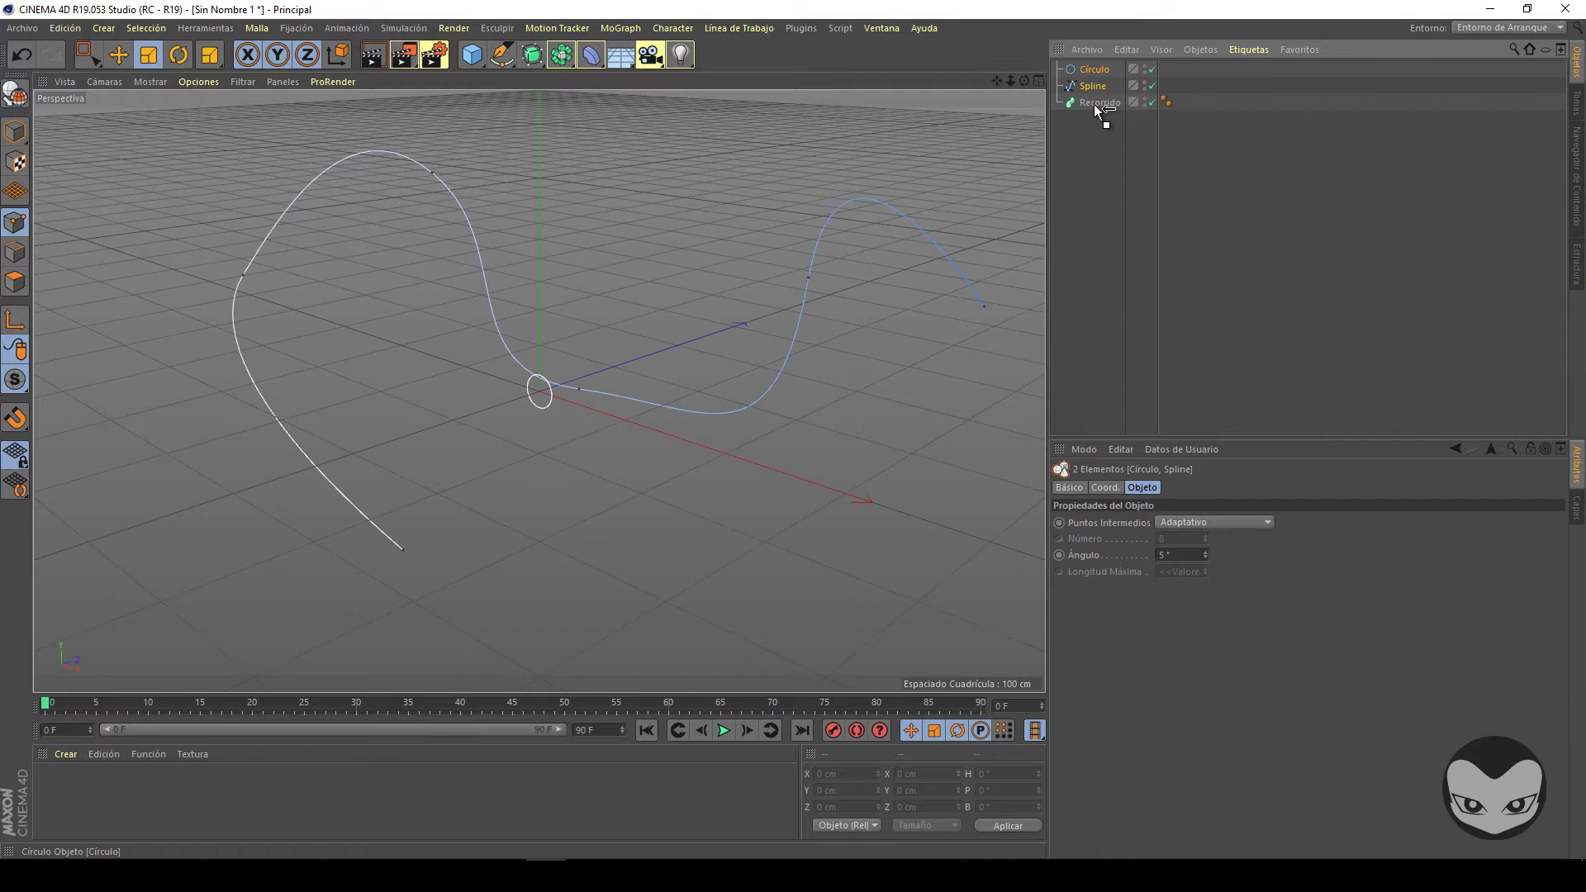
pyautogui.moveTo(1094, 104); pyautogui.dragTo(1093, 97)
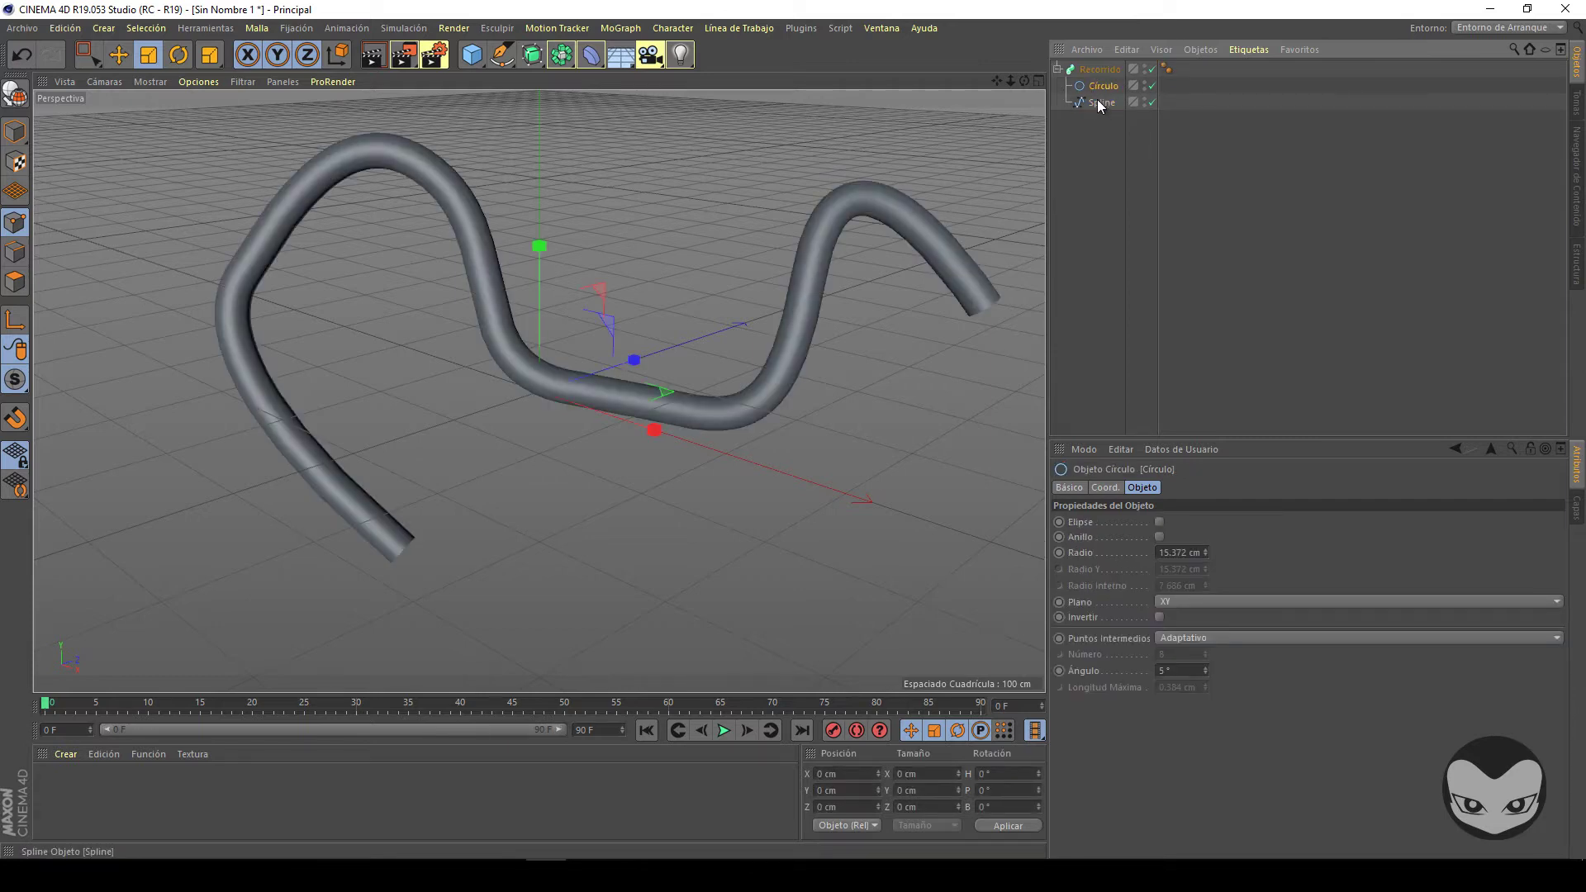
pyautogui.click(1099, 102)
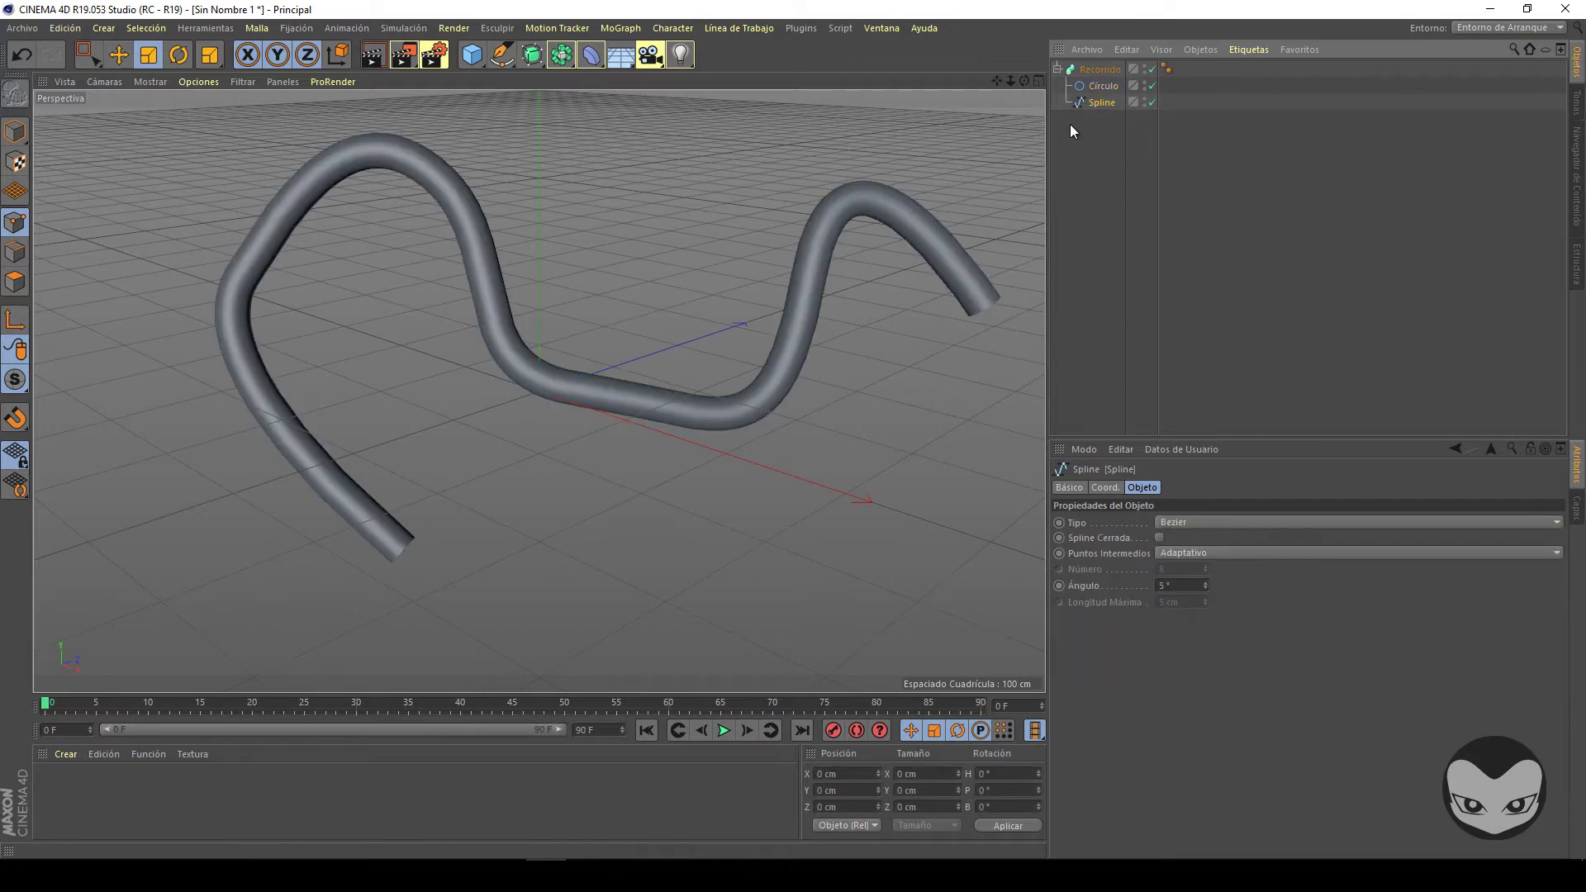
pyautogui.click(1100, 85)
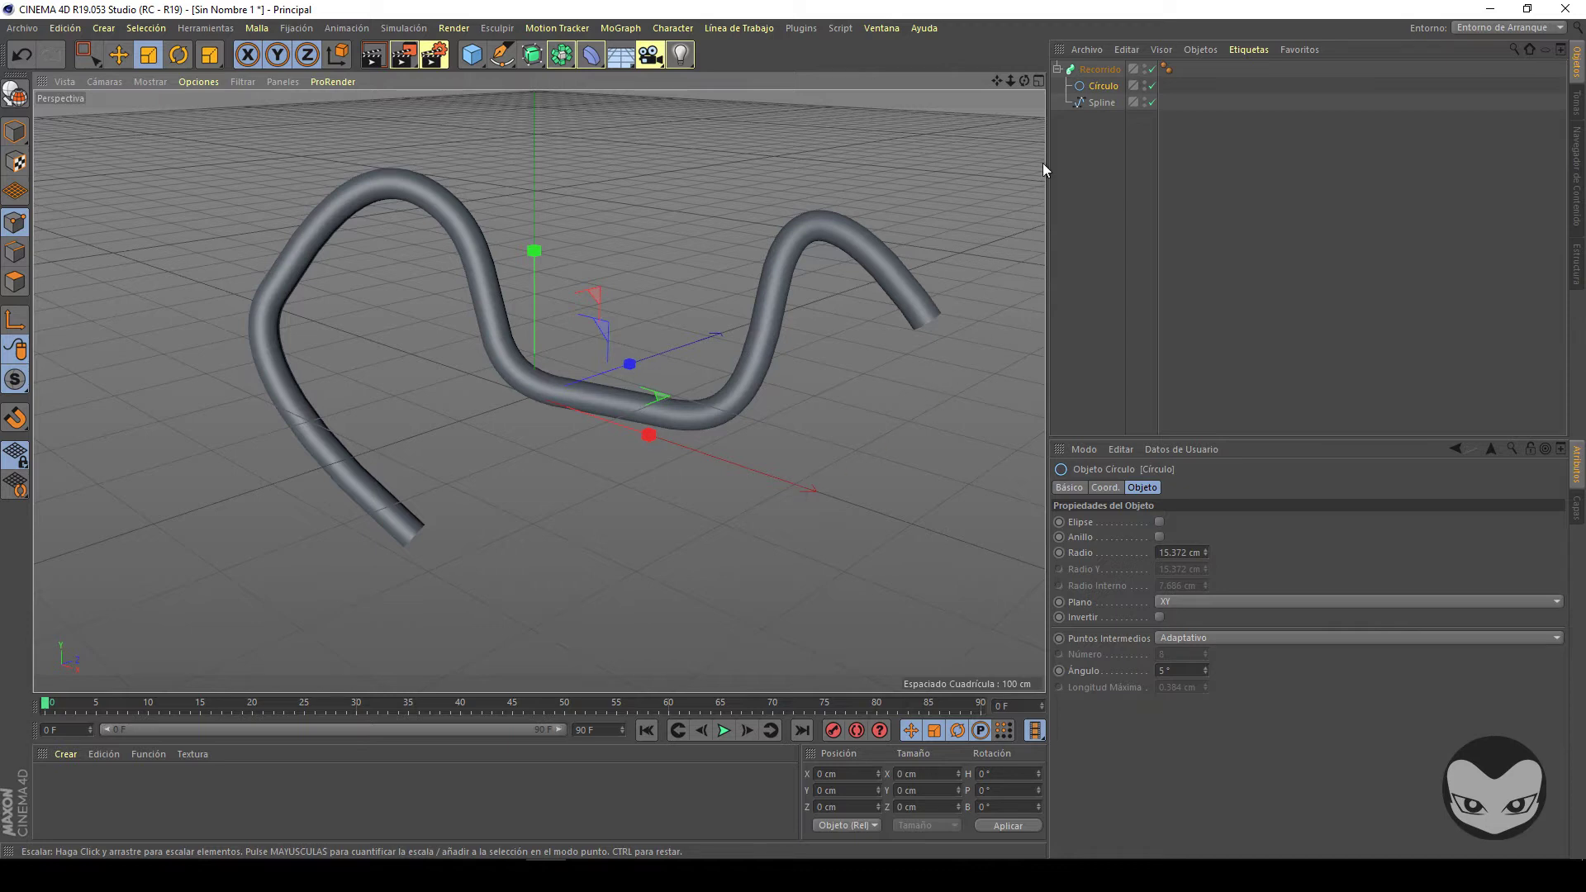
# Set the Recorrido's Escalado Final to 68 % and Rotación Final to 15°, and try out its growth values.
pyautogui.click(1099, 69)
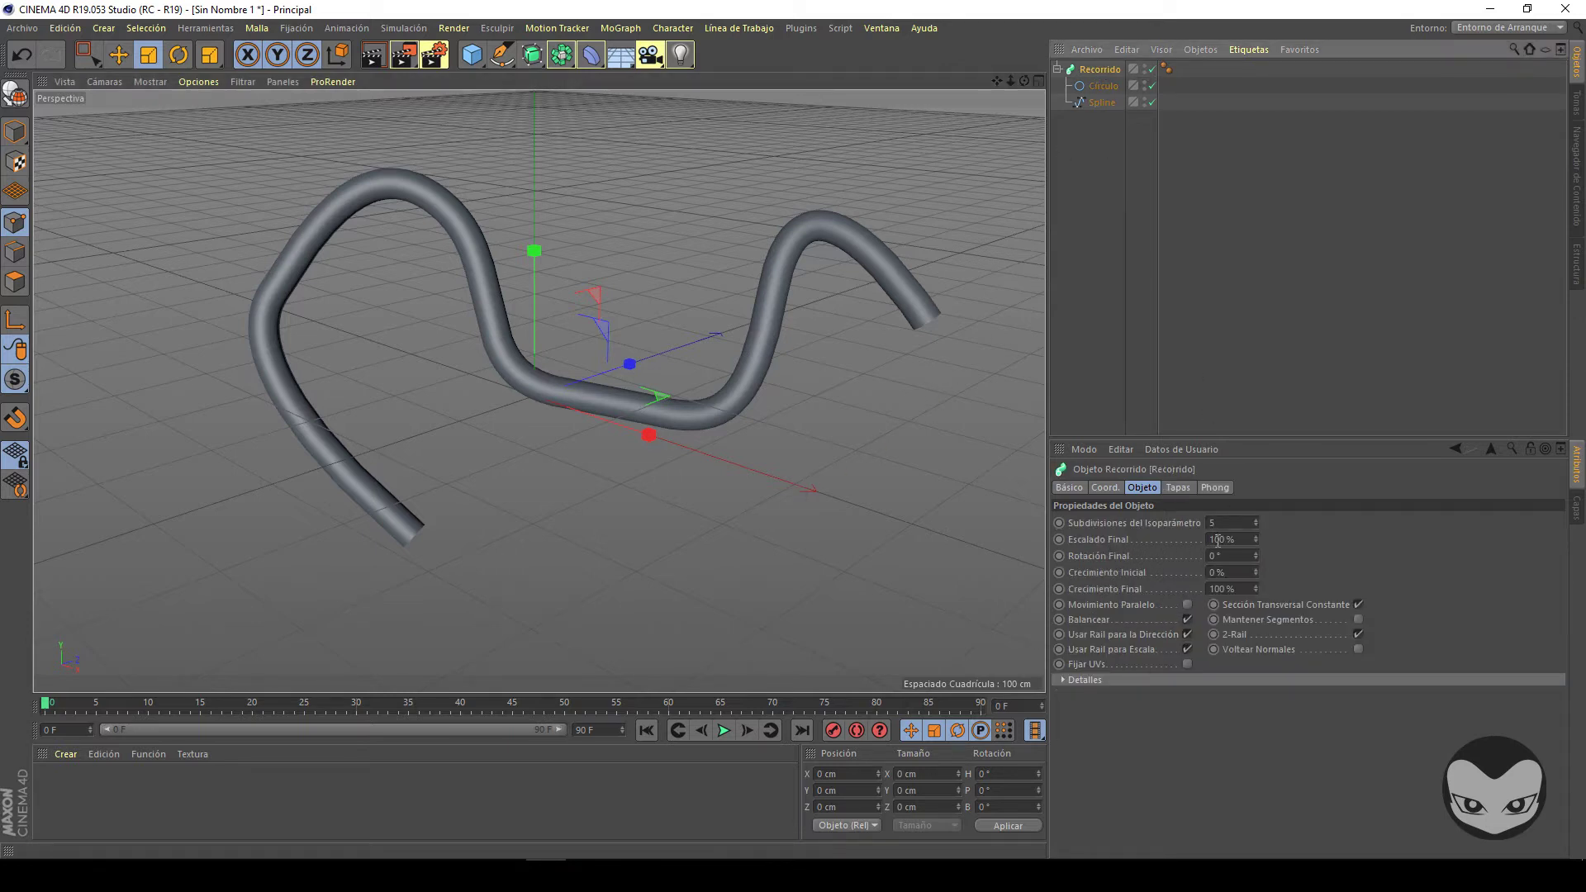
pyautogui.moveTo(1258, 539); pyautogui.dragTo(1259, 543)
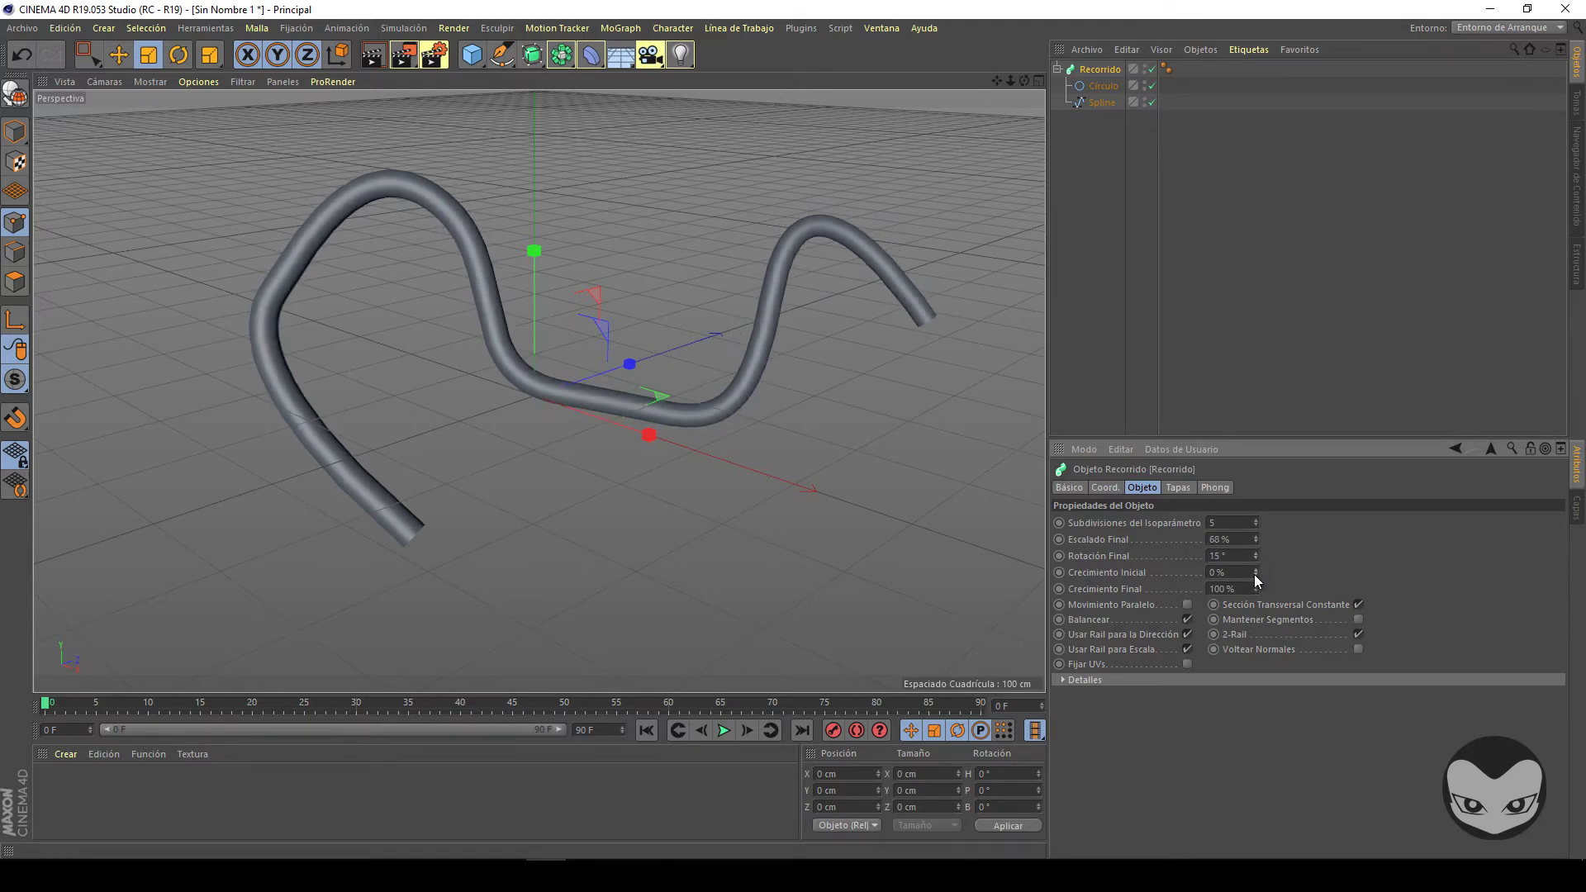
pyautogui.moveTo(1254, 573); pyautogui.dragTo(1257, 589)
# Replace the circle profile with a Flor spline placed above the path spline and scaled down to a 14.4 cm outer radius.
pyautogui.click(1108, 84)
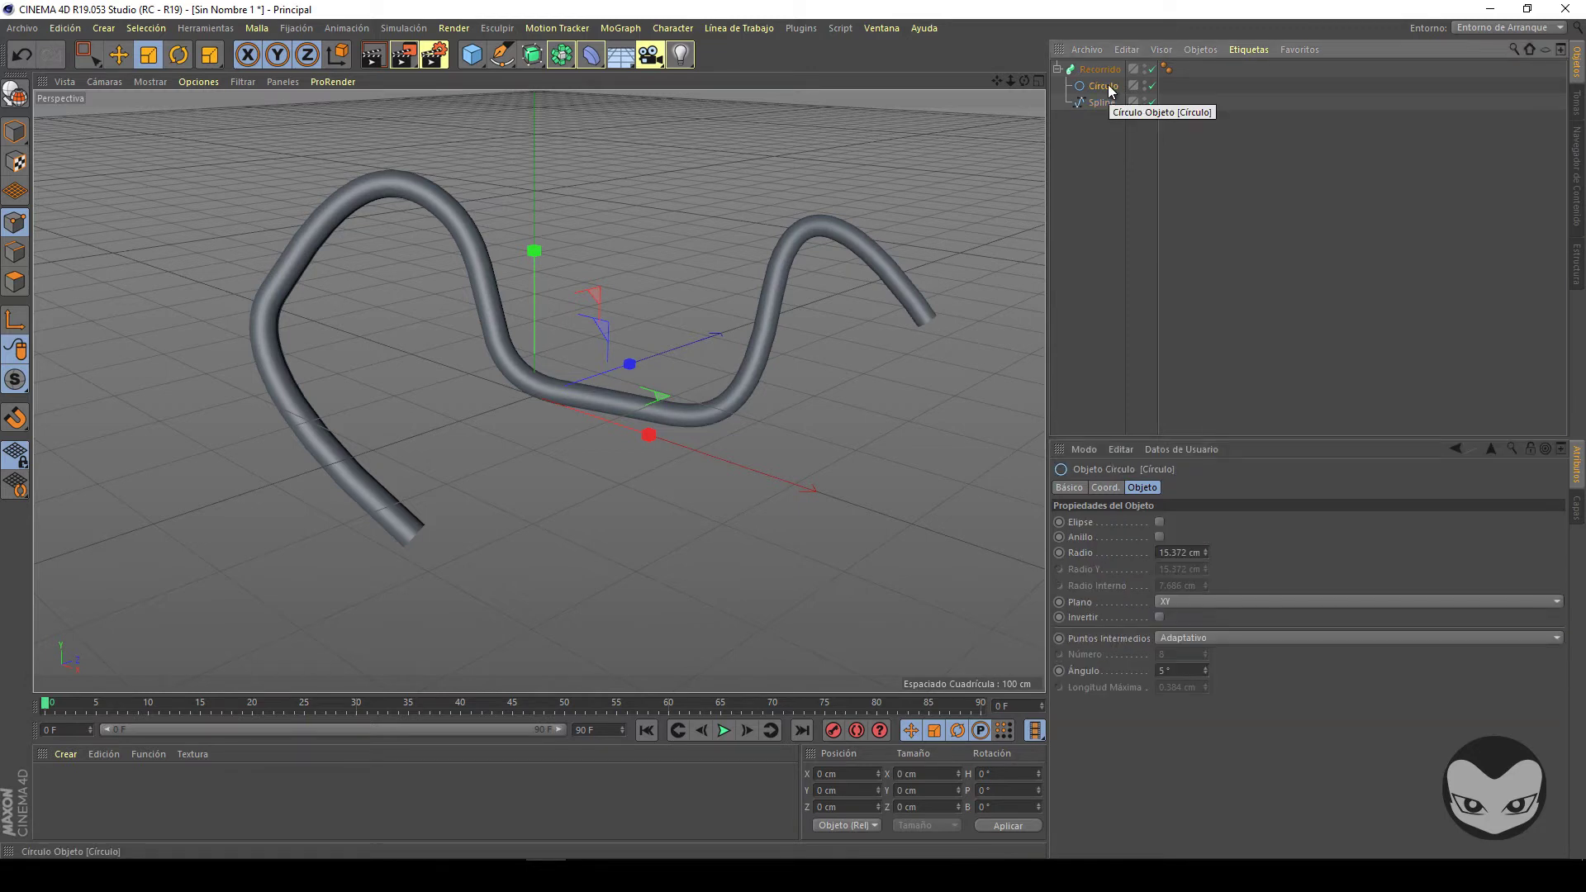
pyautogui.press('Delete')
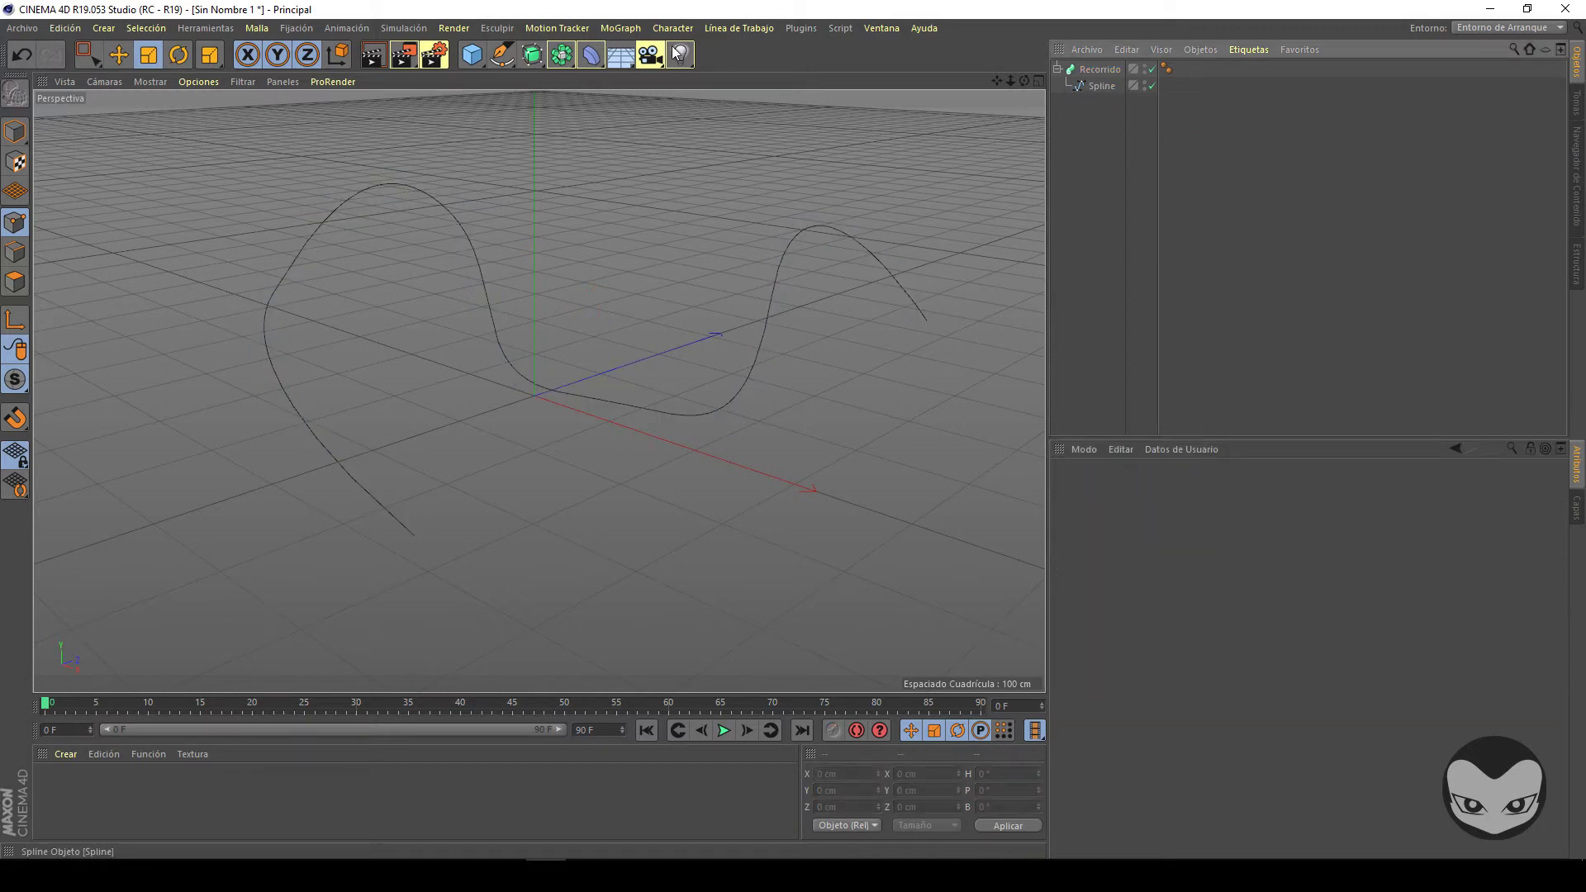
pyautogui.click(502, 55)
pyautogui.click(1019, 169)
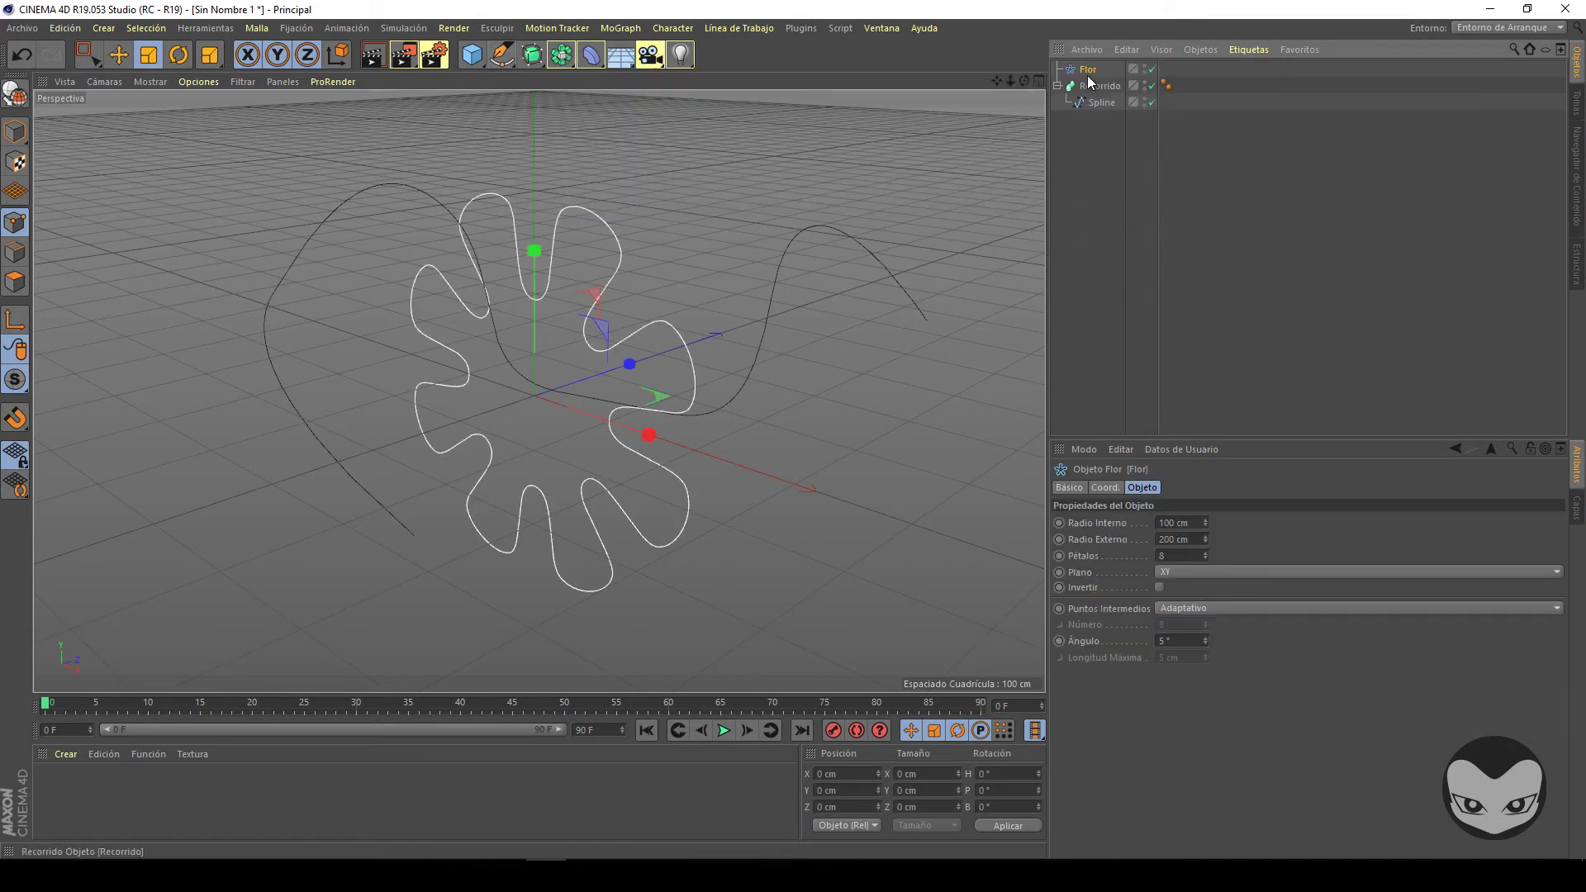
pyautogui.moveTo(1097, 69); pyautogui.dragTo(1087, 117)
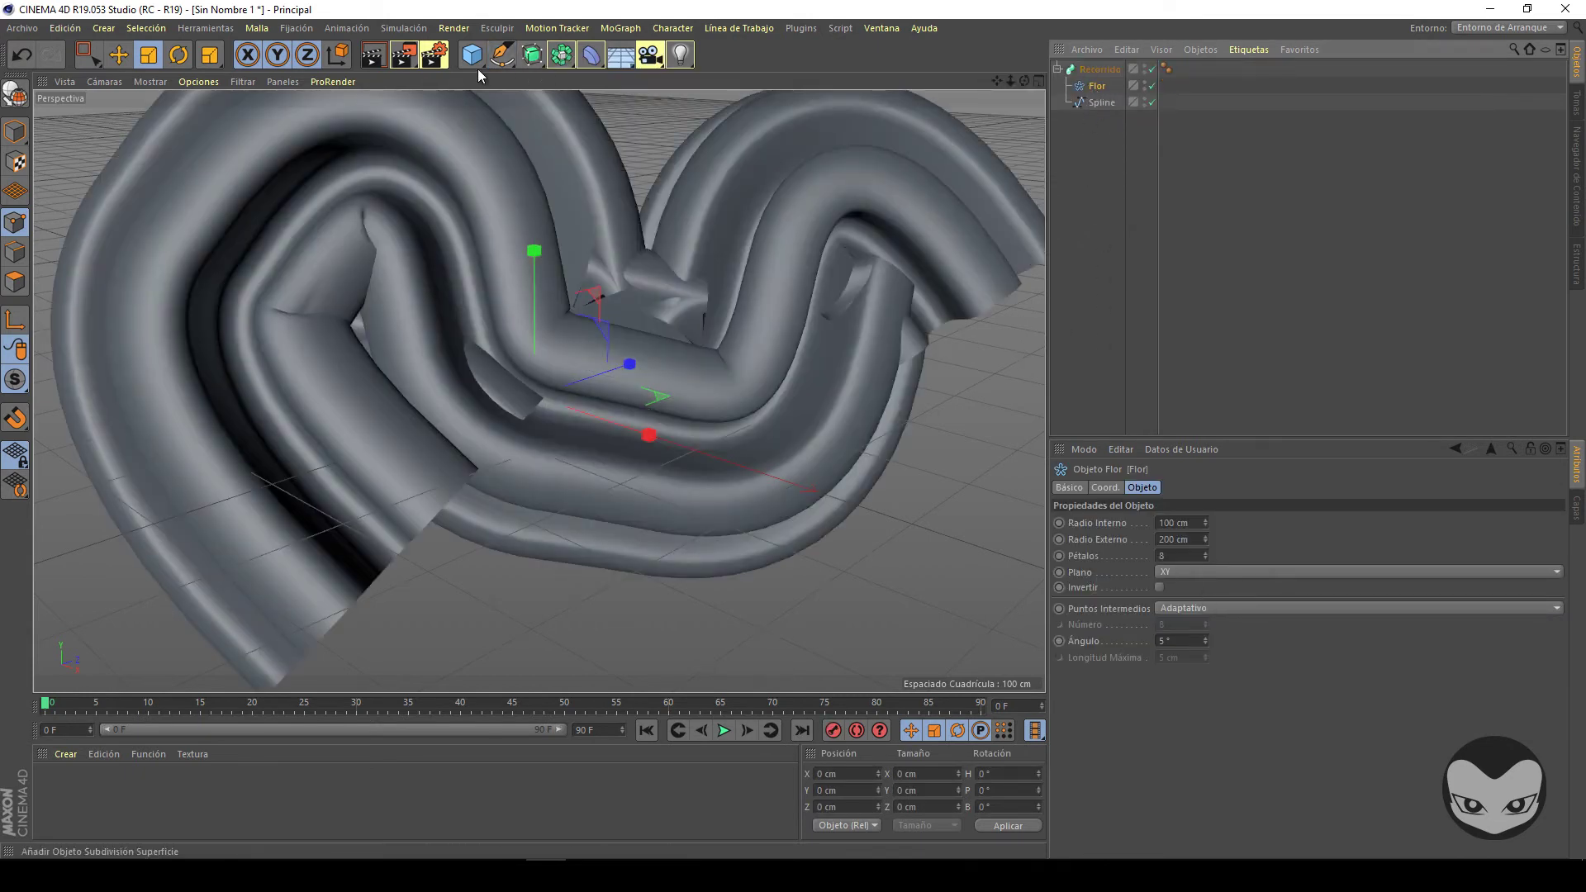
pyautogui.moveTo(909, 552); pyautogui.dragTo(795, 434)
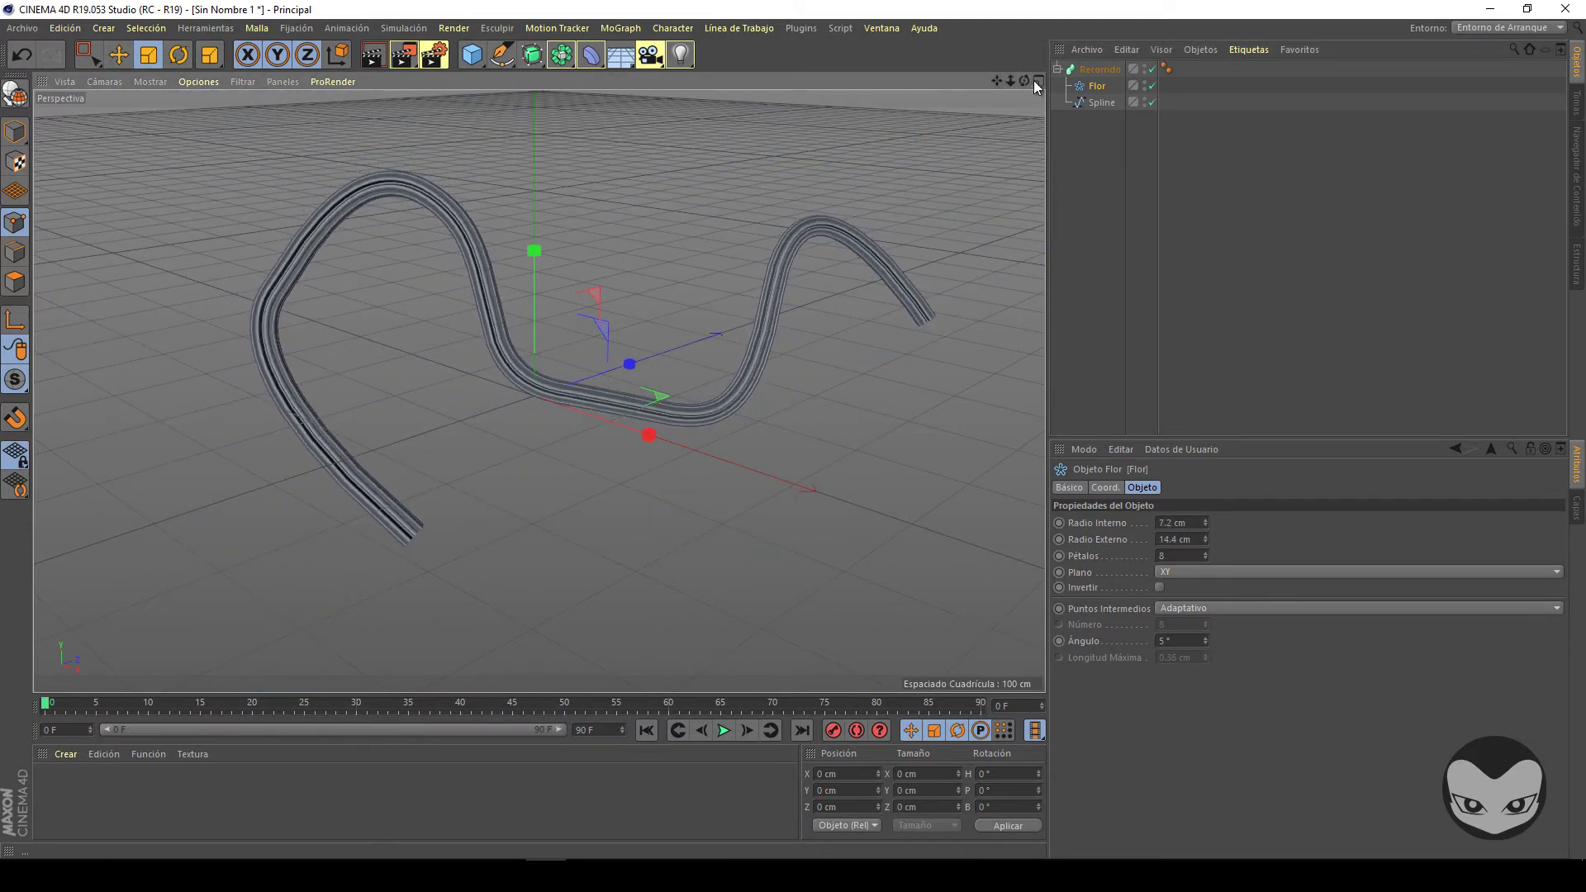
# Twist the flower-profile sweep by setting the Recorrido's Rotación Final to 237°.
pyautogui.moveTo(1025, 81); pyautogui.dragTo(793, 433)
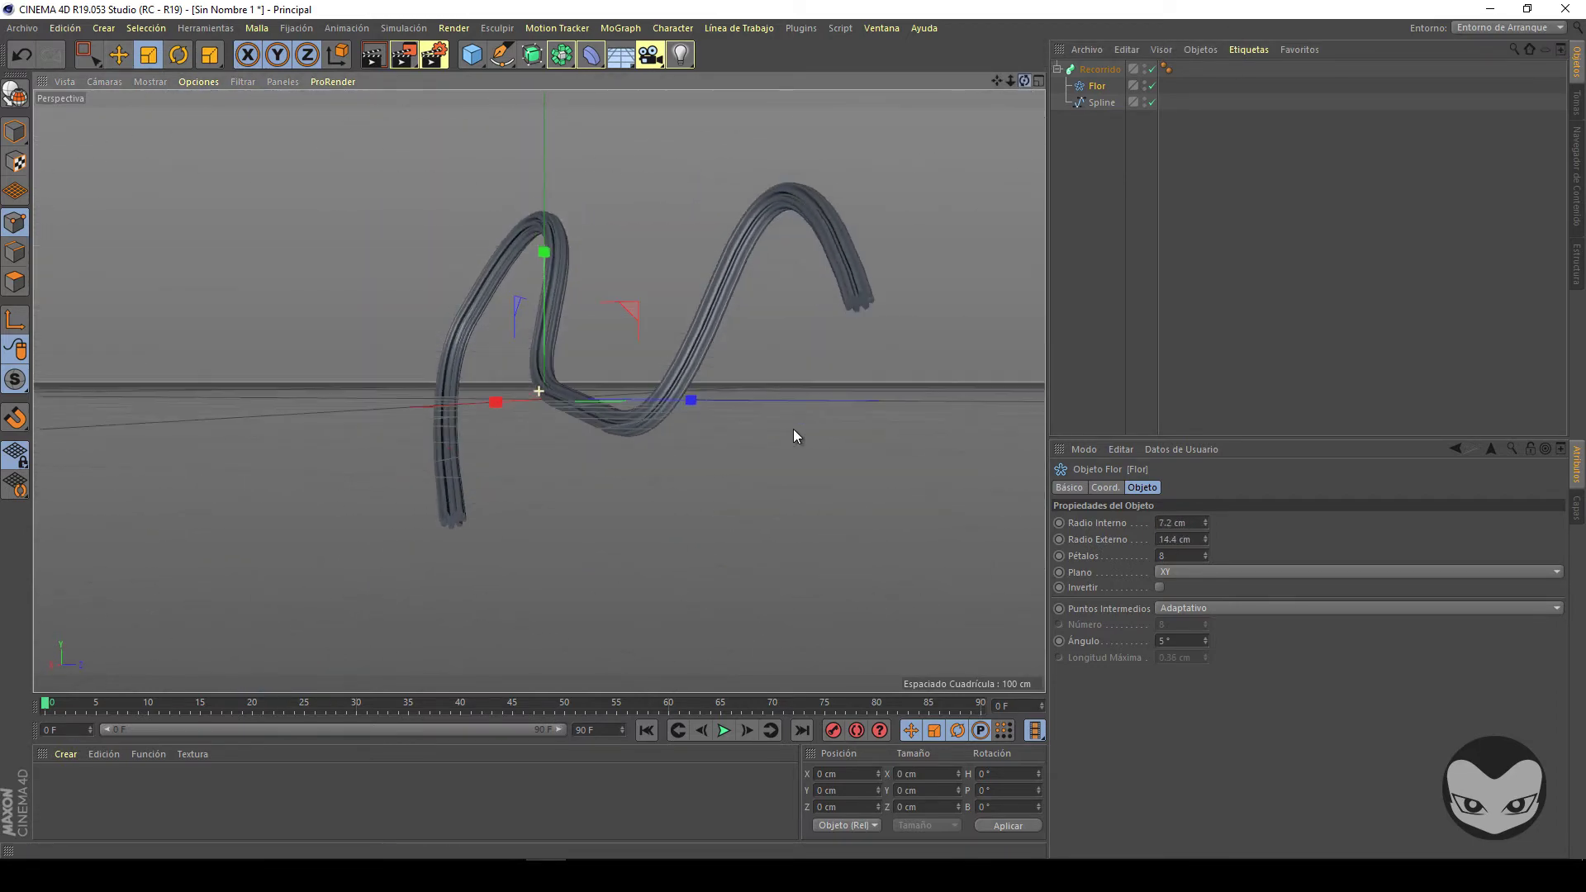
pyautogui.click(1100, 68)
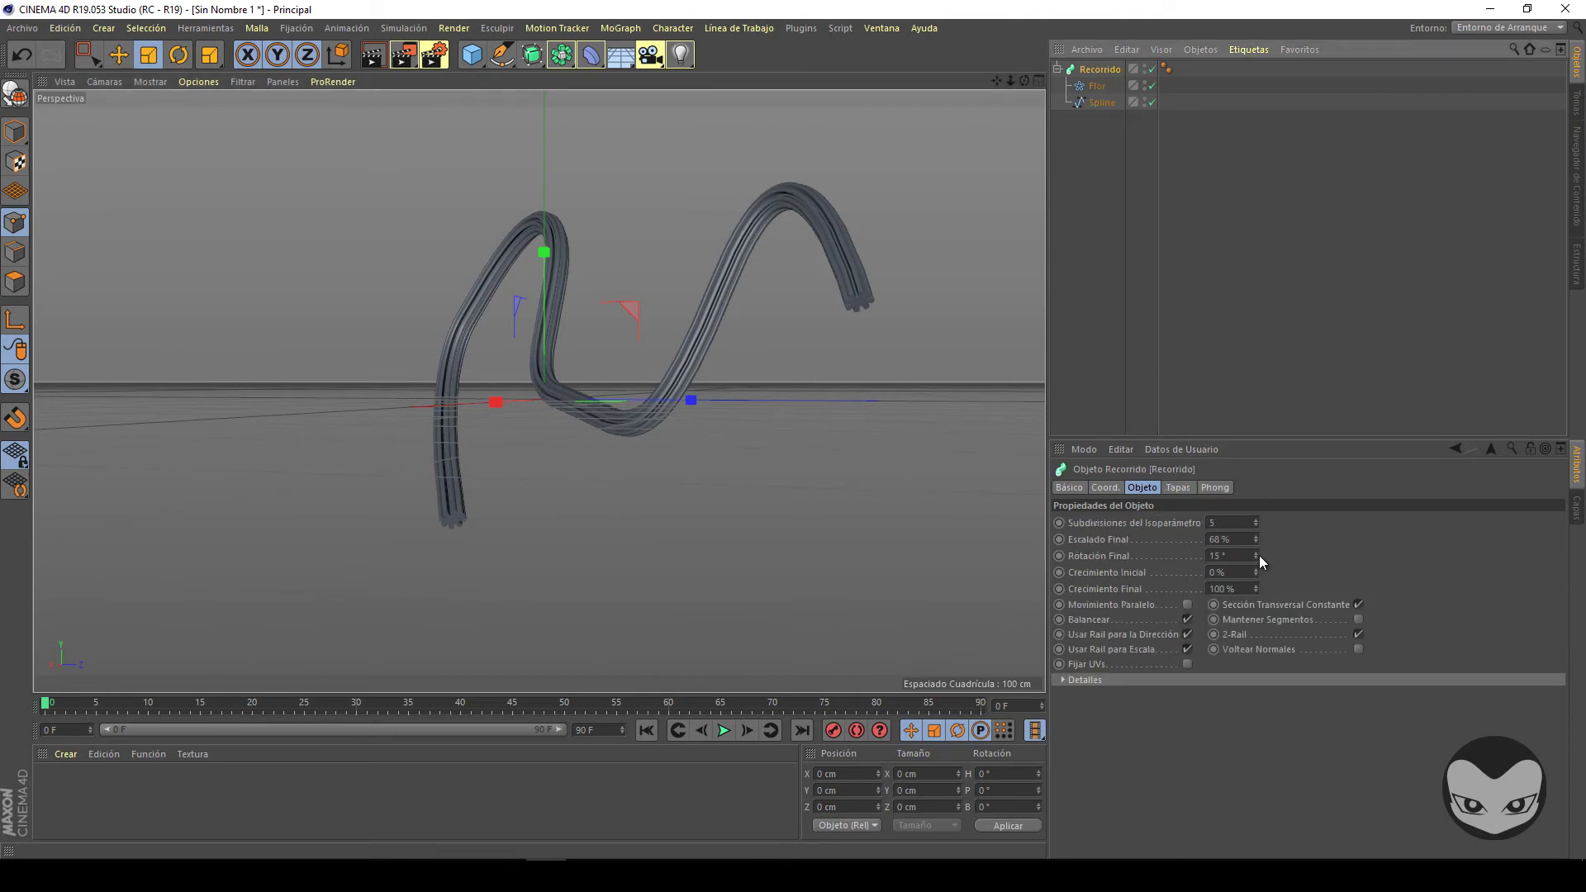
pyautogui.moveTo(1259, 555); pyautogui.dragTo(1196, 482)
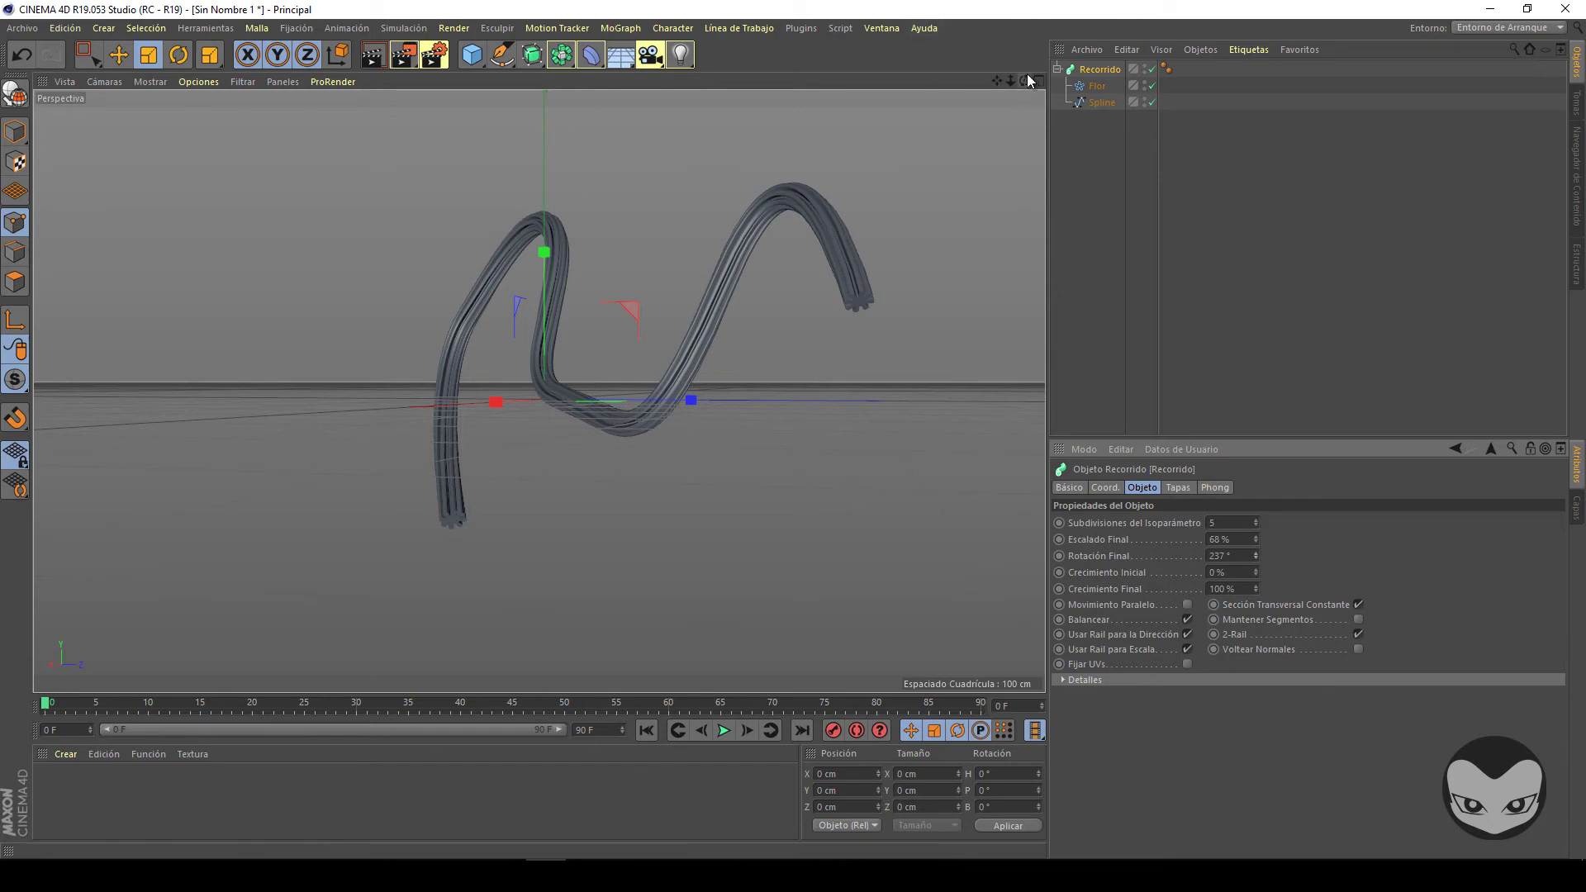
pyautogui.moveTo(1024, 80); pyautogui.dragTo(795, 430)
# Delete the Recorrido with its Flor and Spline children, and add a Bezier generator to the empty scene.
pyautogui.click(532, 54)
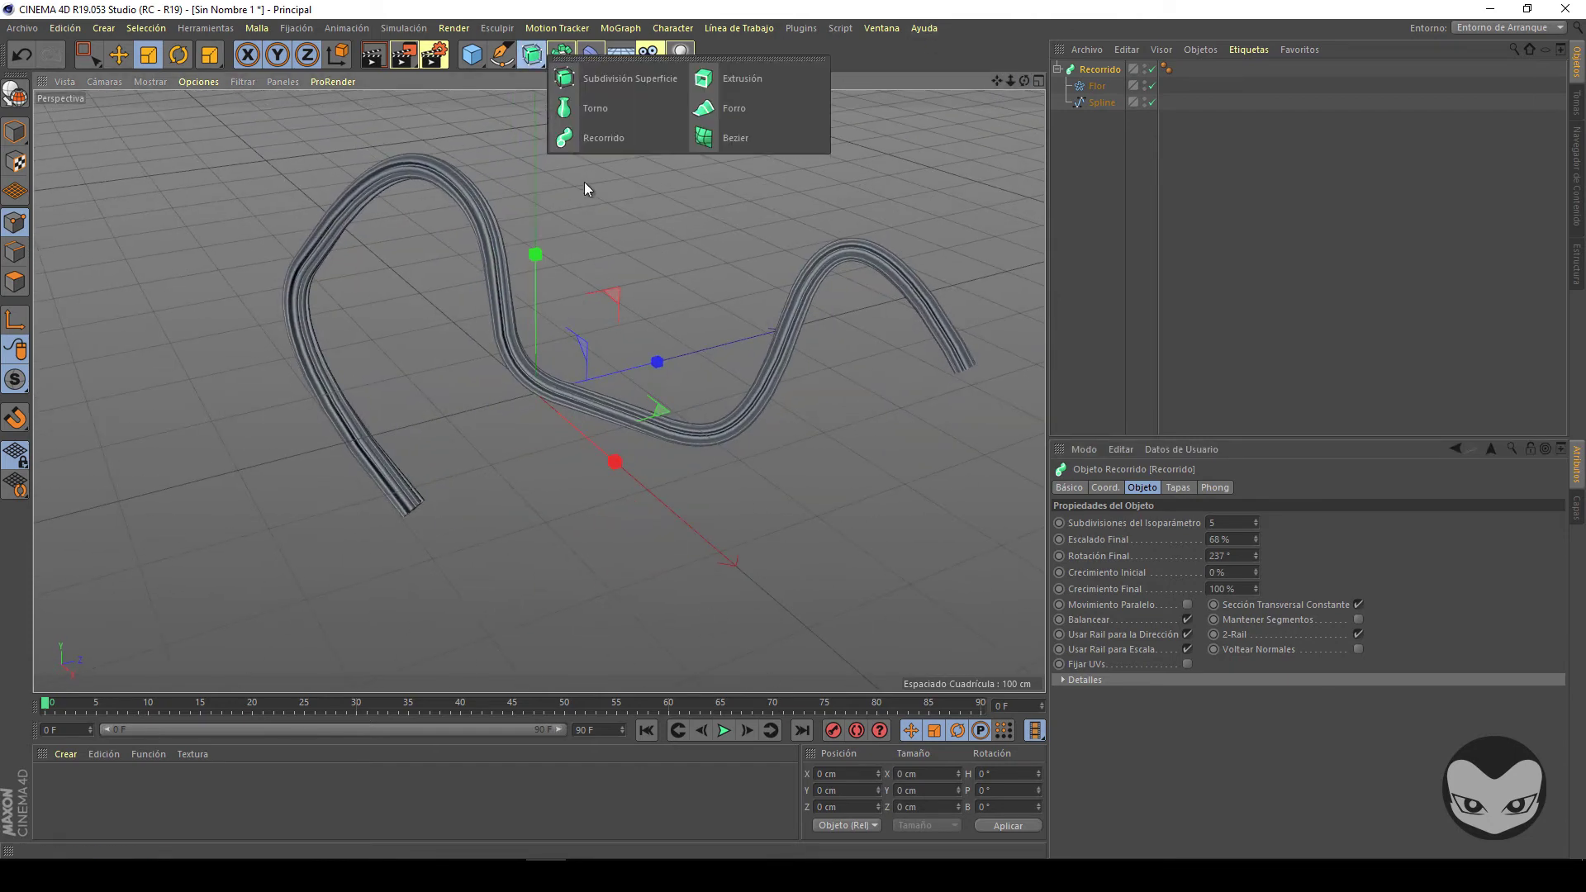
pyautogui.moveTo(1120, 167); pyautogui.dragTo(1052, 25)
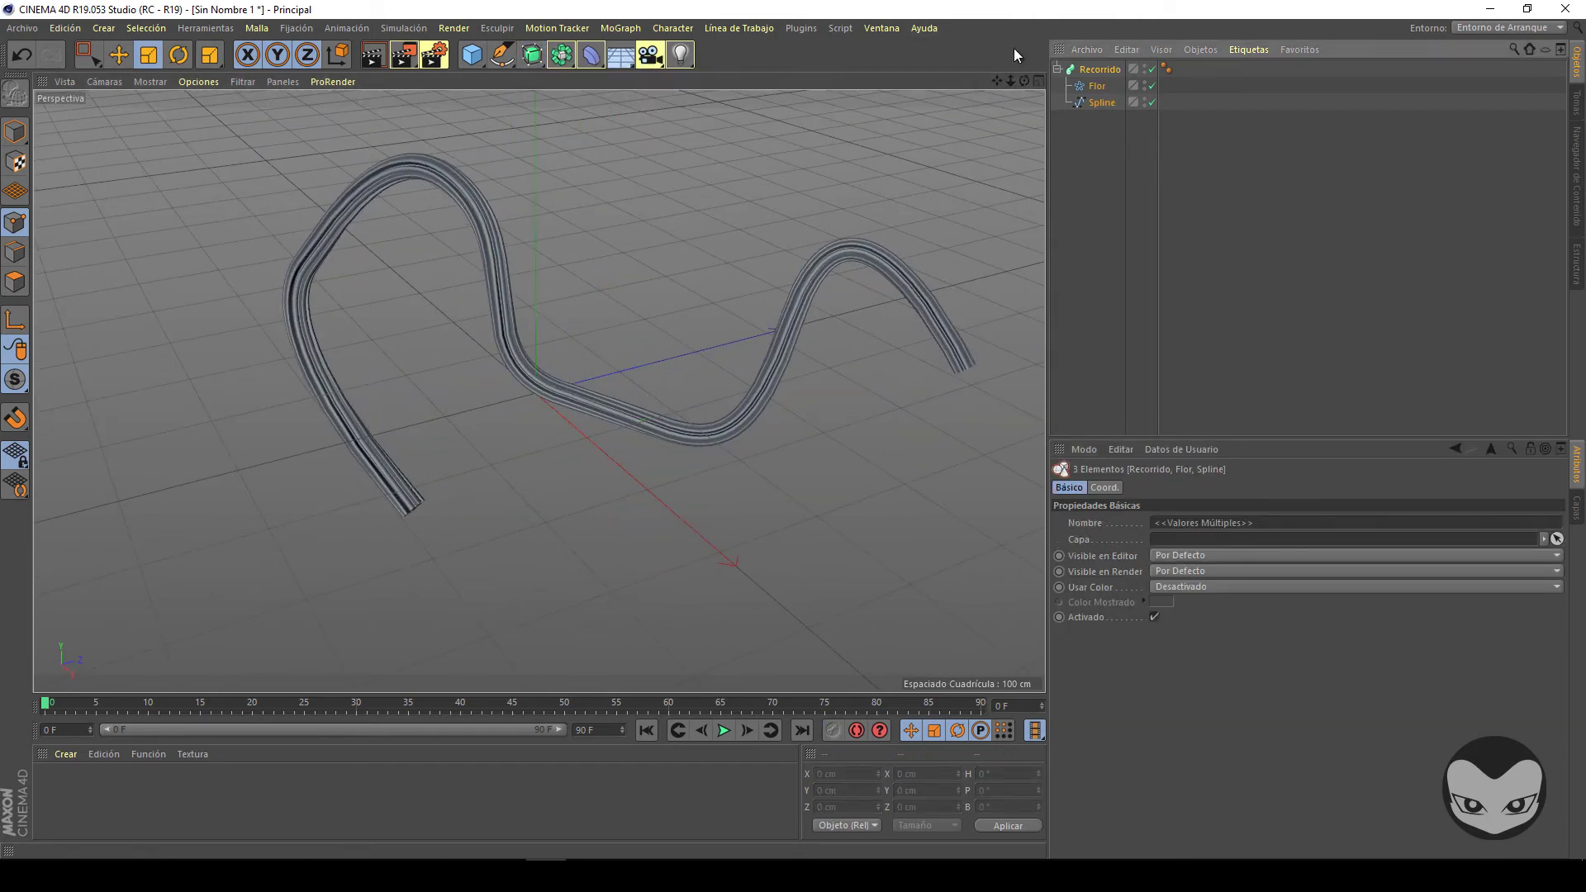
pyautogui.press('Delete')
pyautogui.click(532, 54)
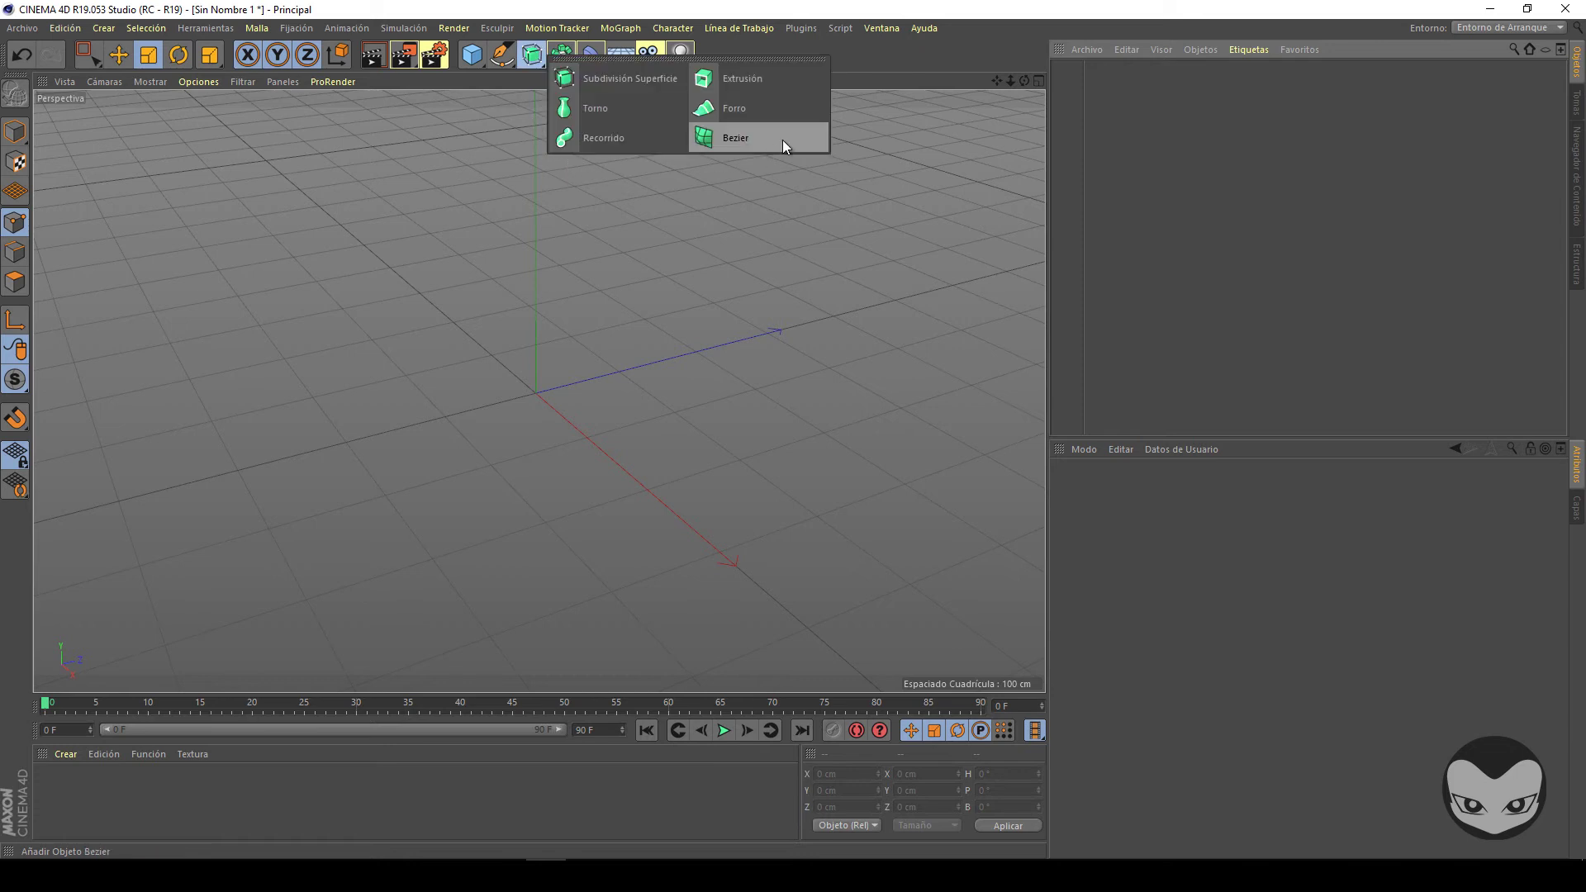
pyautogui.click(782, 141)
pyautogui.moveTo(1026, 77); pyautogui.dragTo(793, 429)
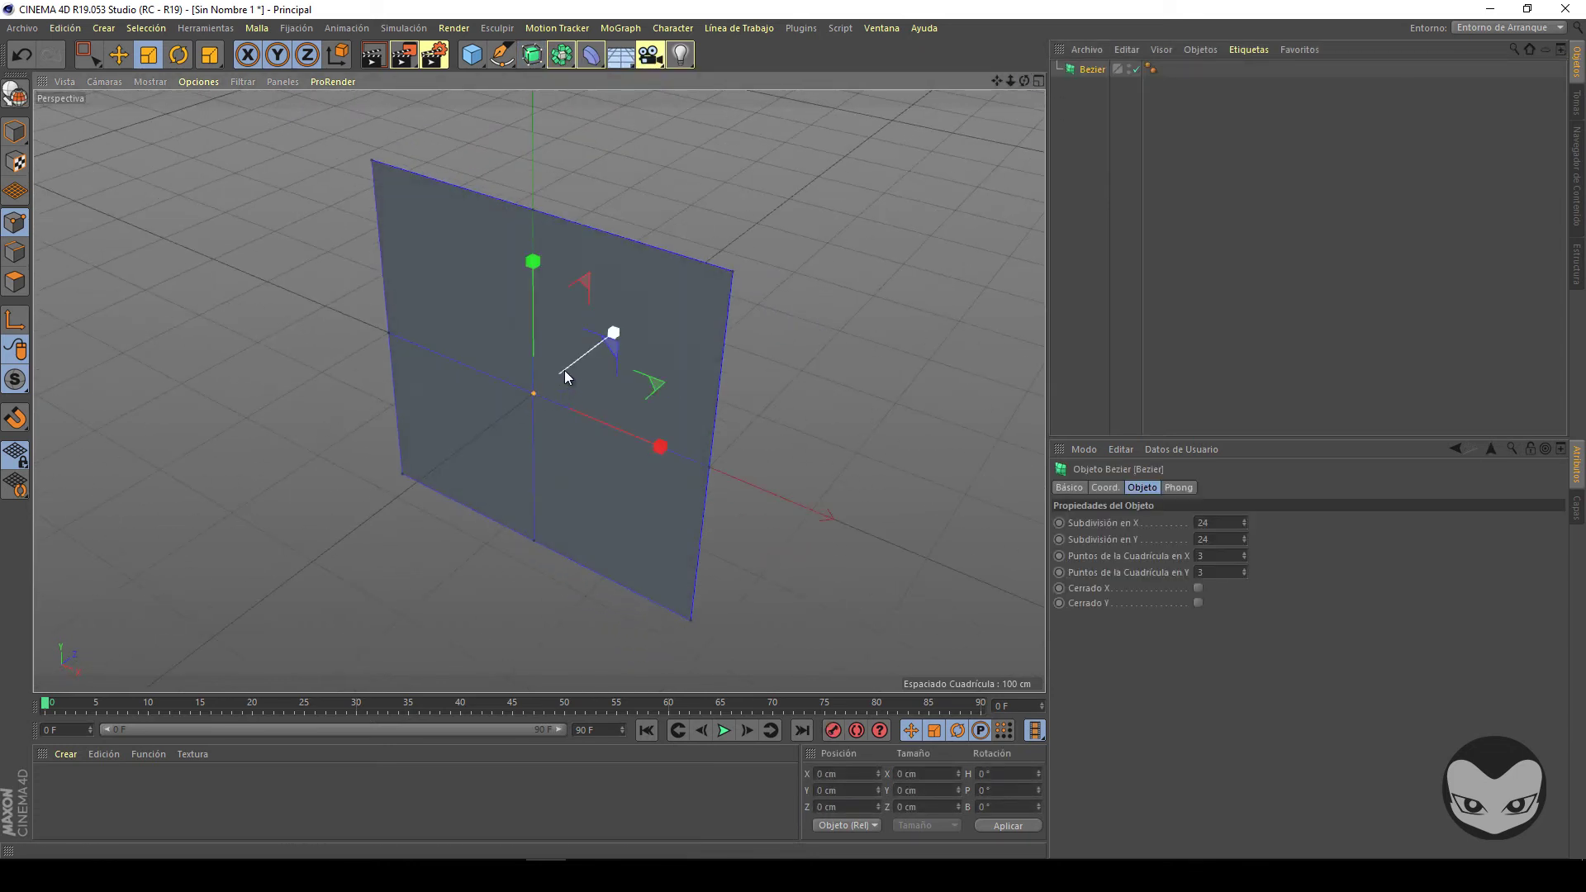
# Try pulling the Bezier surface's central control point forward along Z to about -331.6 cm with the Move tool.
pyautogui.press('e')
pyautogui.moveTo(554, 372); pyautogui.dragTo(284, 584)
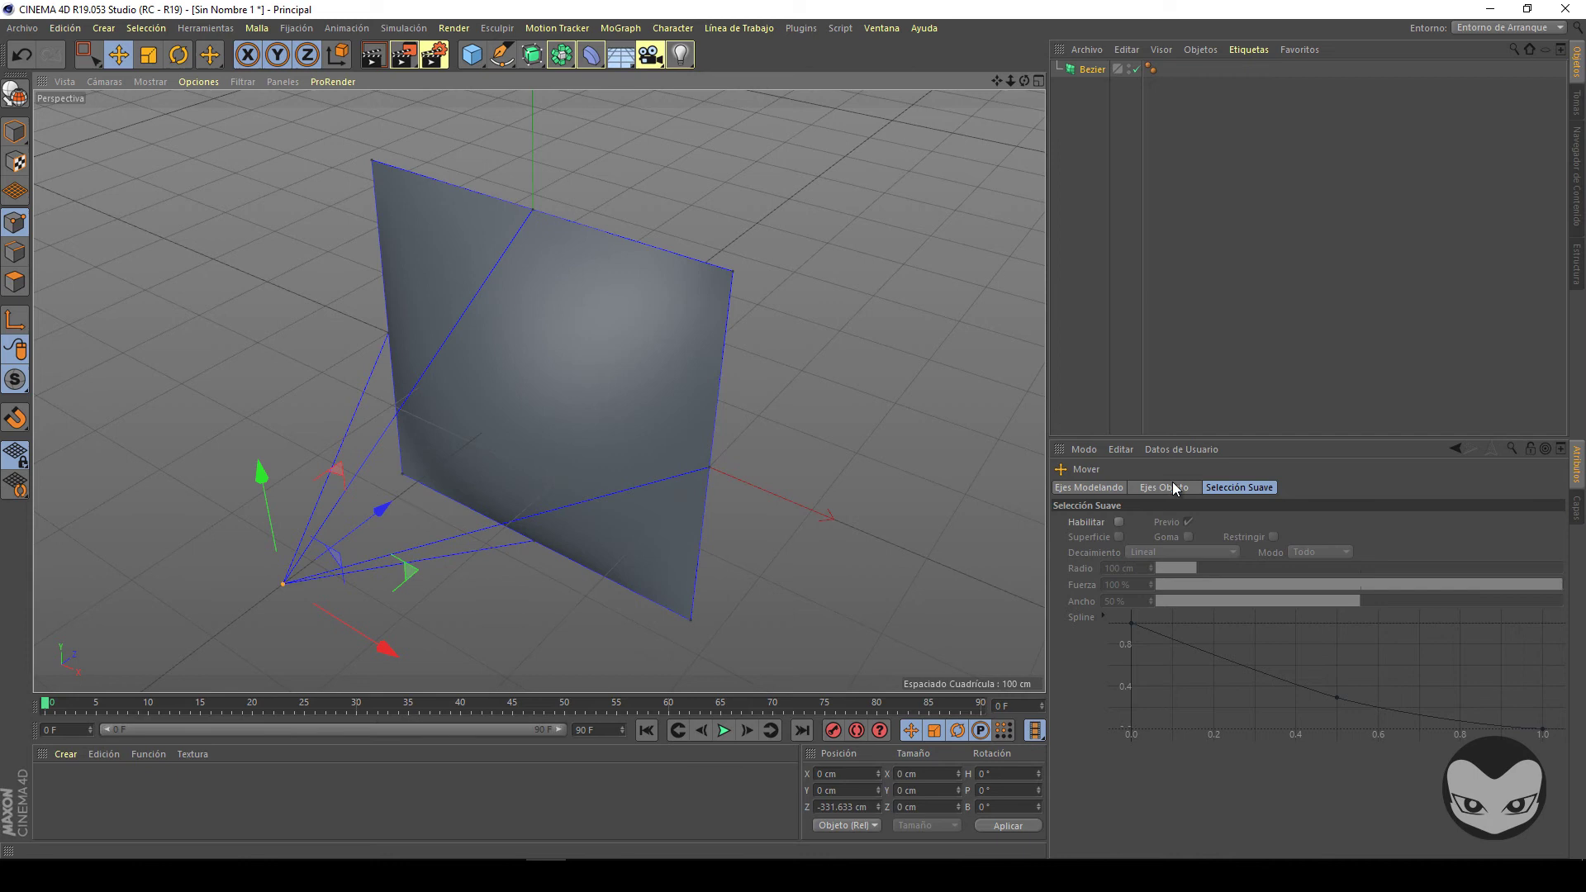
# Set the Bezier object's grid points to 7 in X and 7 in Y.
pyautogui.click(1094, 70)
pyautogui.click(1242, 553)
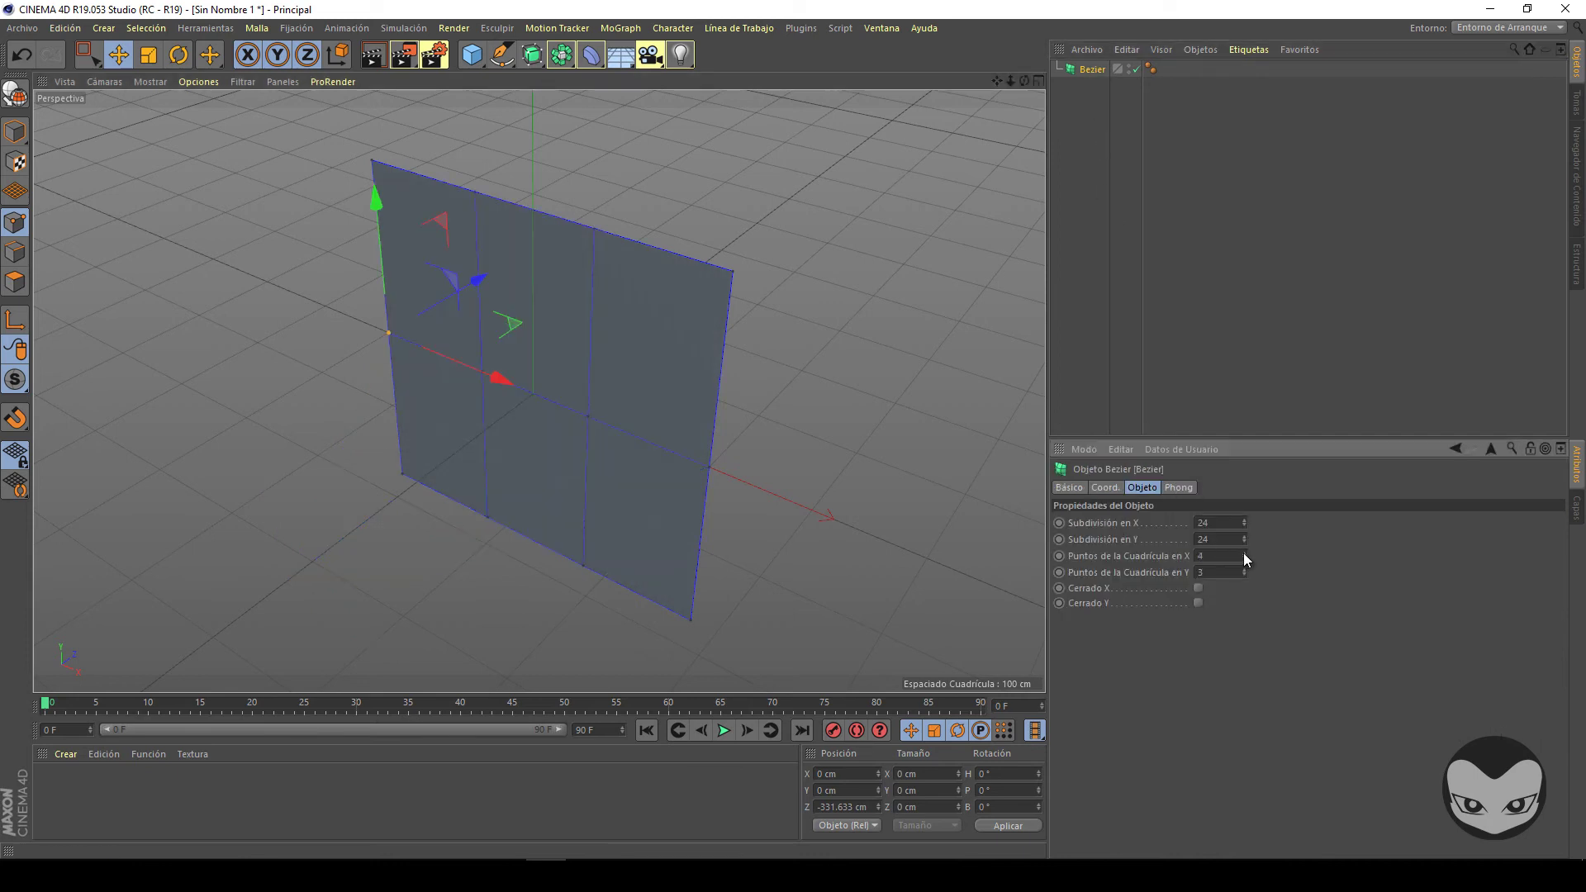
pyautogui.click(1243, 553)
pyautogui.click(1245, 569)
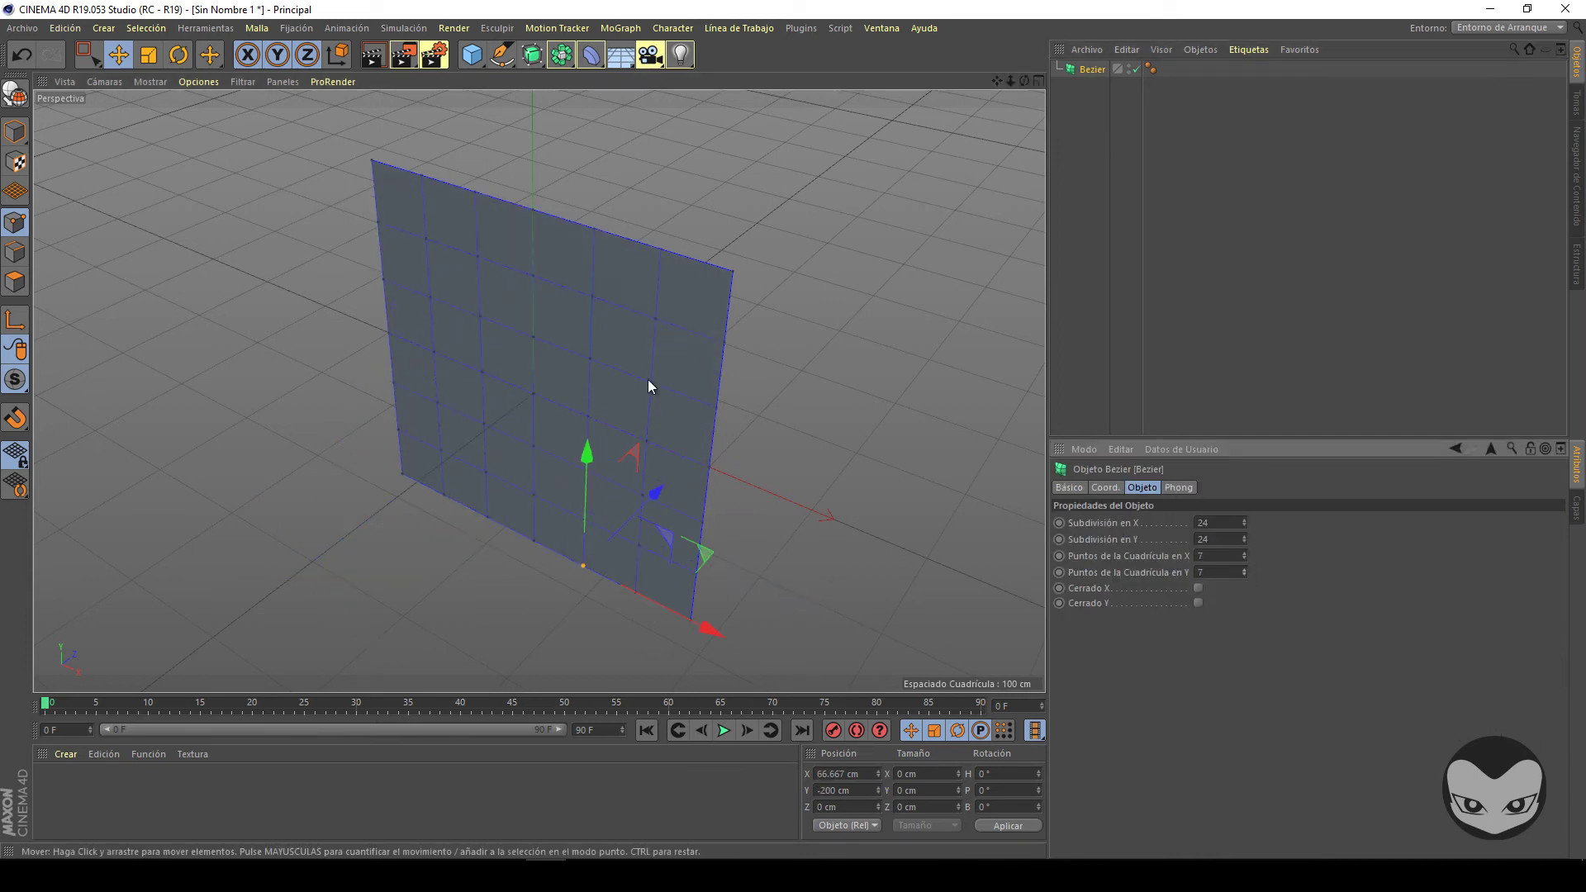
# Deform the Bezier surface by pulling an upper control point far back, the centre point back to about 98.7 cm in Z, and a lower one forward.
pyautogui.moveTo(591, 357); pyautogui.dragTo(950, 206)
pyautogui.click(536, 395)
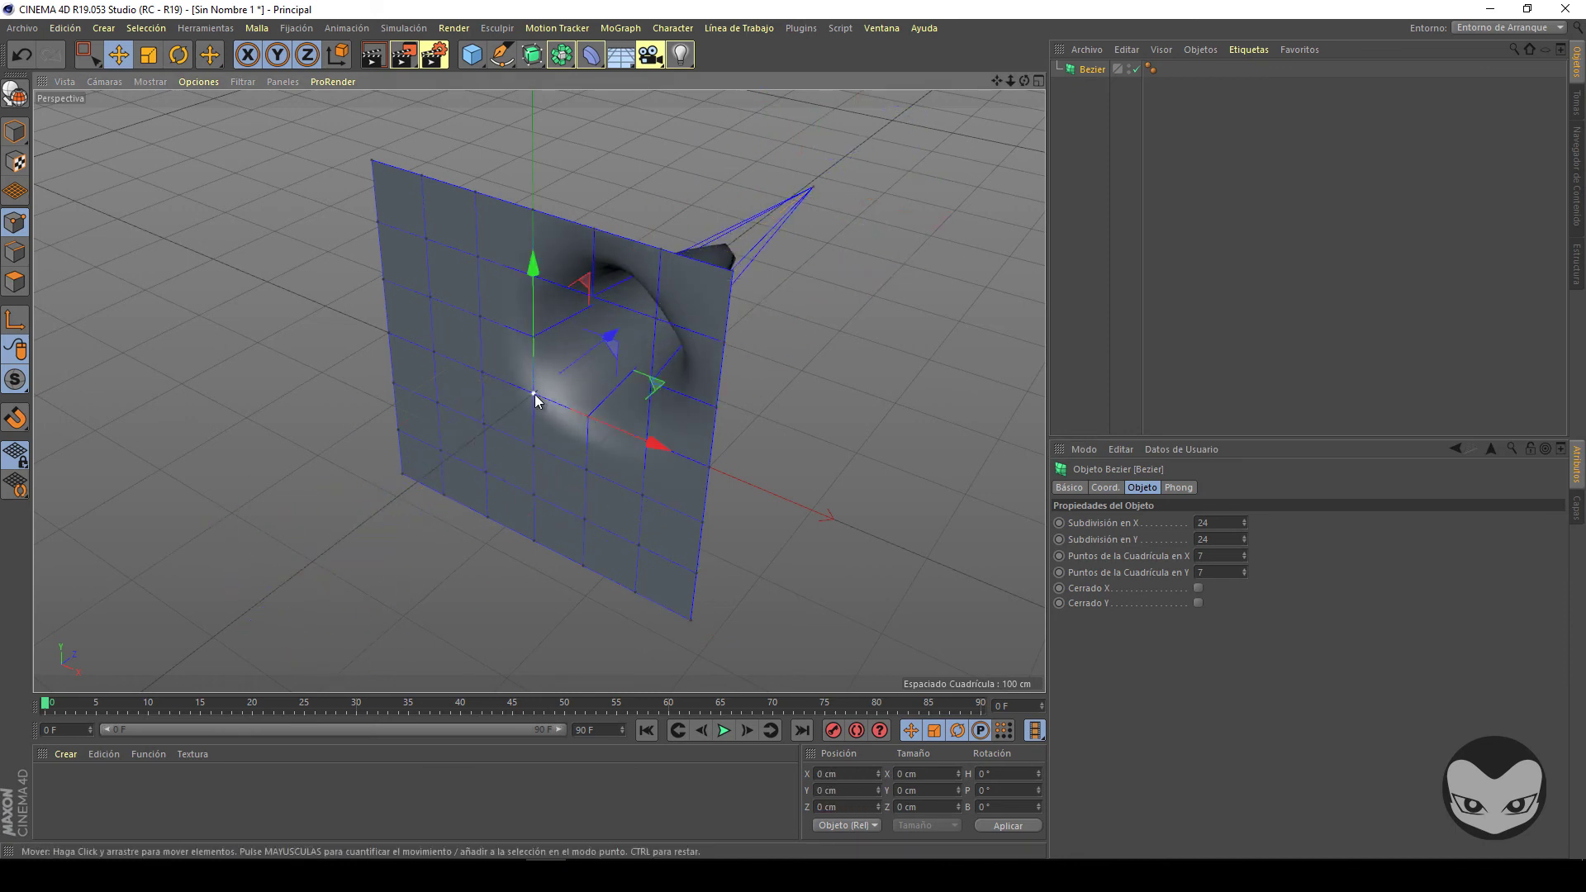
pyautogui.moveTo(564, 366); pyautogui.dragTo(649, 380)
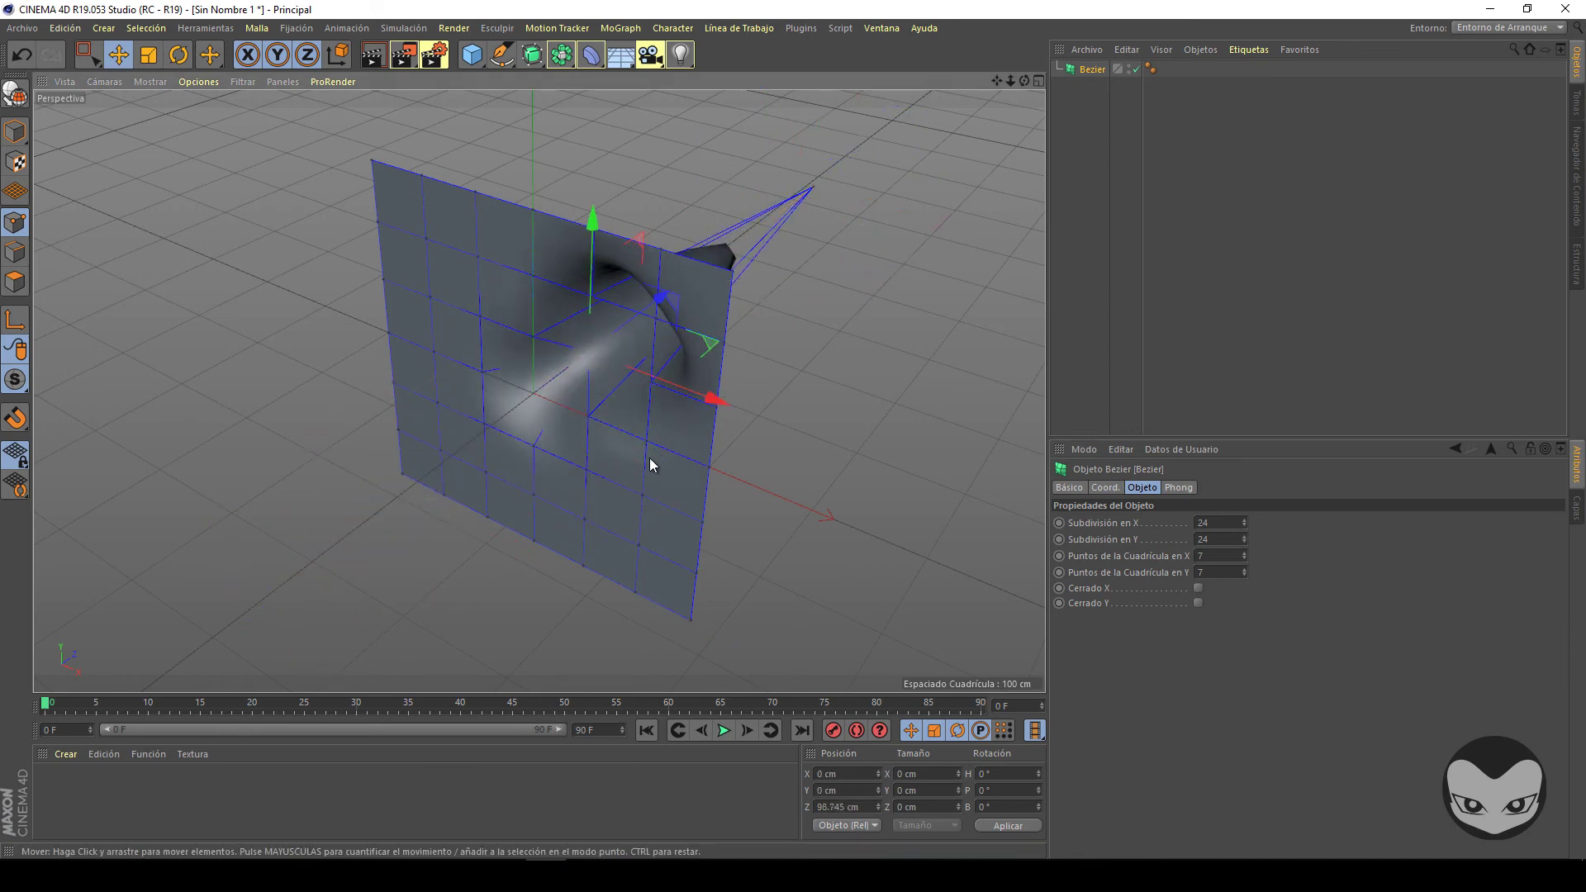
pyautogui.click(641, 500)
pyautogui.moveTo(673, 474); pyautogui.dragTo(562, 578)
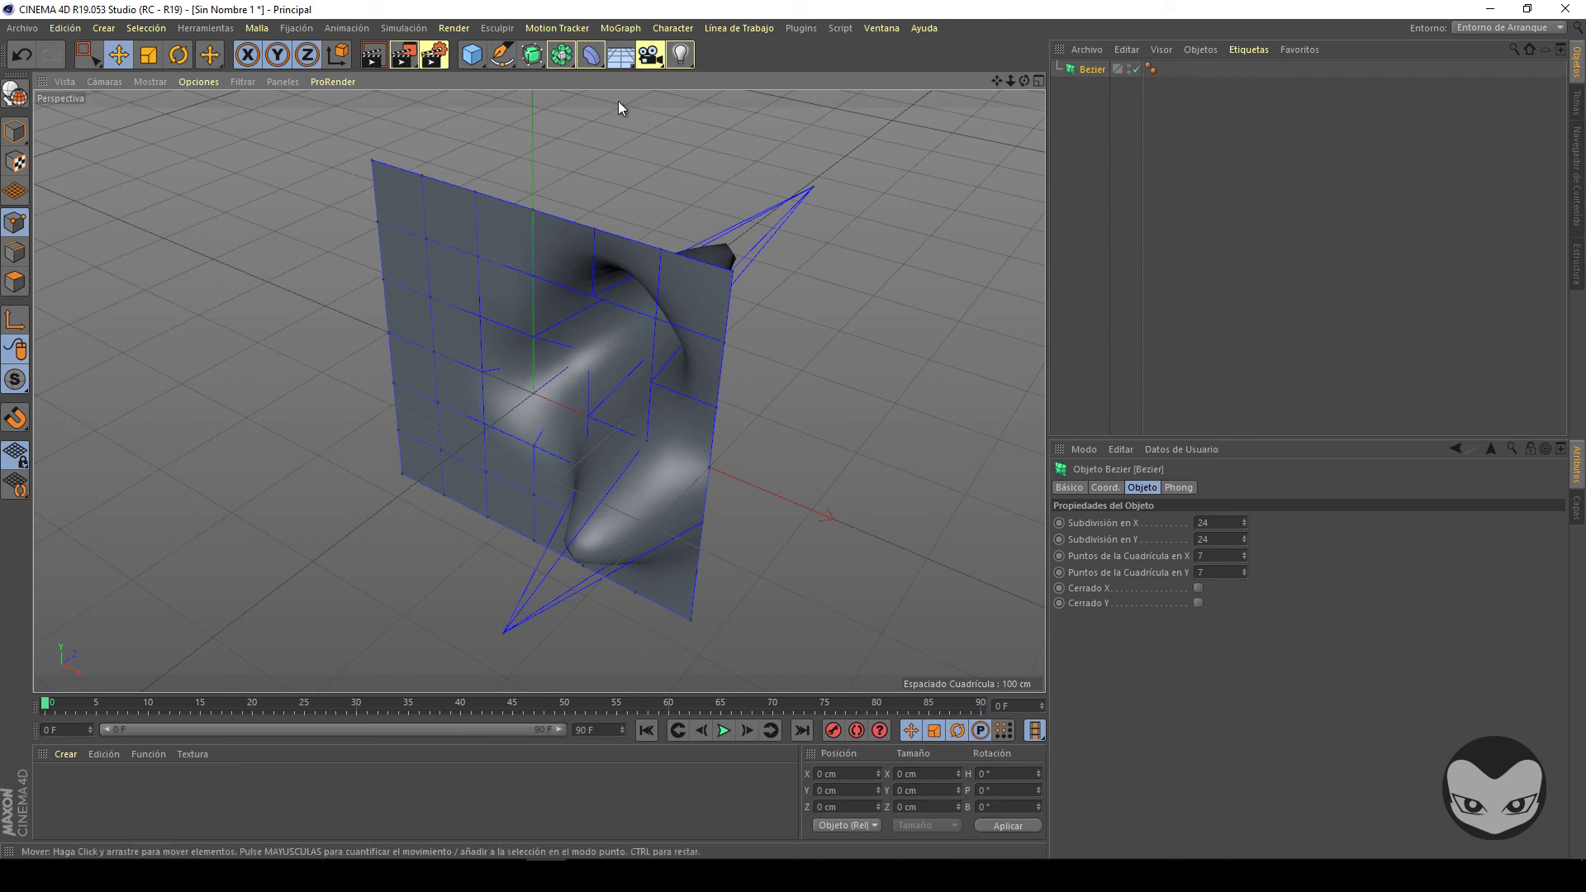
# Open the list of generator objects to review the available types.
pyautogui.click(532, 57)
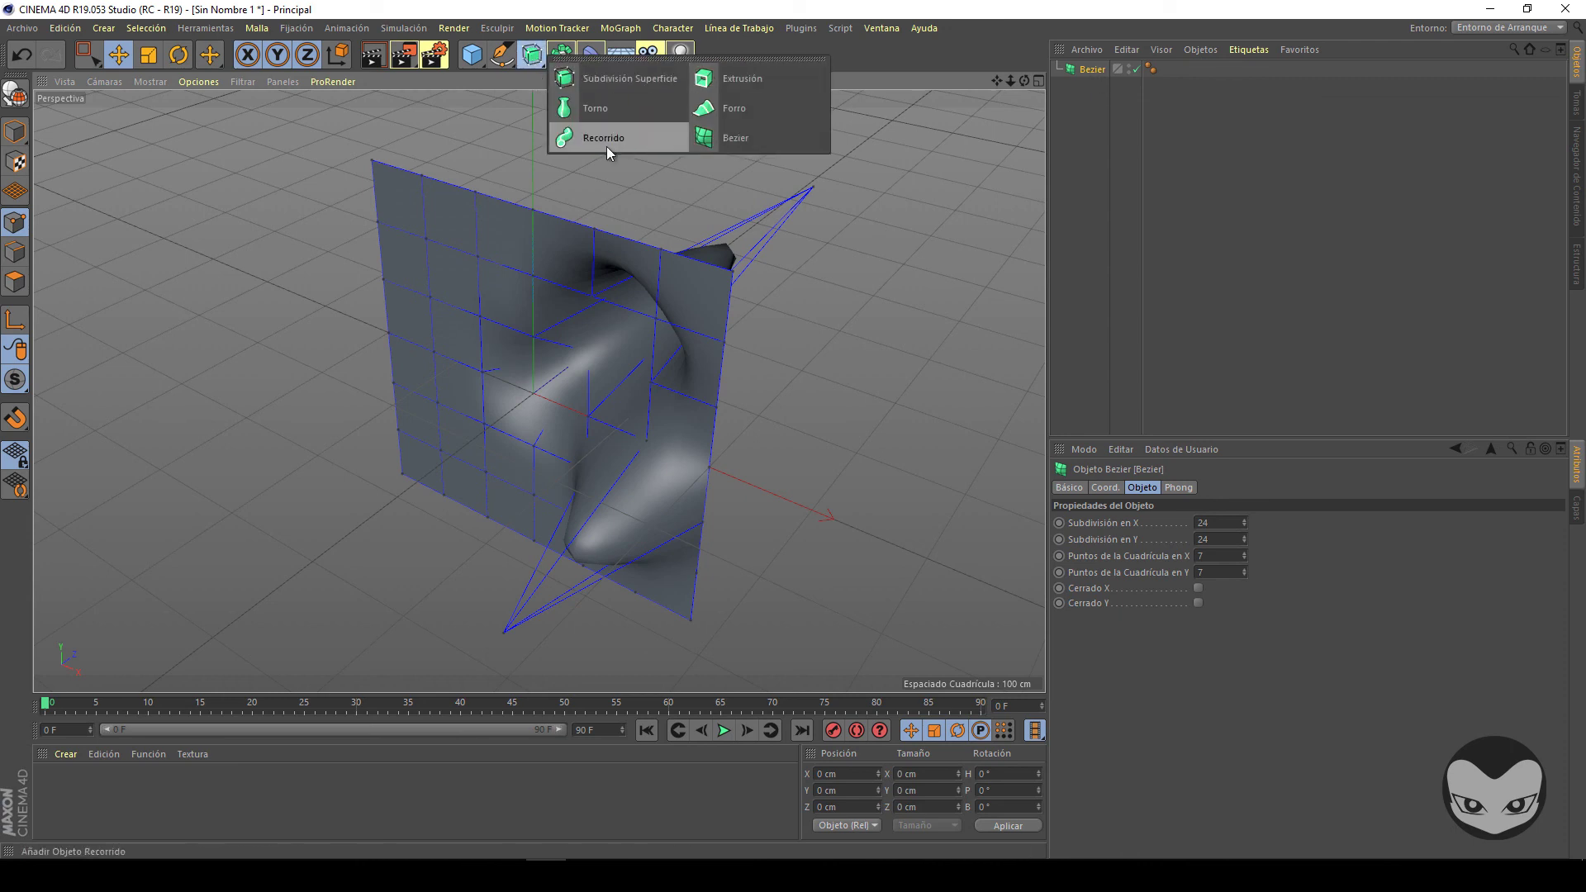